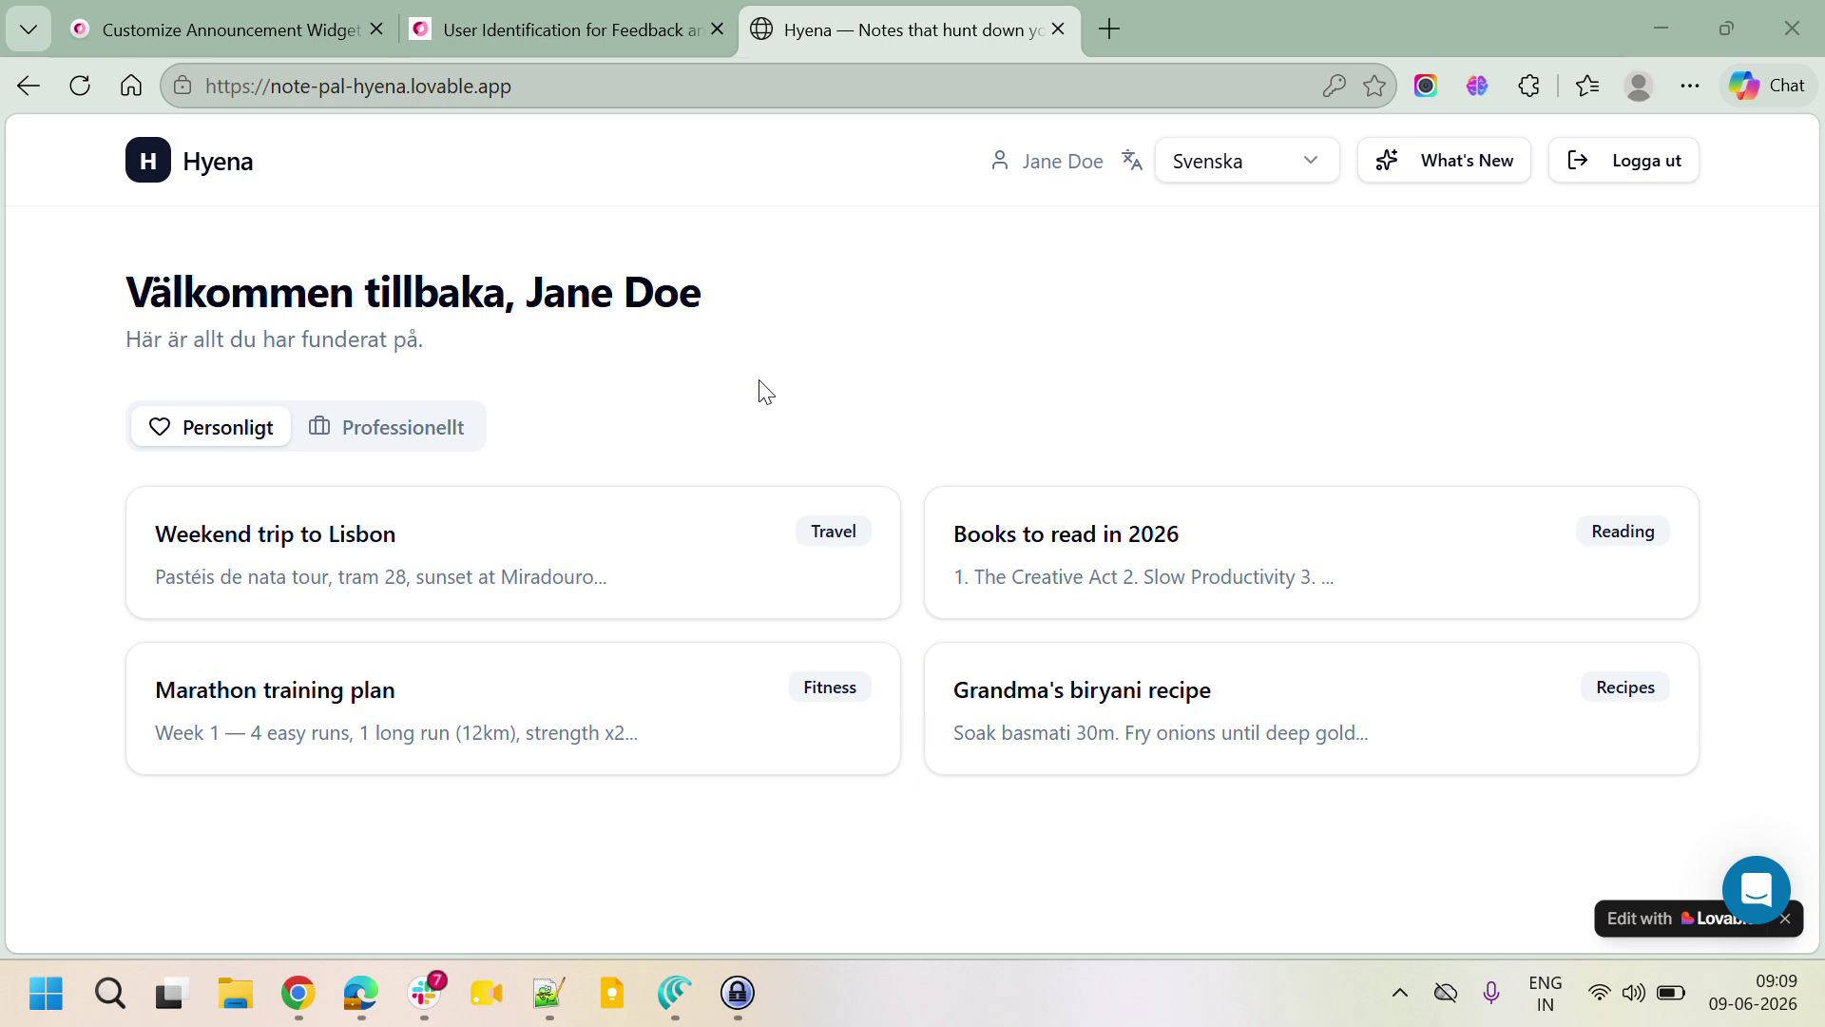
# Step: View the What's New changelog in the Swedish Hyena session, read through its posts, and close it
pyautogui.click(1426, 179)
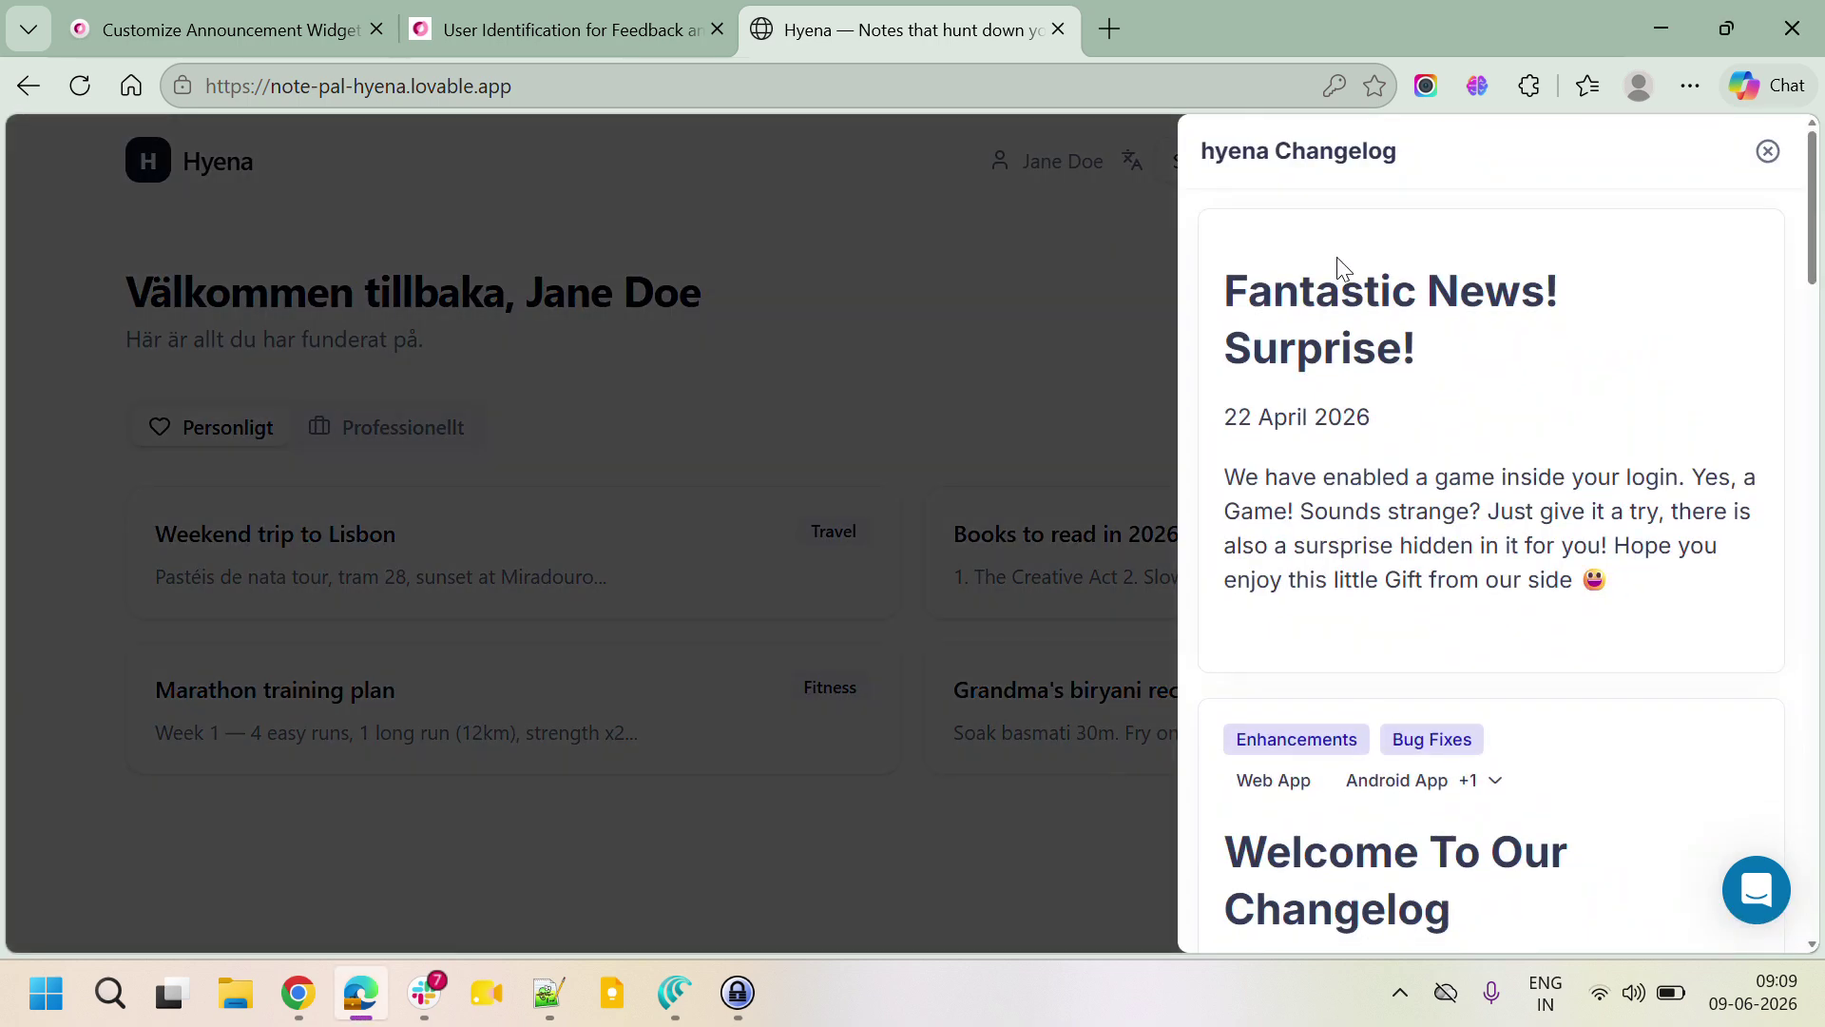
pyautogui.scroll(-20, 1390, 427)
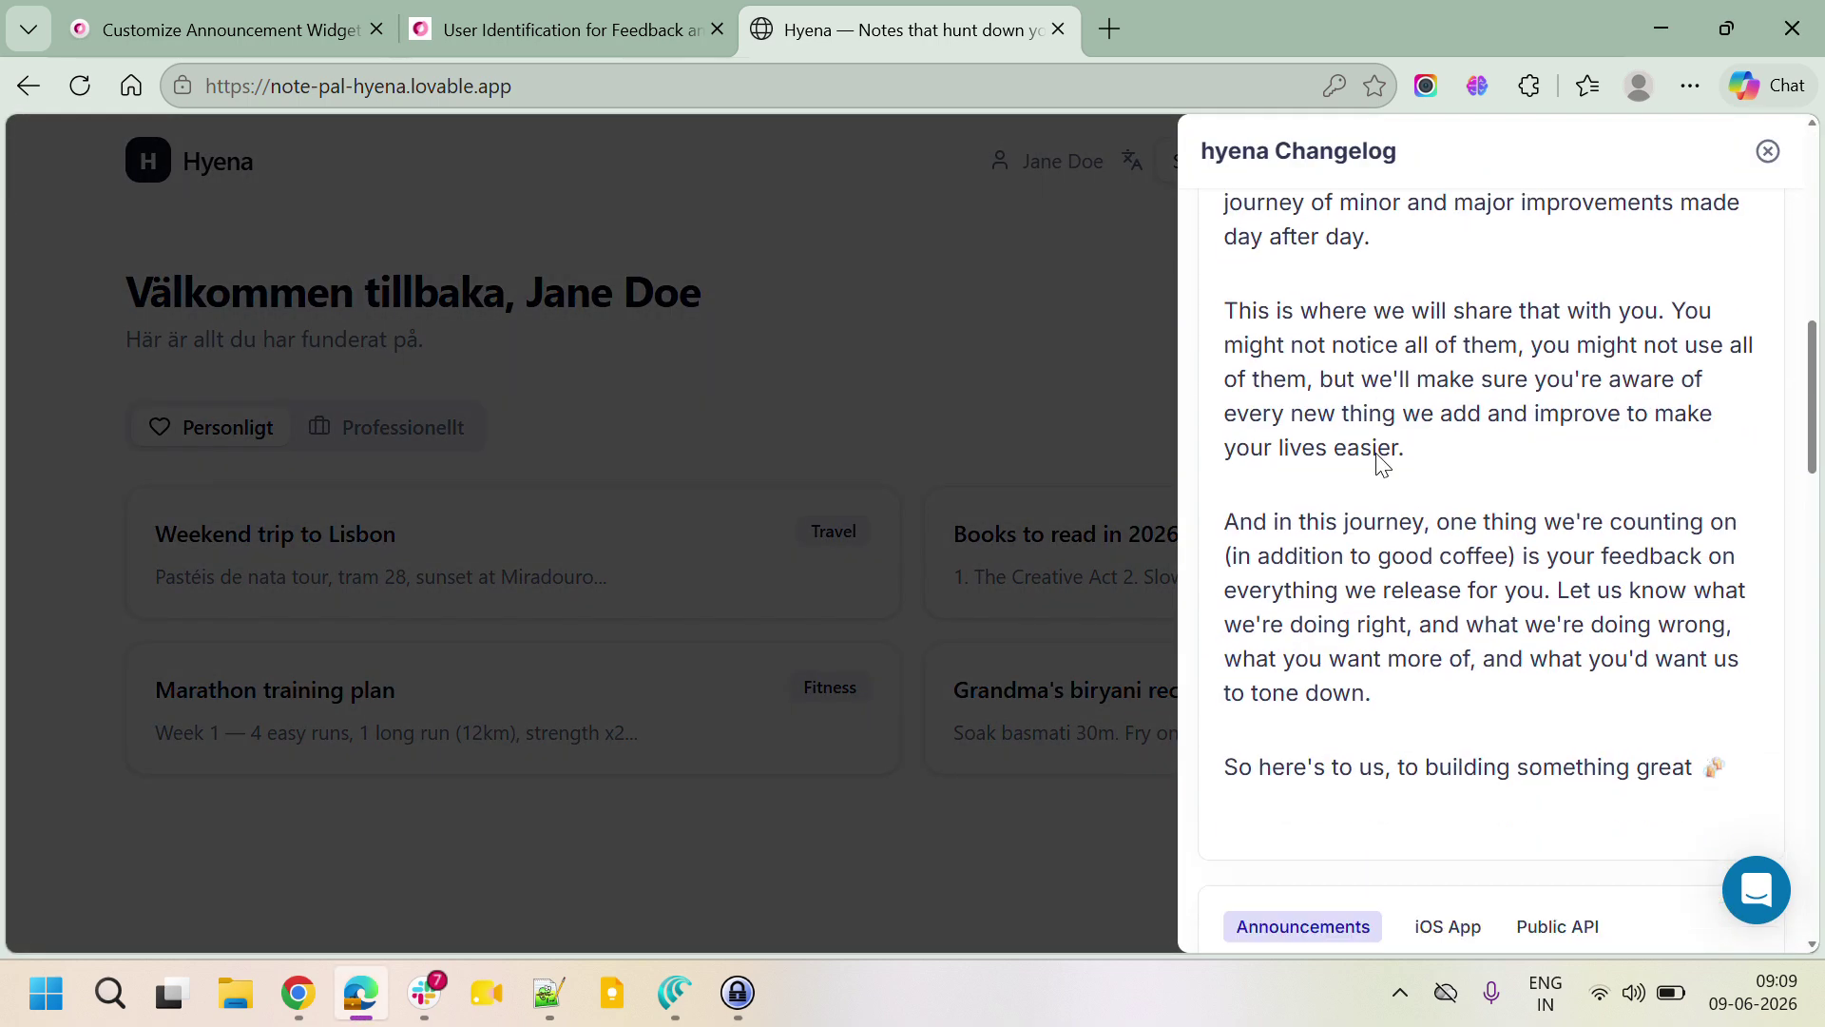
pyautogui.scroll(20, 1372, 436)
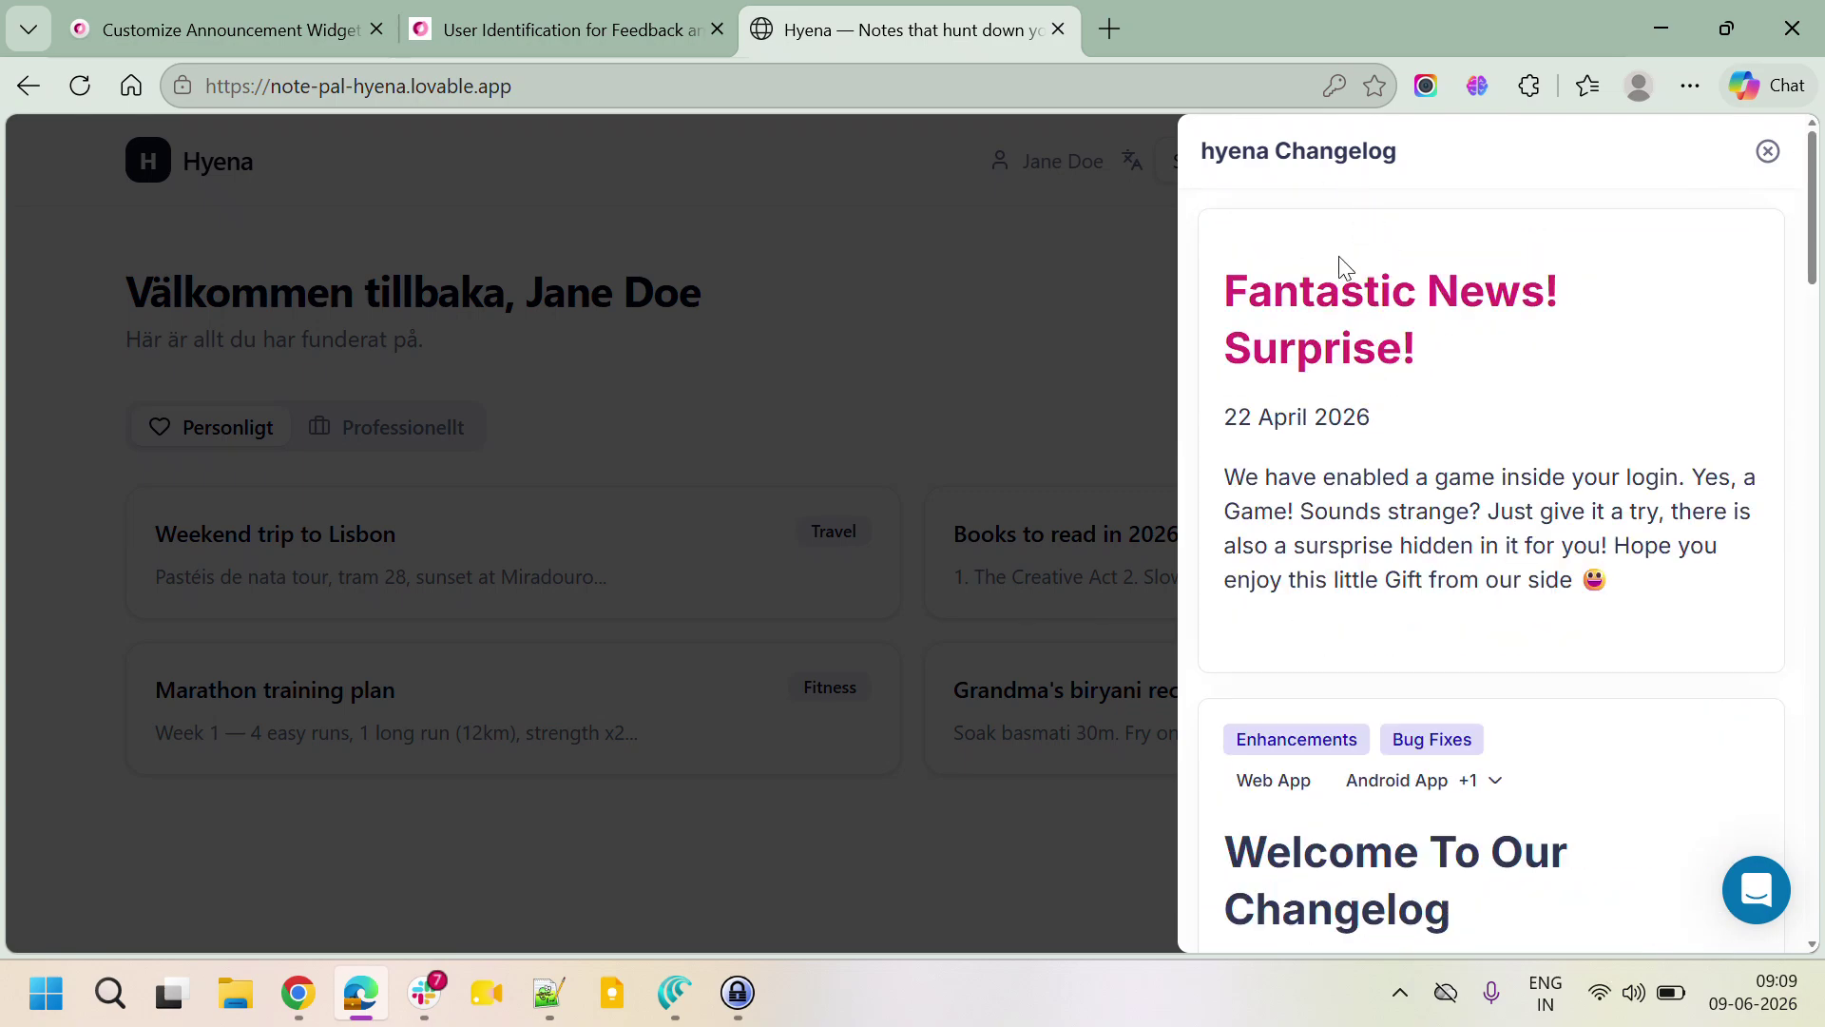
pyautogui.click(1764, 152)
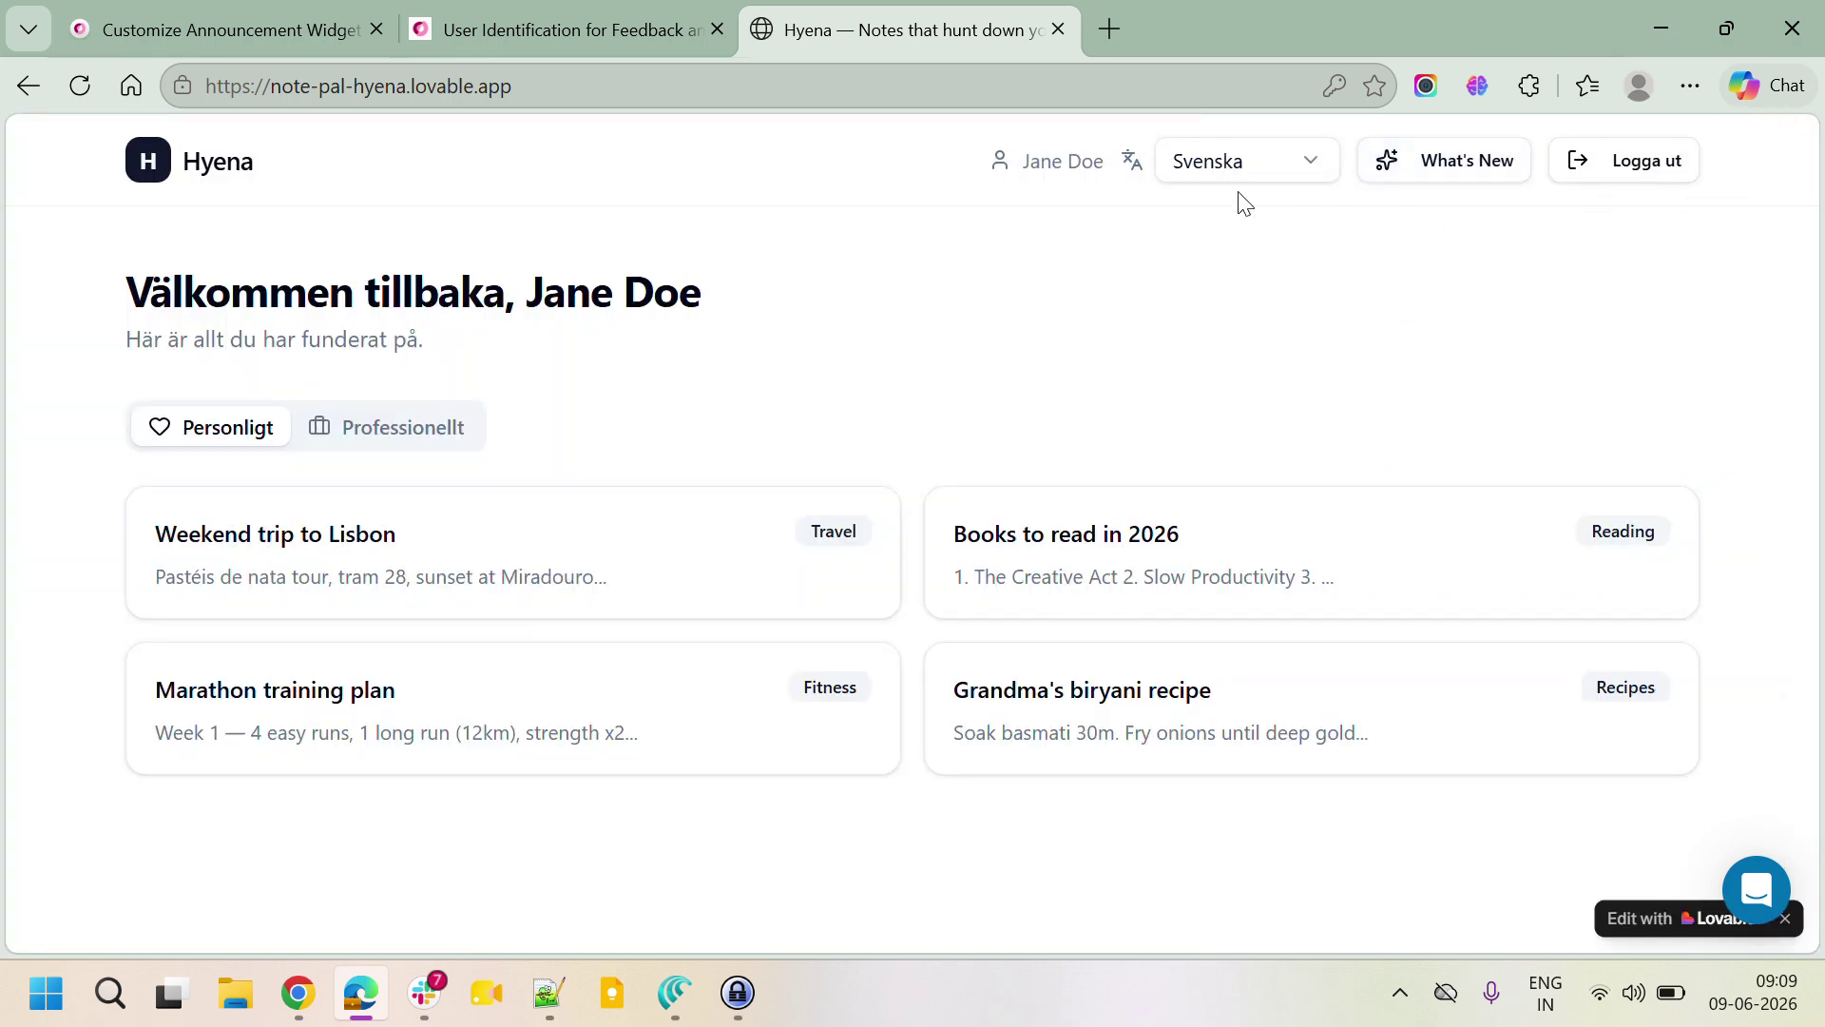
# Step: Find and highlight the OlvyUtils.showWidget call in the Advanced settings of the Side Panel announcement widget
pyautogui.click(261, 13)
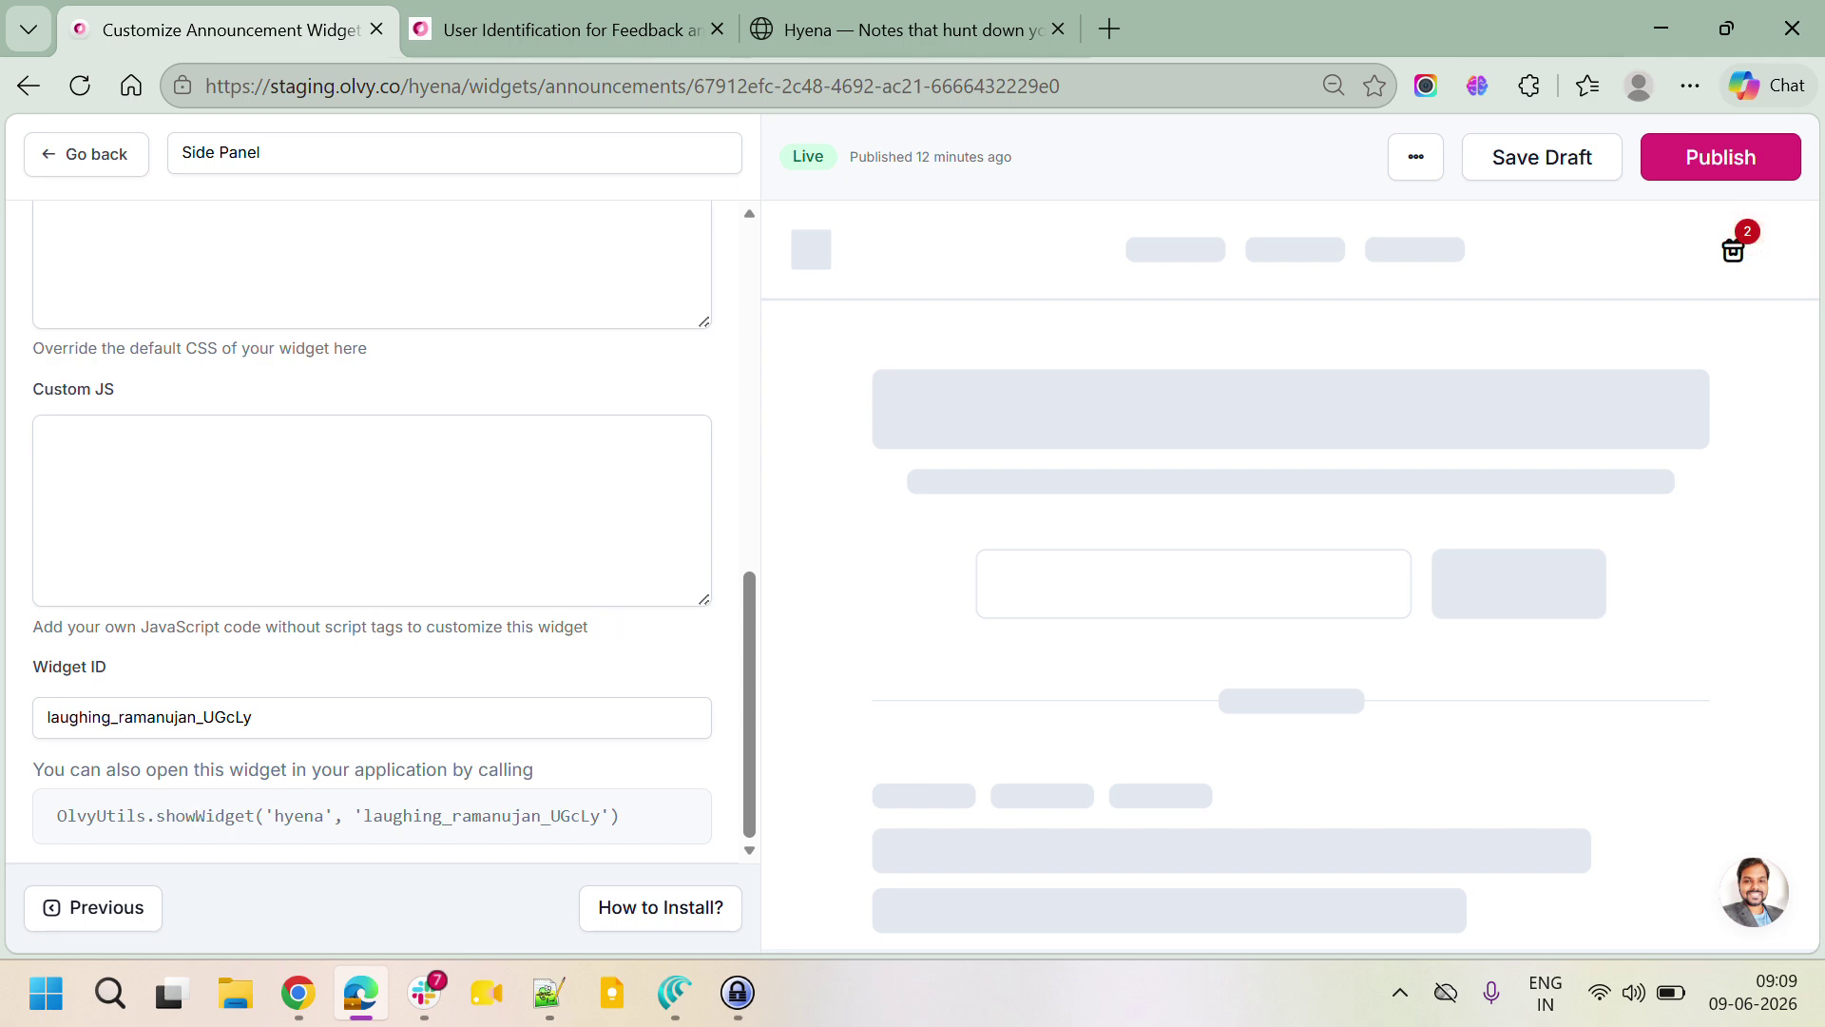
pyautogui.scroll(9, 562, 522)
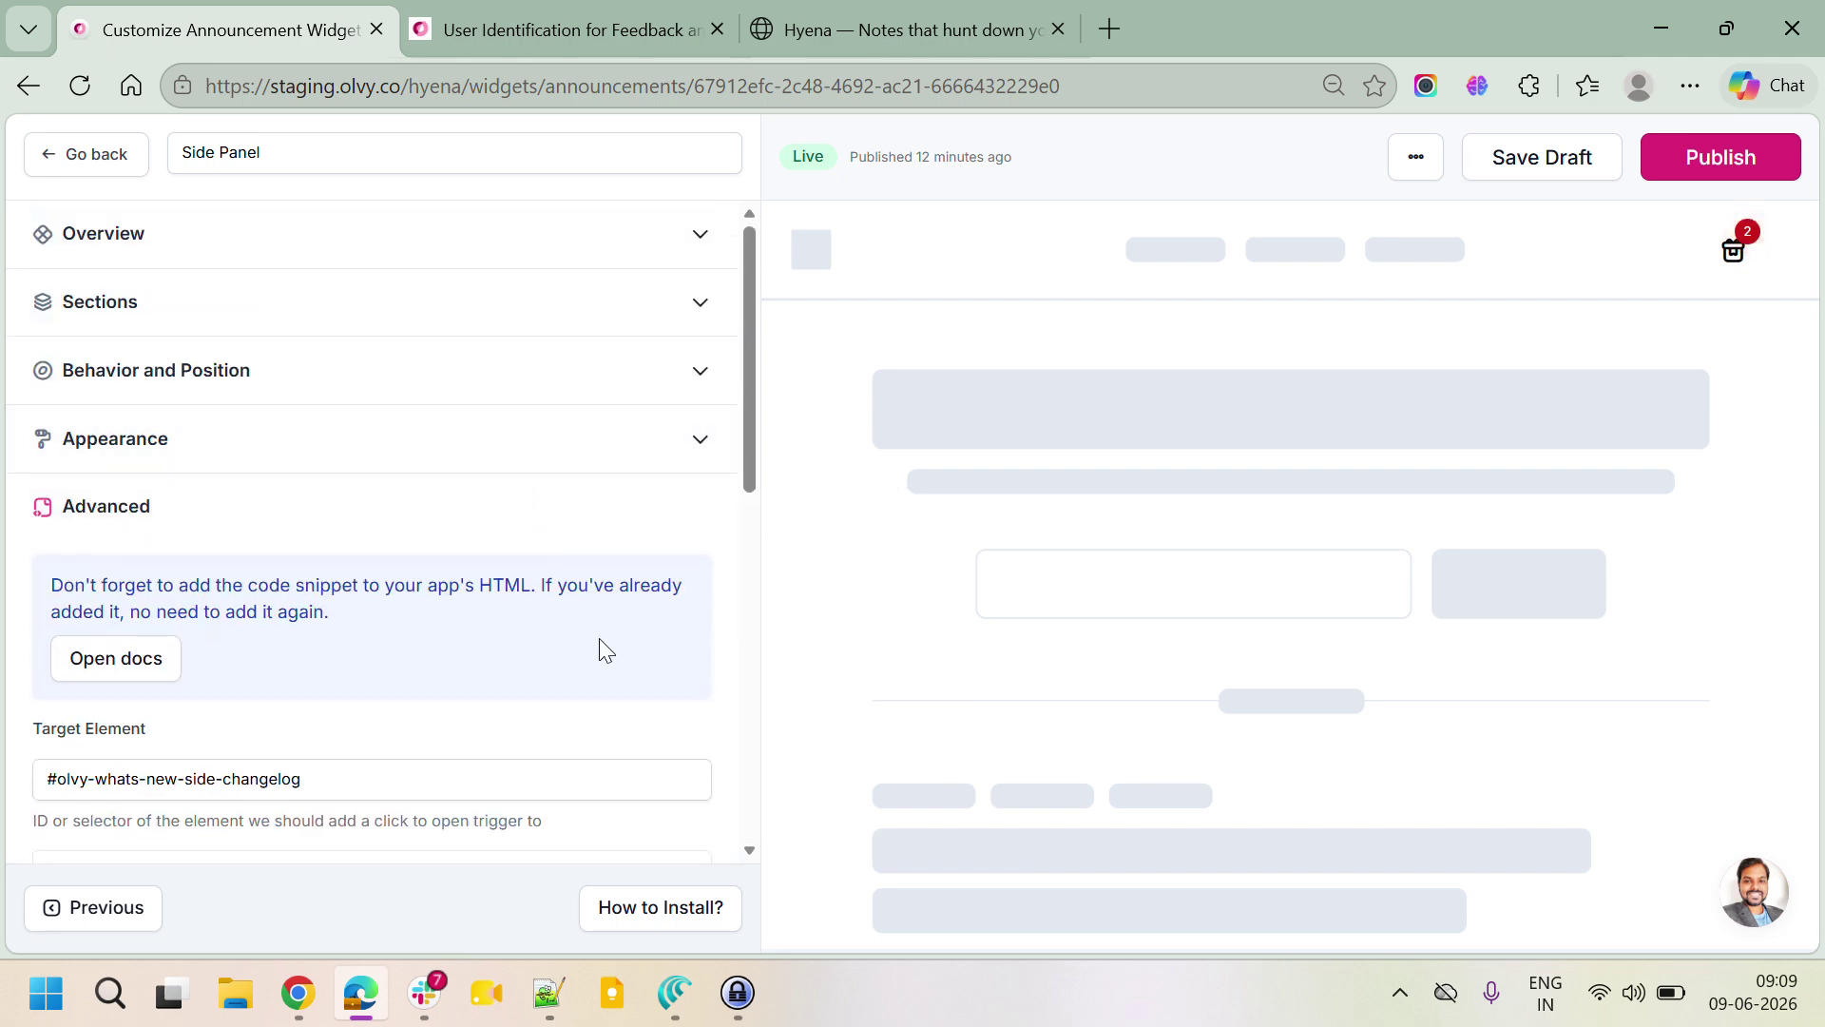
pyautogui.scroll(-9, 635, 627)
pyautogui.click(153, 819)
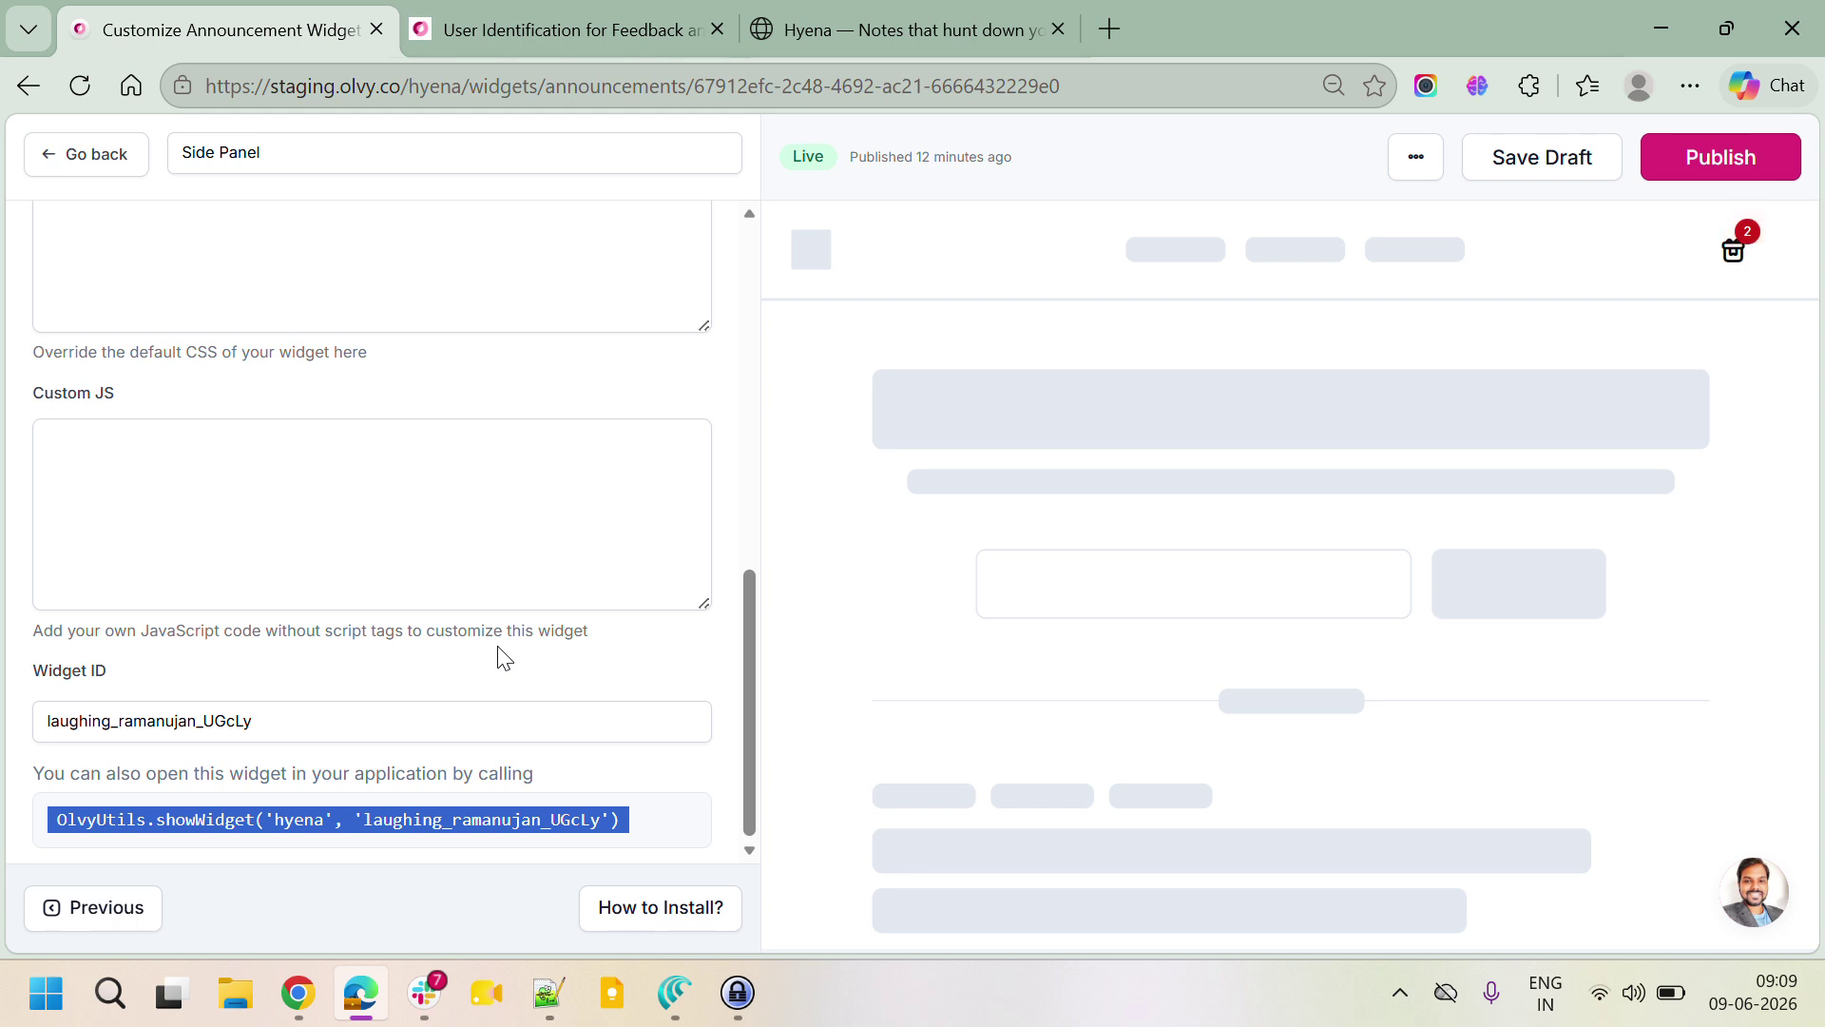
# Step: Return to the Hyena app and highlight the signed-in user's name in the Swedish welcome heading
pyautogui.click(884, 11)
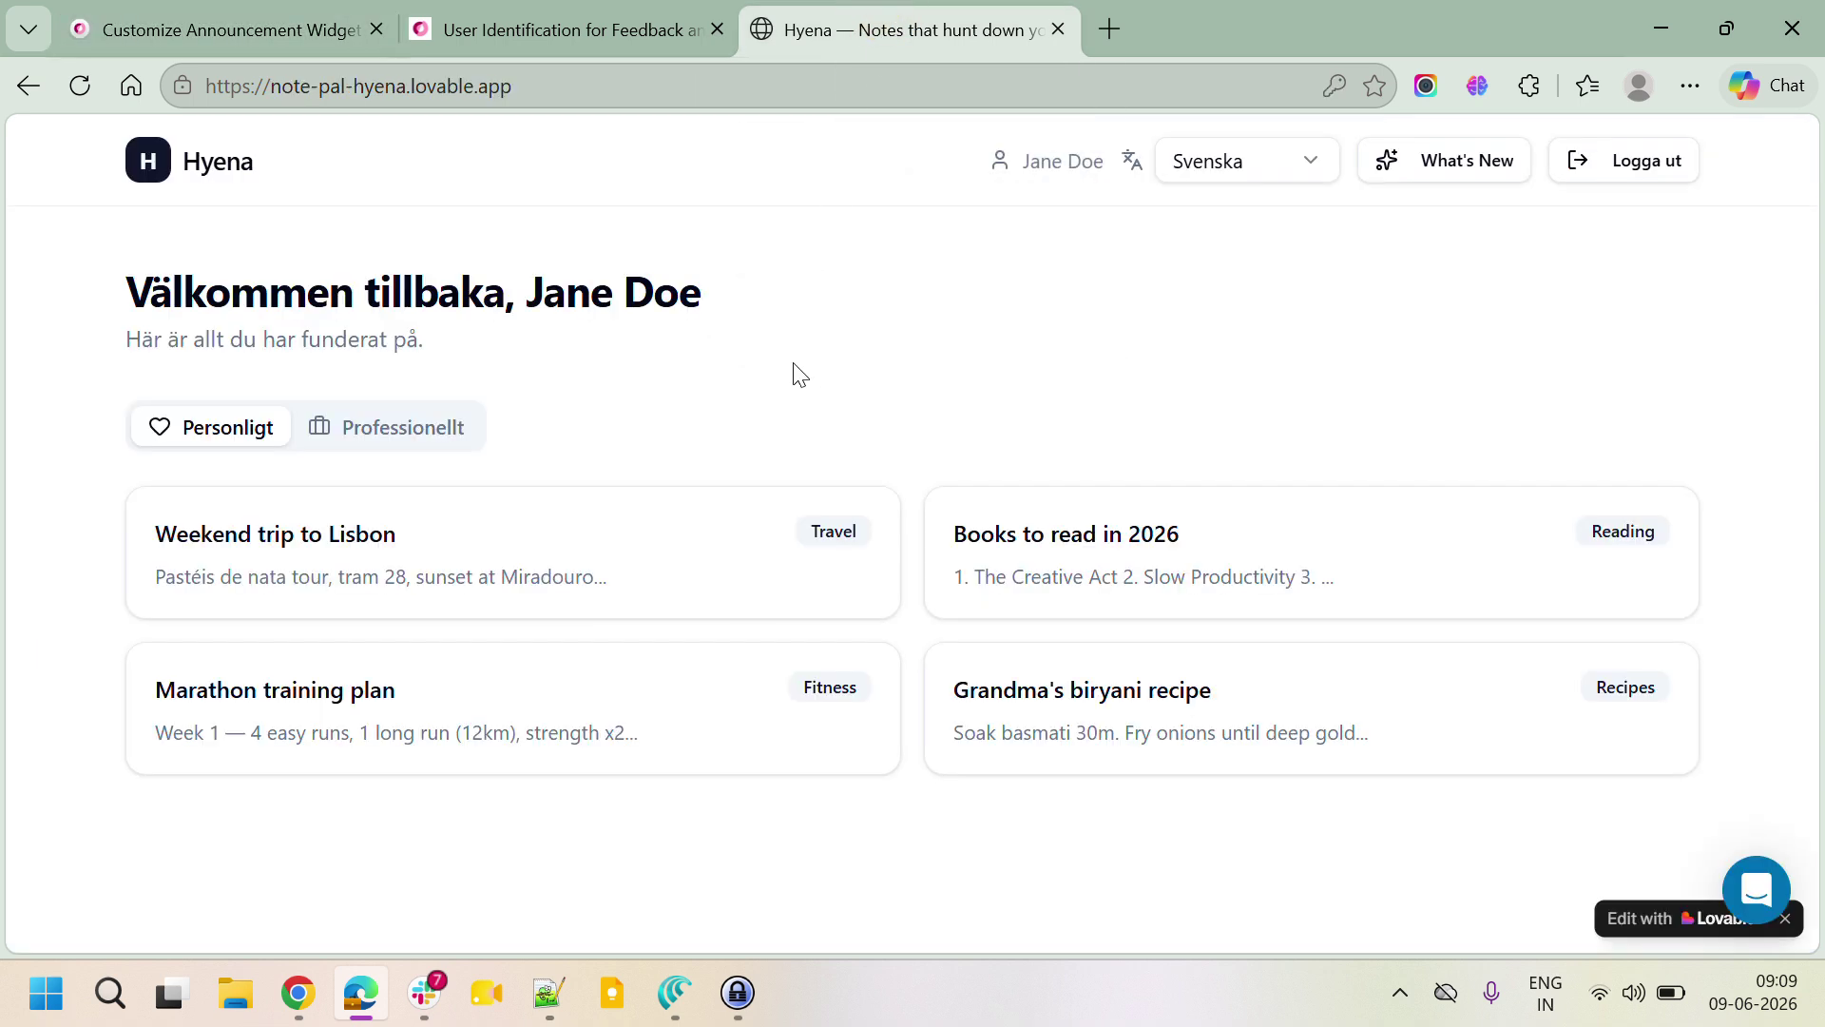
pyautogui.moveTo(537, 292); pyautogui.dragTo(709, 296)
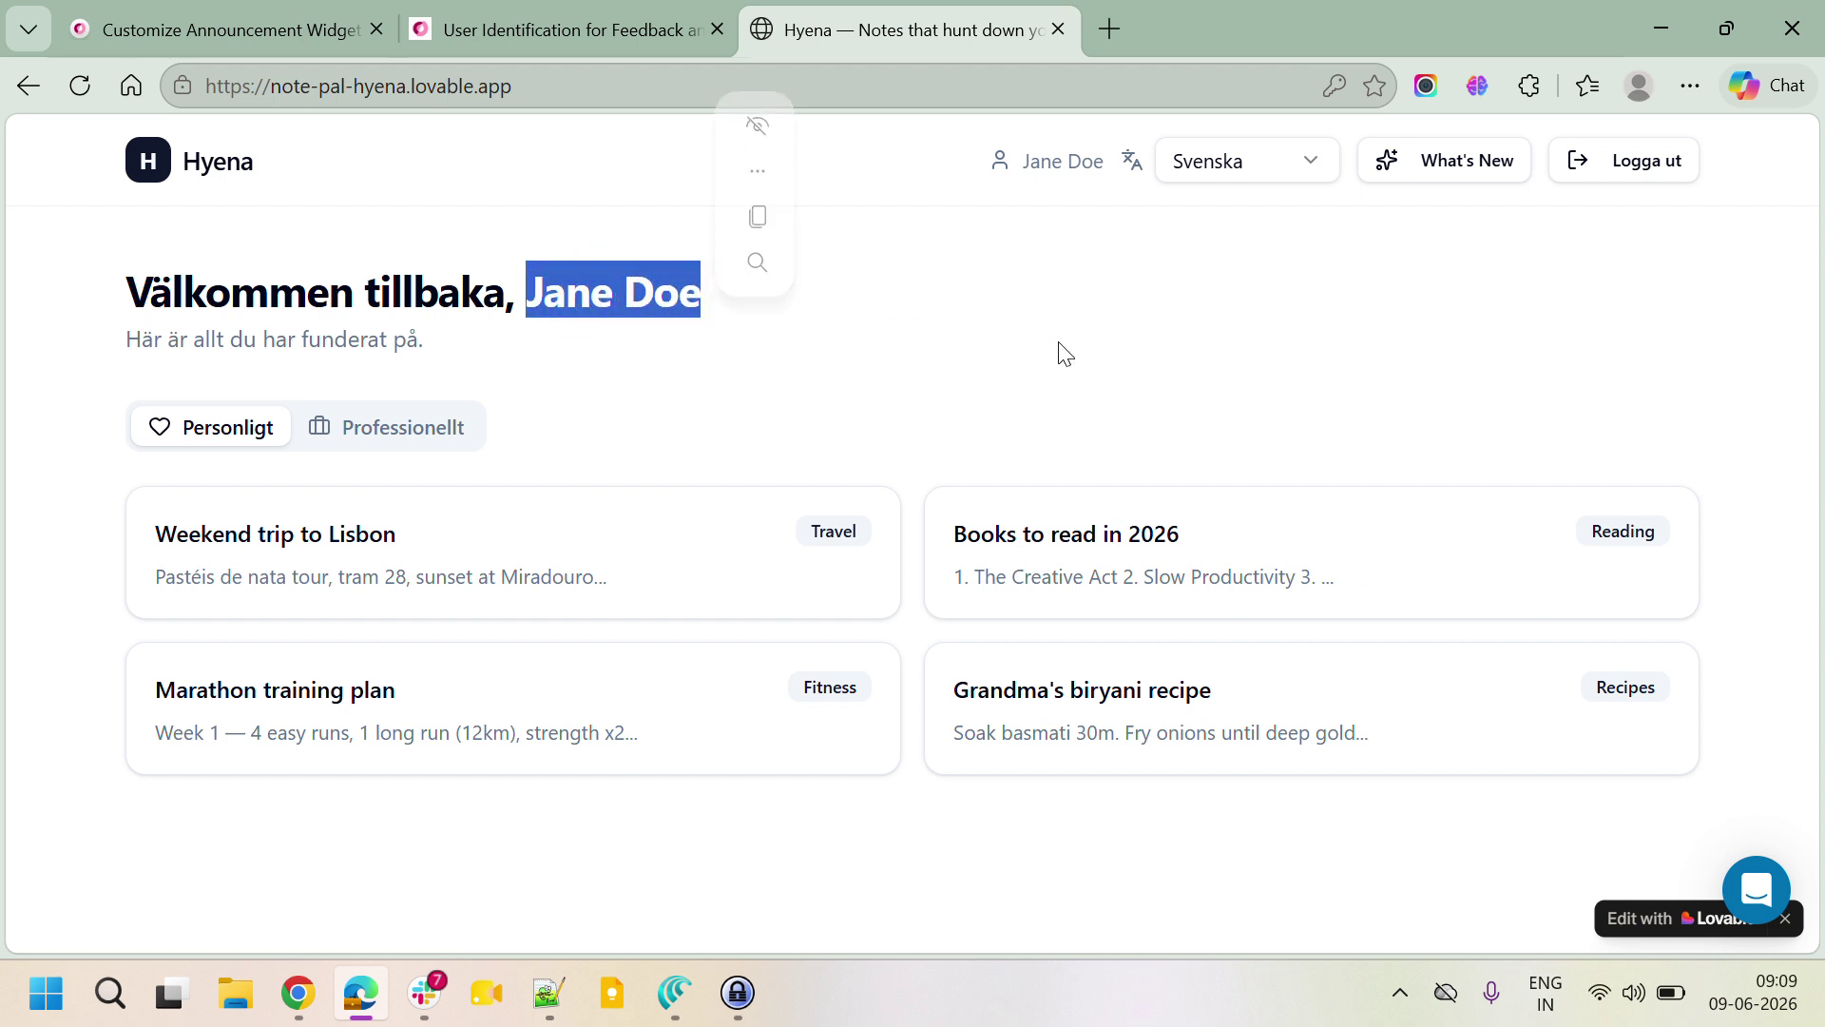
pyautogui.click(1080, 331)
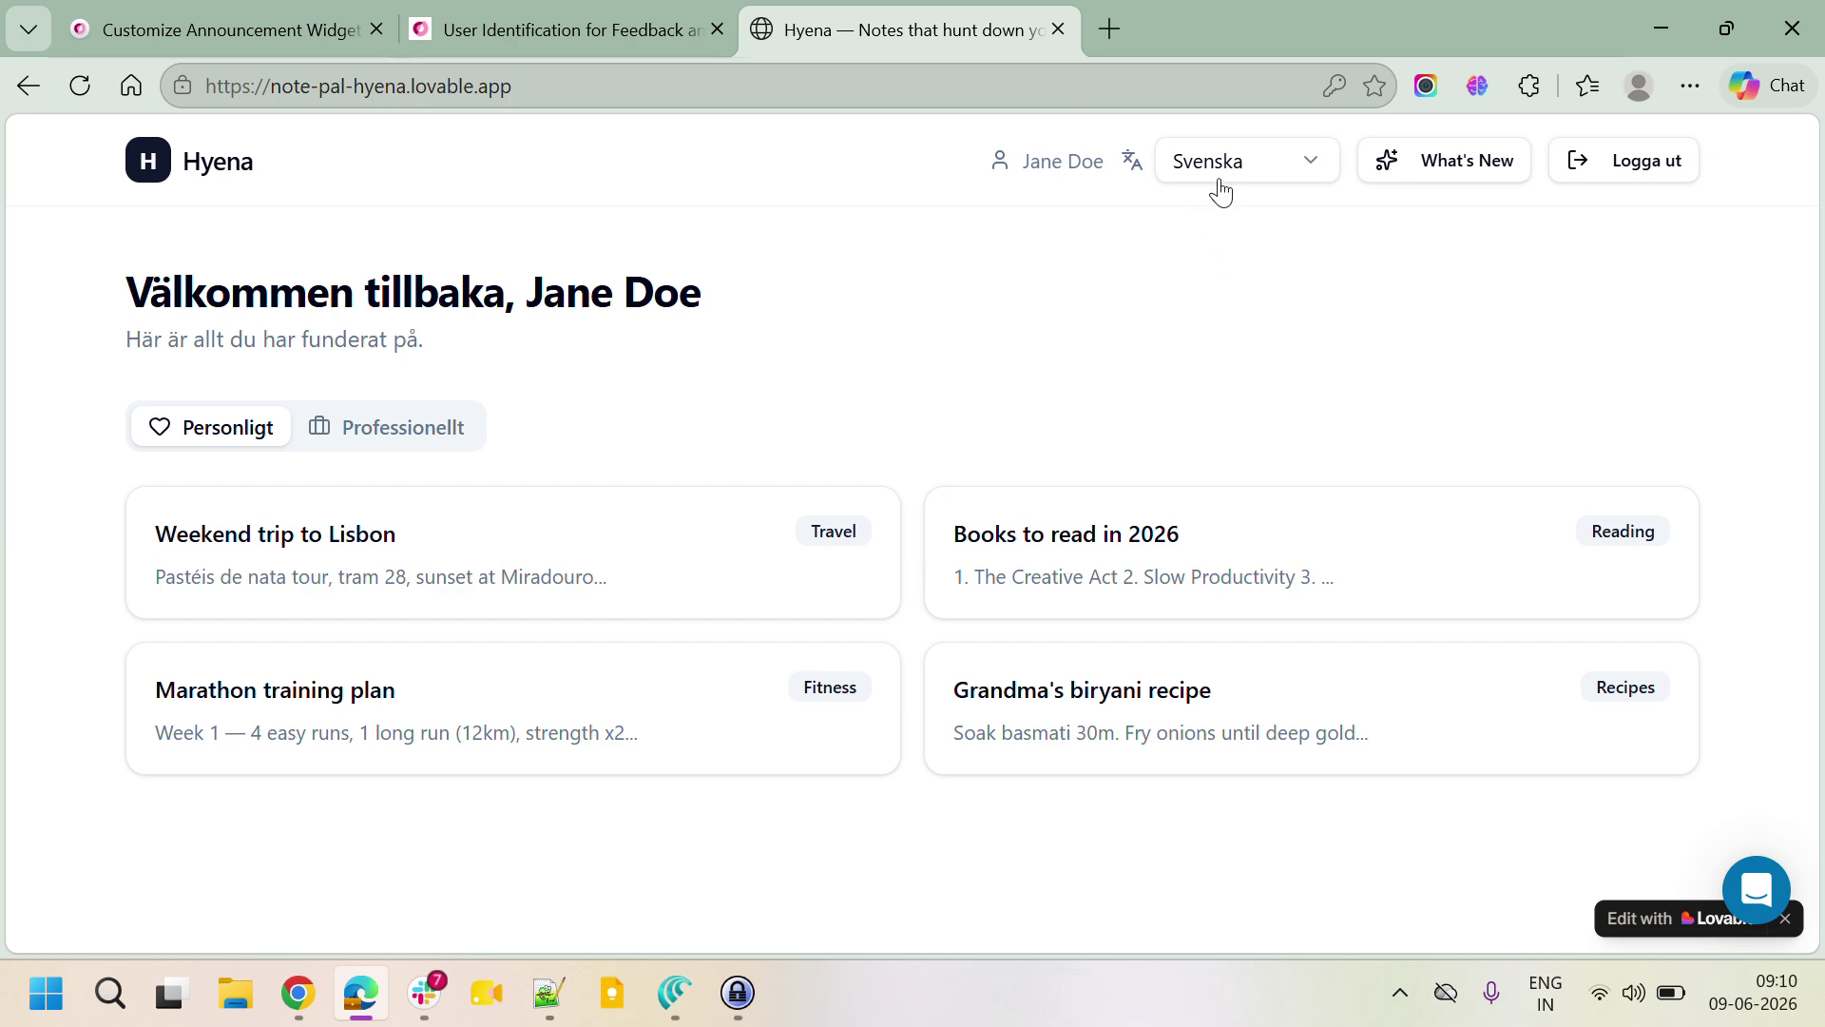
# Step: Switch to the other browser's Norwegian Hyena session, view its What's New changelog, and close it
pyautogui.click(675, 994)
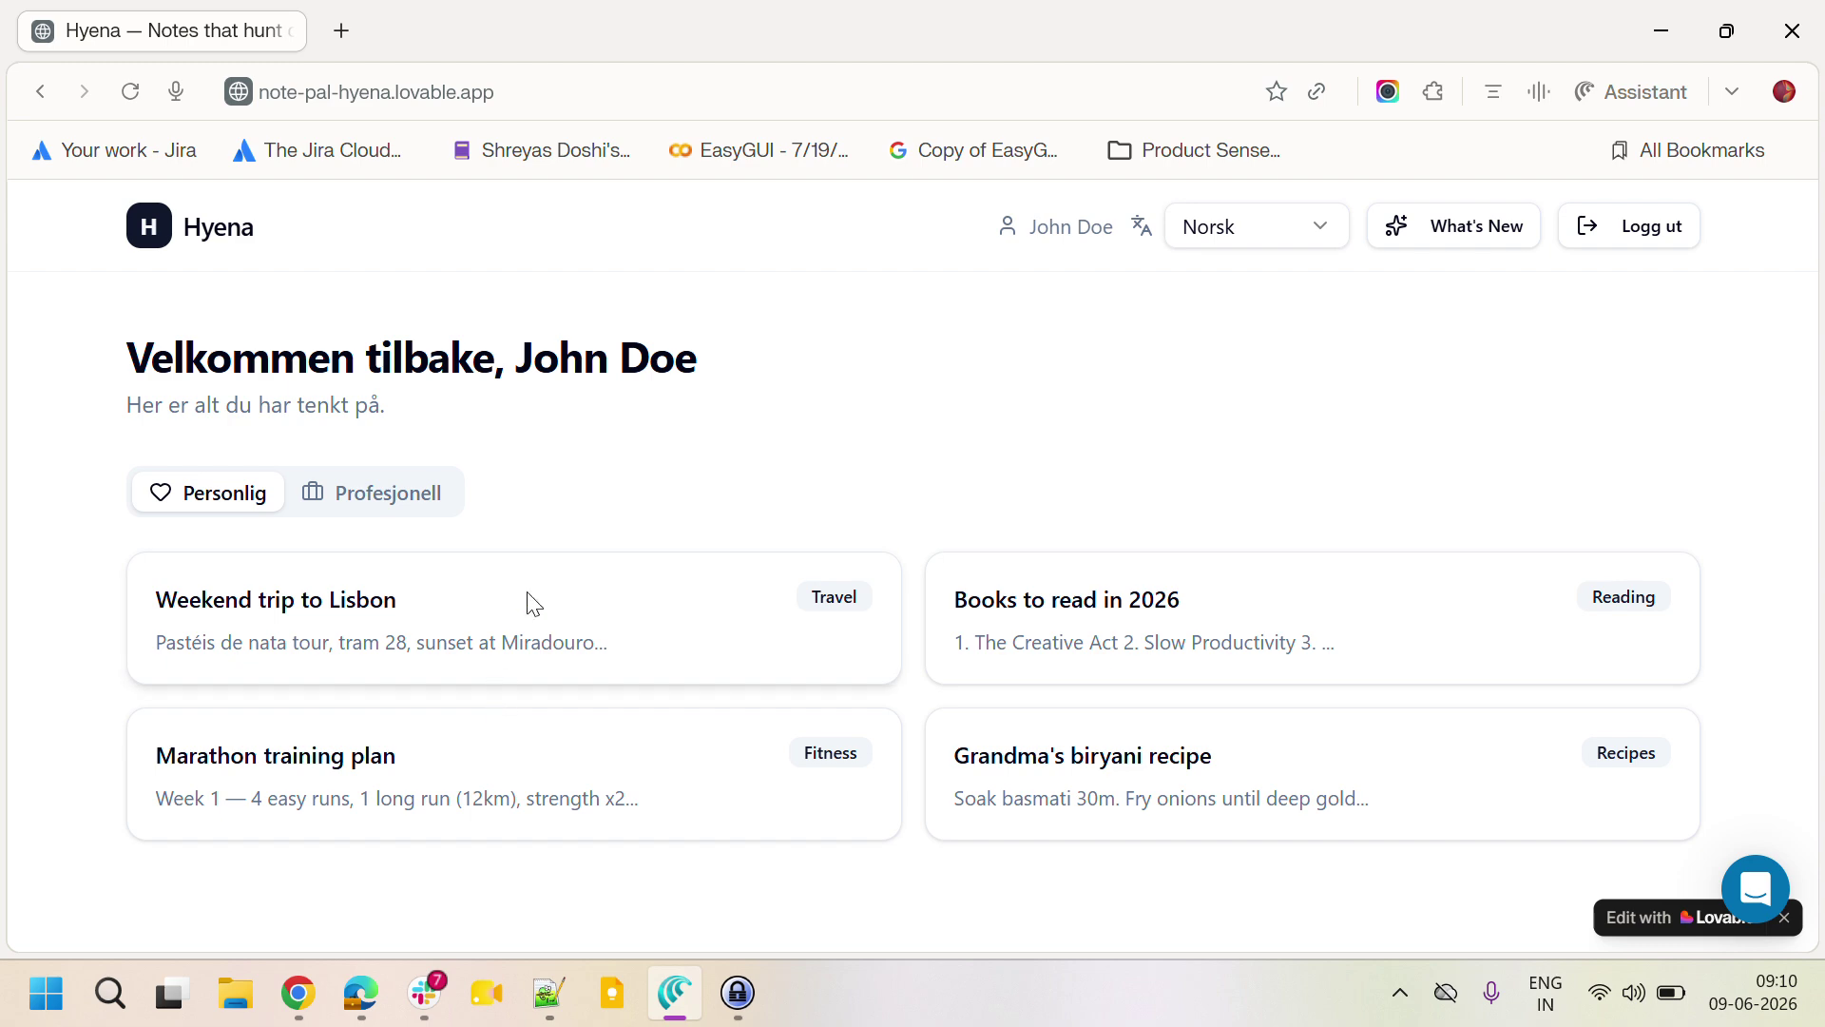
pyautogui.click(1434, 248)
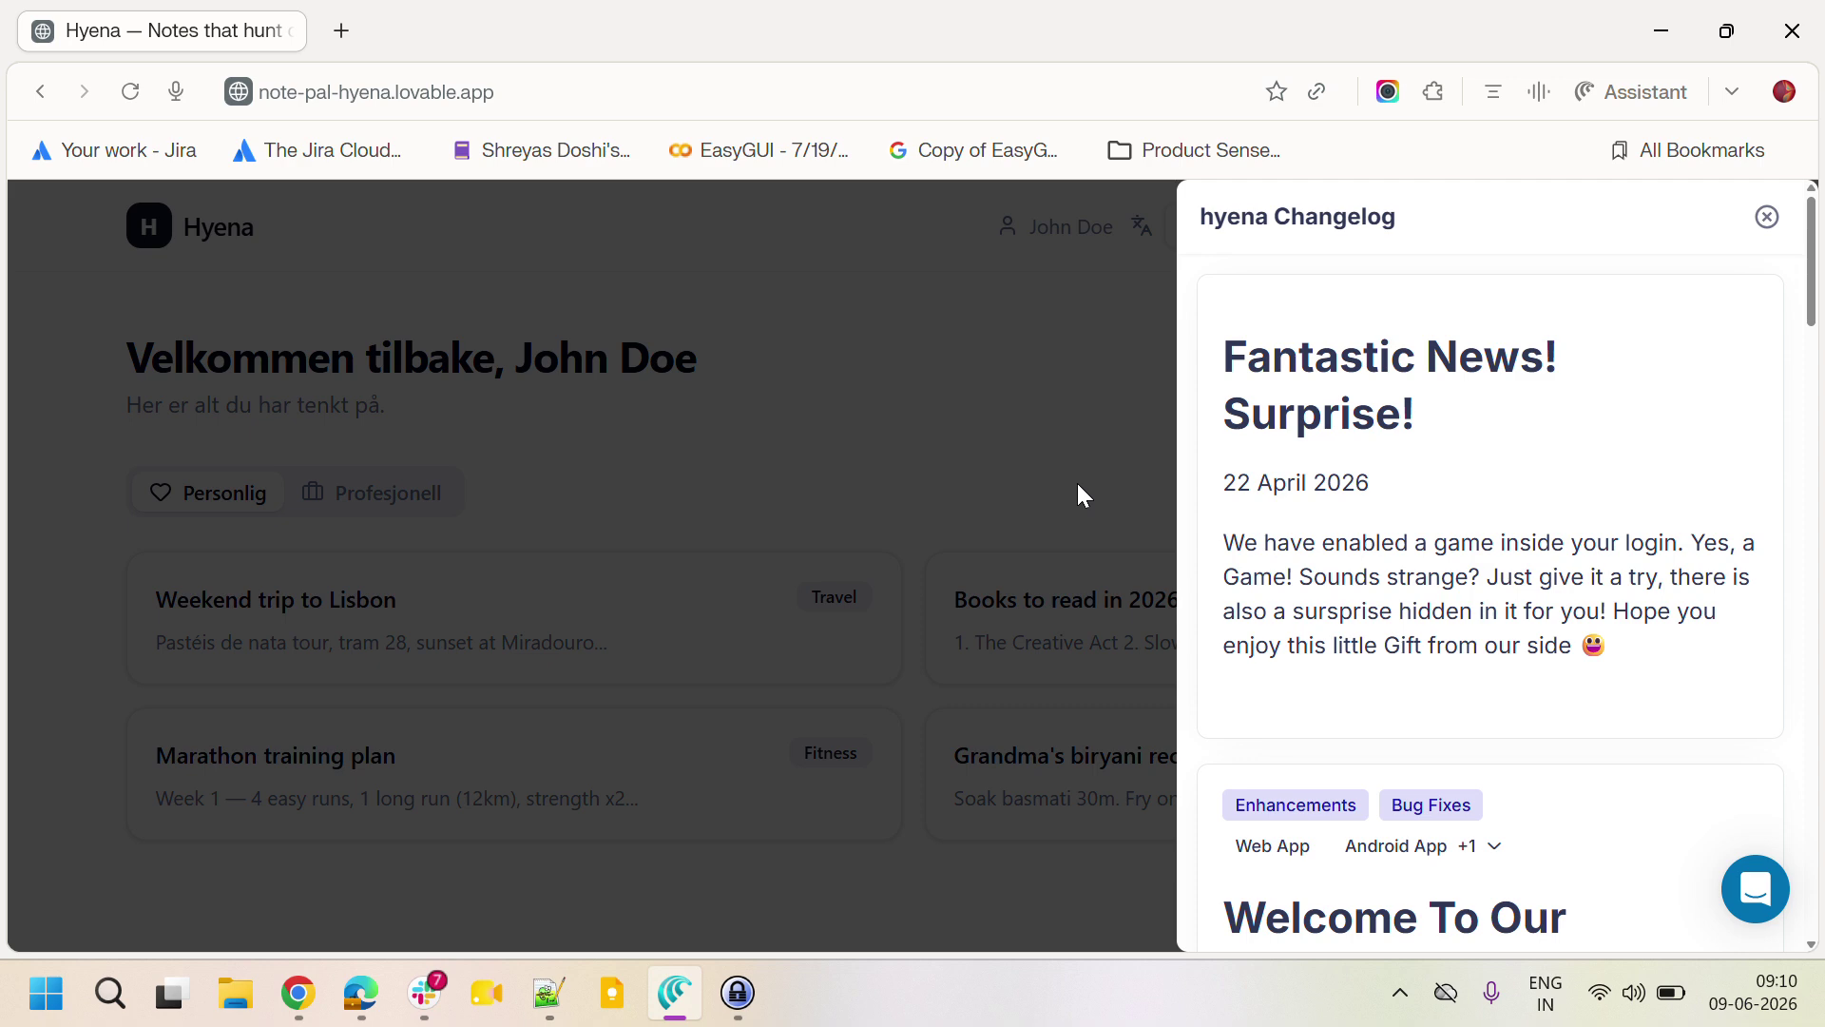
pyautogui.click(1055, 458)
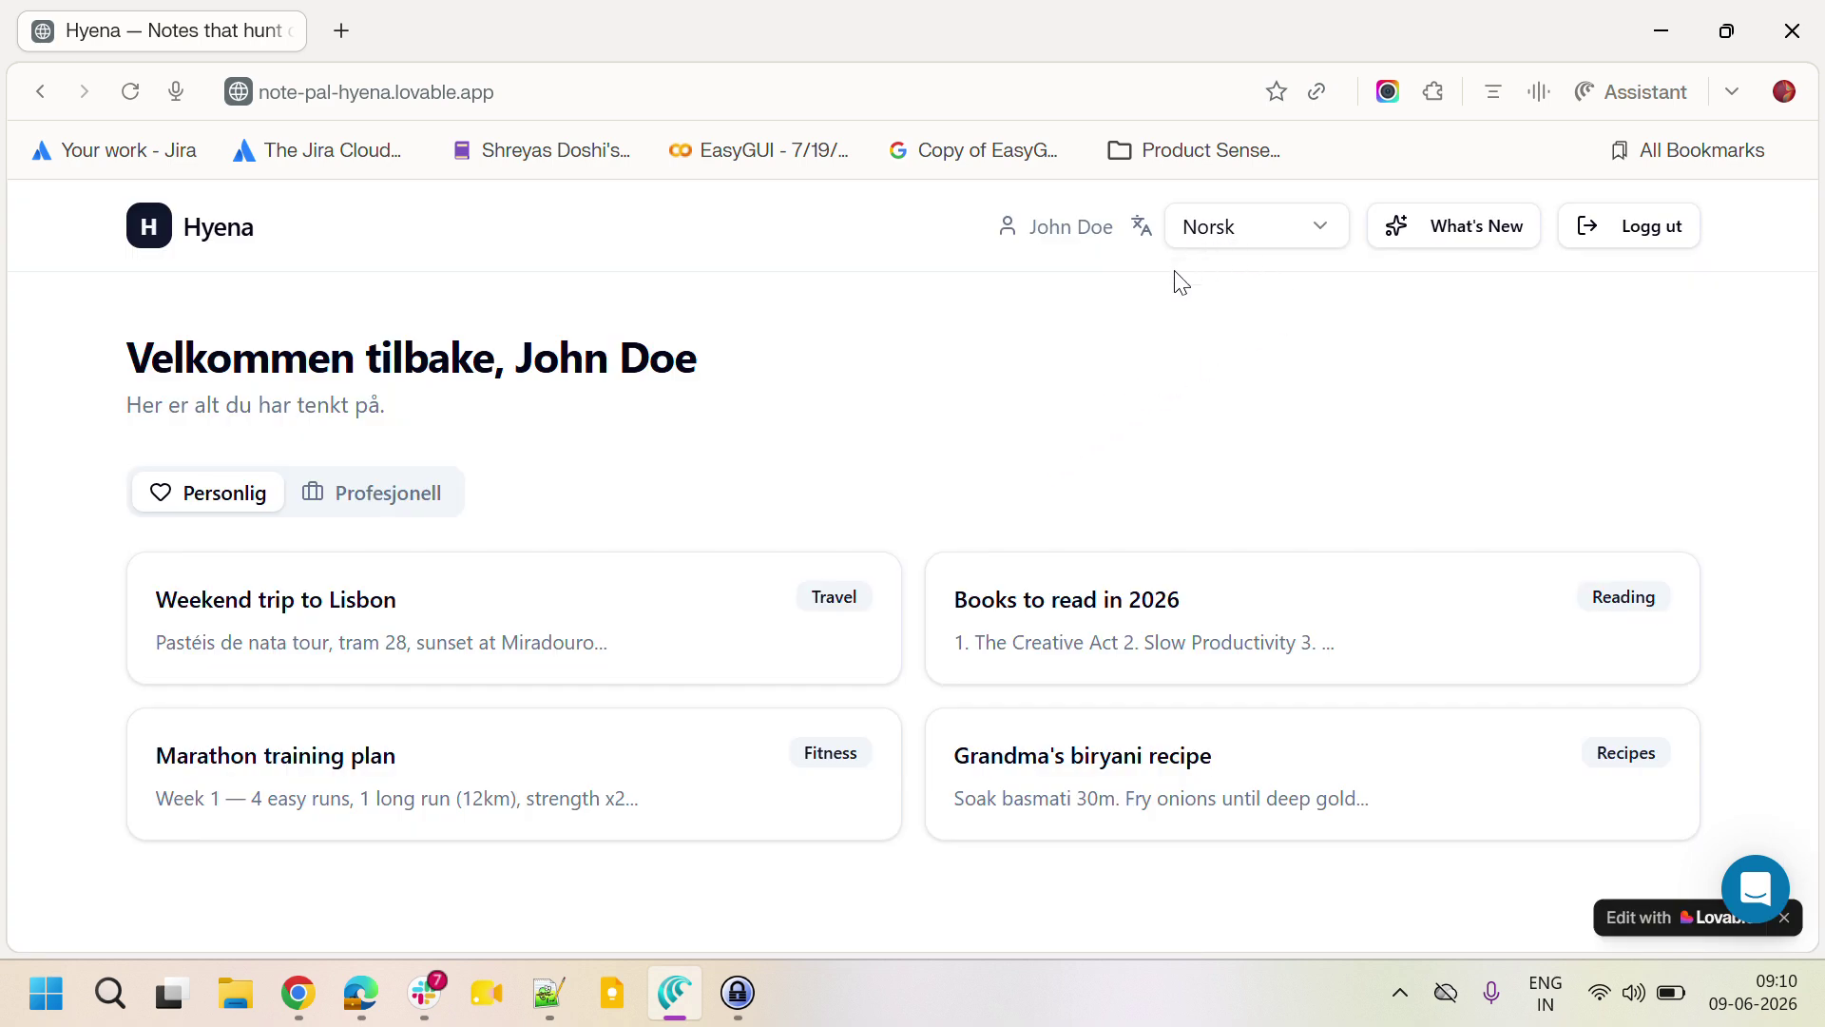
# Step: Switch back to Edge and check the What's New changelog again in the Swedish Hyena session, closing it when done
pyautogui.click(360, 993)
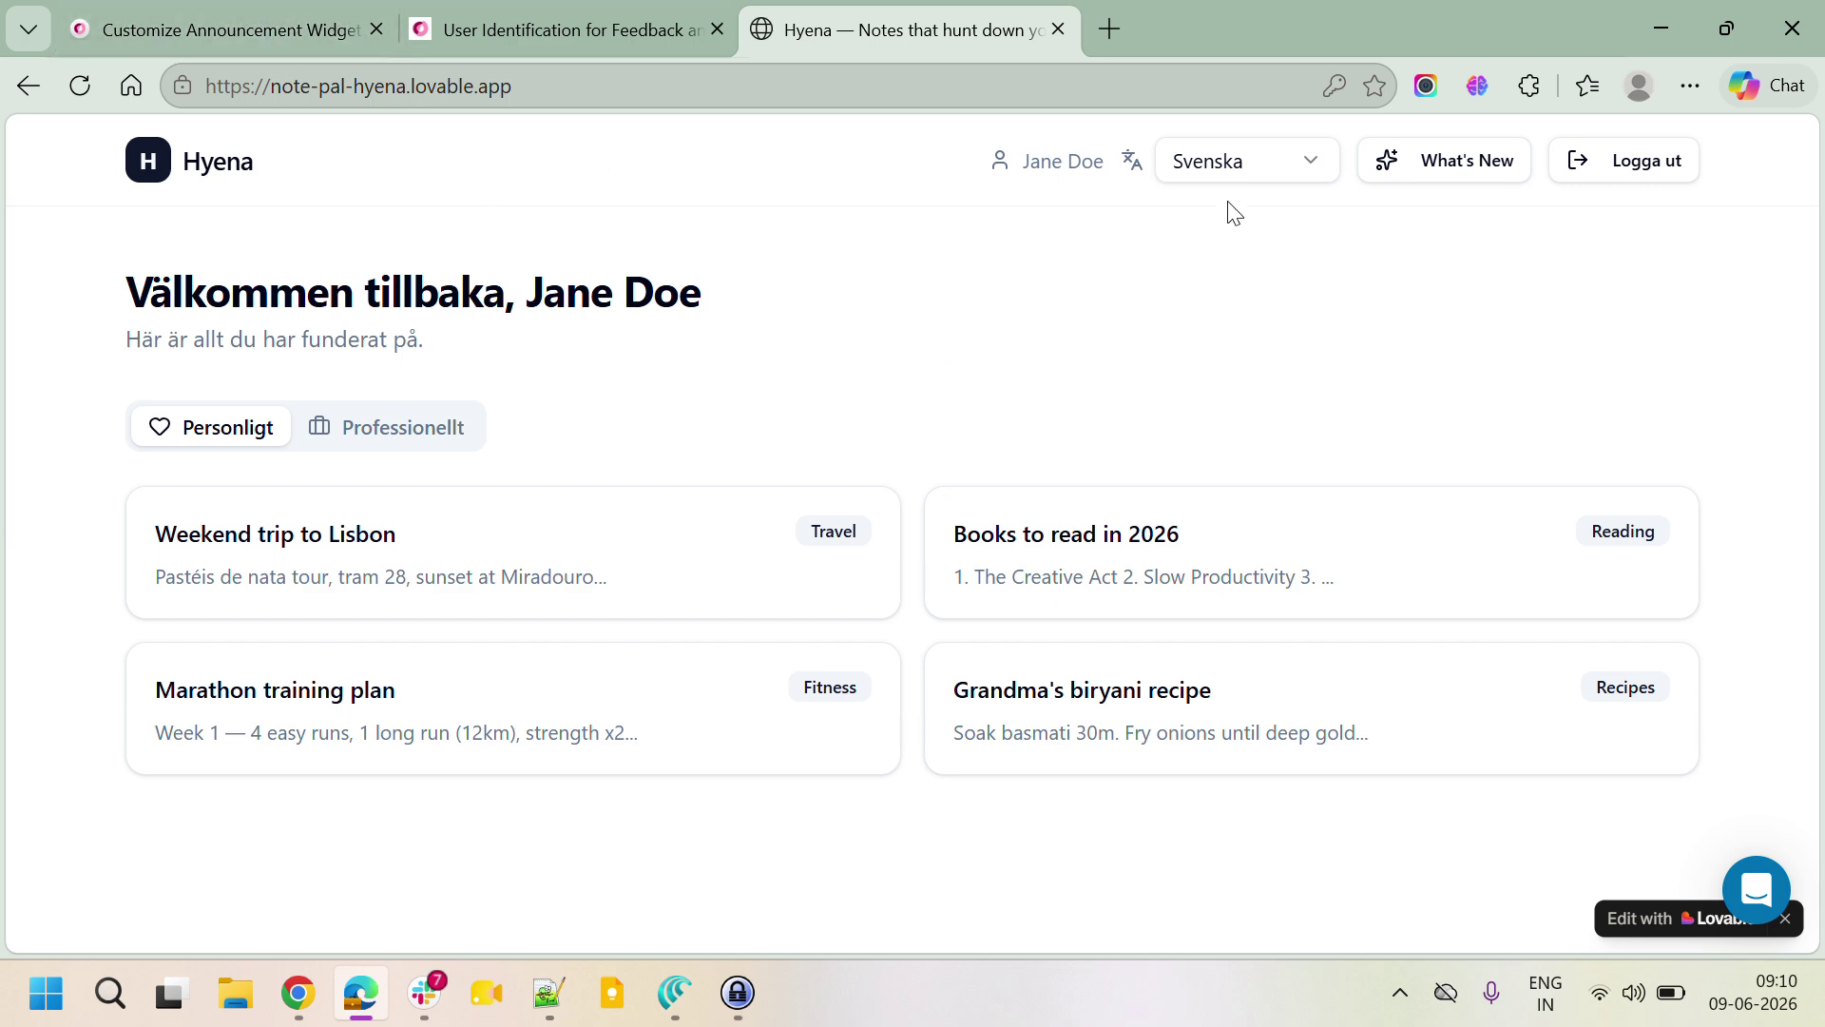
pyautogui.click(1413, 172)
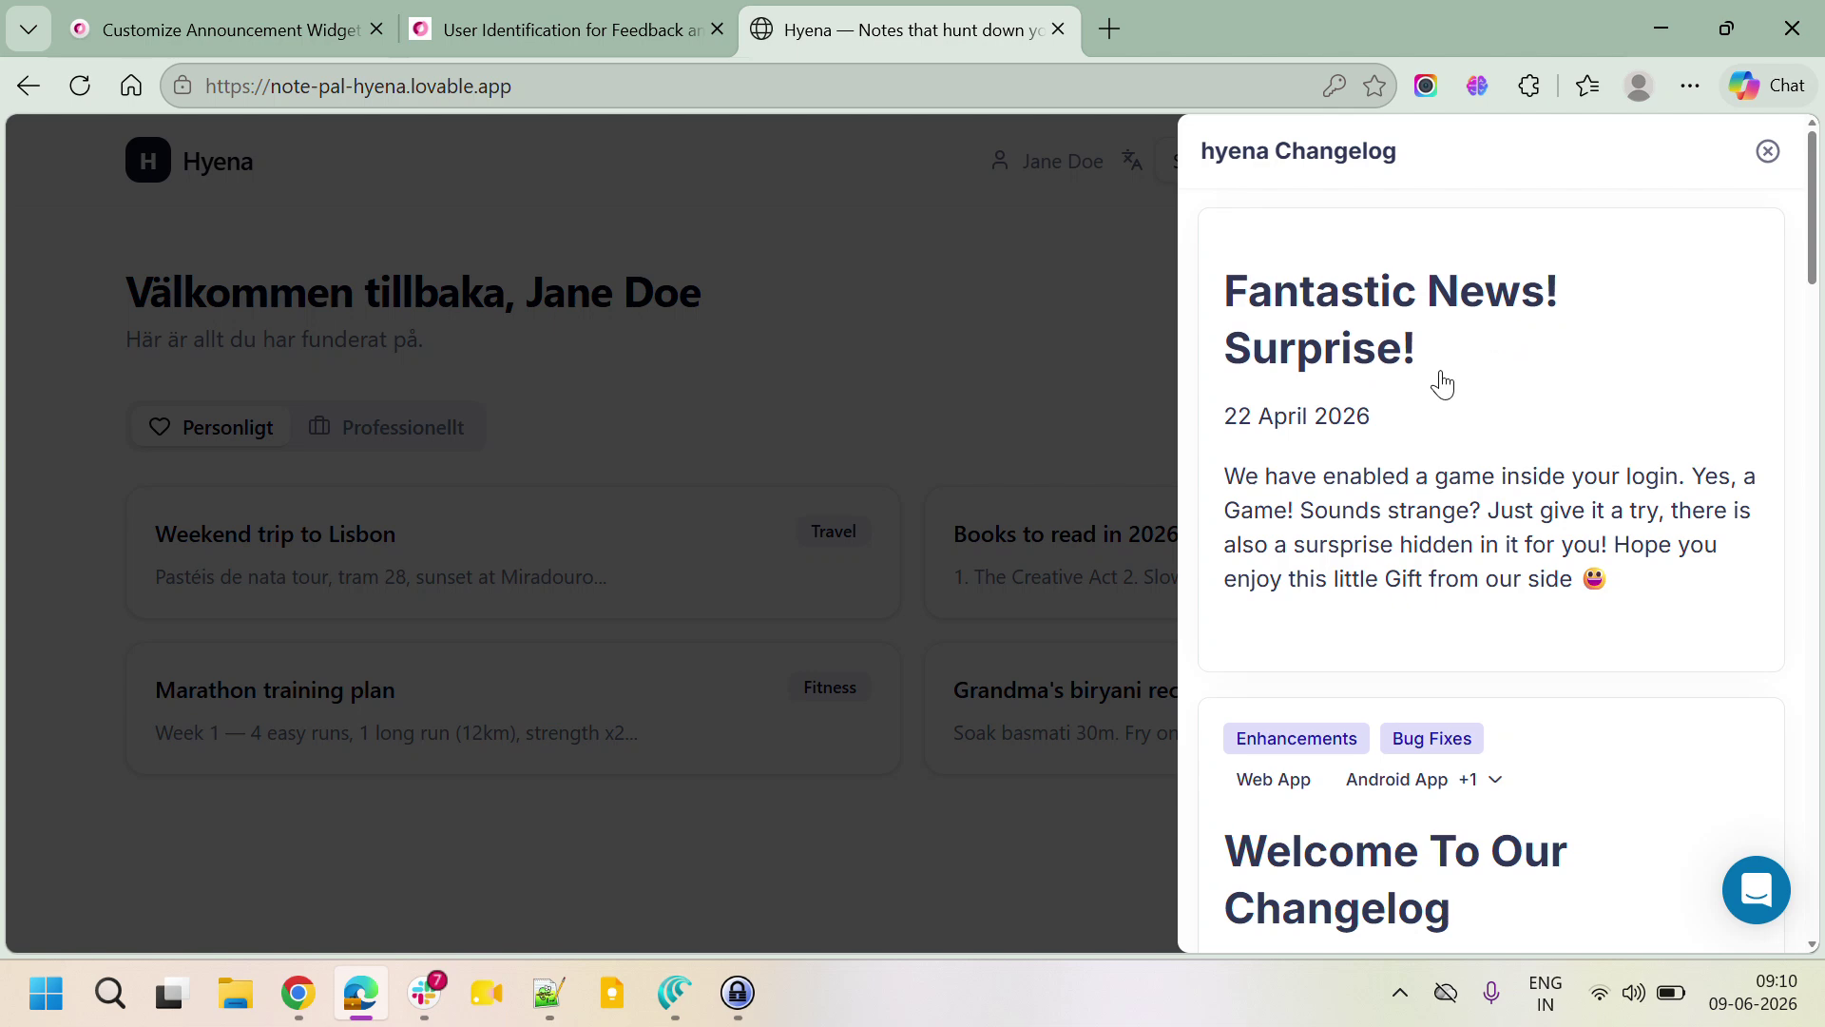
pyautogui.click(1768, 151)
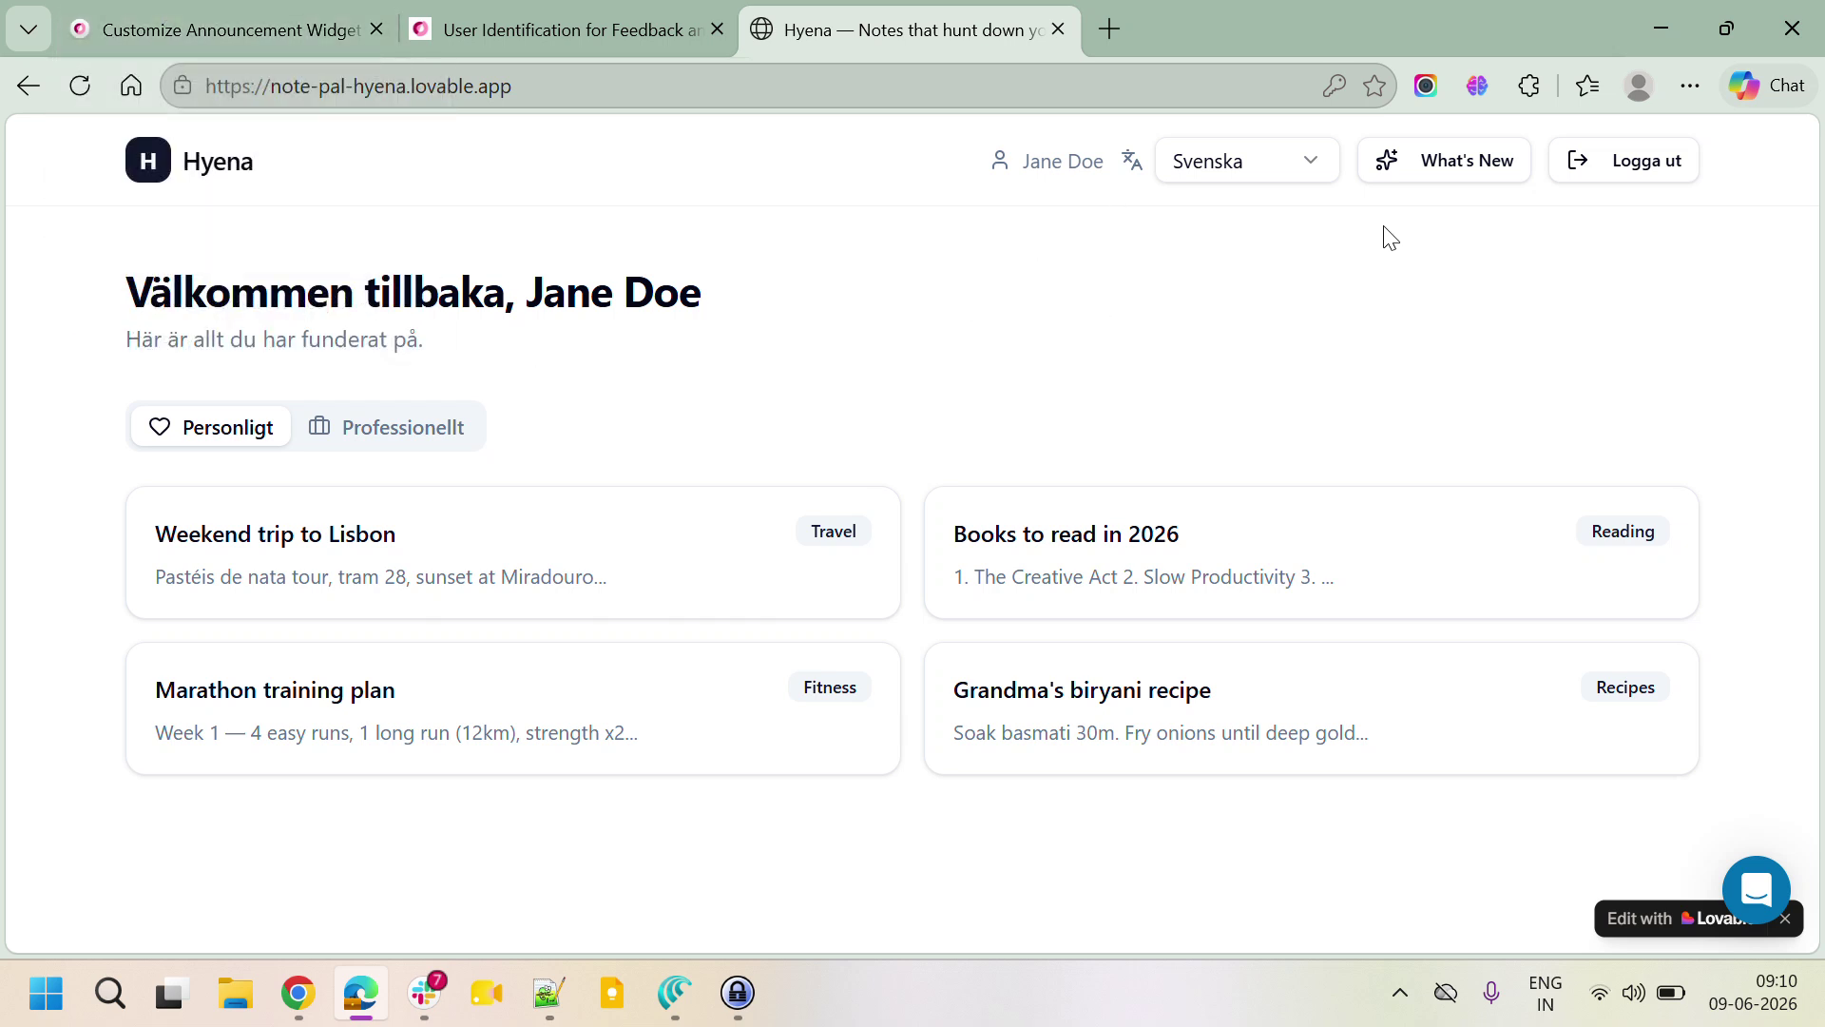
pyautogui.click(1430, 164)
pyautogui.click(1117, 138)
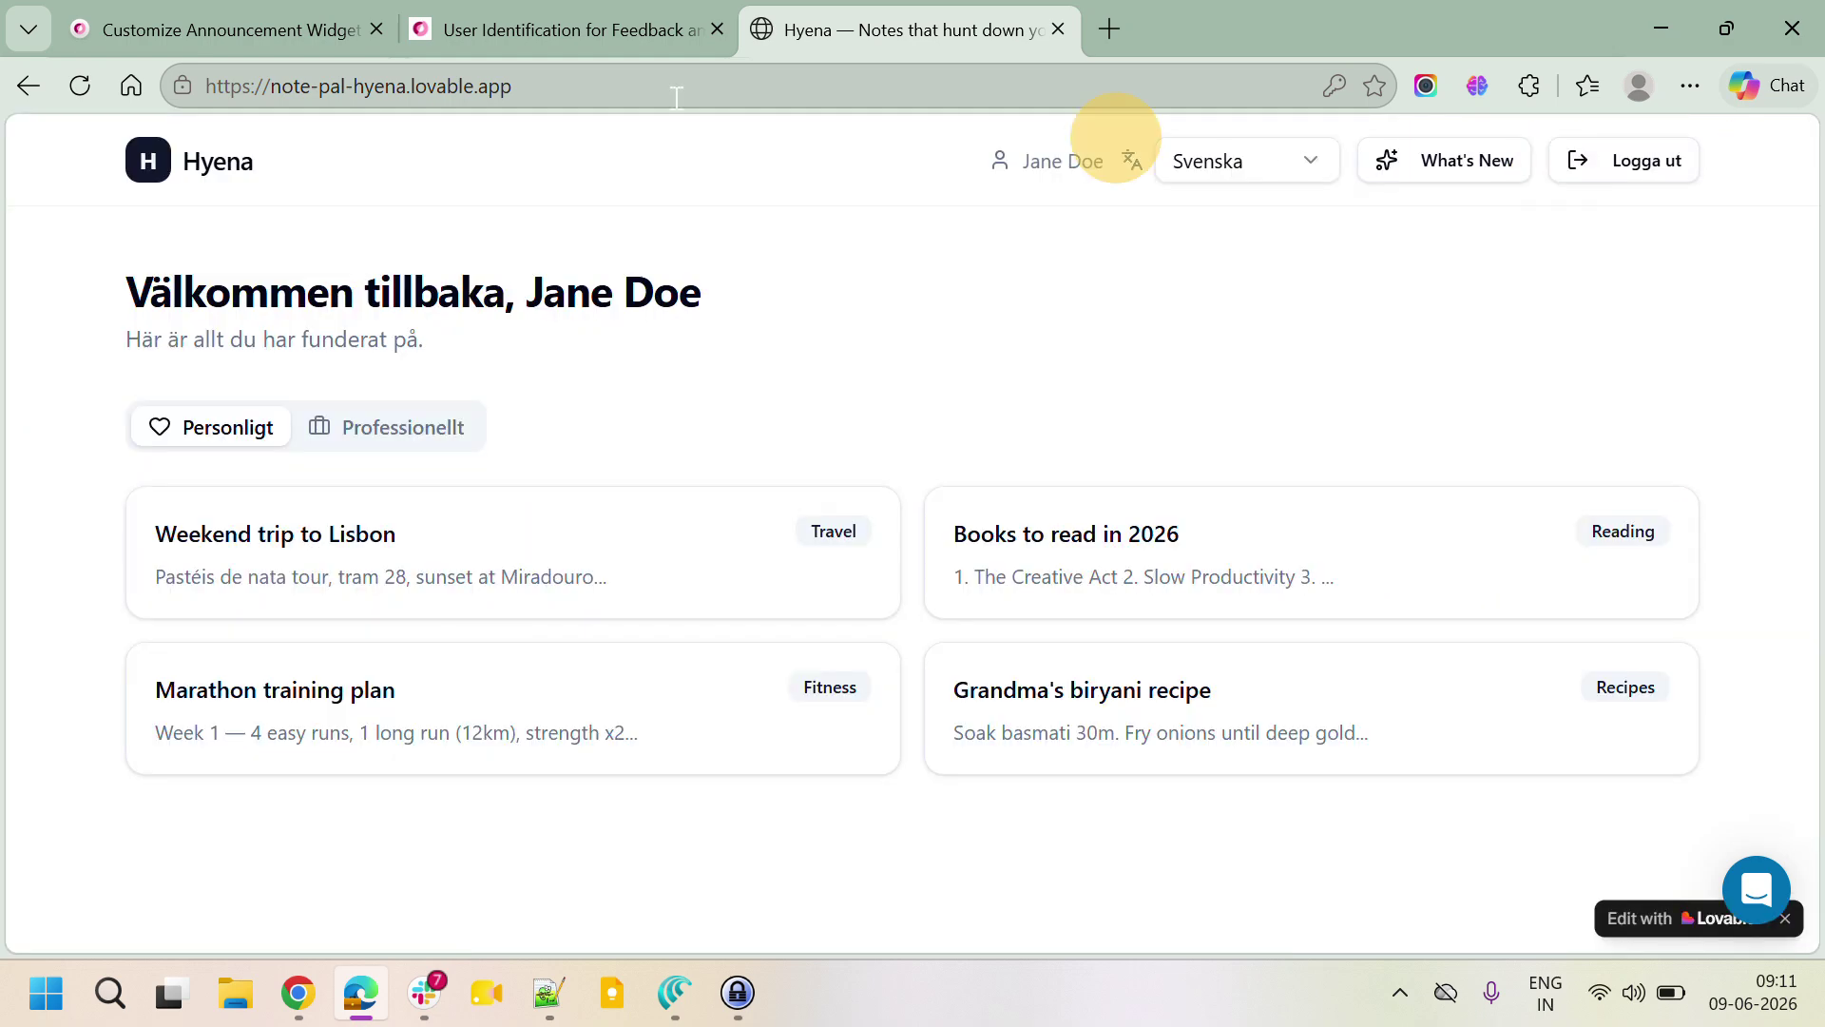
# Step: Go back to the Side Panel widget settings and highlight showWidget in the OlvyUtils call under Widget ID
pyautogui.click(219, 29)
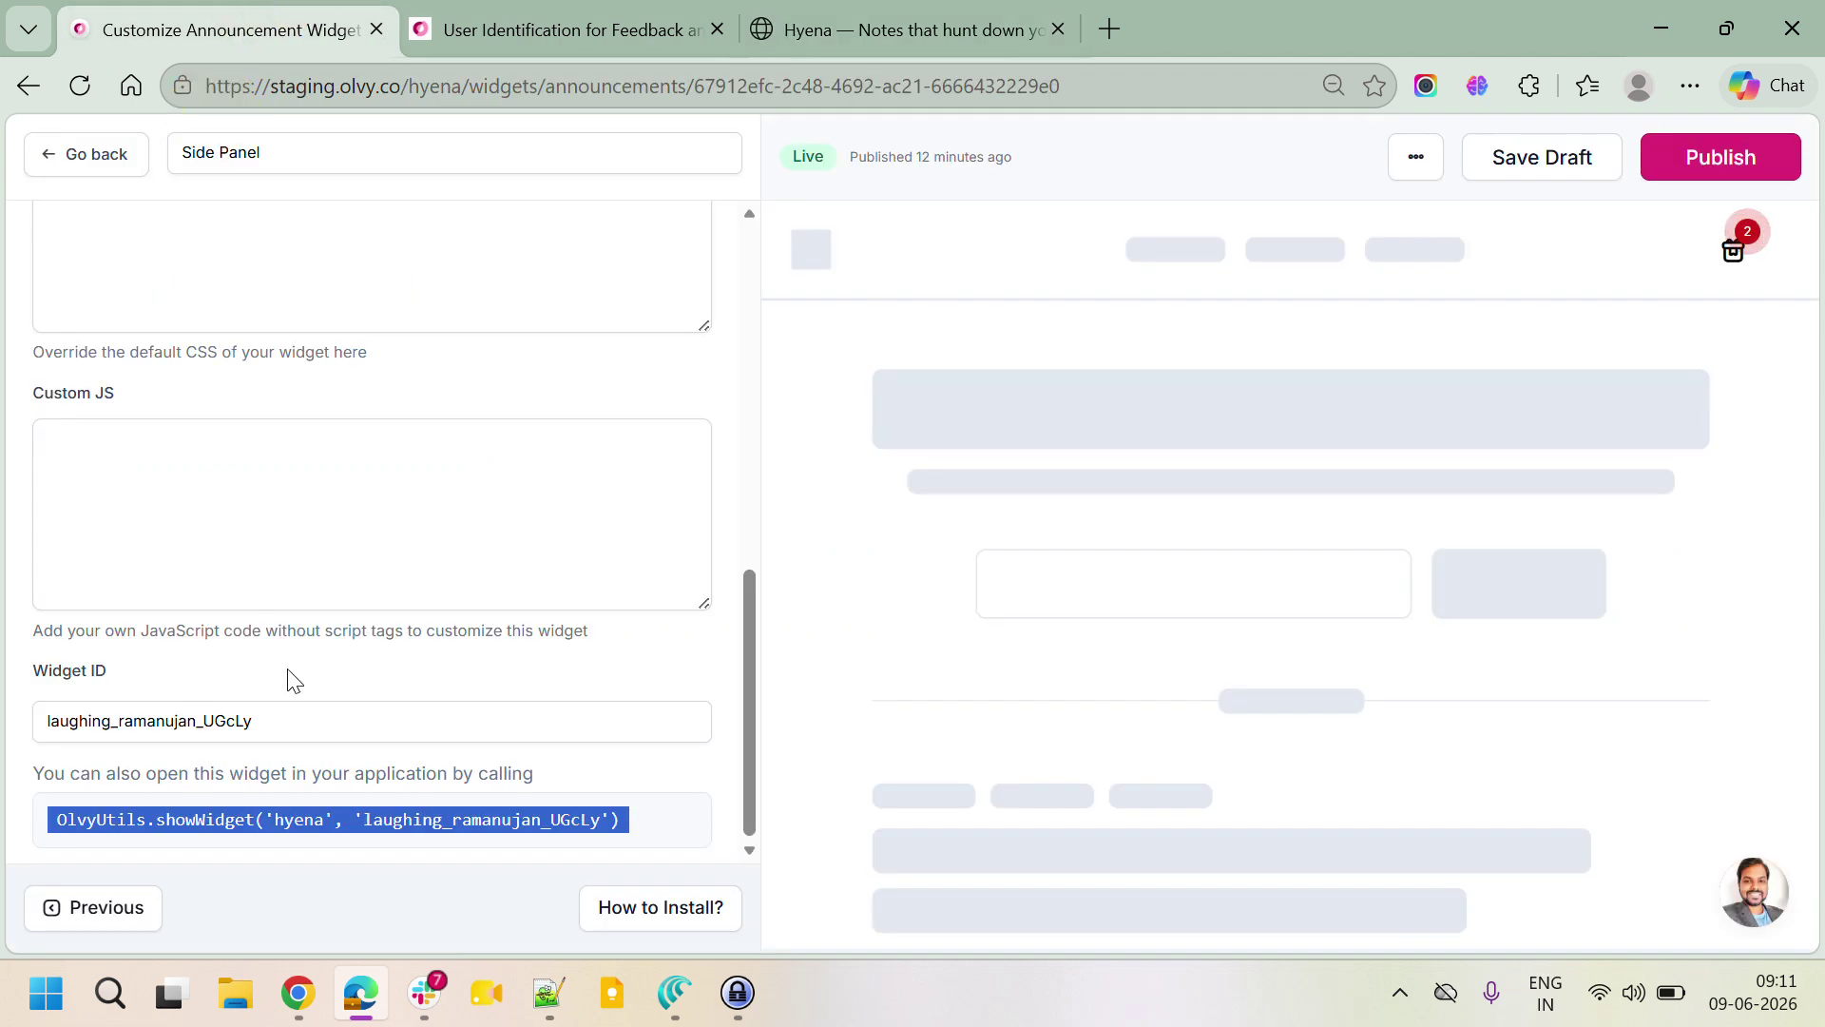
pyautogui.click(96, 819)
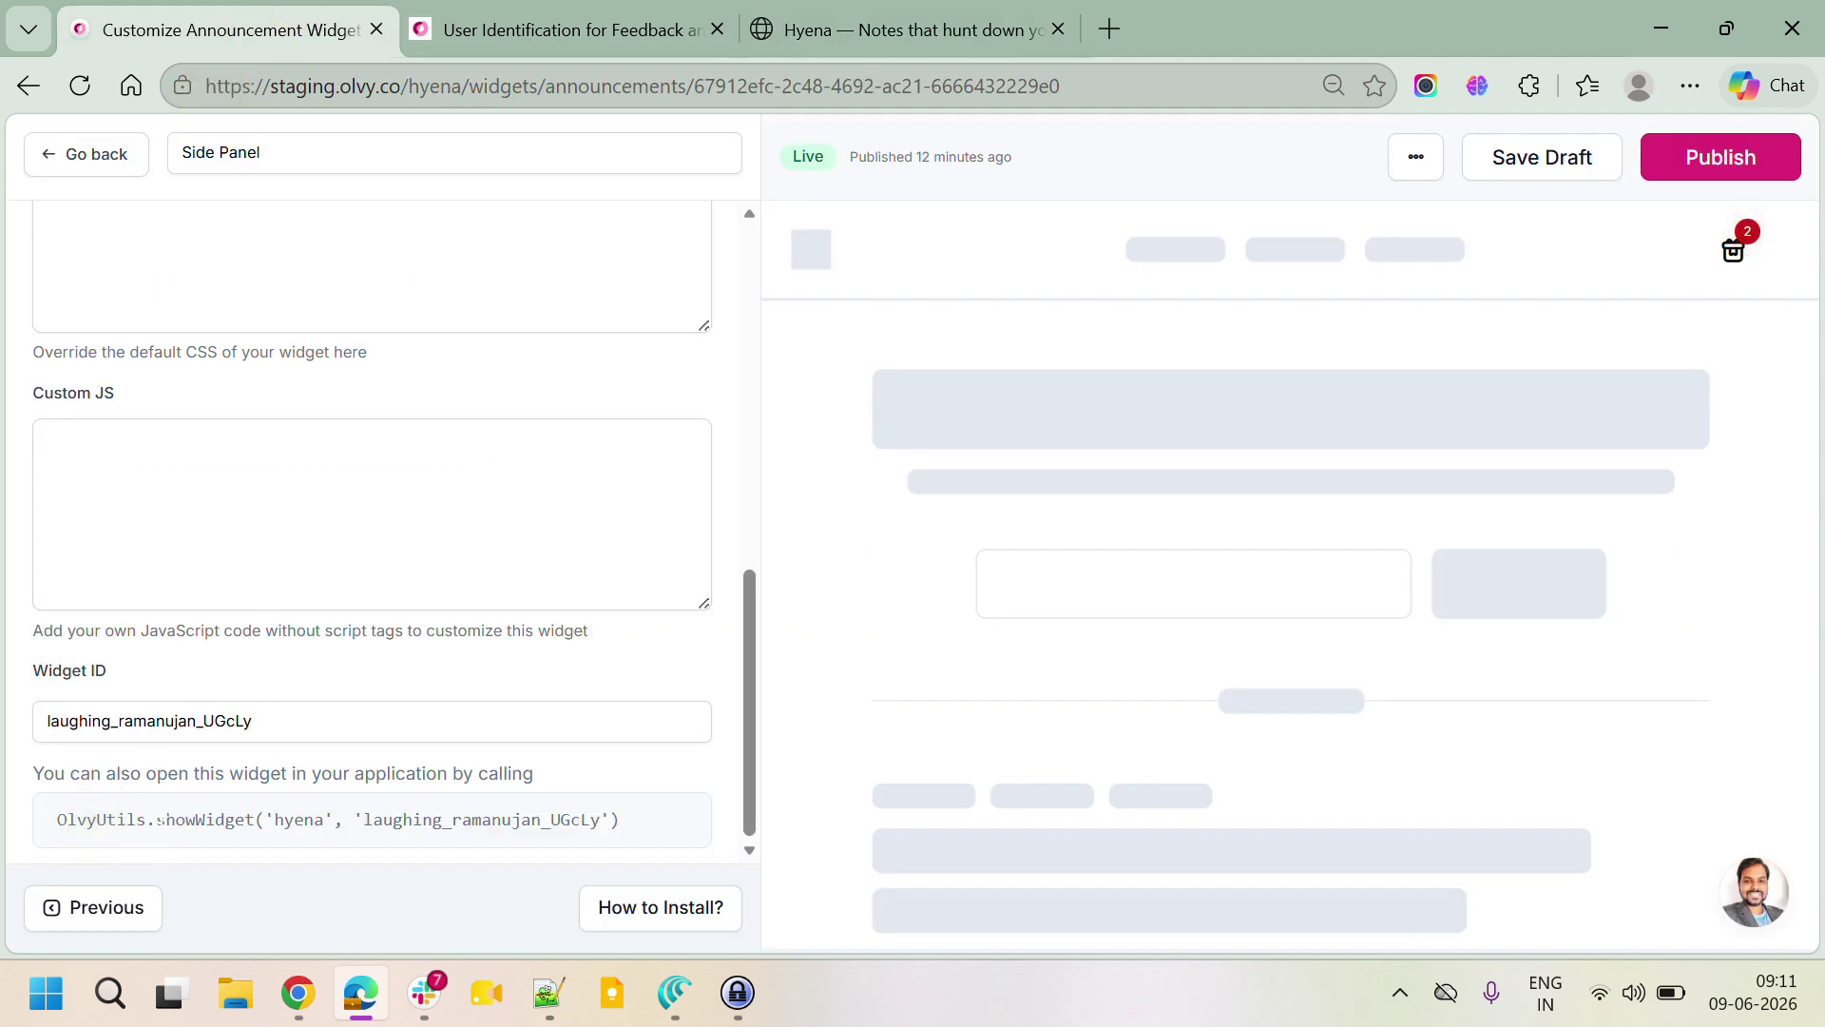
pyautogui.doubleClick(211, 823)
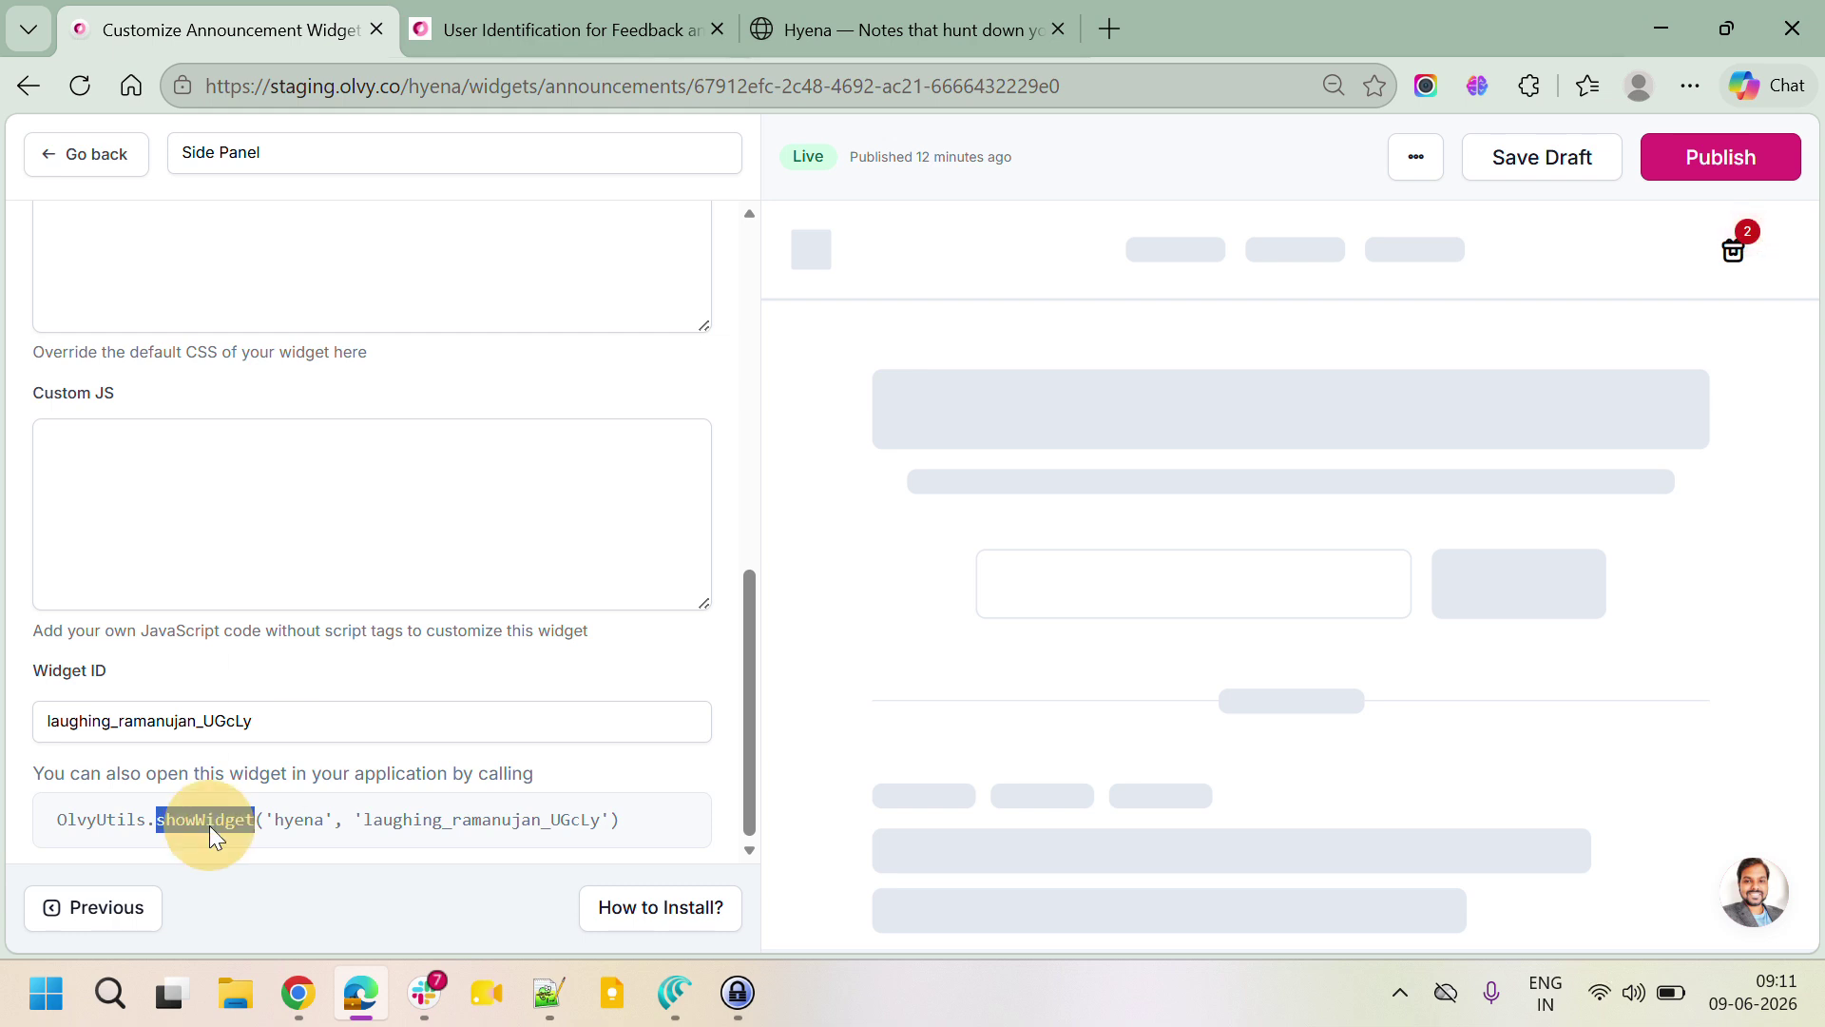
# Step: Examine the setUser fields in the User Identification docs, from name, email, identifier and designation to tags under Linking Tags and Companies
pyautogui.click(558, 33)
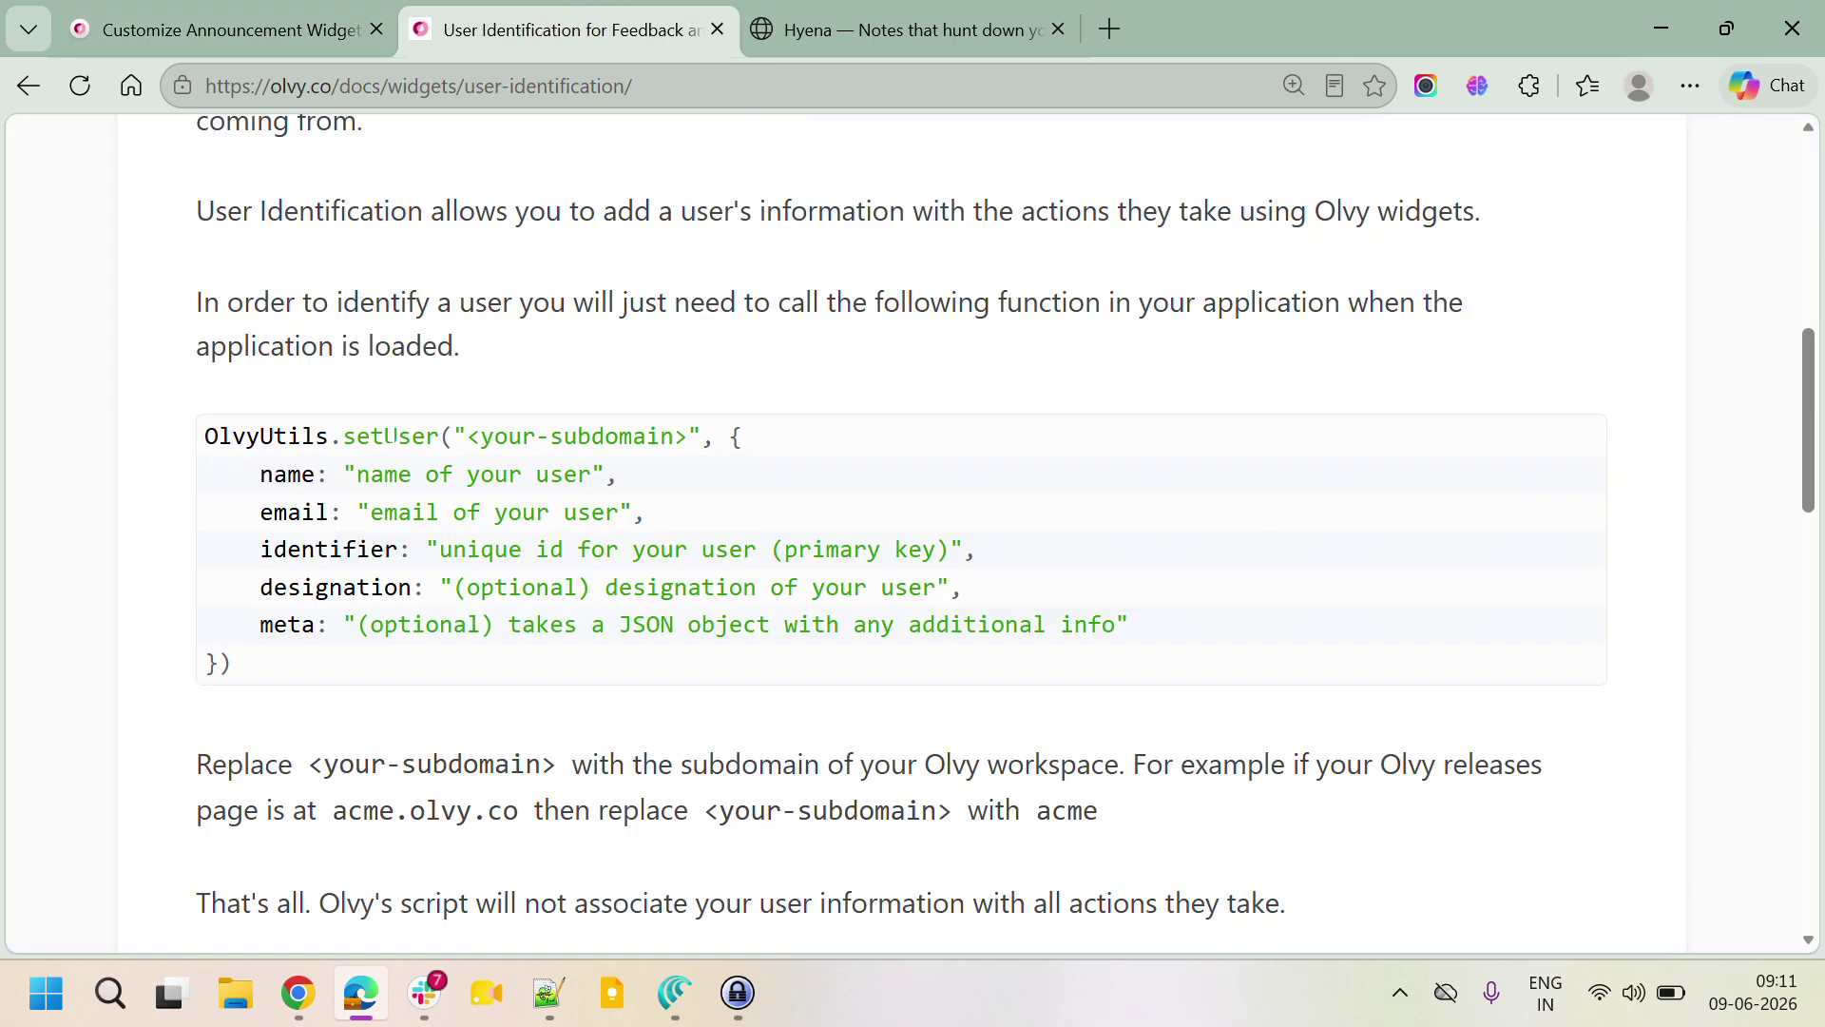
pyautogui.doubleClick(376, 437)
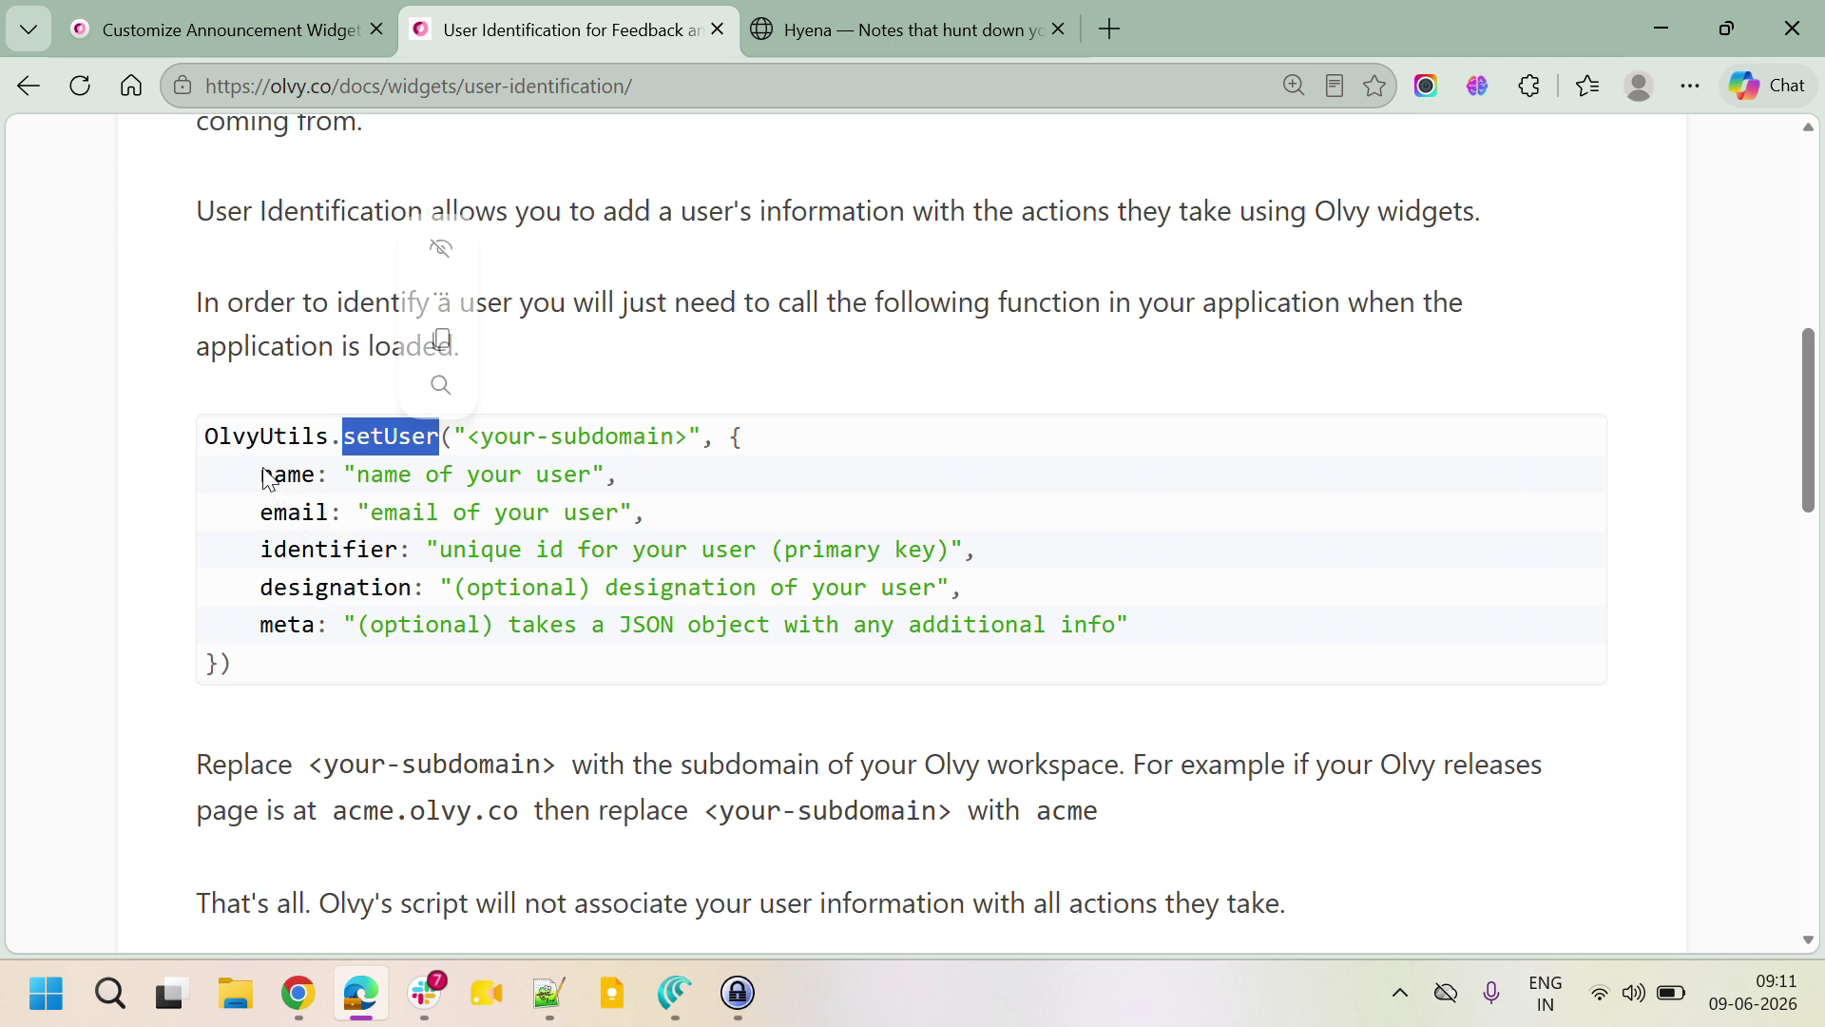
pyautogui.moveTo(262, 475); pyautogui.dragTo(314, 513)
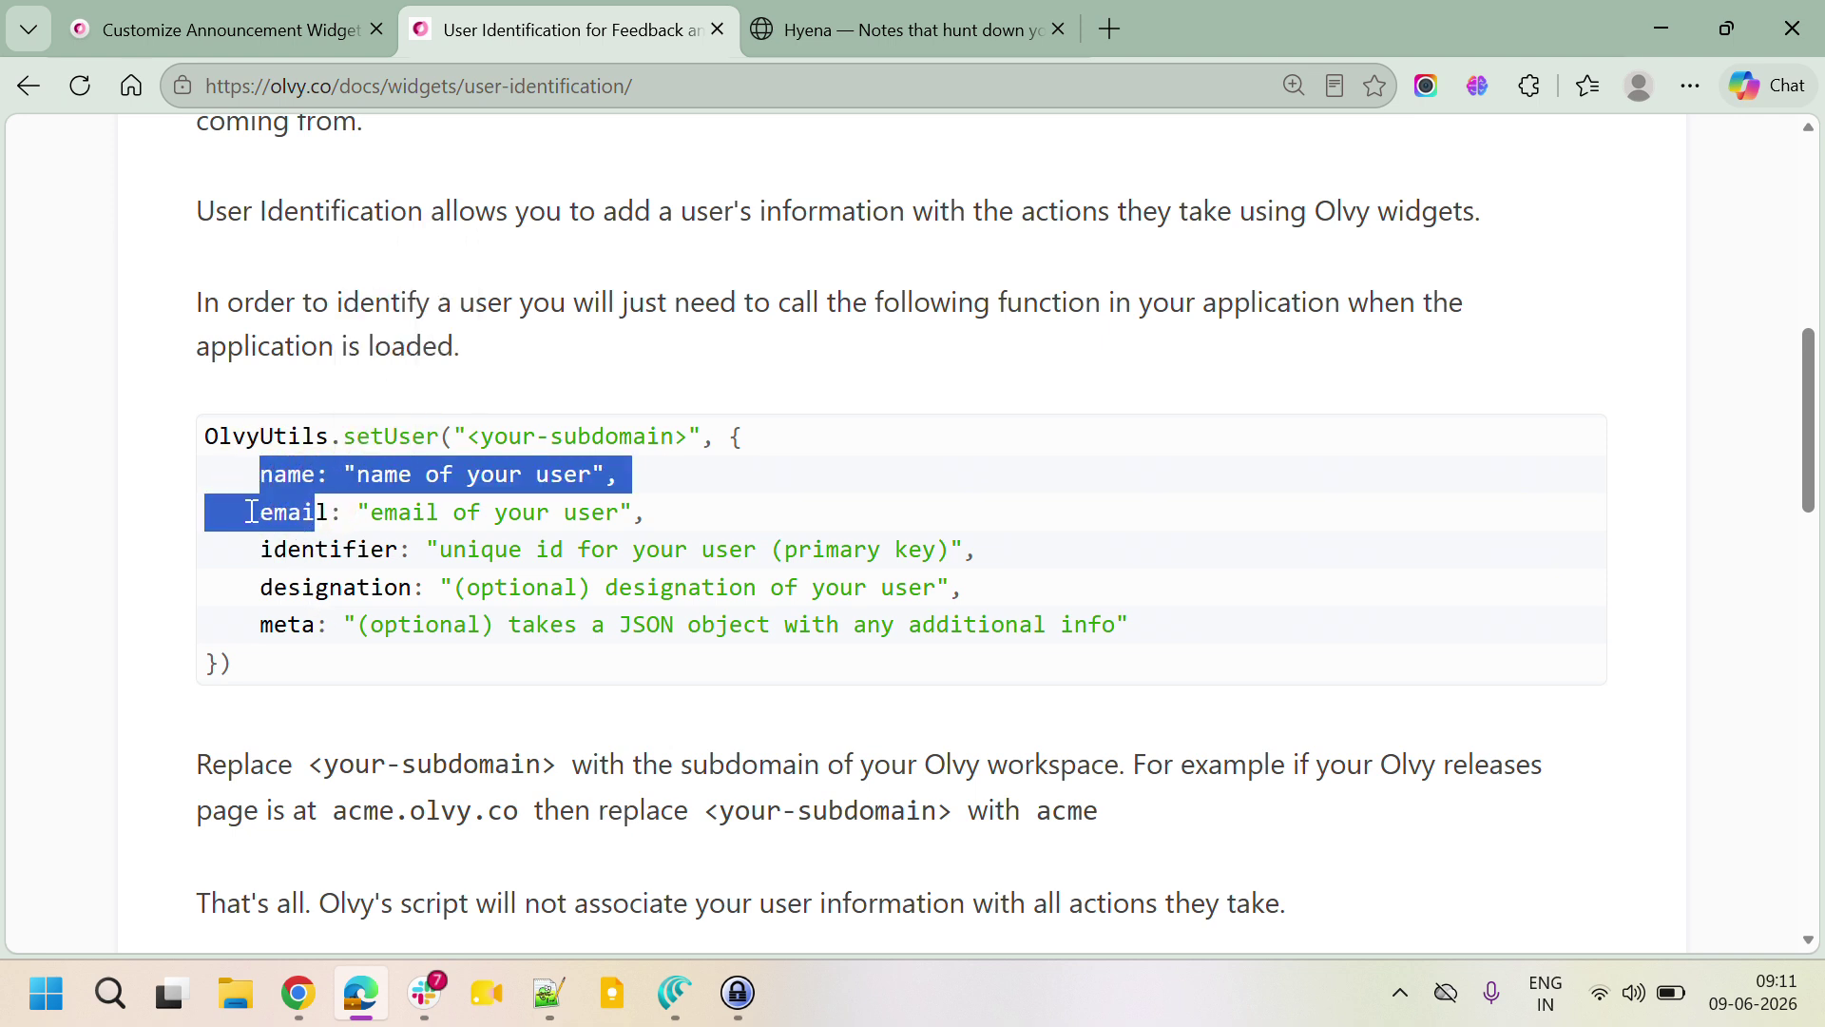
pyautogui.click(329, 563)
pyautogui.doubleClick(333, 561)
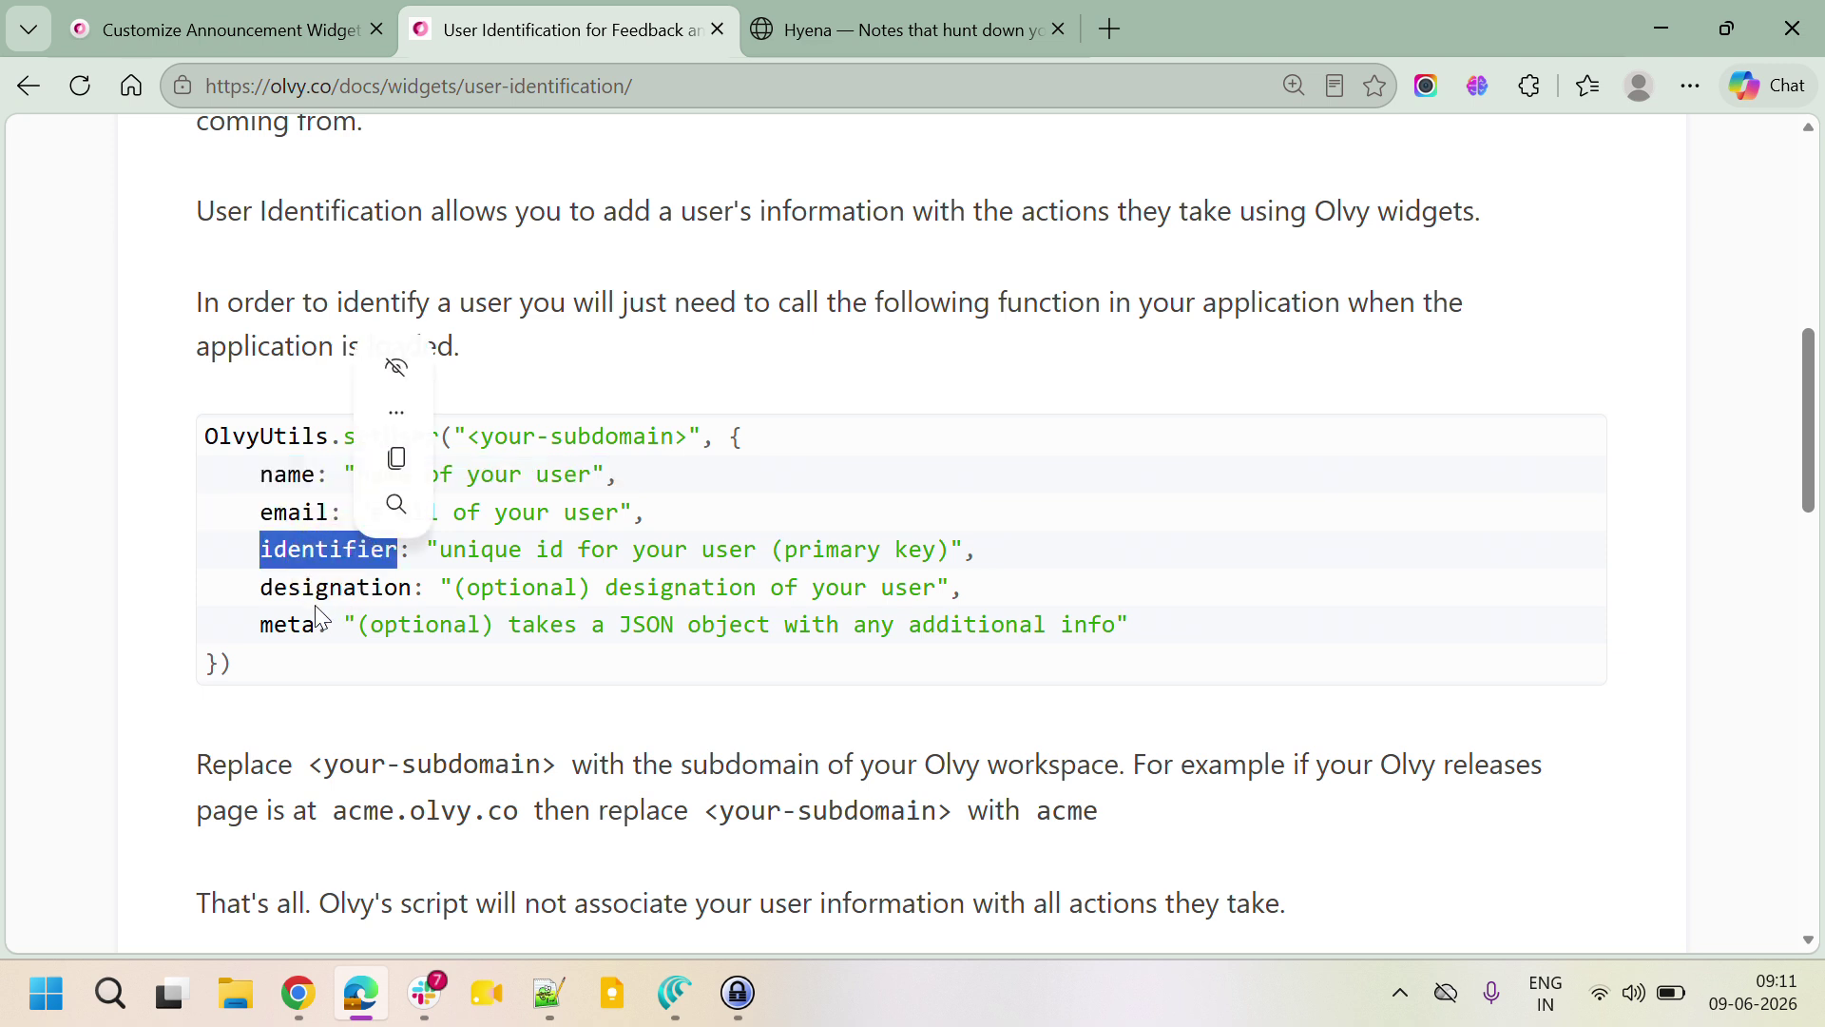
pyautogui.doubleClick(304, 586)
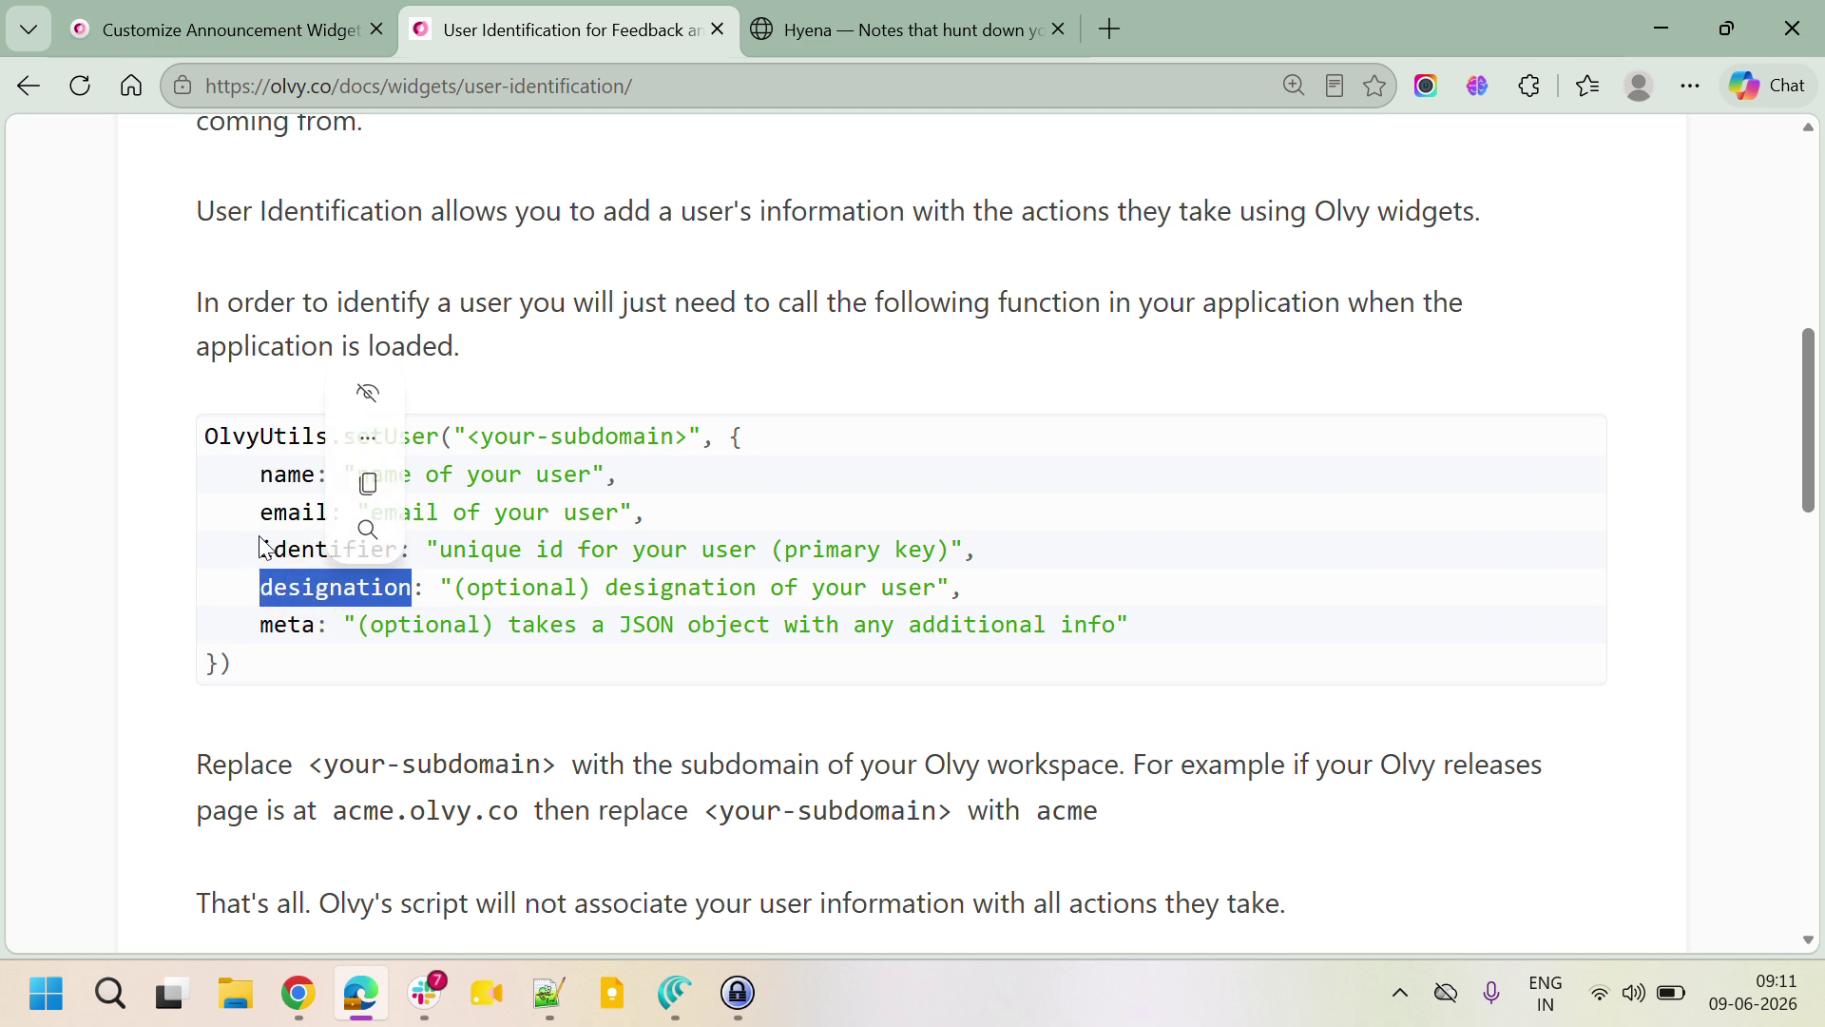
pyautogui.click(720, 513)
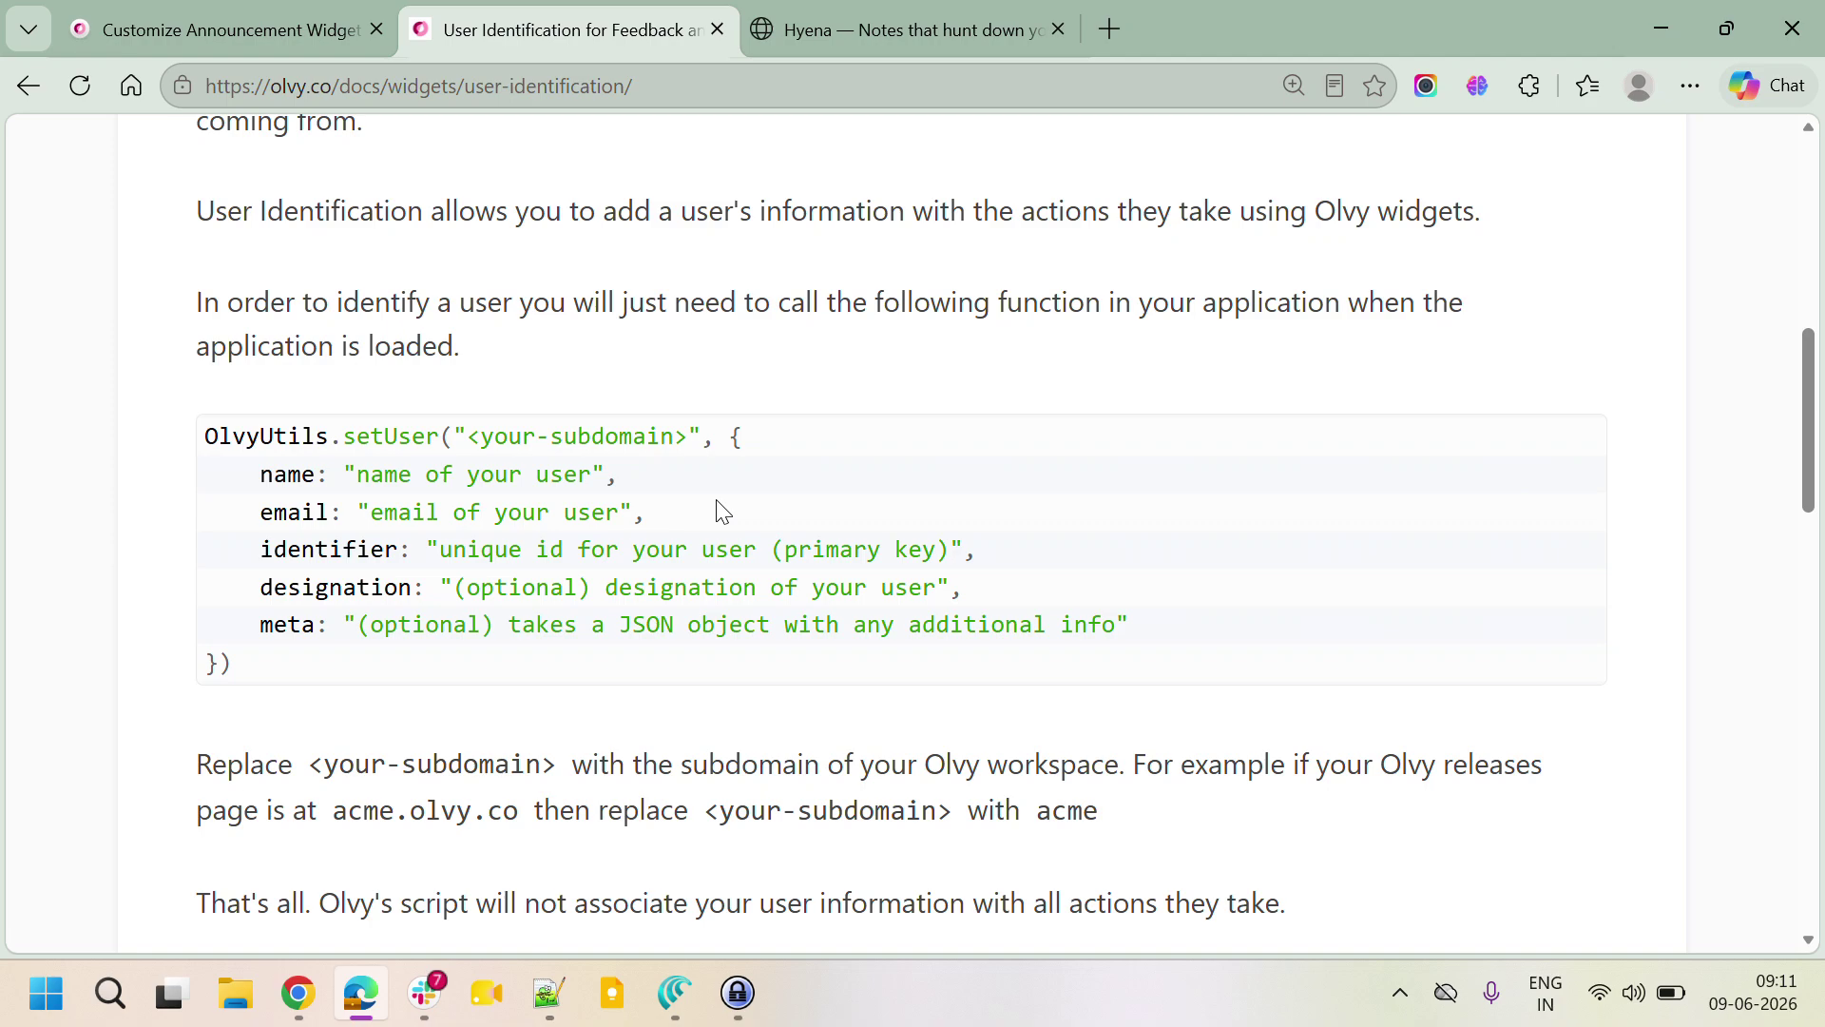
pyautogui.scroll(-7, 719, 513)
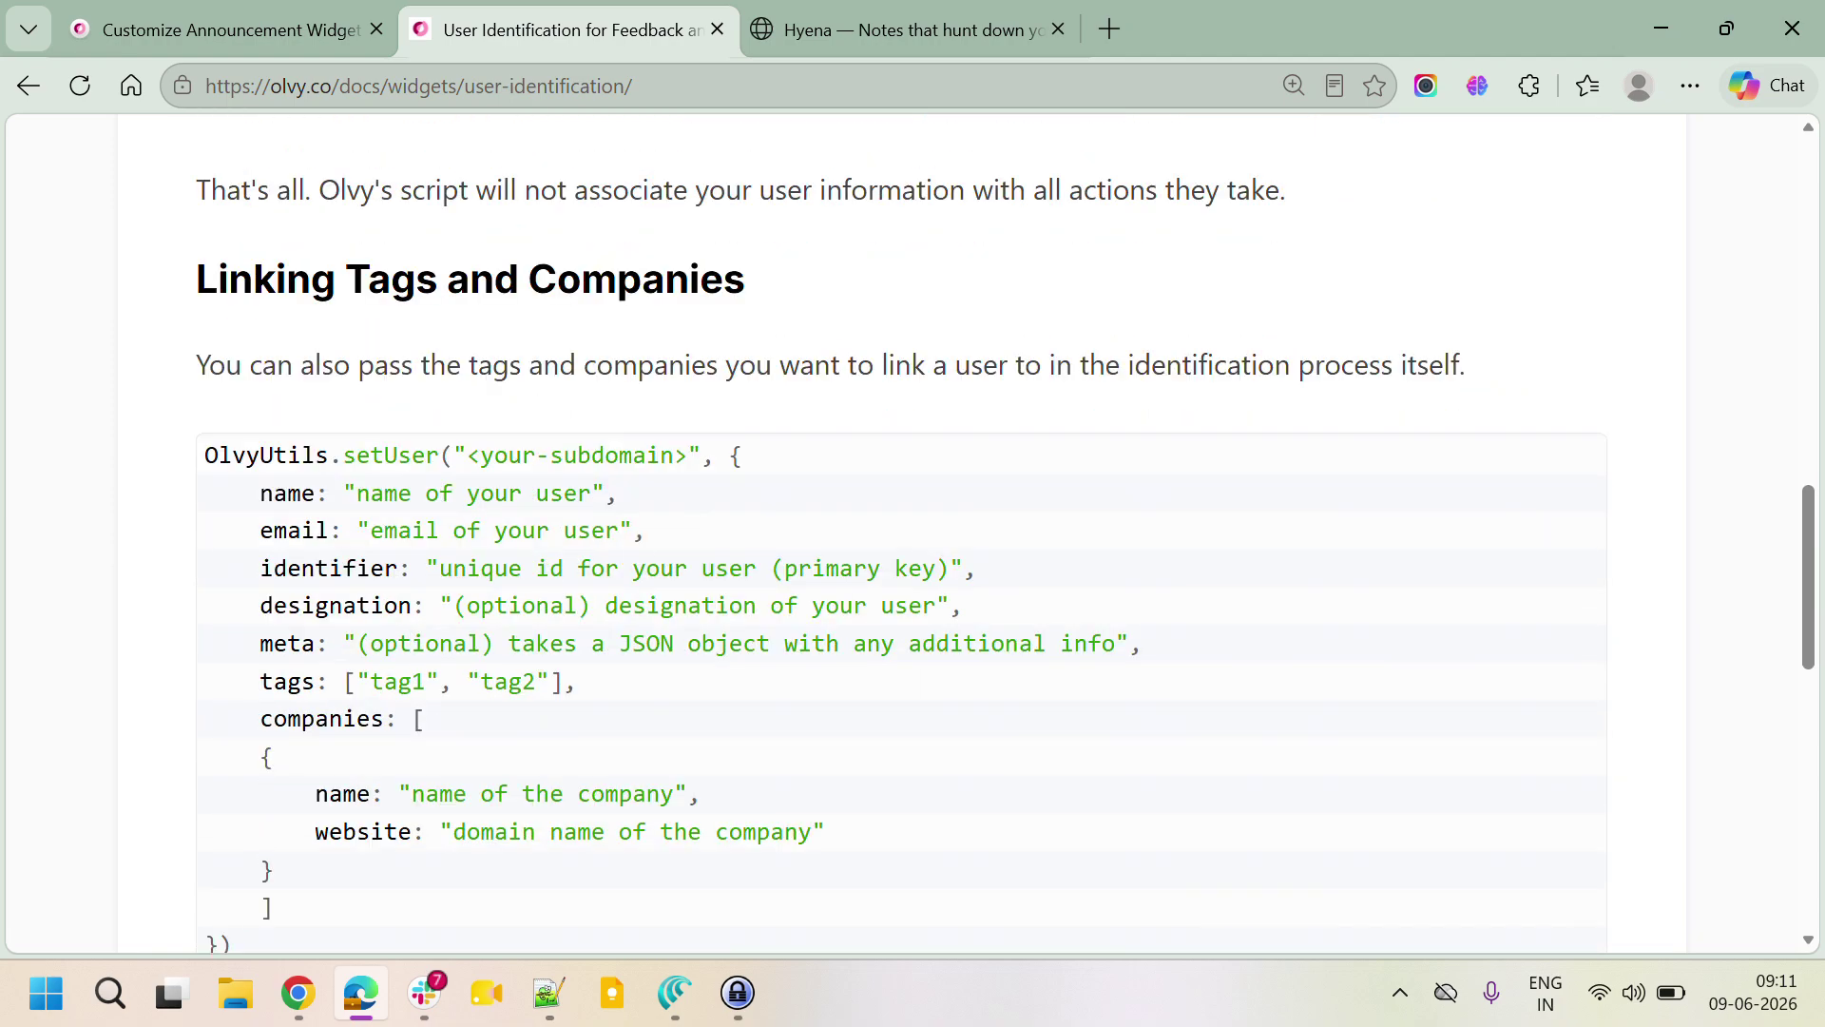
pyautogui.doubleClick(281, 682)
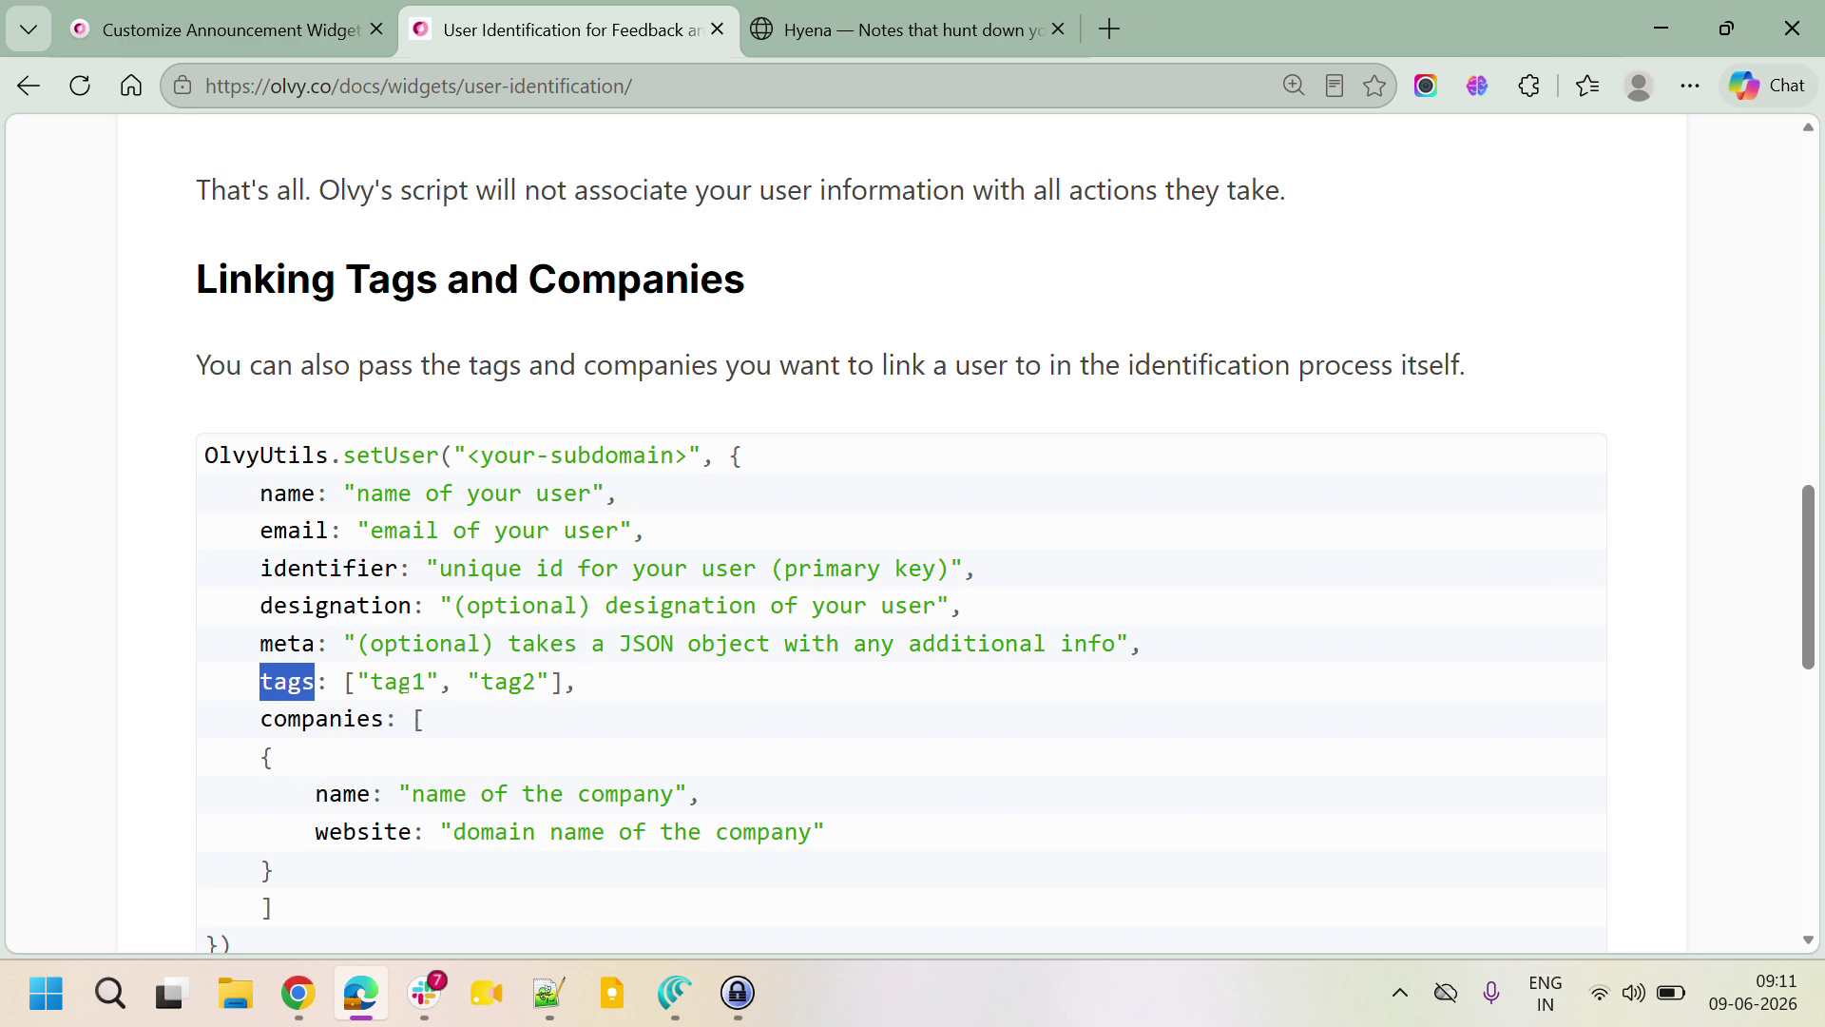
# Step: Check the Hyena page and highlight the whole OlvyUtils.showWidget call in the Side Panel widget settings
pyautogui.click(846, 28)
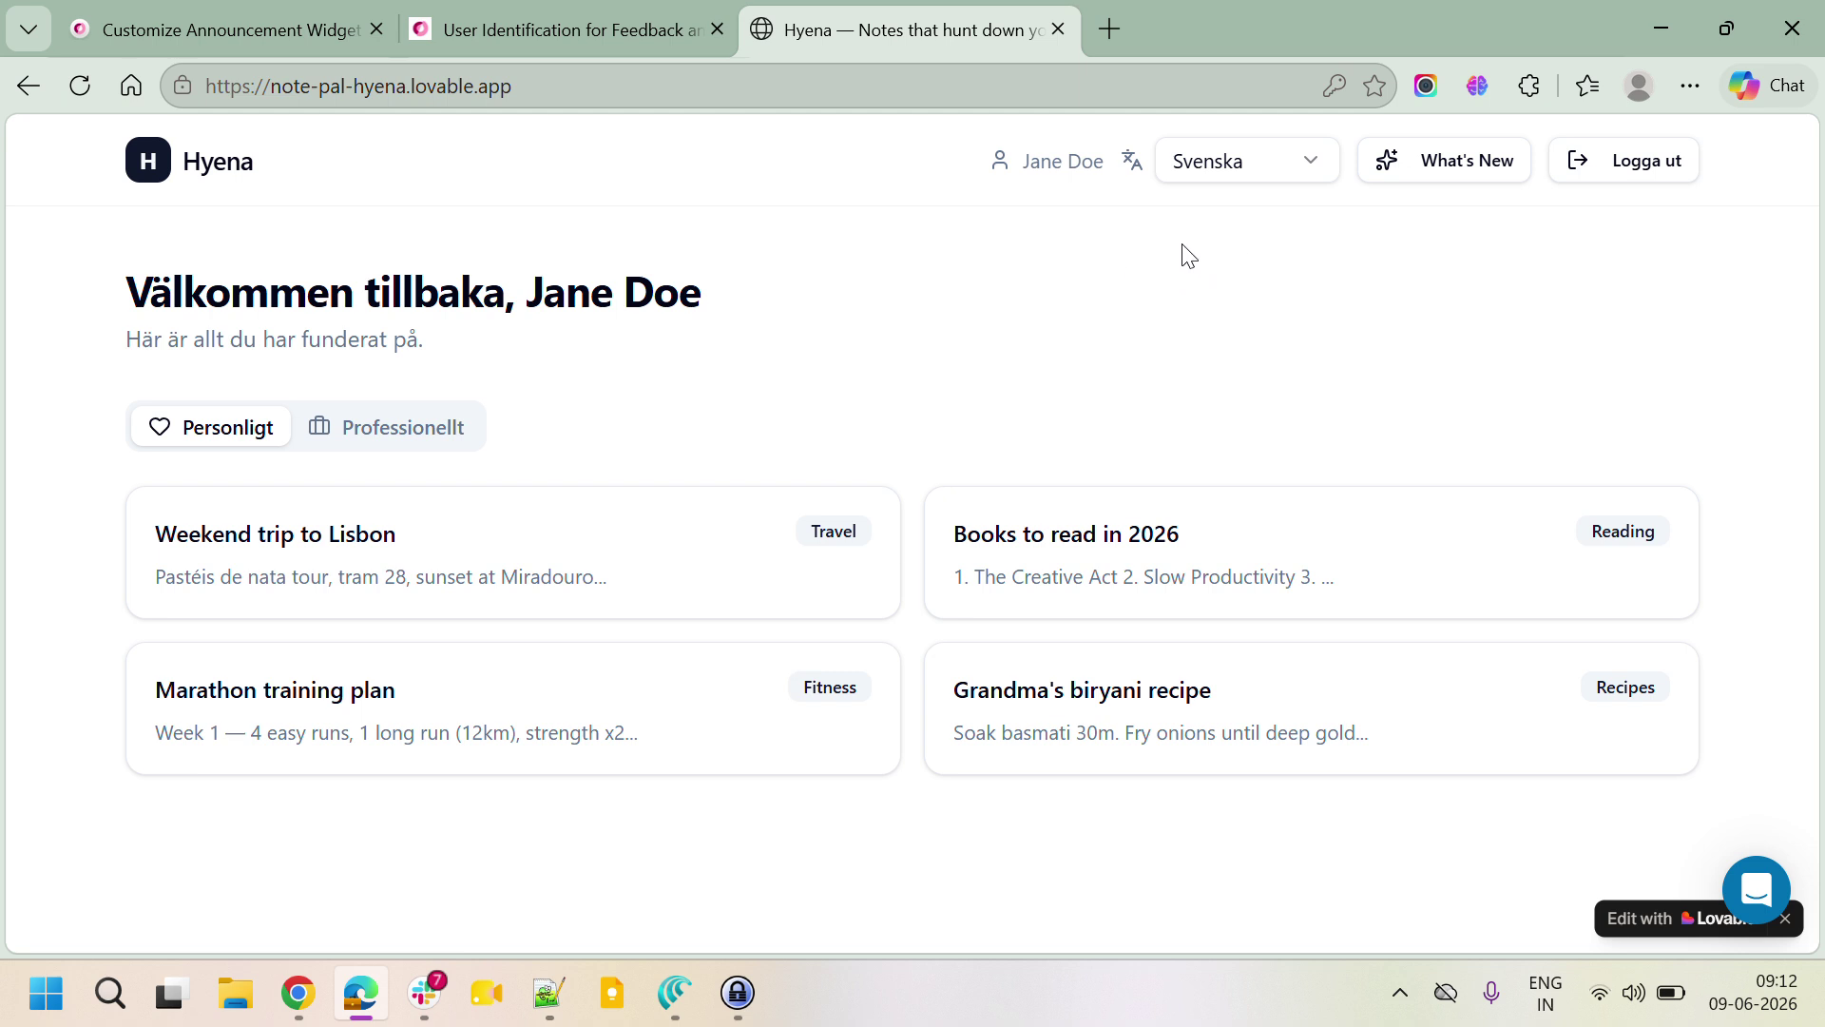
pyautogui.click(238, 29)
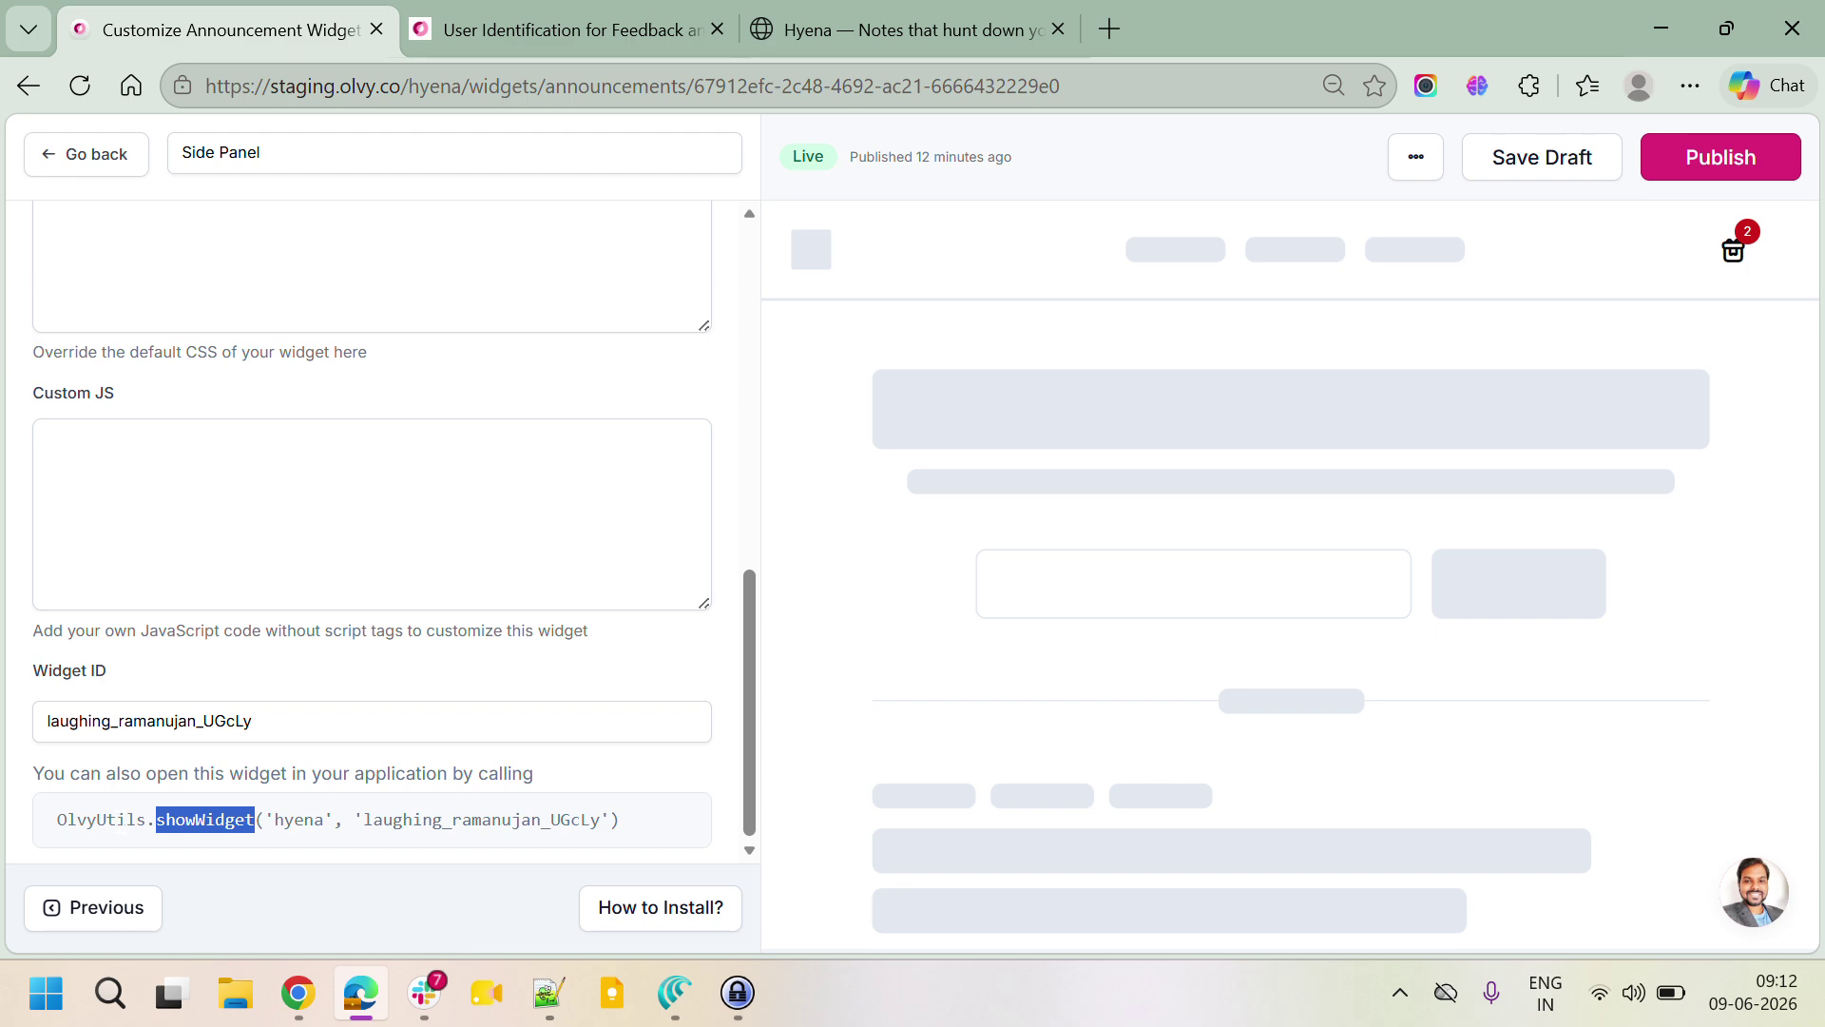
pyautogui.tripleClick(181, 823)
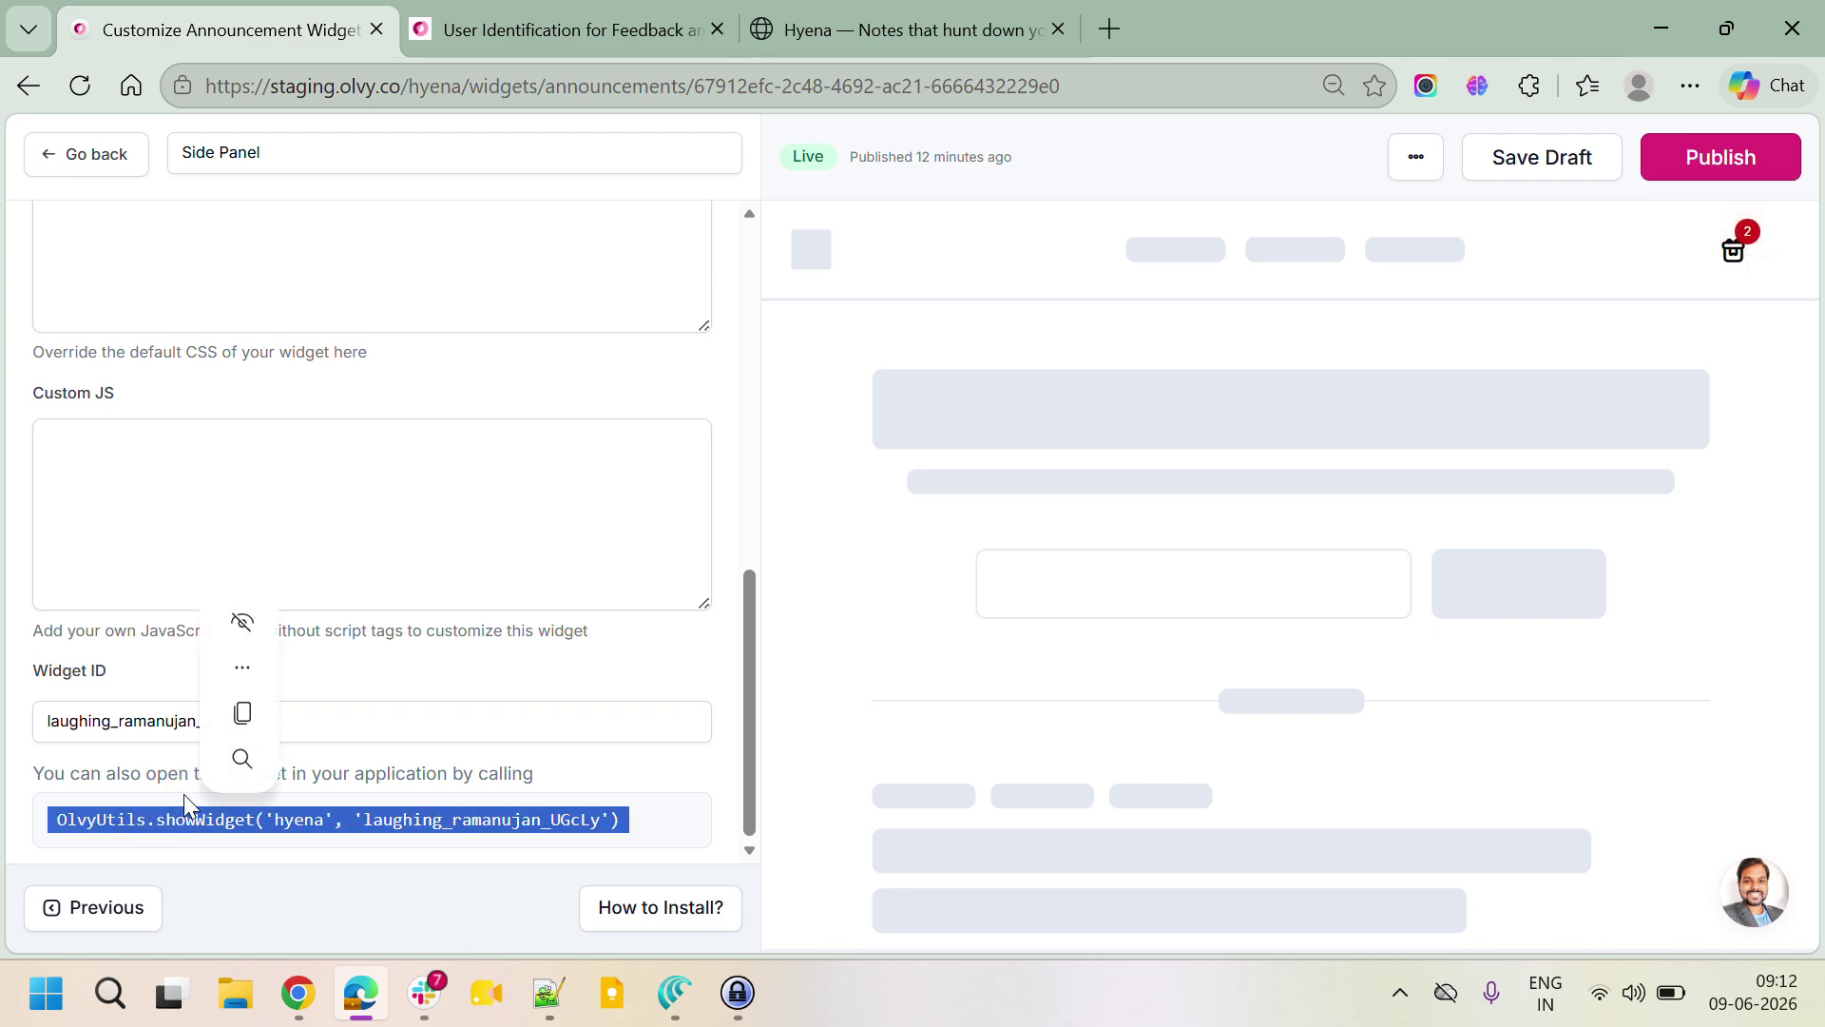
# Step: Highlight setUser, OlvyUtils and tags in the docs' Linking Tags and Companies example, and return to the Side Panel widget settings
pyautogui.click(532, 29)
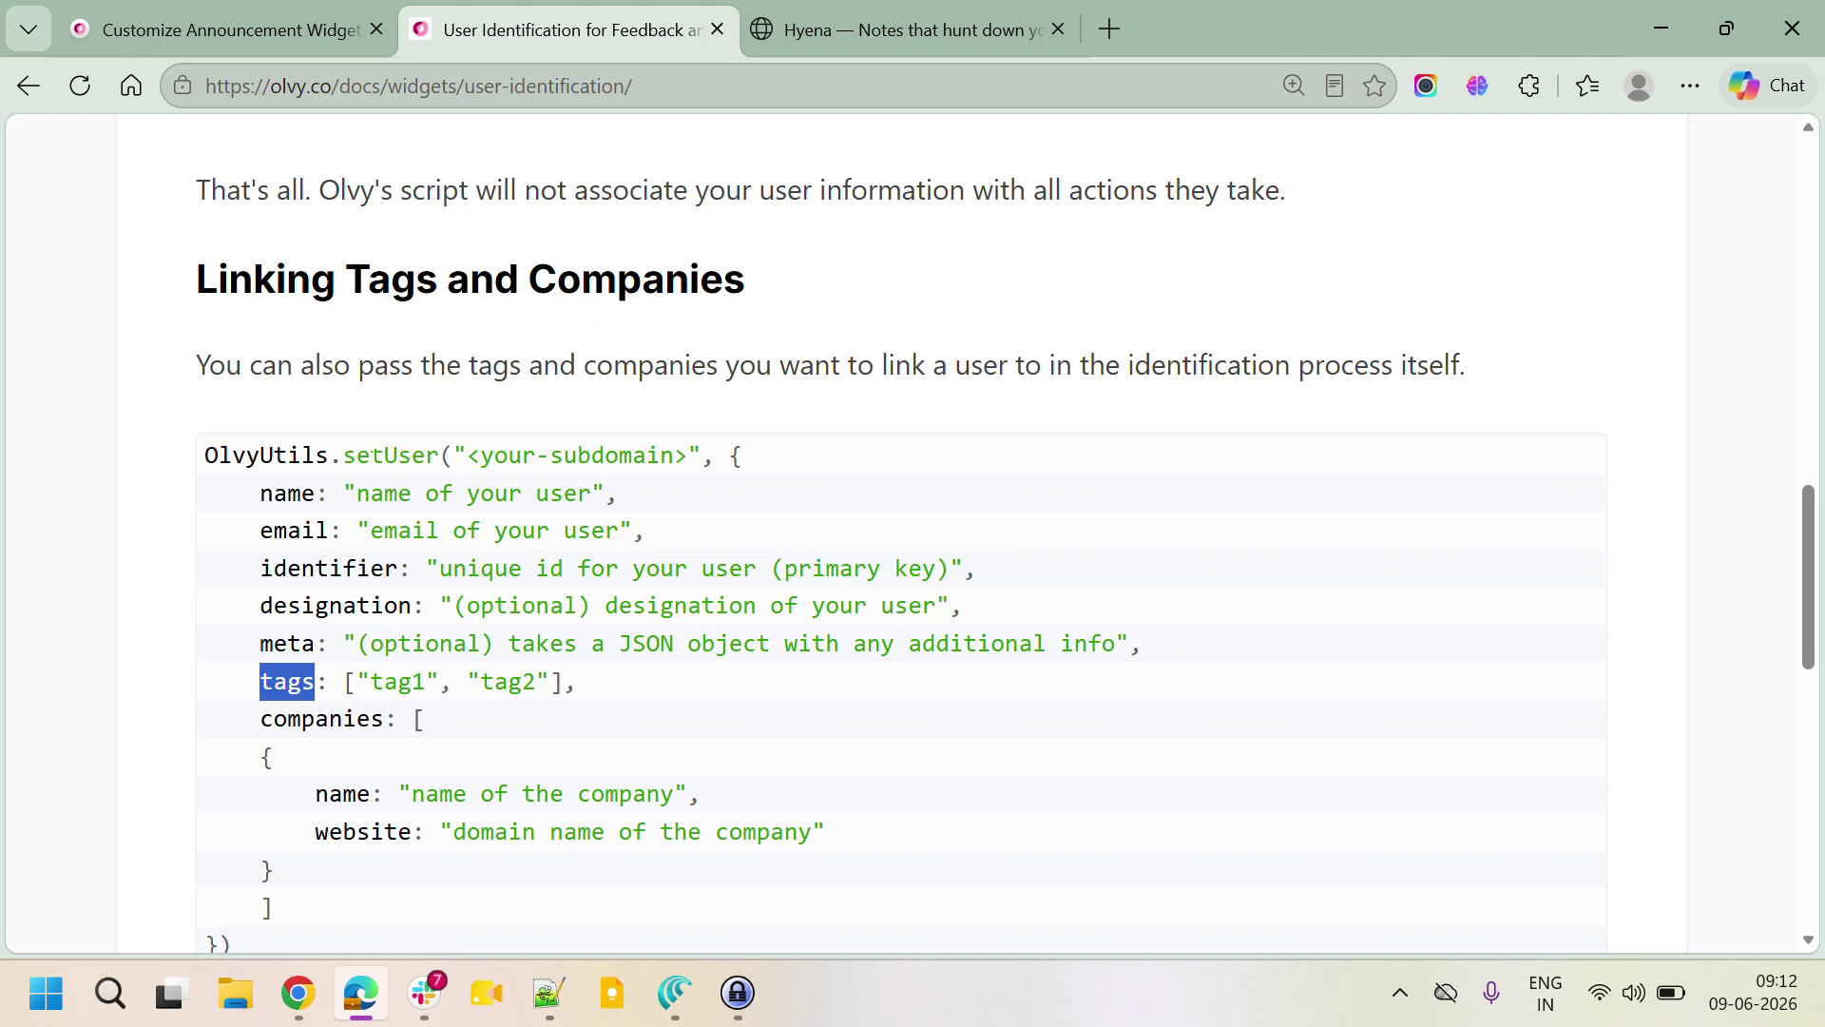
pyautogui.doubleClick(369, 456)
pyautogui.doubleClick(276, 455)
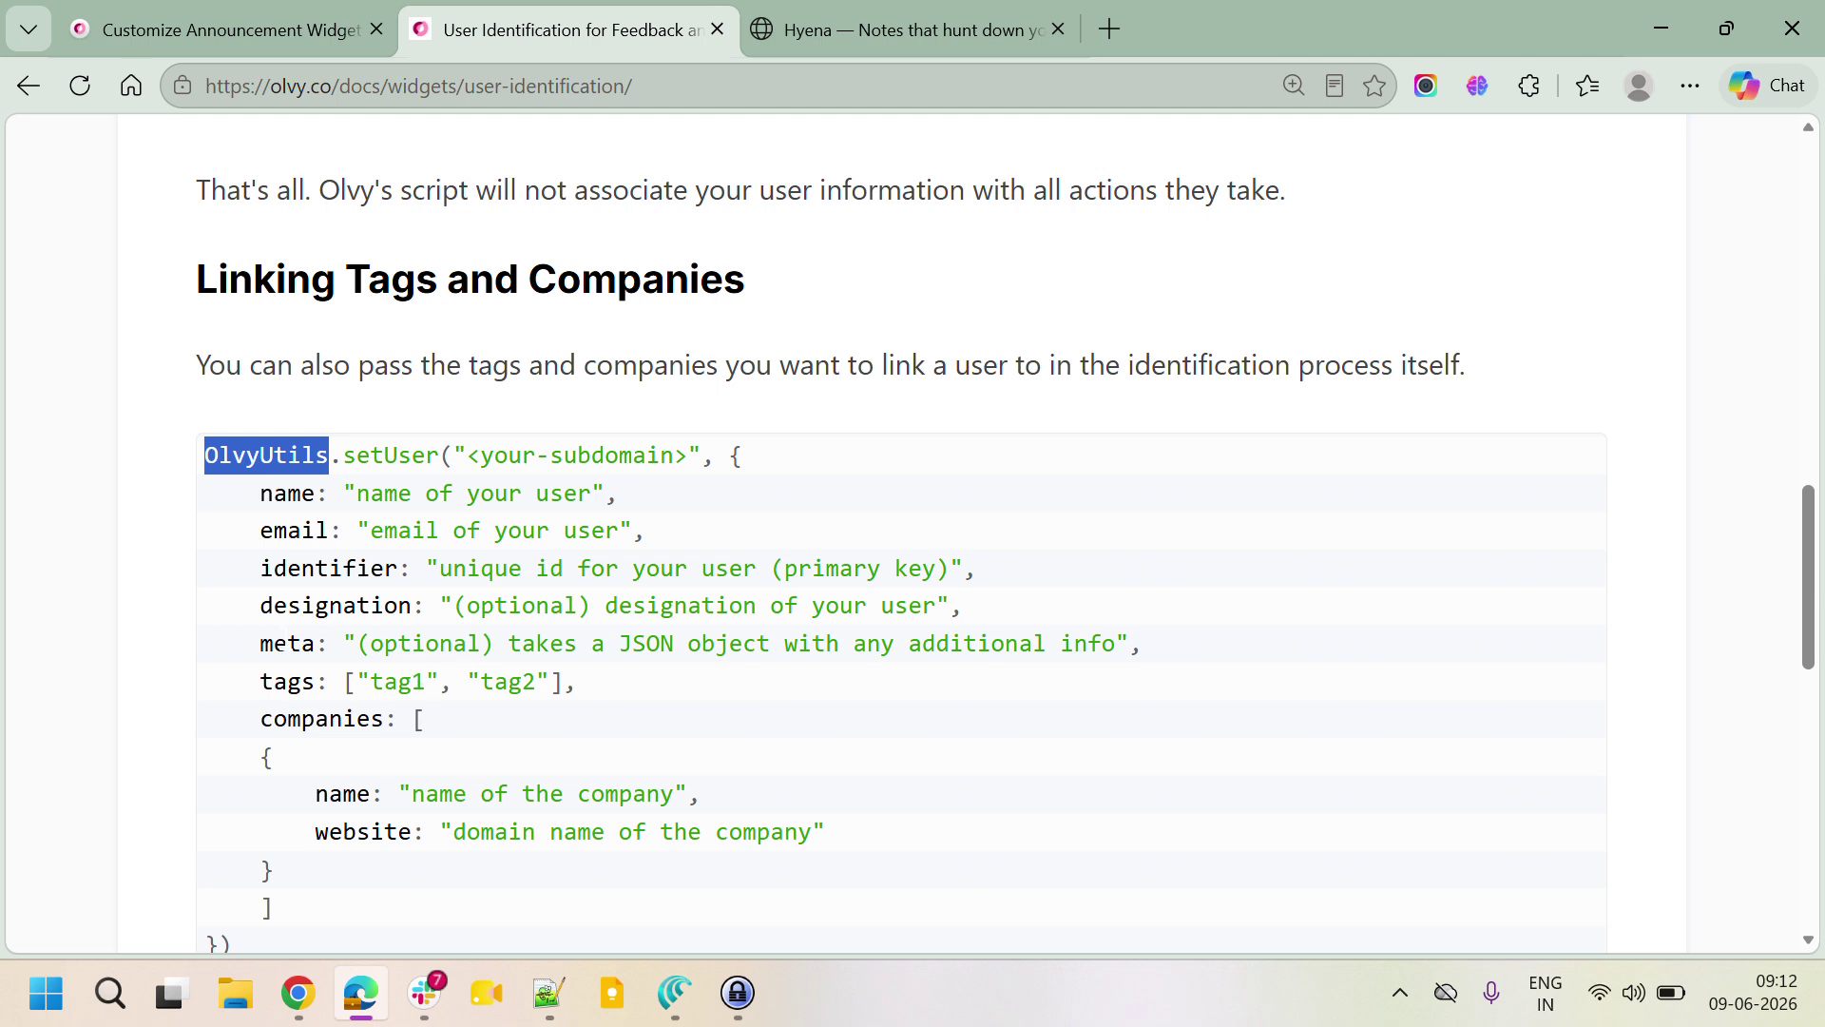
pyautogui.doubleClick(281, 682)
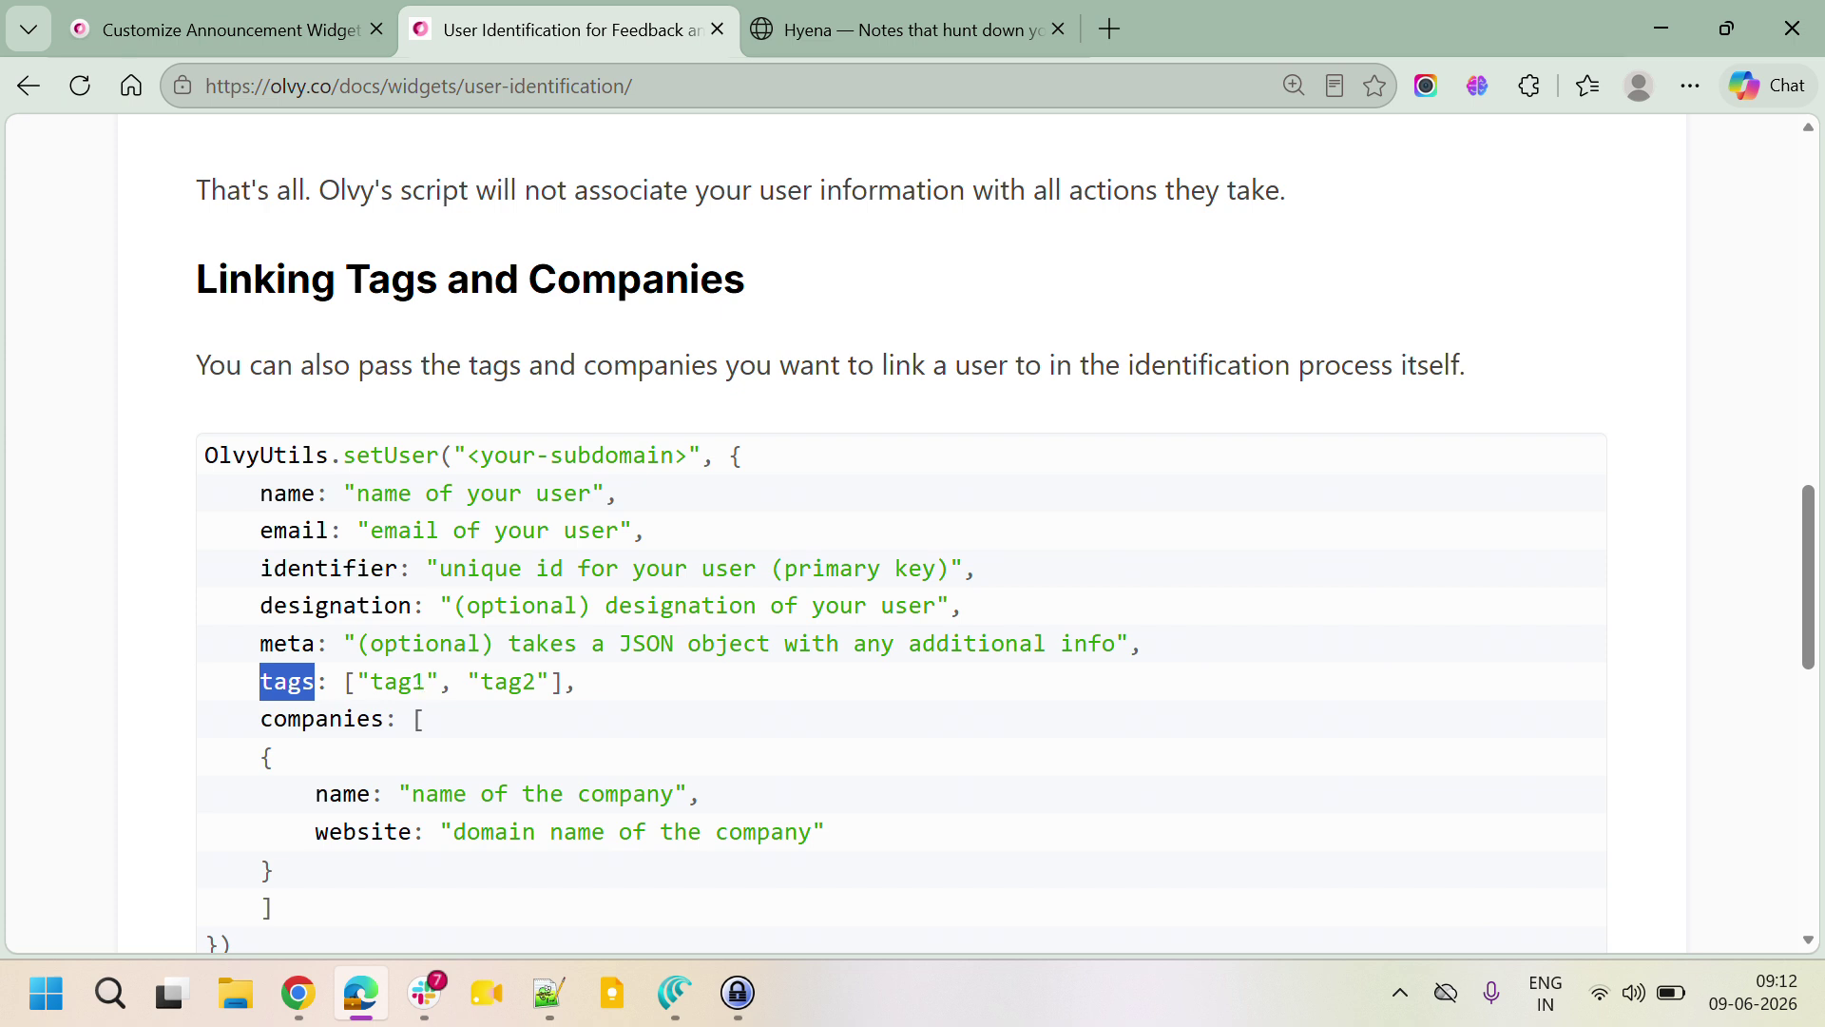
pyautogui.click(248, 9)
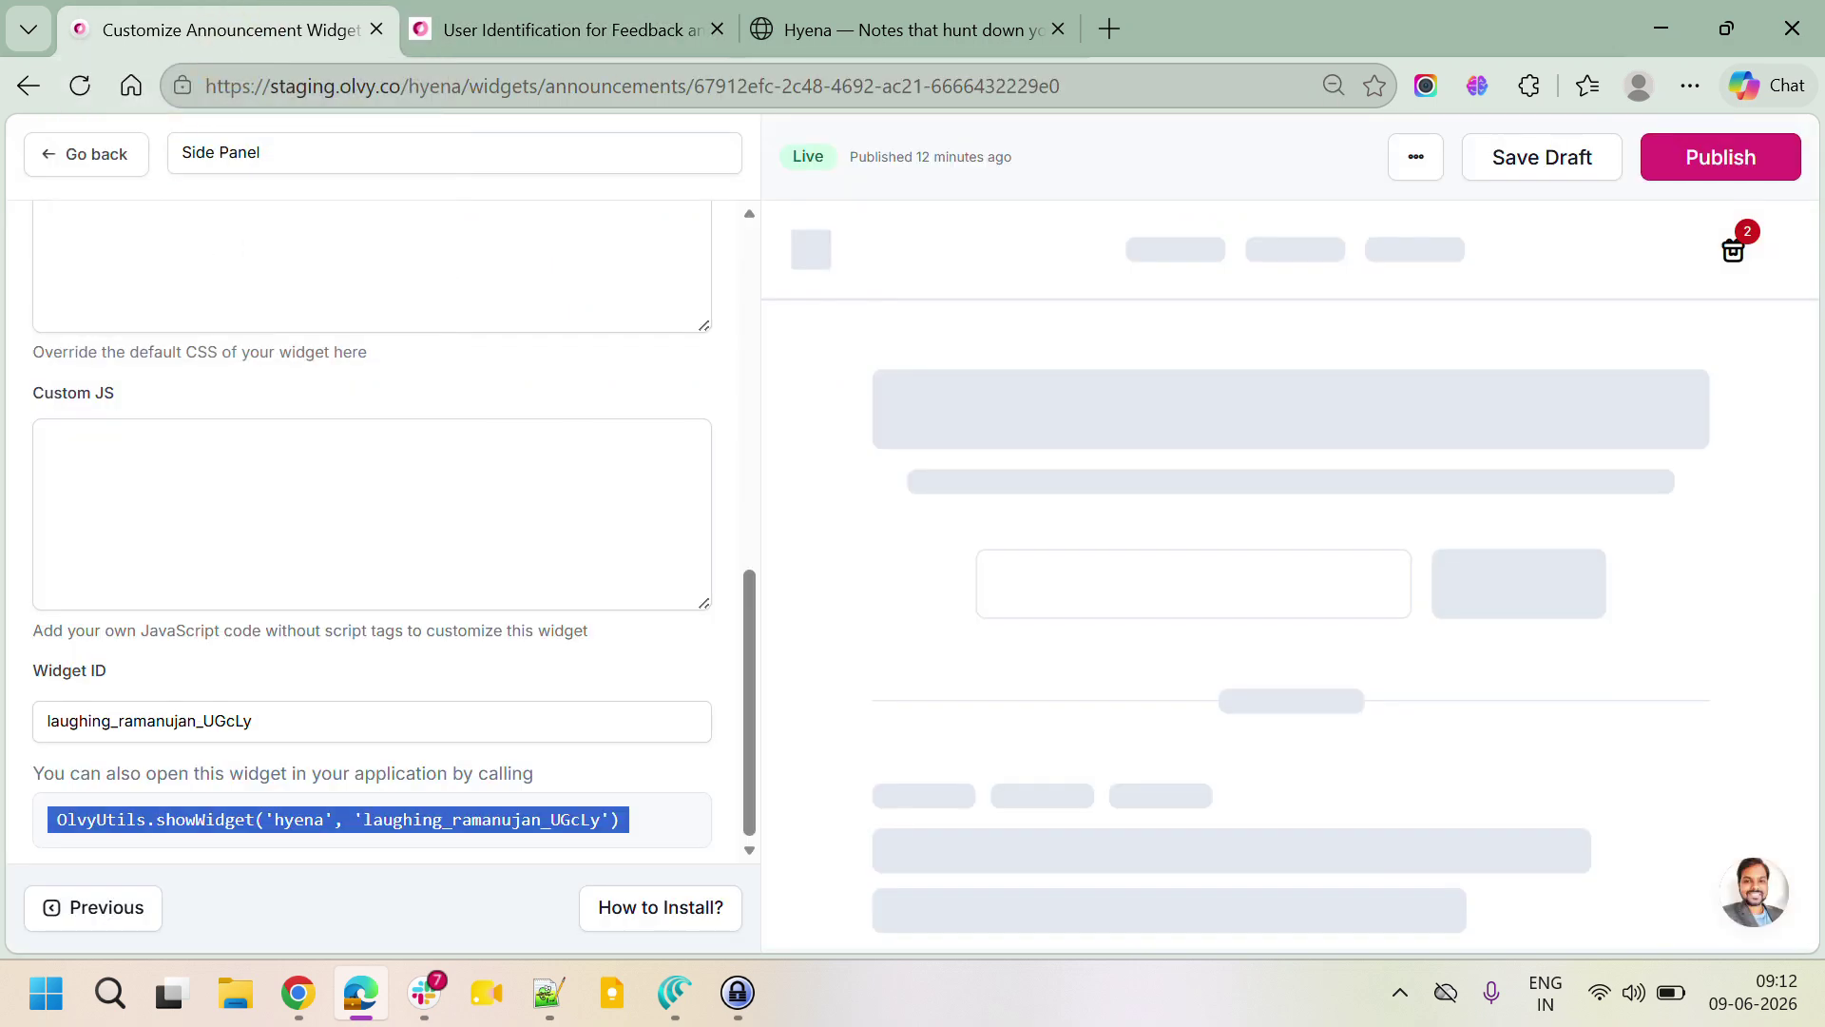
# Step: Leave the widget settings for the Users list and highlight the Tags column heading and the fr tag in the first row
pyautogui.click(76, 155)
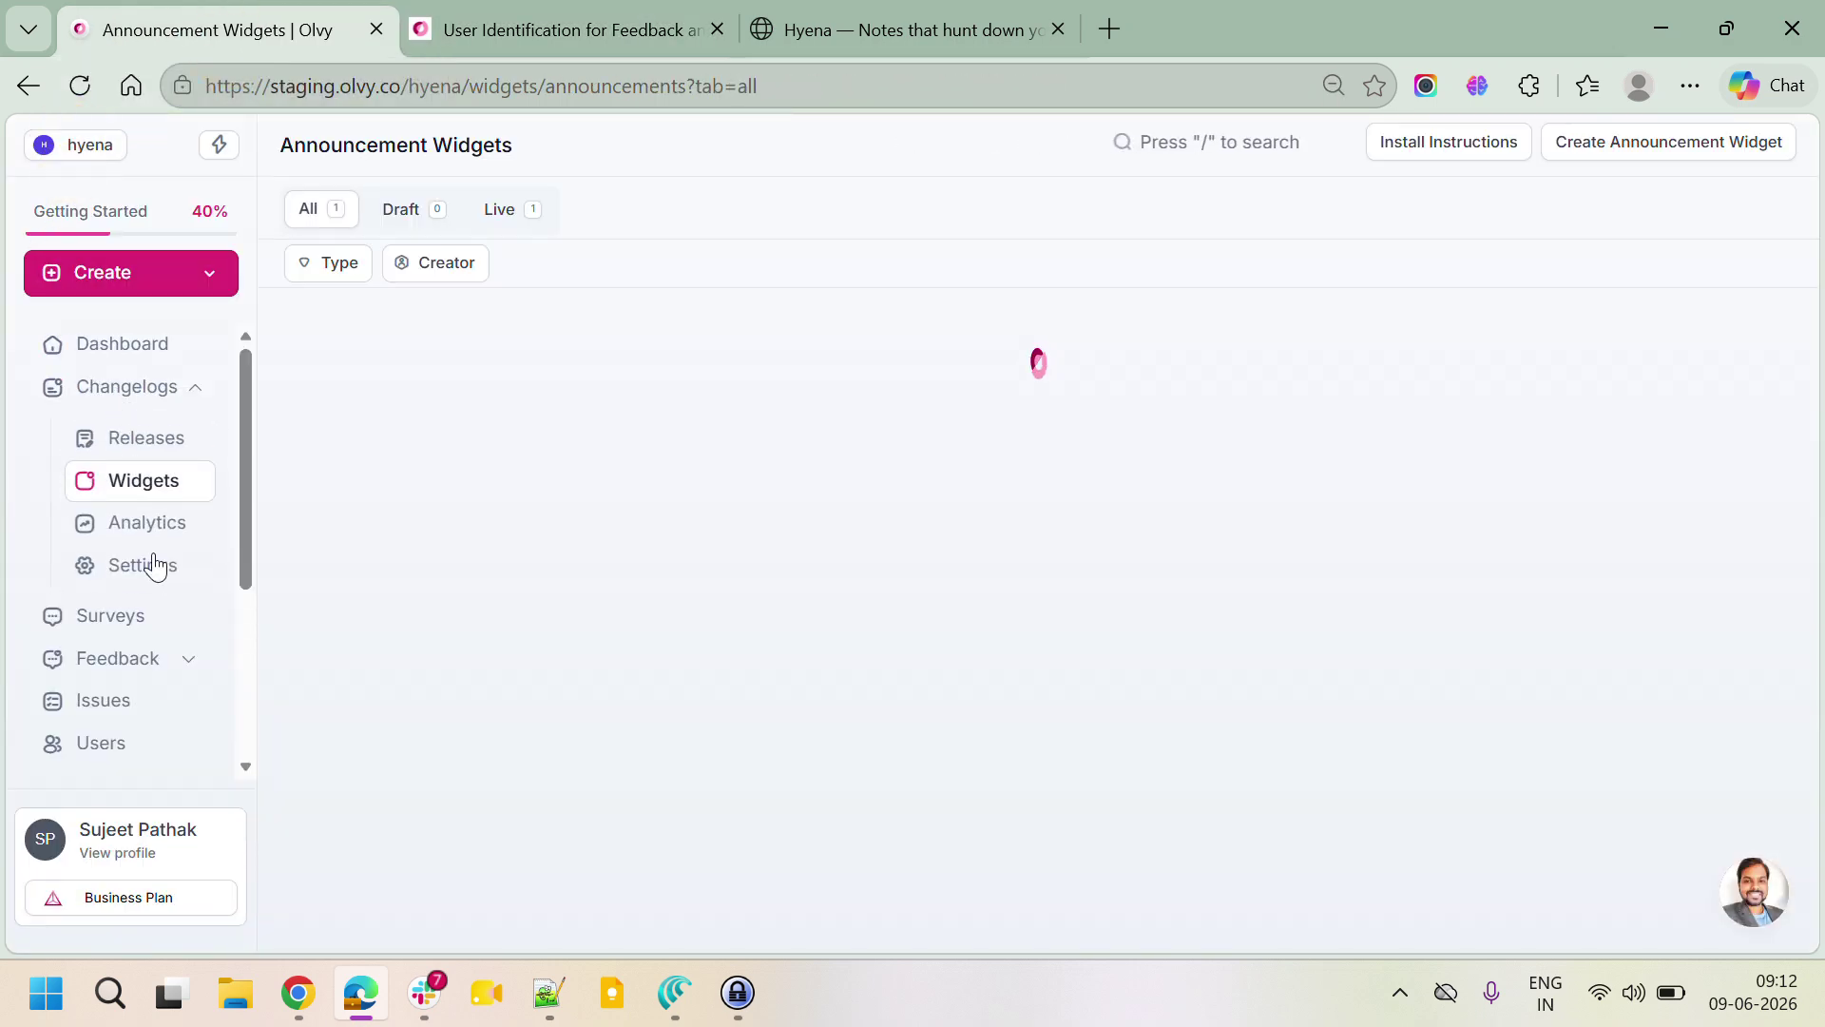
pyautogui.scroll(-3, 142, 648)
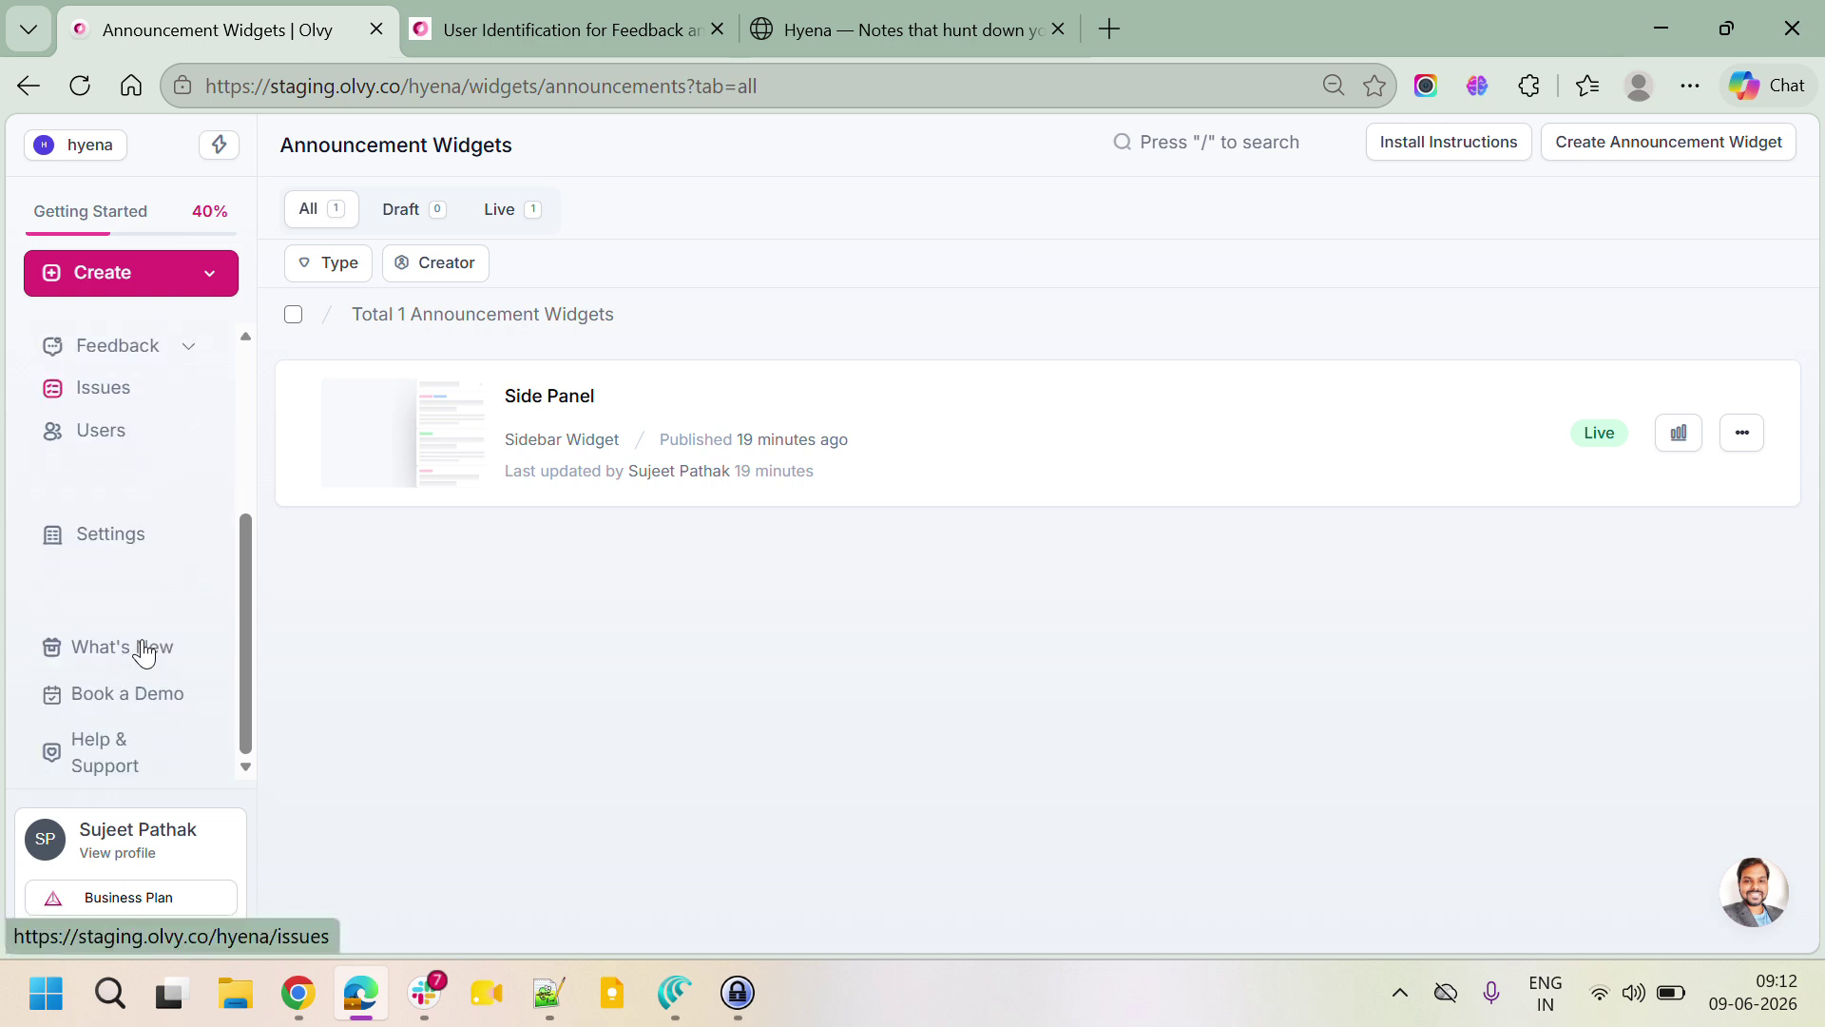
pyautogui.click(97, 437)
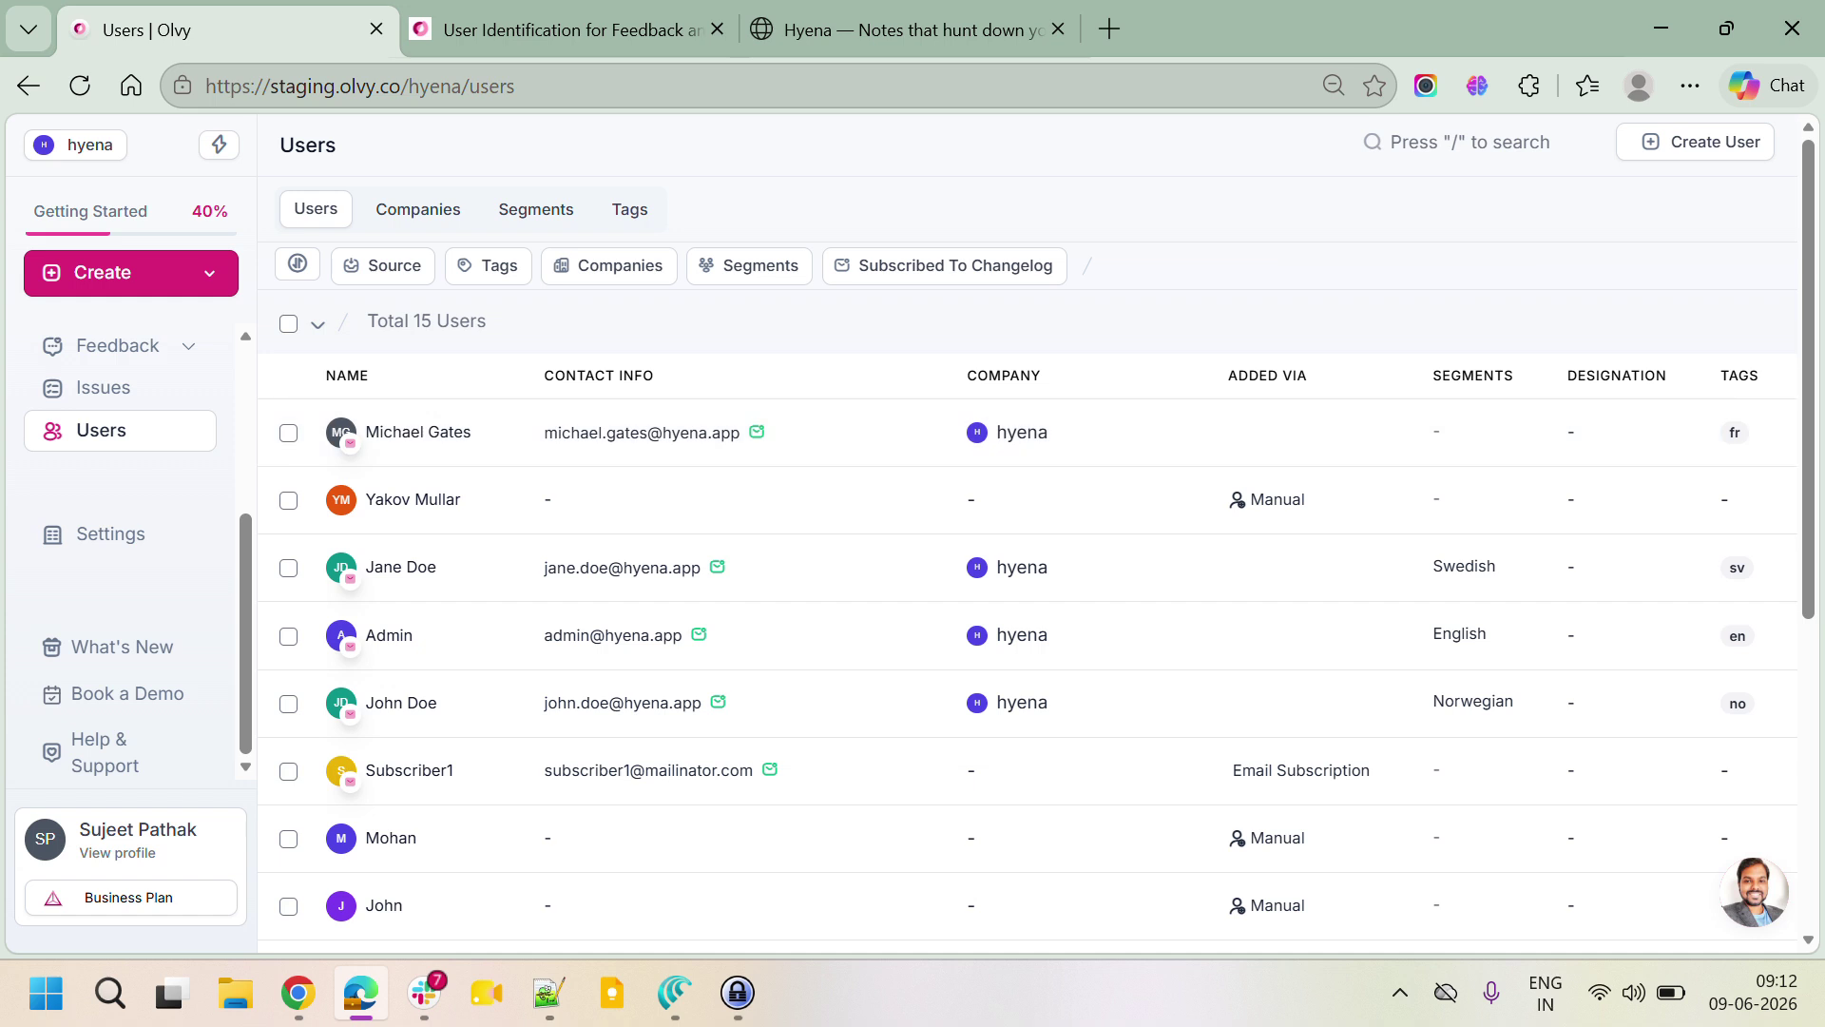
pyautogui.doubleClick(1742, 376)
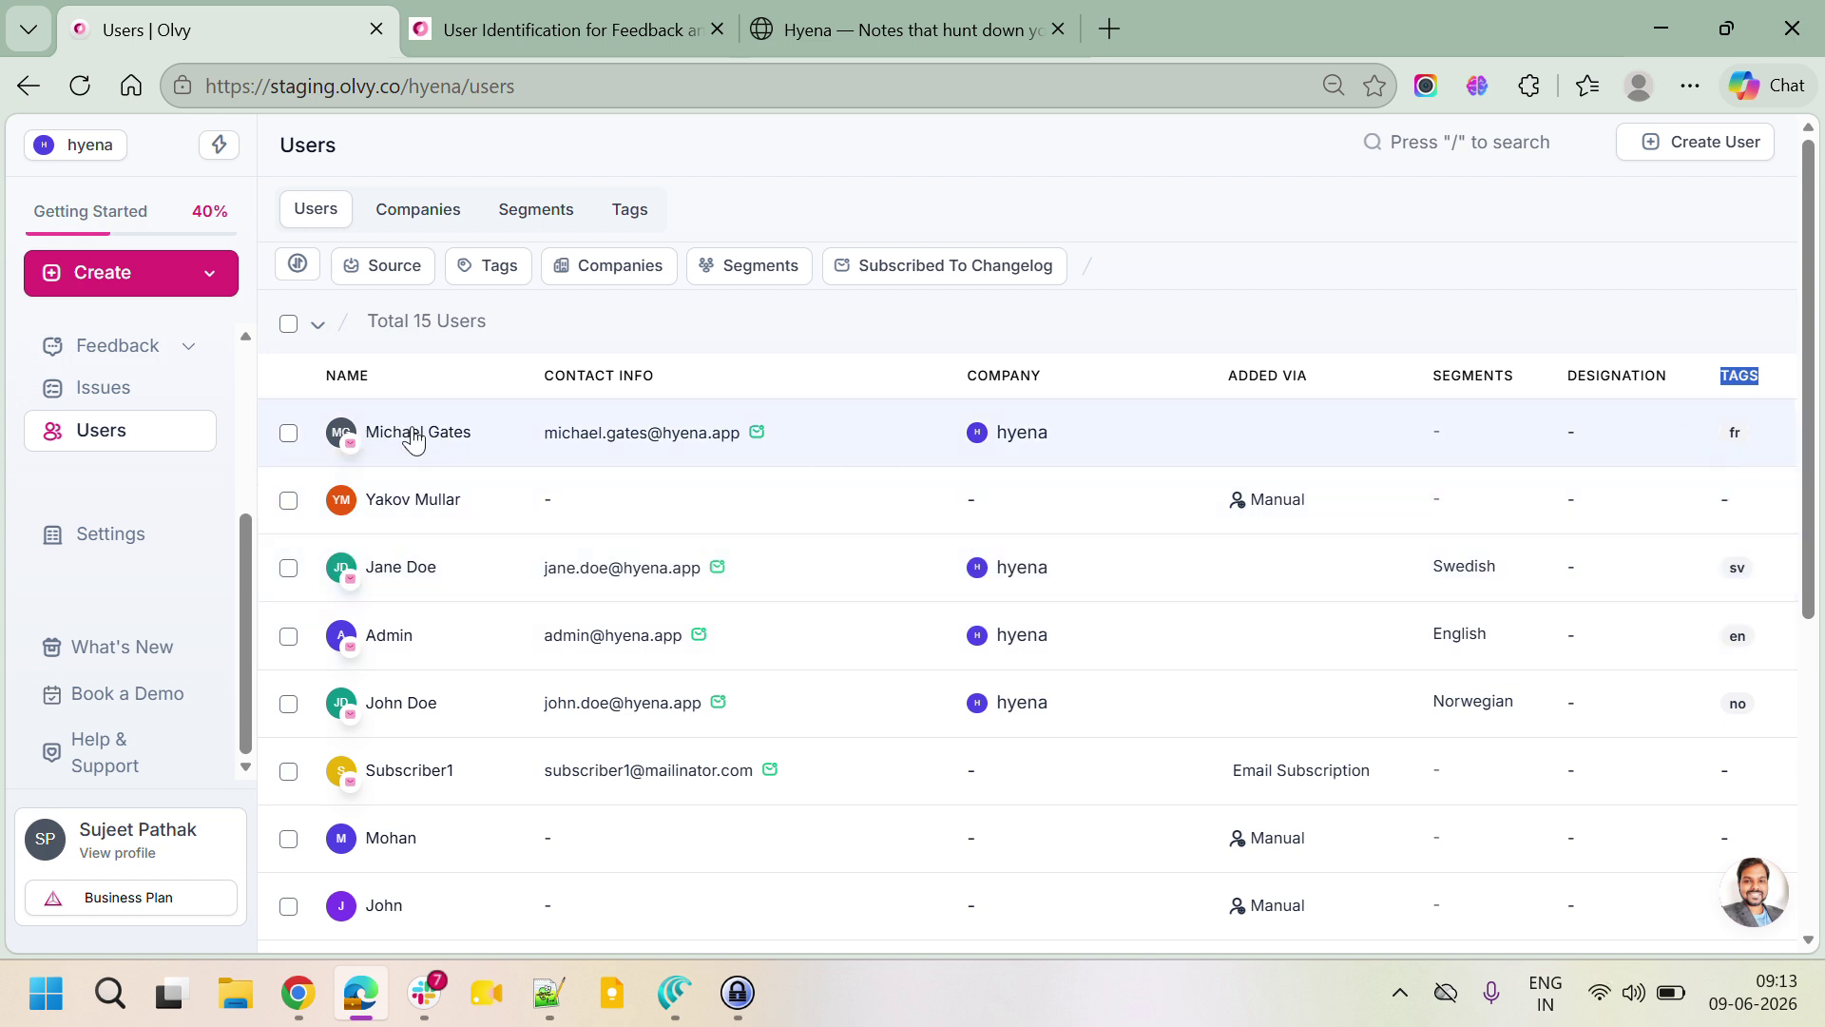
pyautogui.doubleClick(1736, 432)
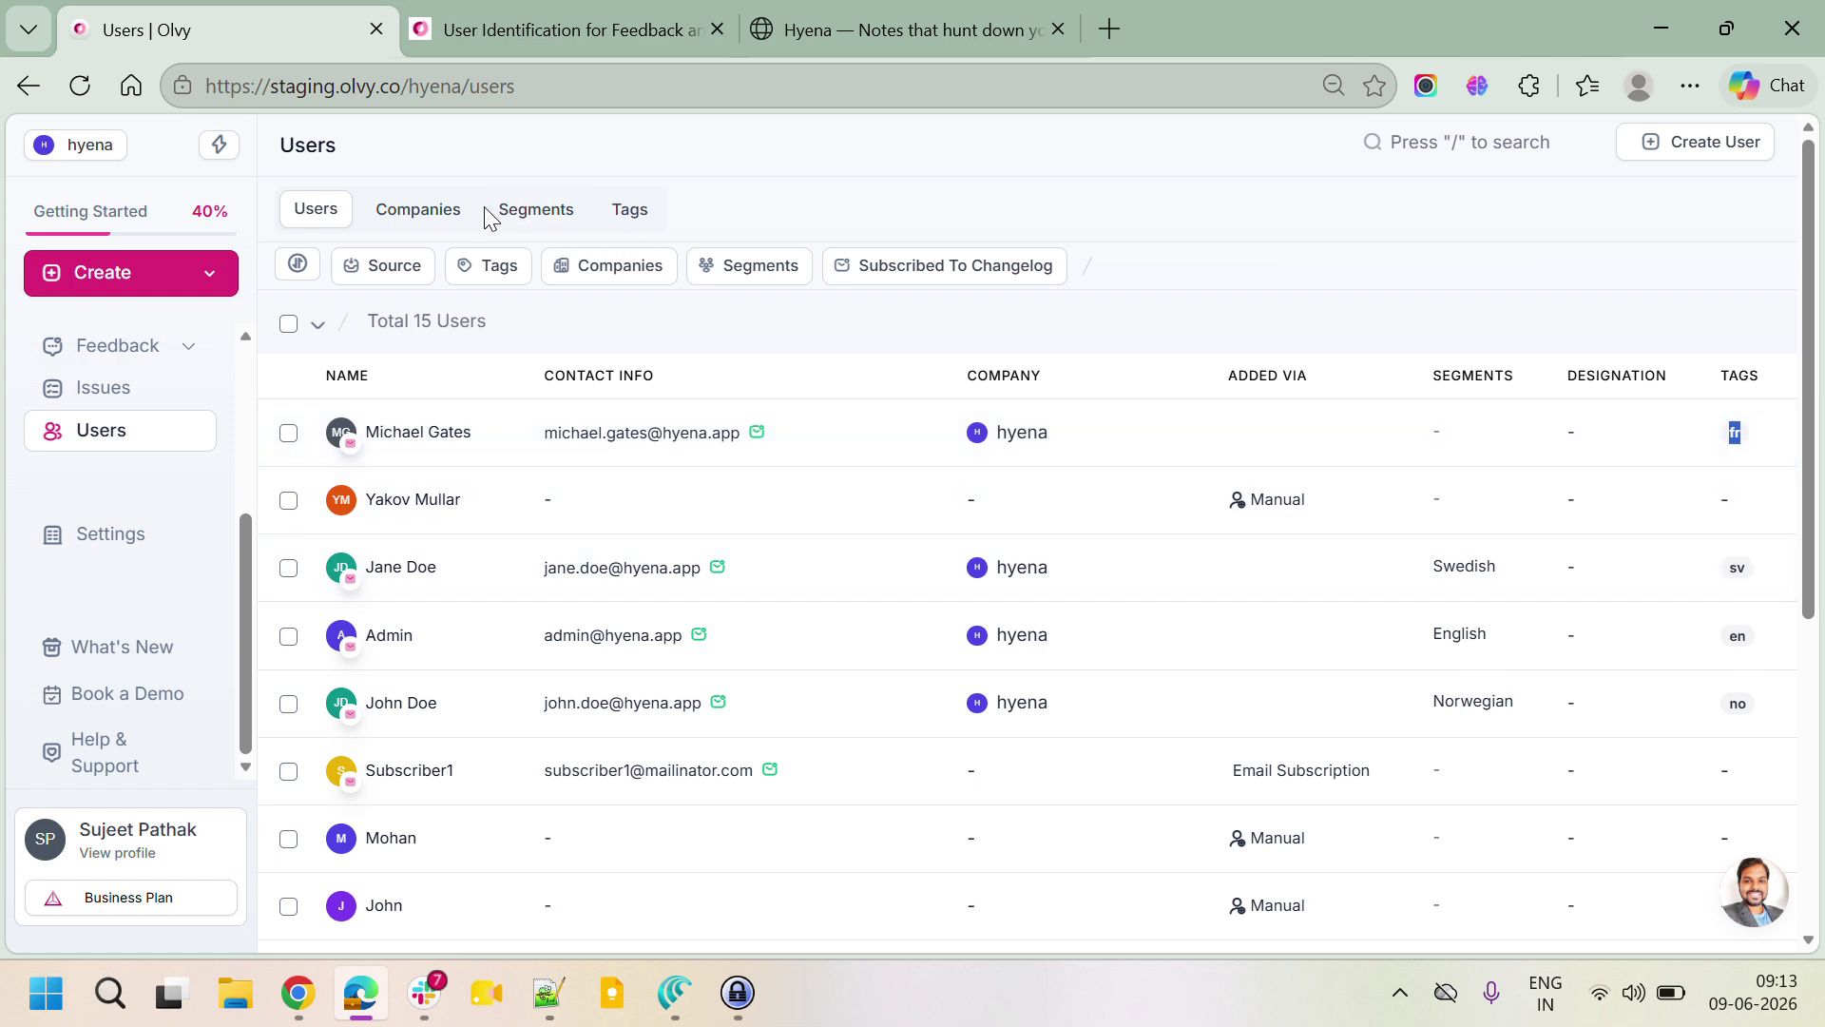
# Step: Open the Norwegian segment and examine its tag rule and the preview of matching users
pyautogui.click(519, 207)
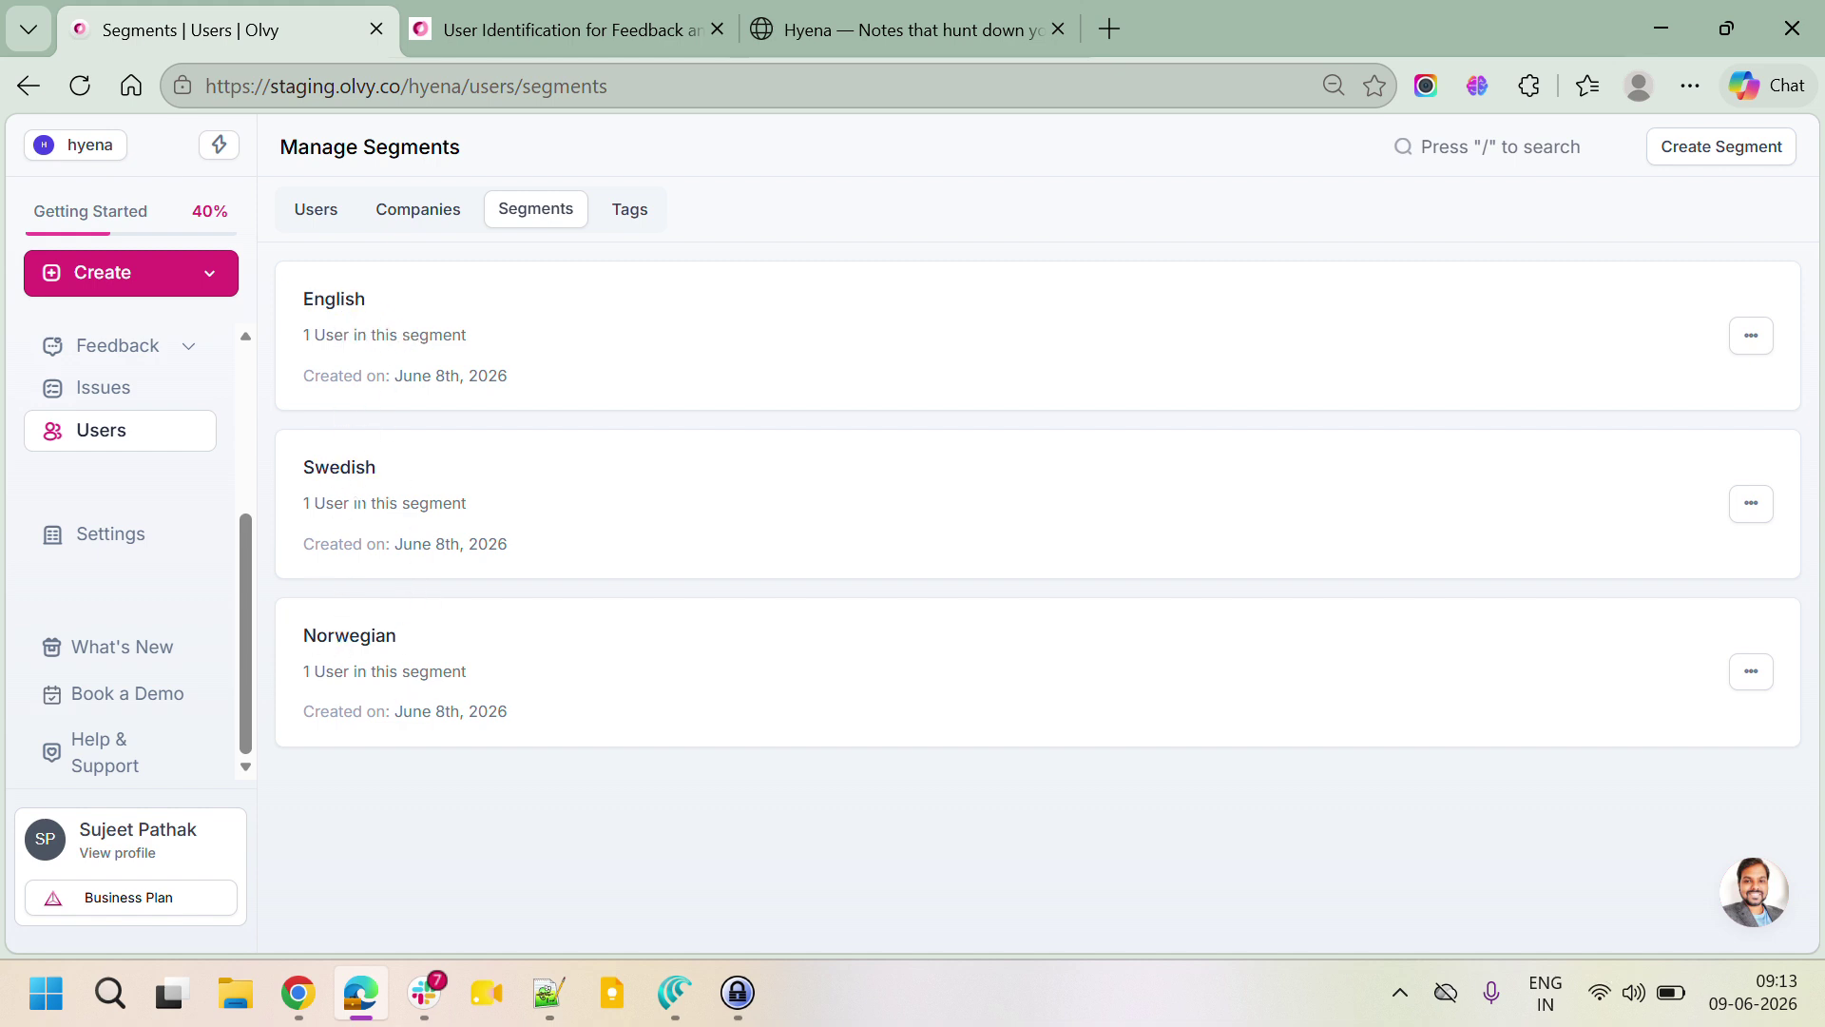
pyautogui.click(346, 637)
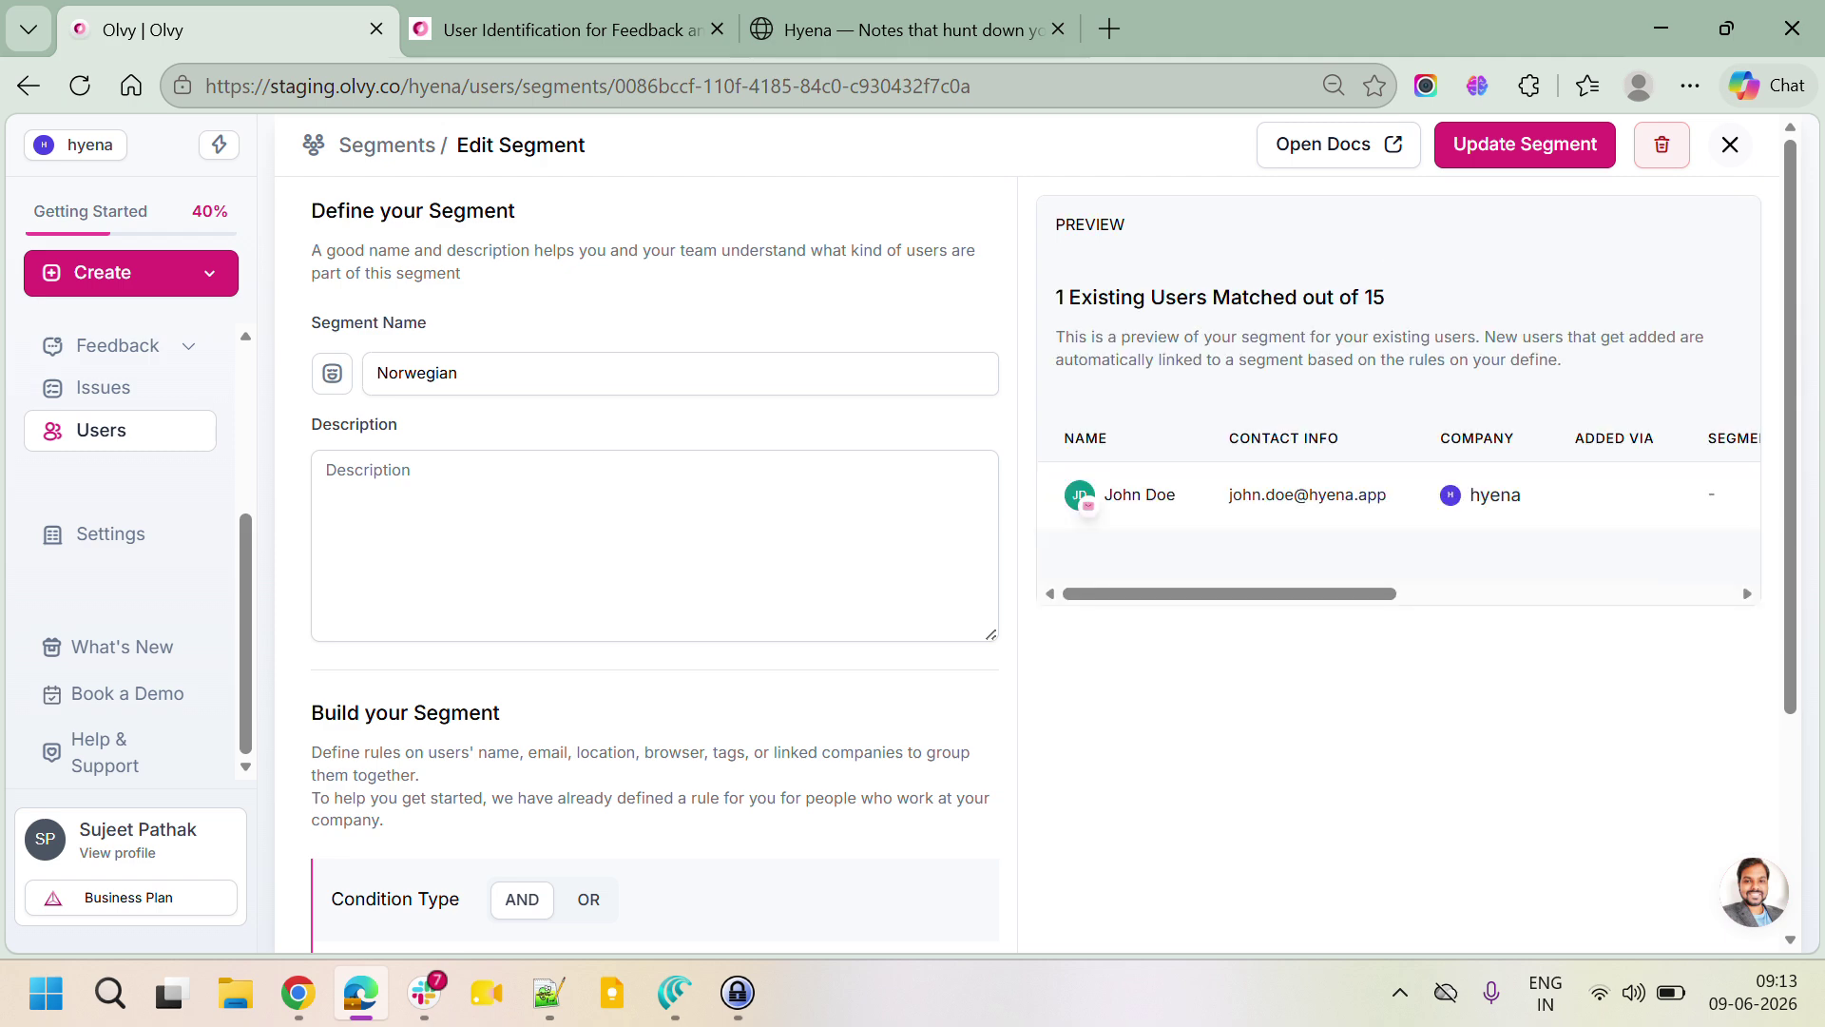
pyautogui.scroll(-3, 599, 449)
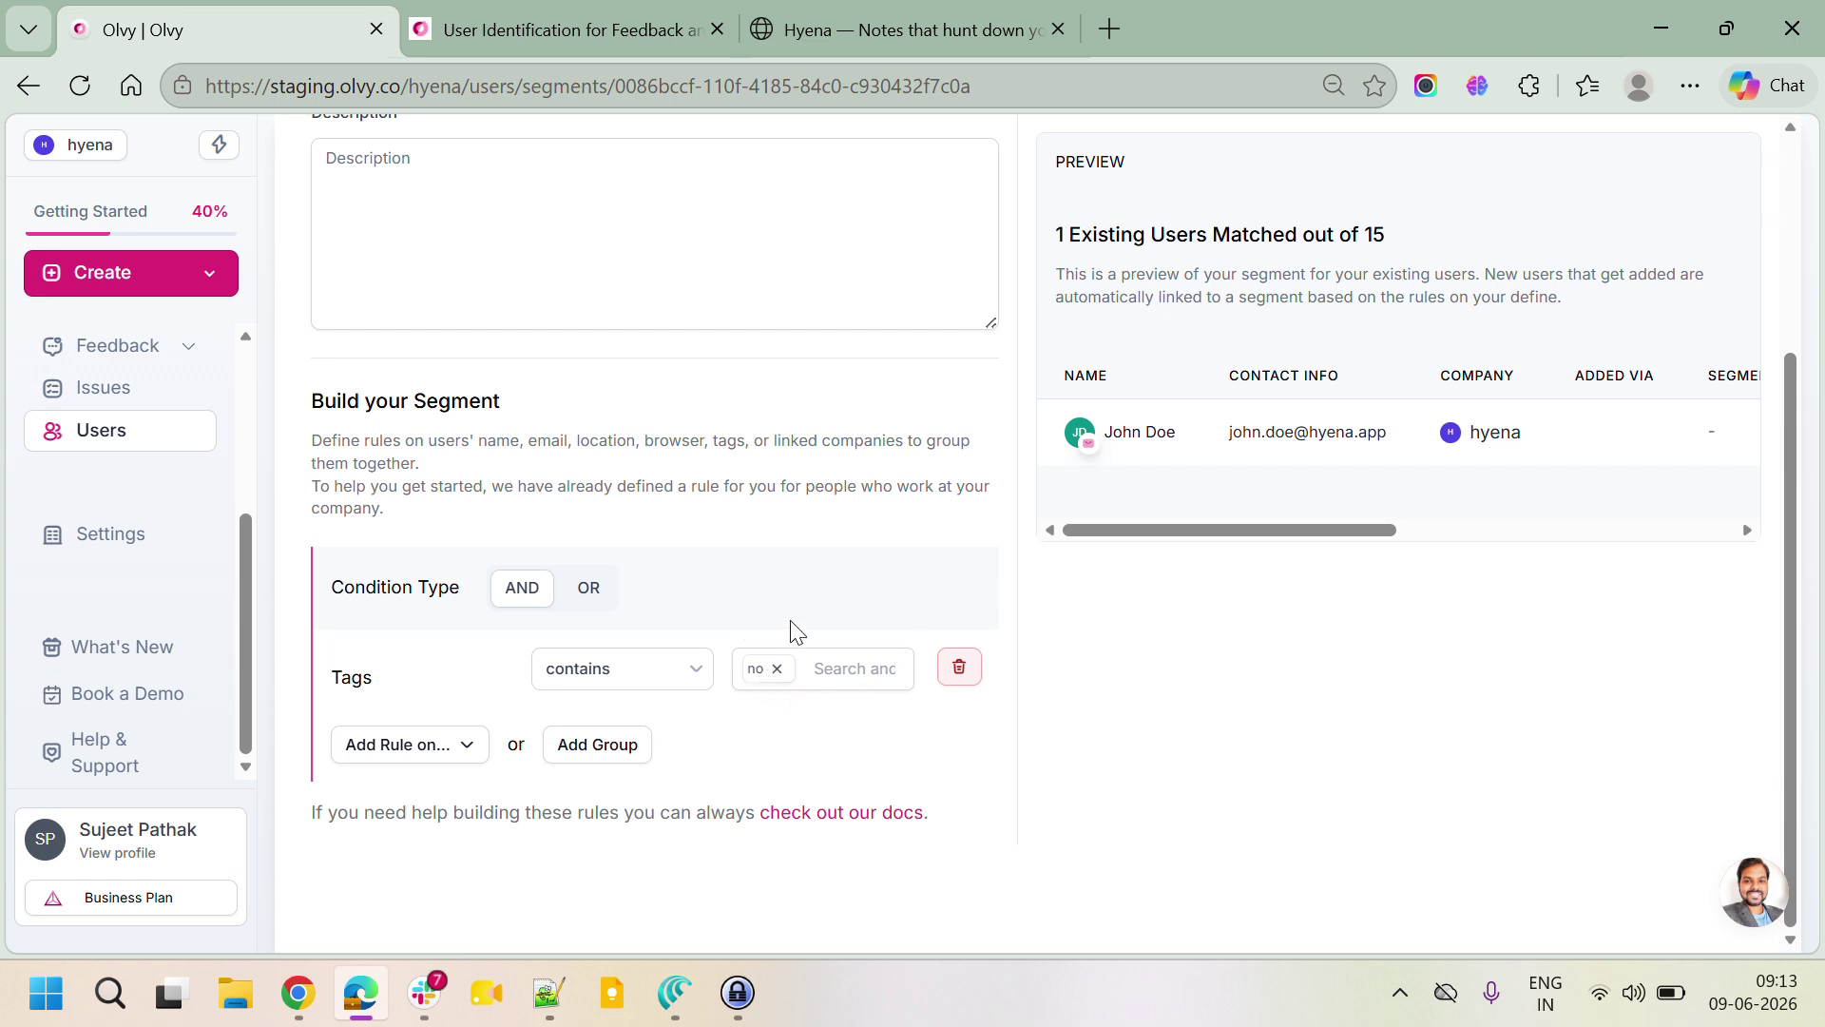
pyautogui.scroll(3, 447, 637)
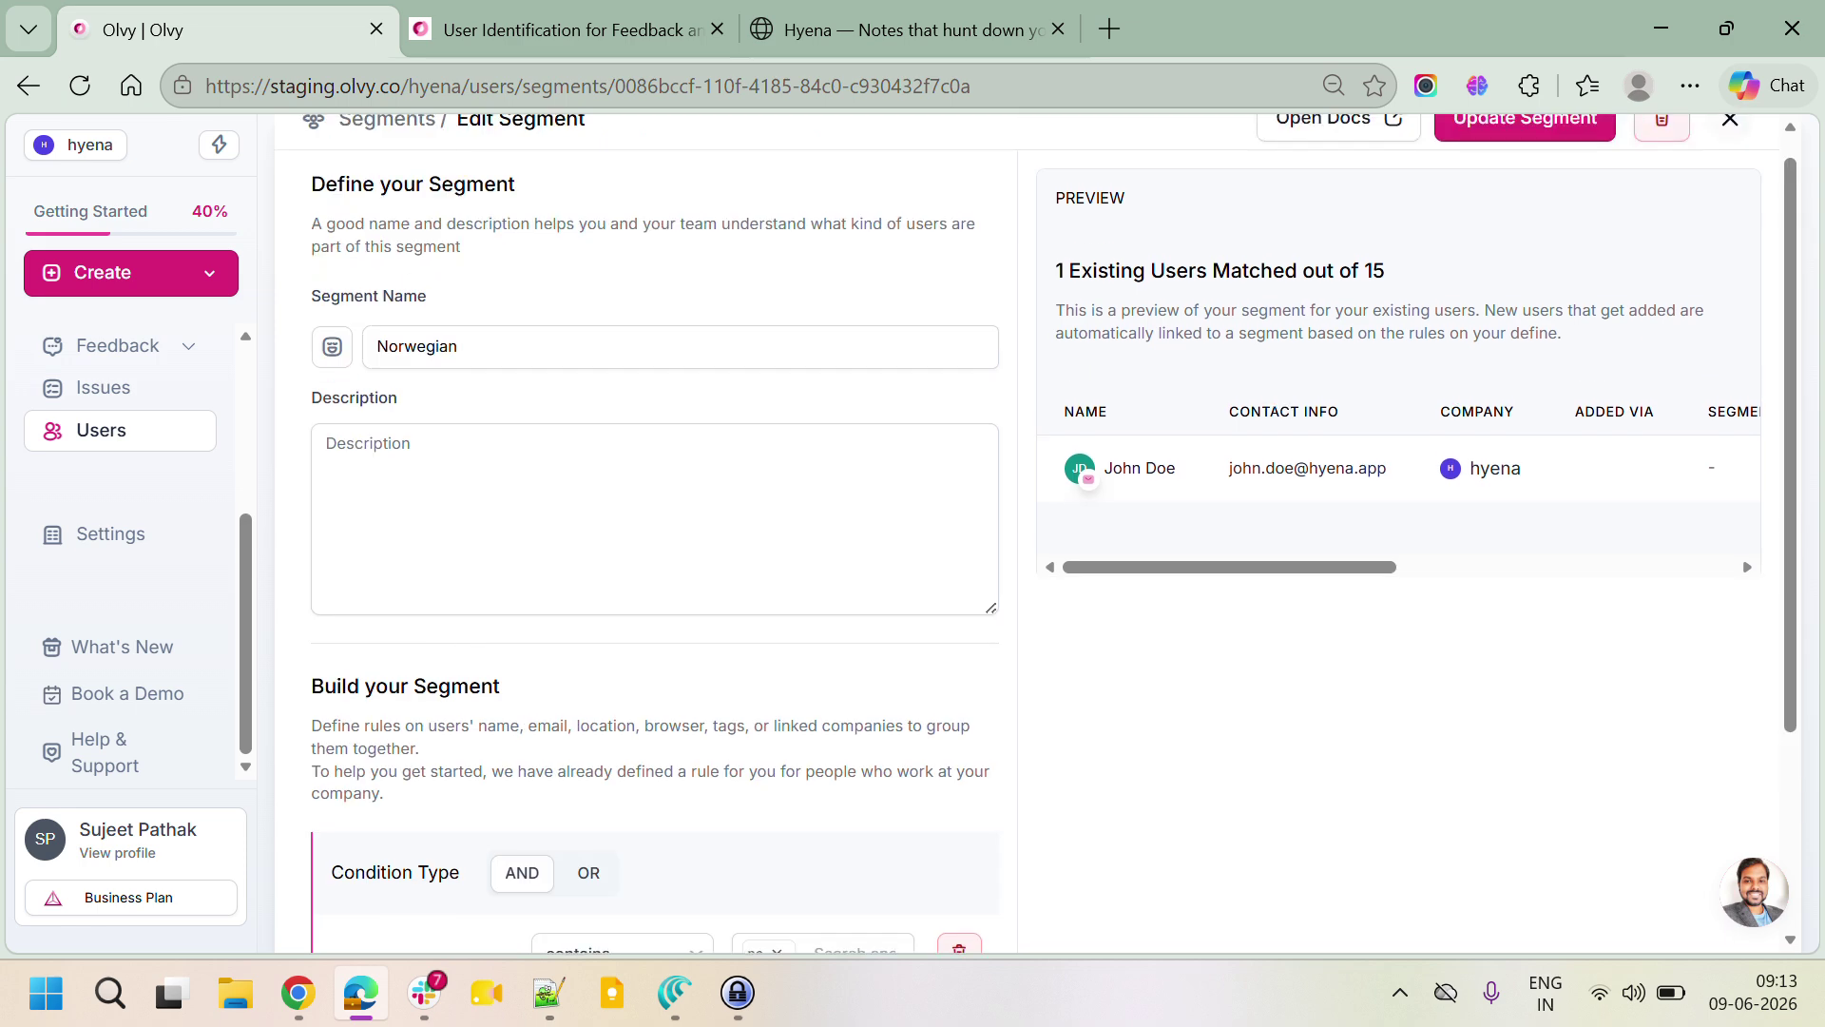
pyautogui.scroll(-3, 457, 725)
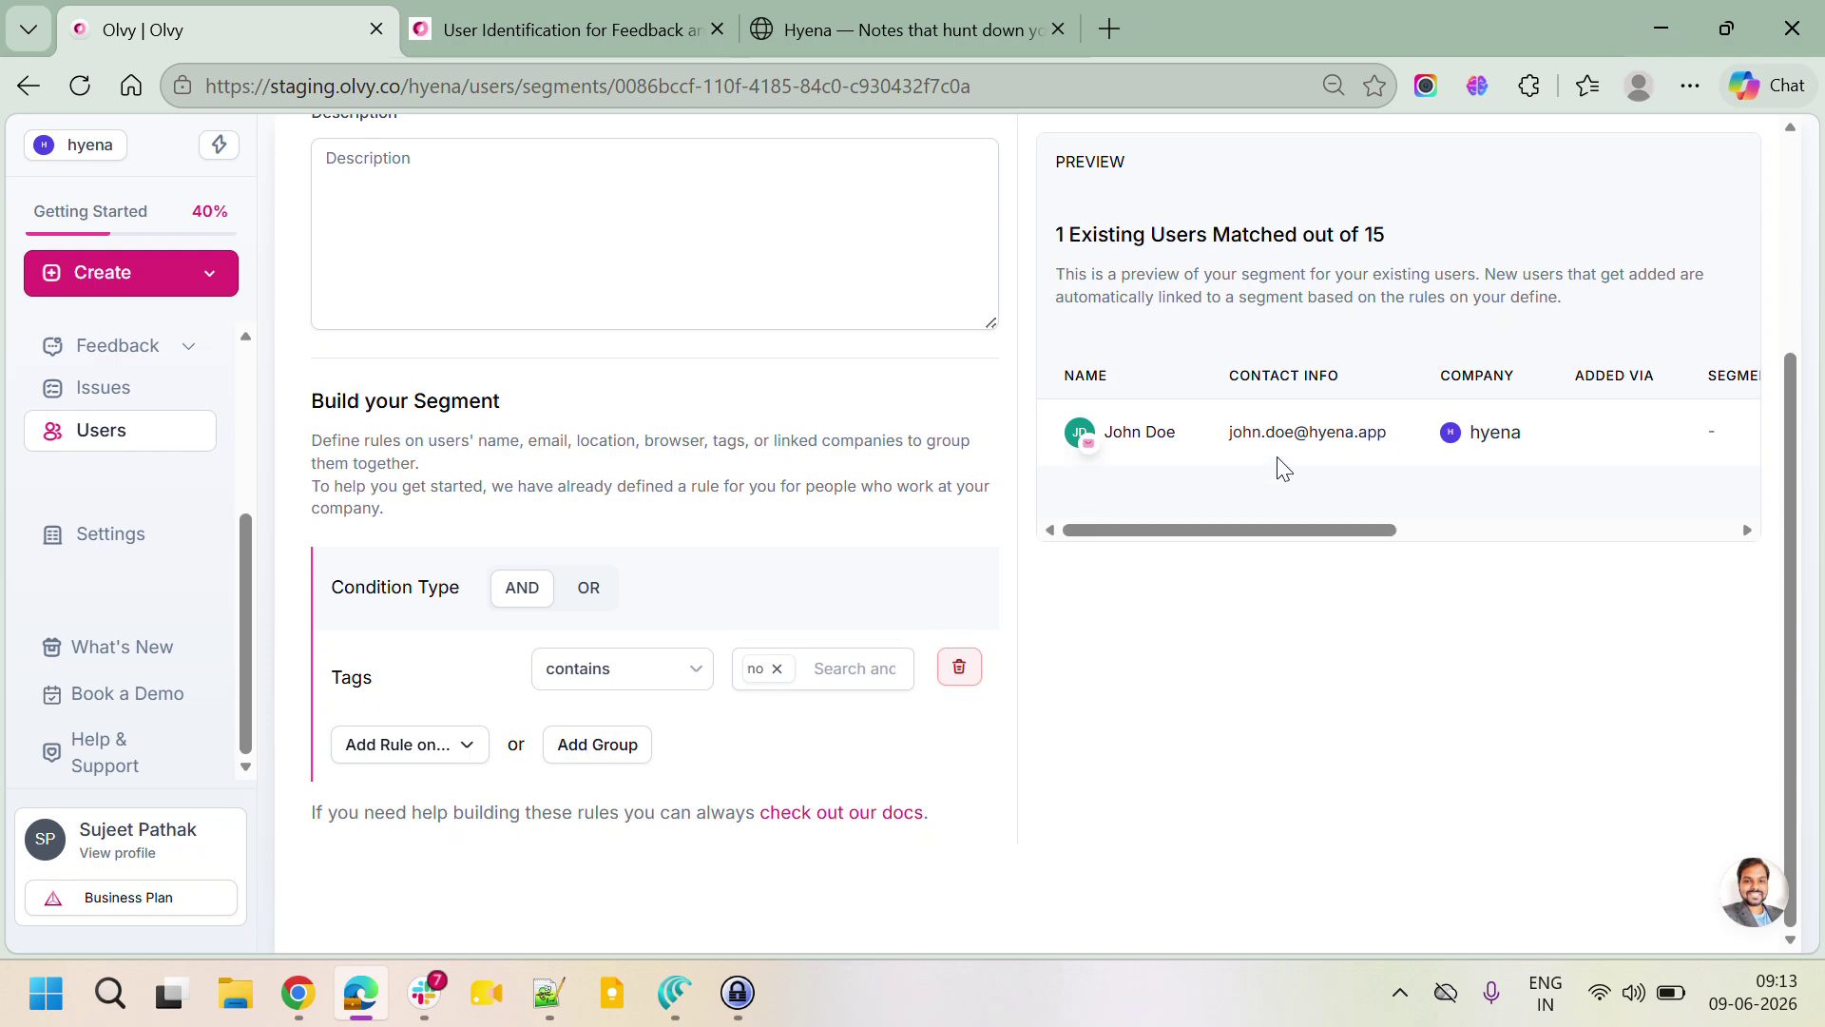
pyautogui.scroll(3, 1293, 338)
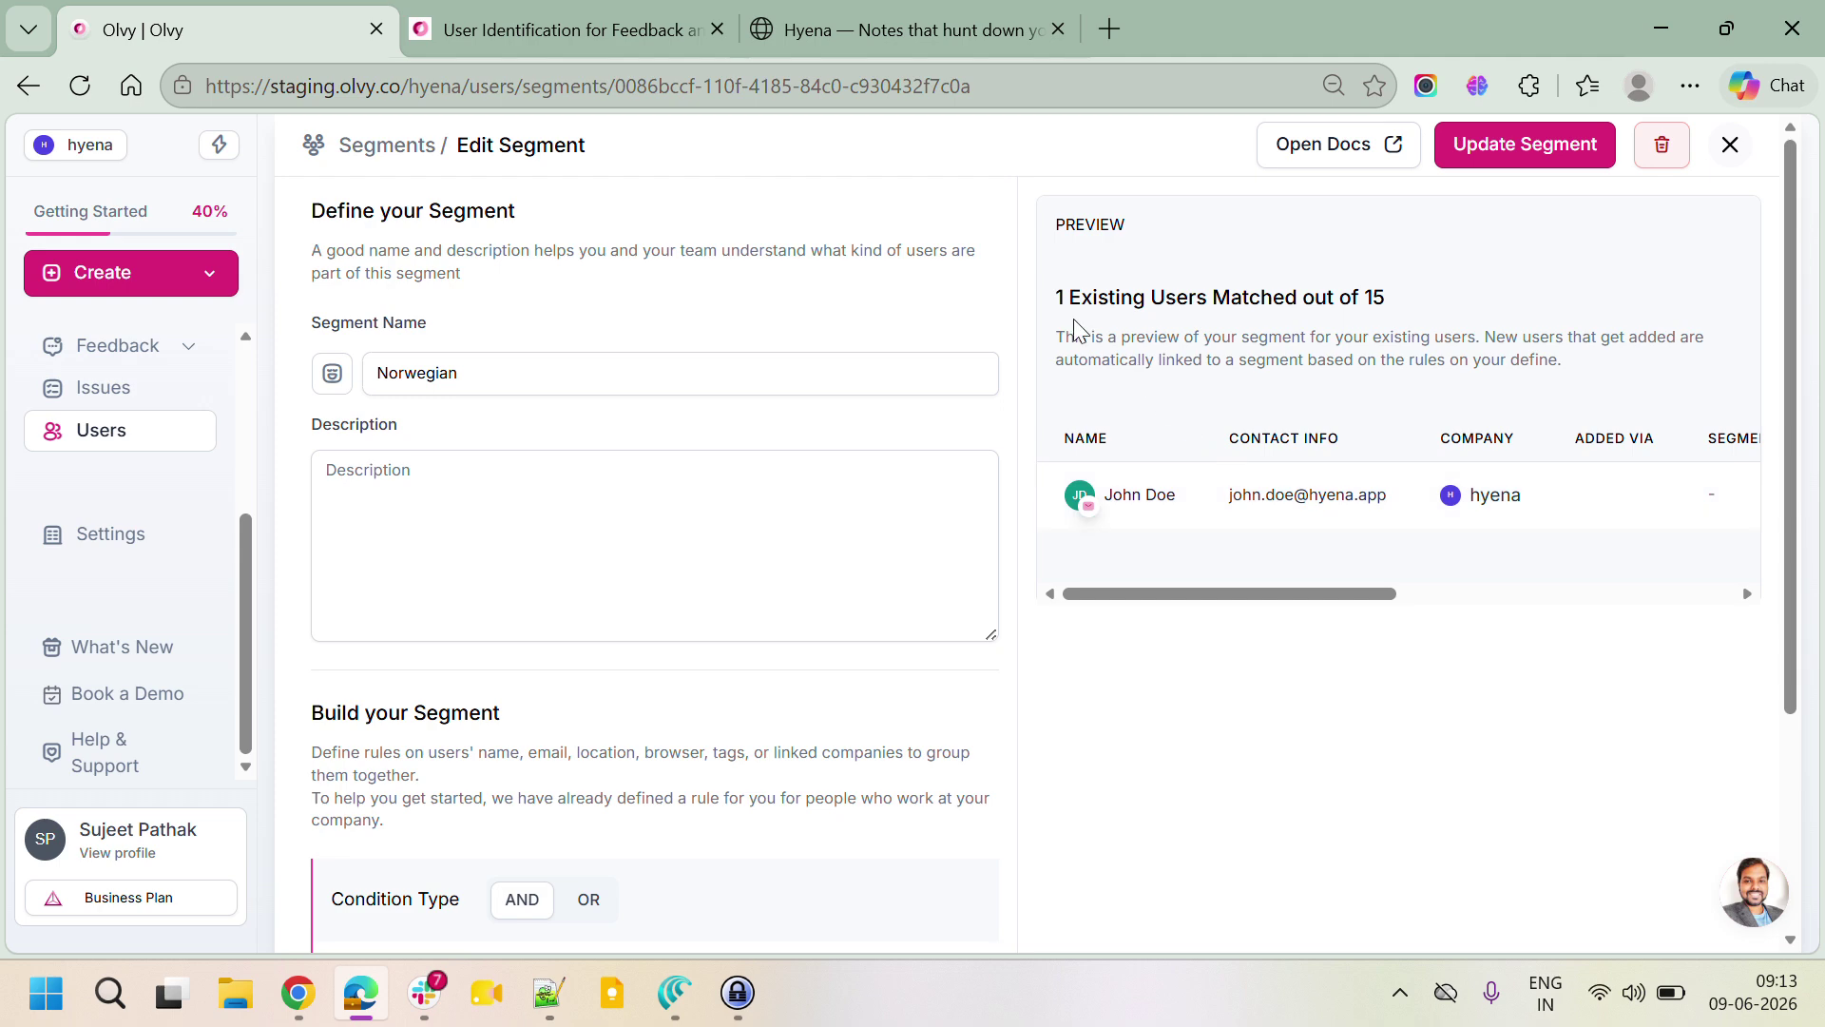
# Step: View the What's New widget on the Swedish Hyena page, then close it
pyautogui.click(778, 13)
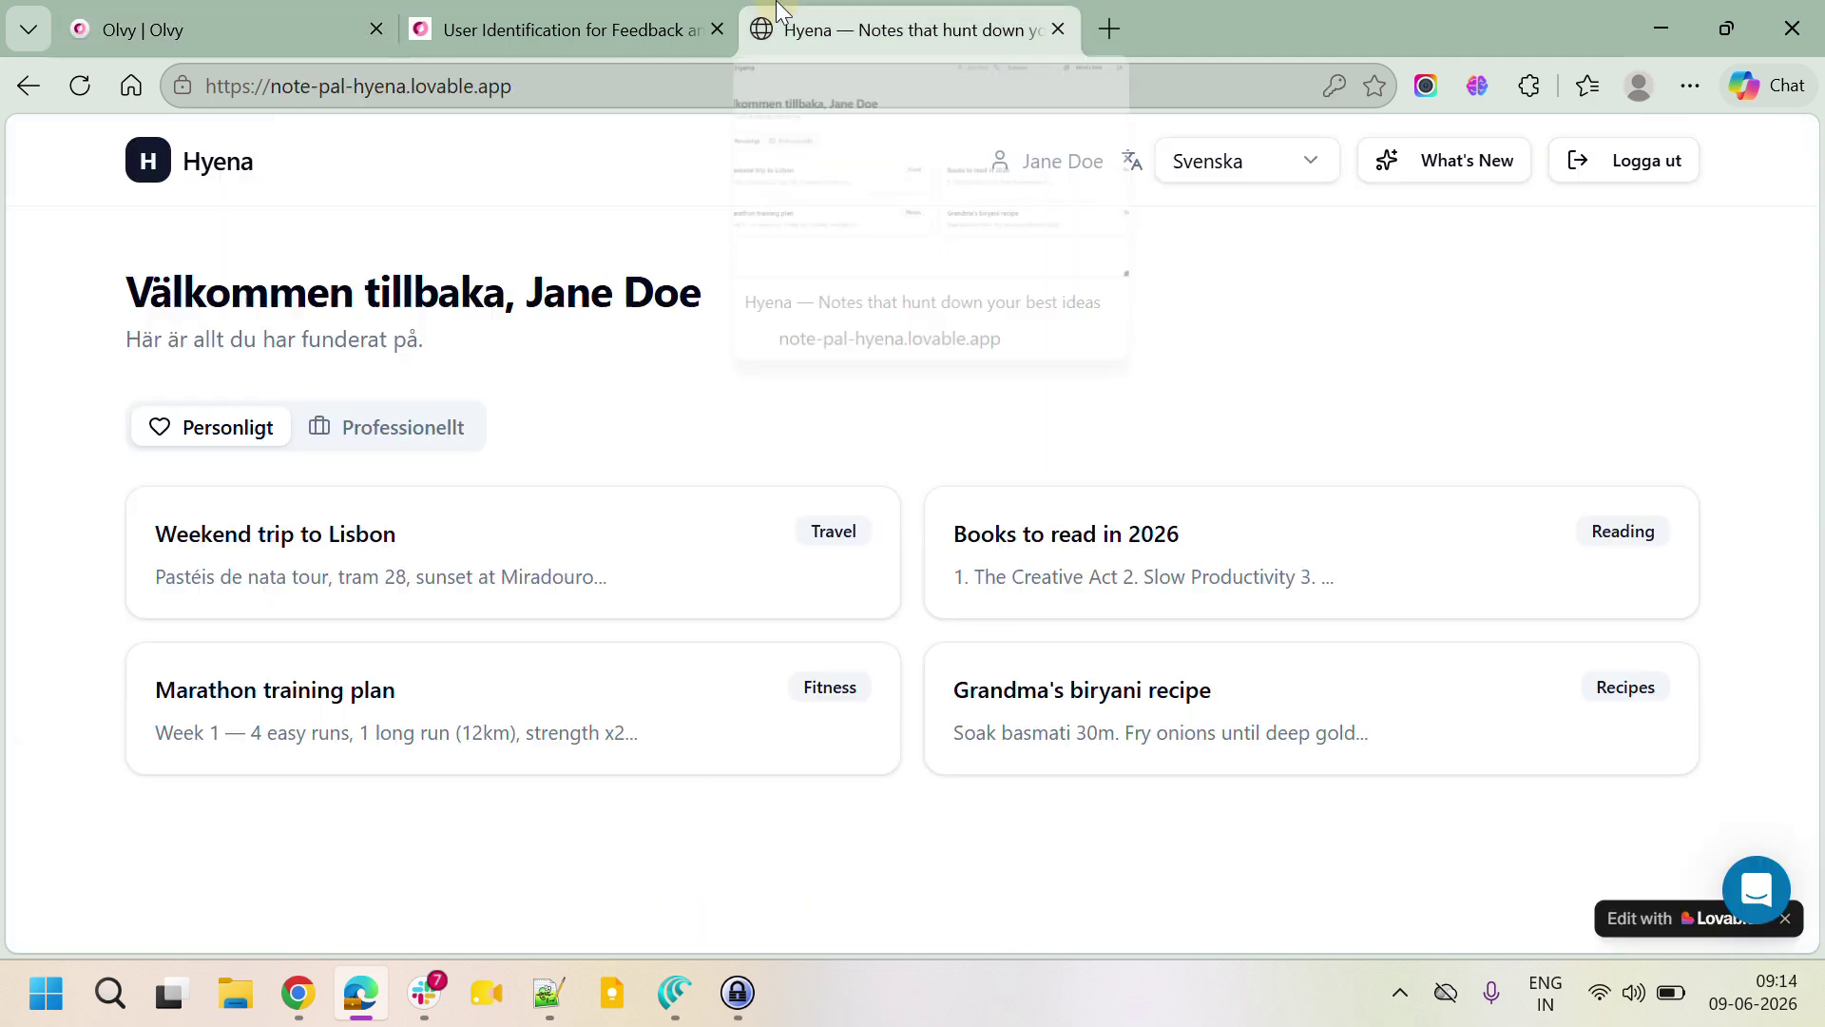
pyautogui.click(1467, 166)
pyautogui.click(1758, 155)
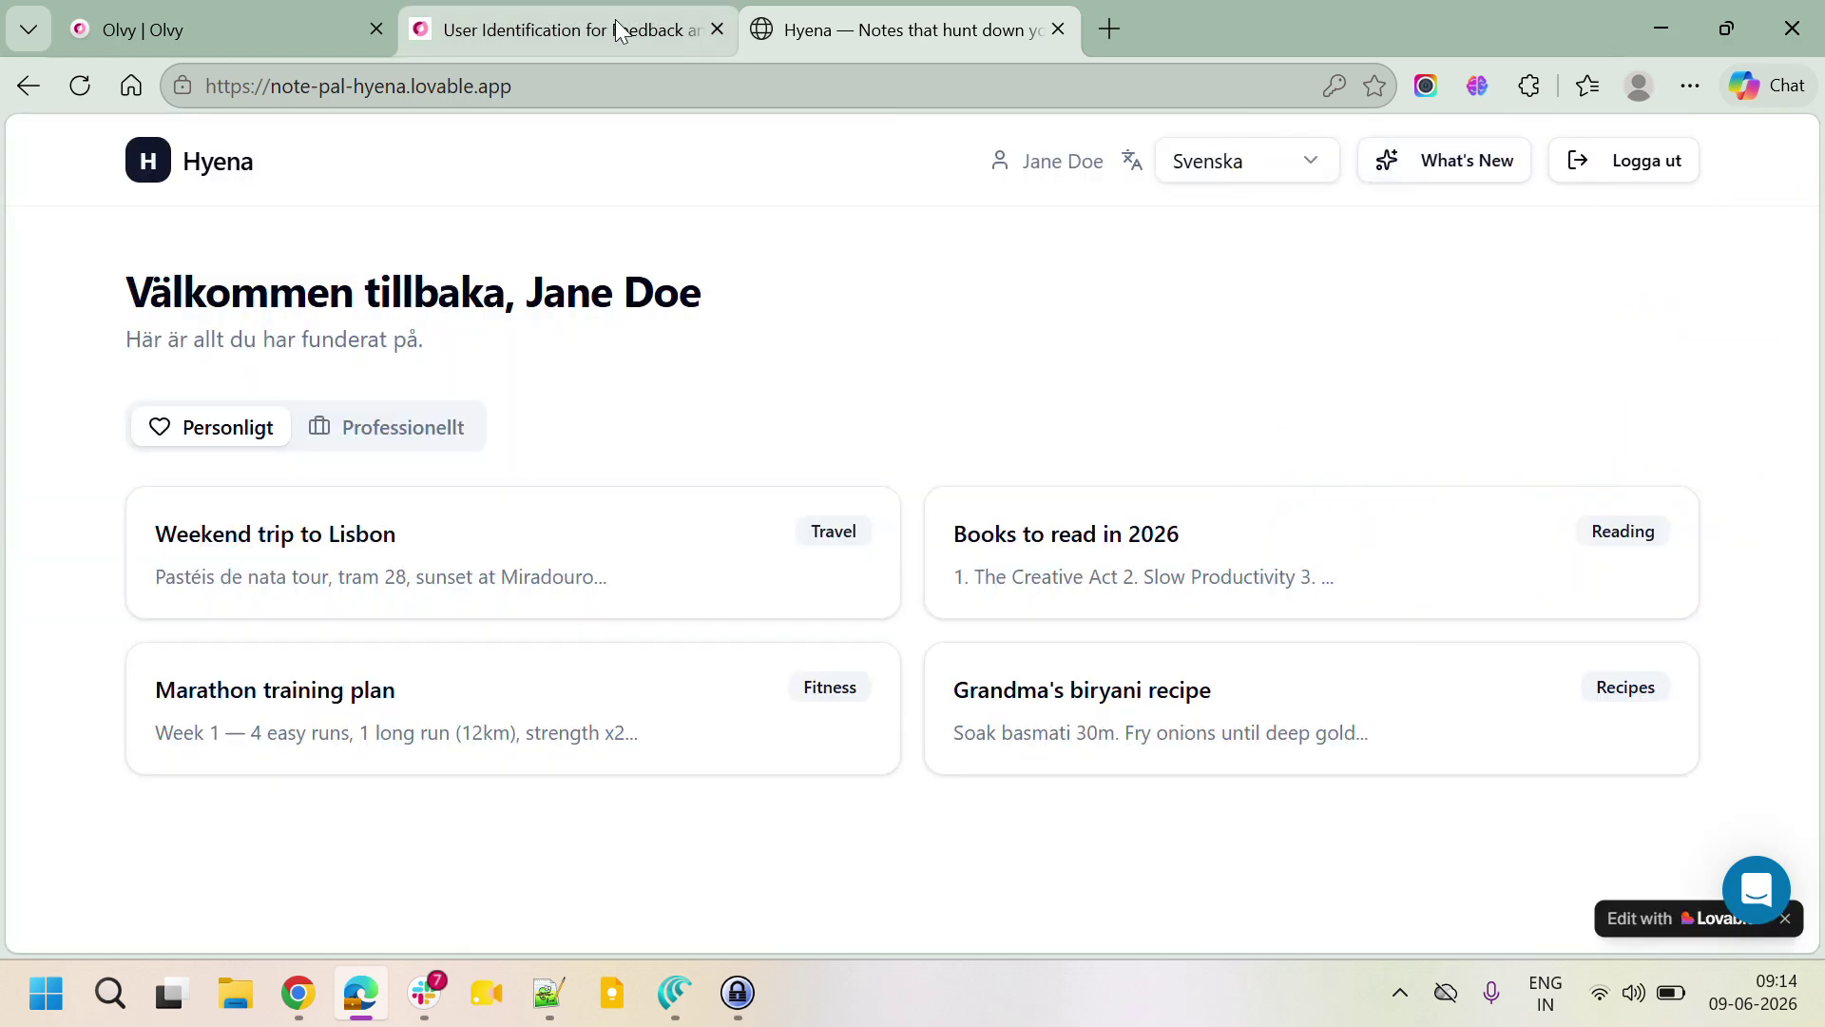
# Step: Highlight setUser and tags in the docs' Linking Tags and Companies example, and compare it with the Hyena page's language setting
pyautogui.click(649, 31)
pyautogui.doubleClick(390, 455)
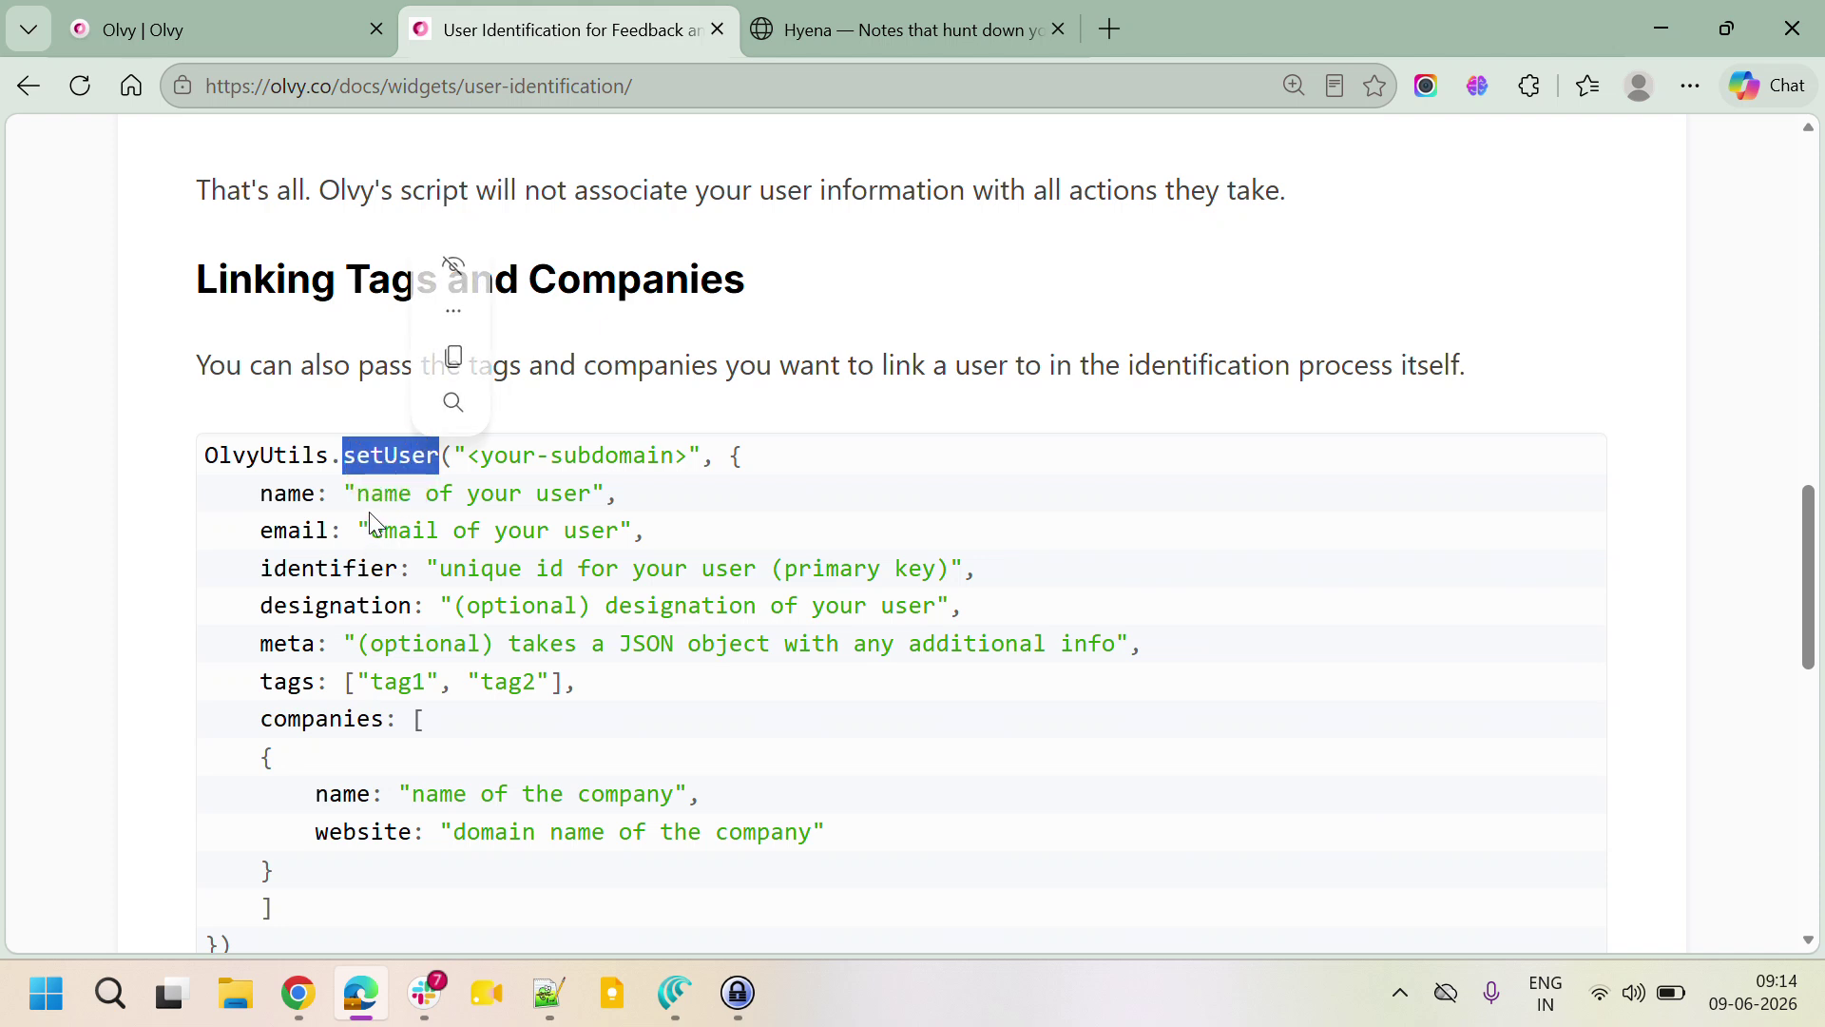
pyautogui.doubleClick(283, 683)
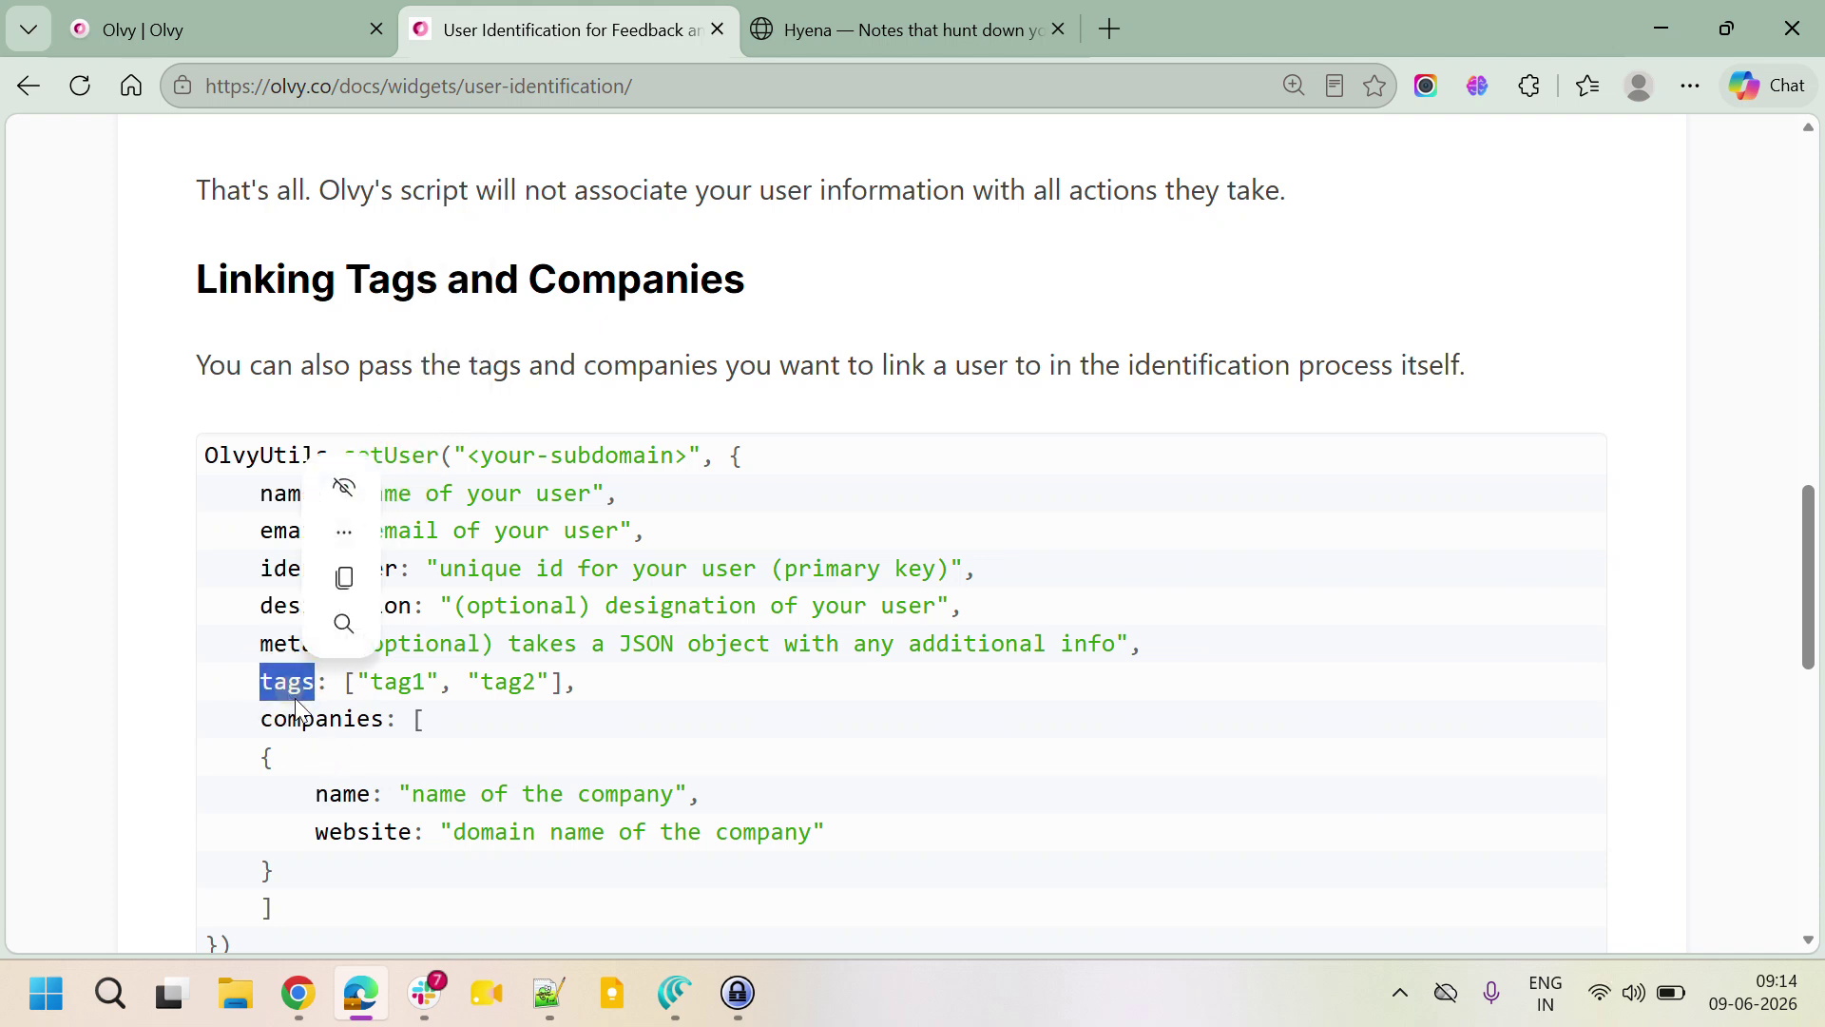
pyautogui.click(900, 11)
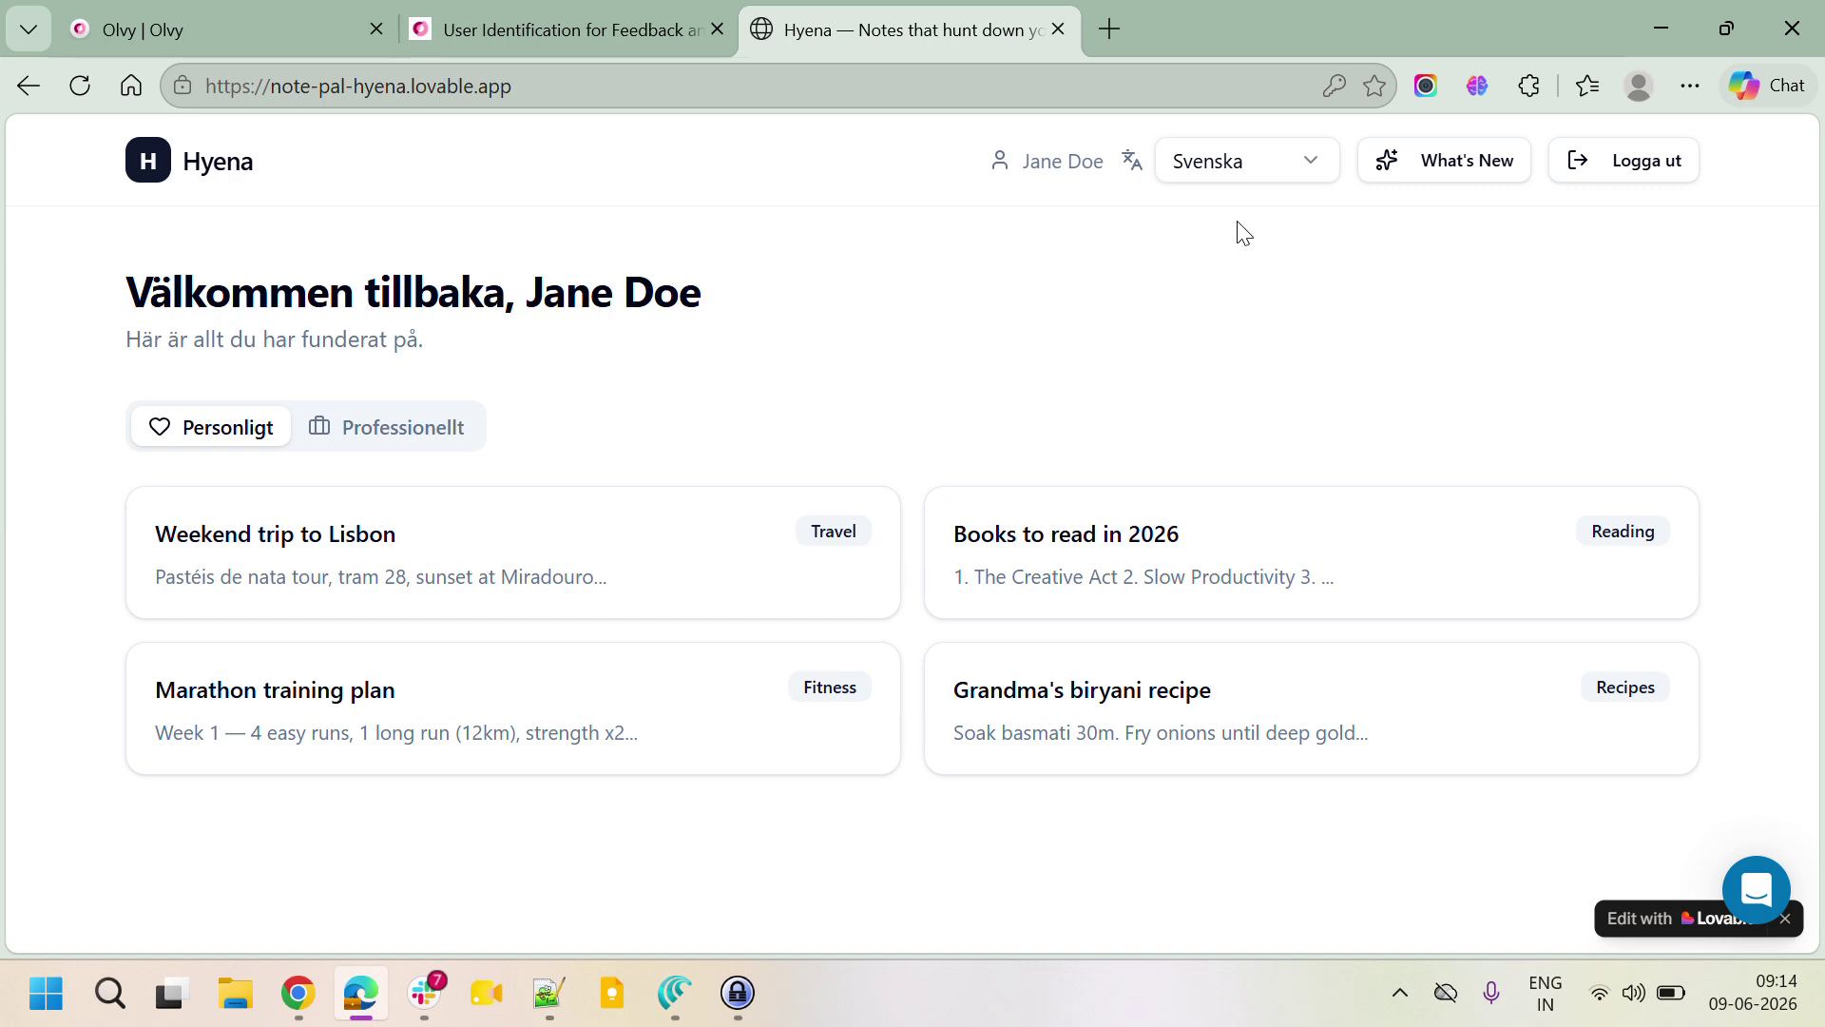
pyautogui.click(483, 20)
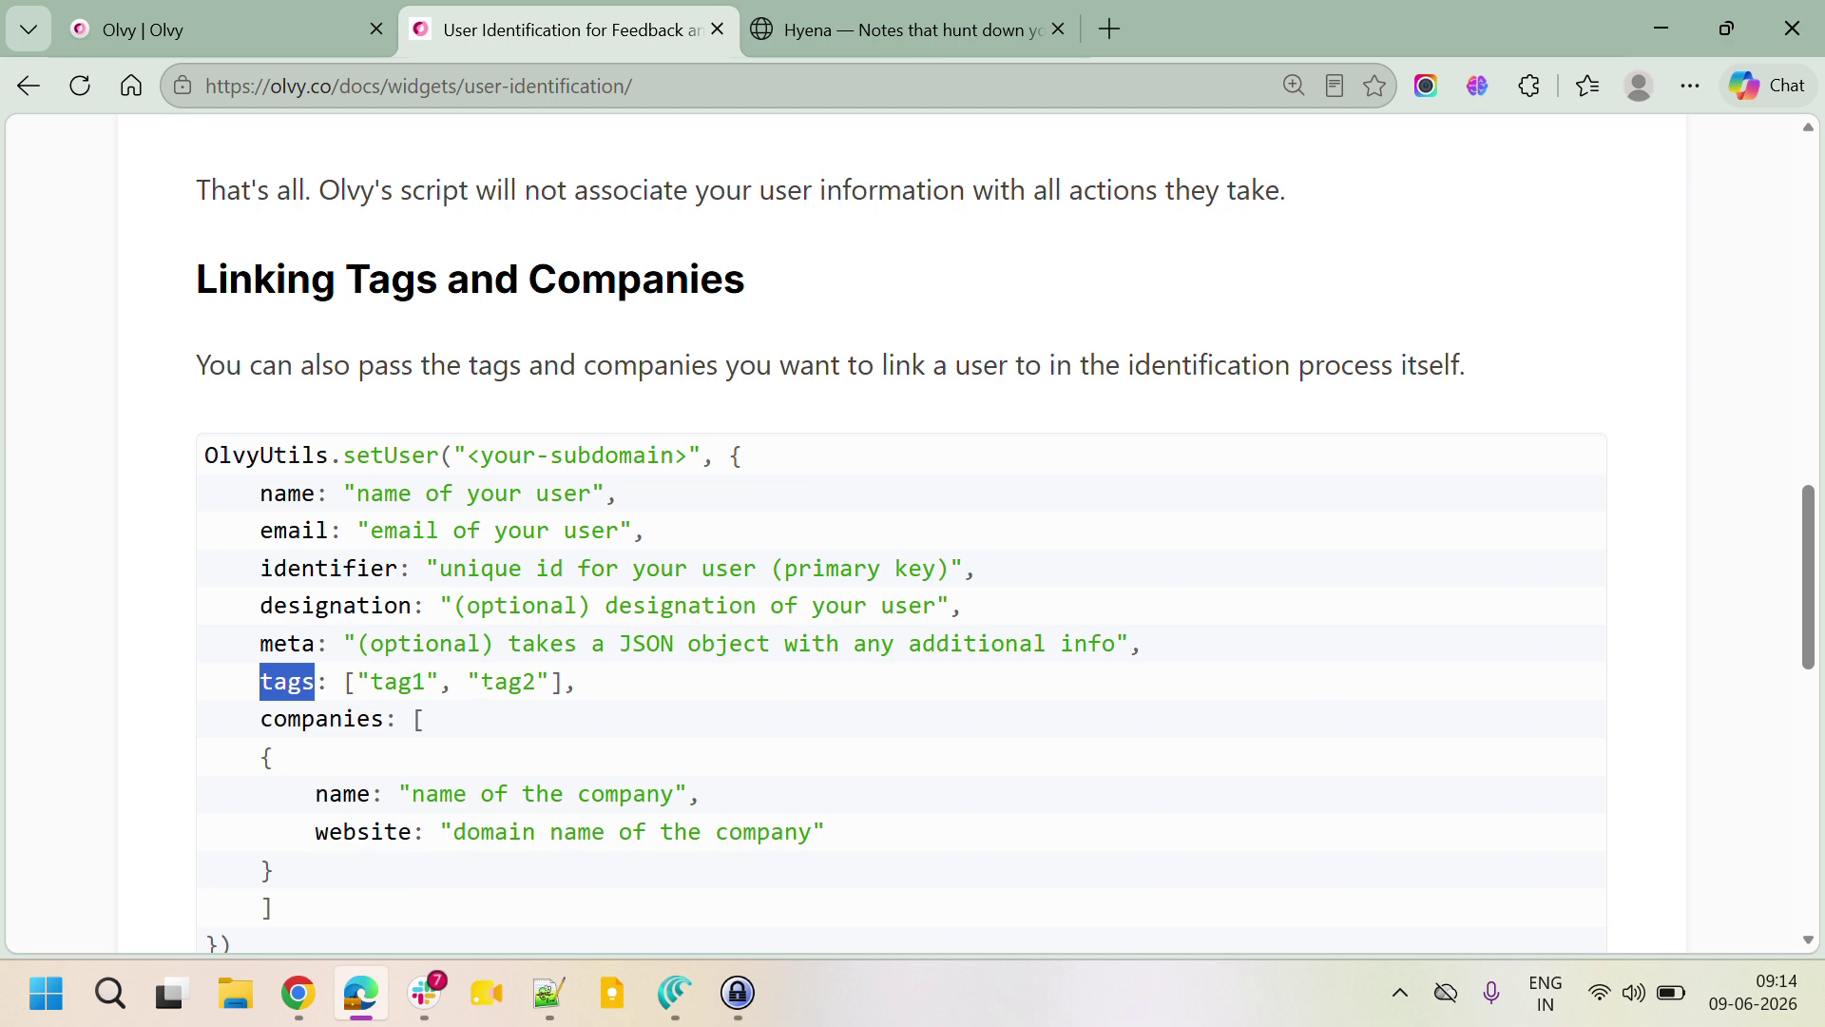
# Step: Review the Norwegian segment's tag condition and matched-user preview again, and close the segment without changing it
pyautogui.click(217, 21)
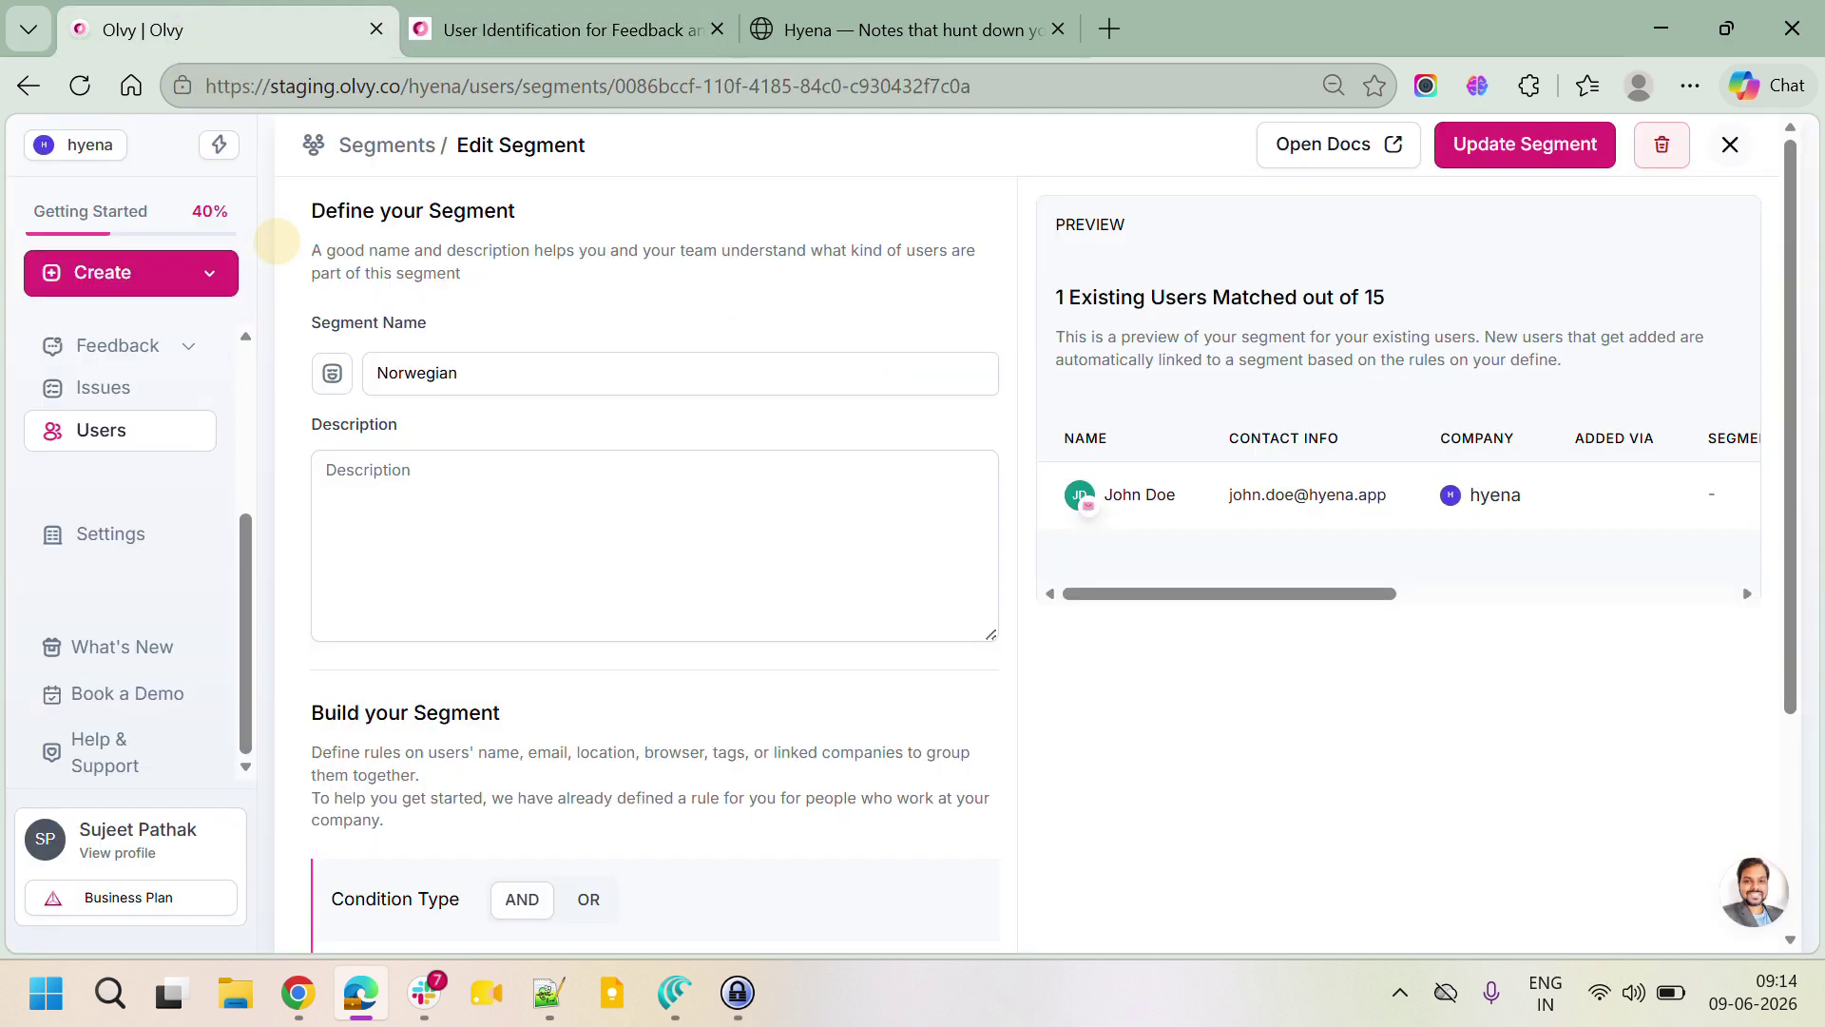
pyautogui.scroll(-2, 699, 715)
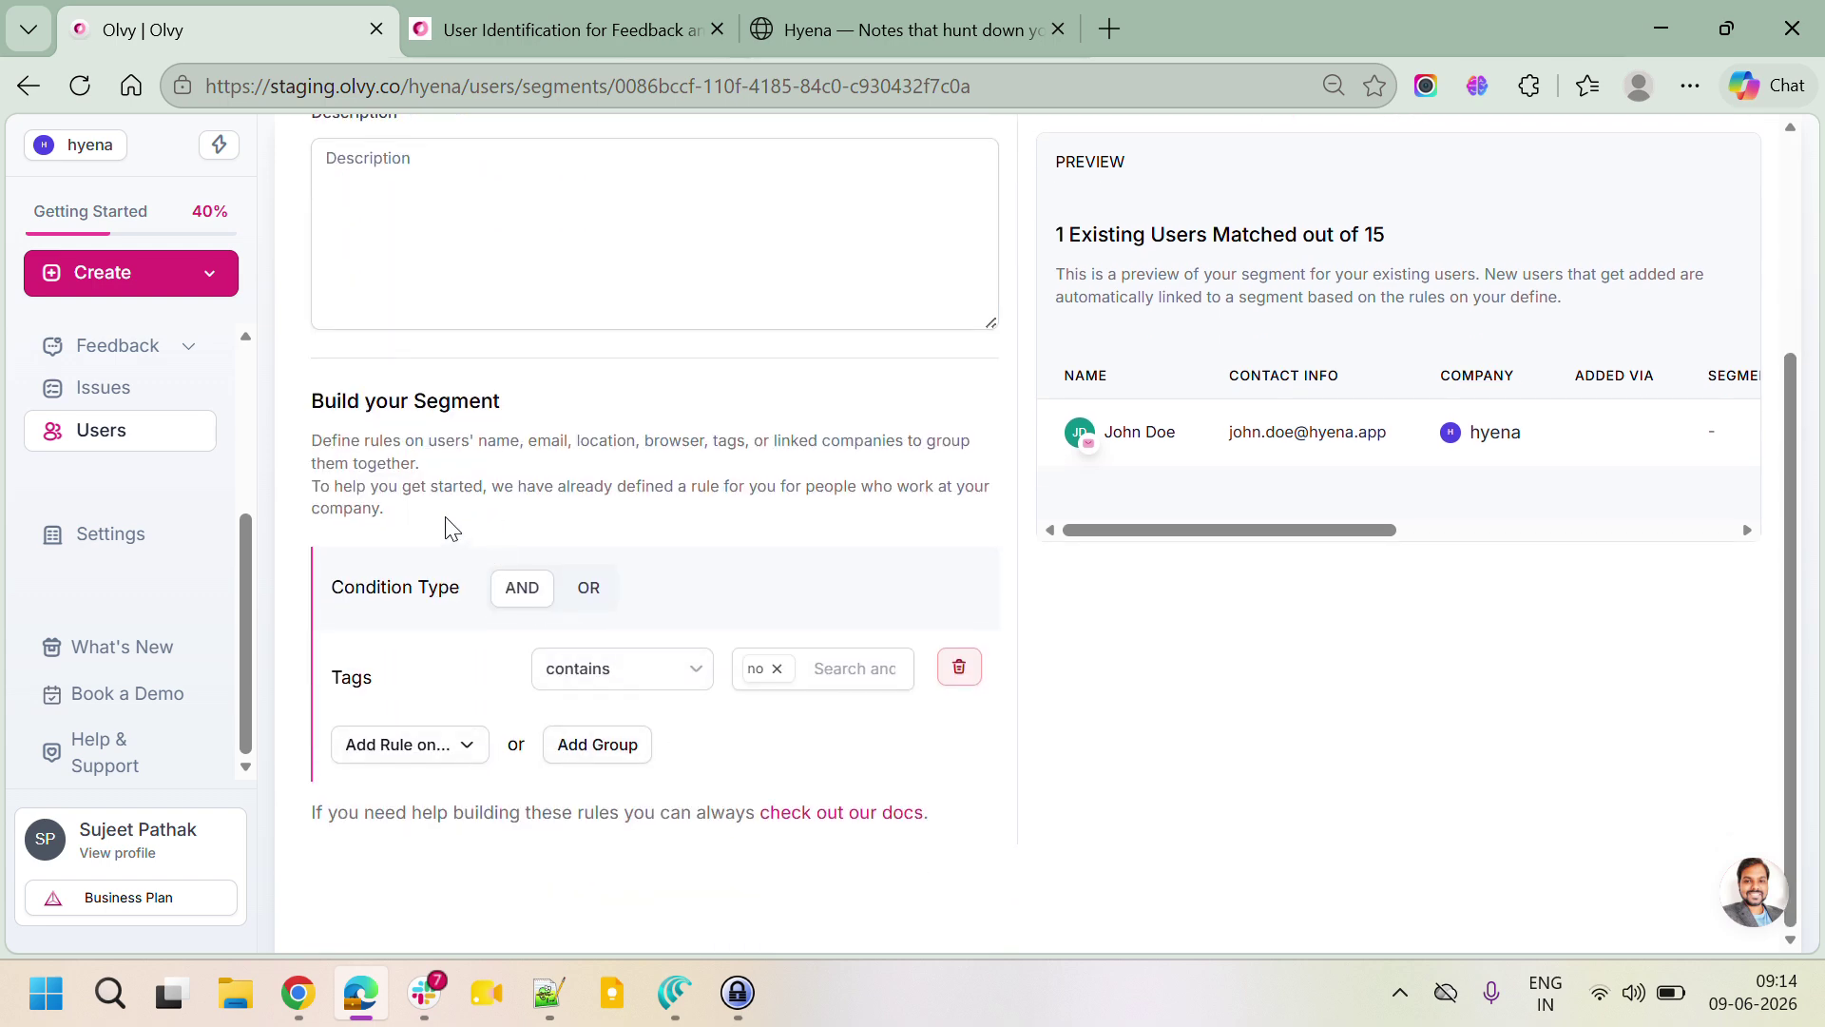
pyautogui.scroll(4, 741, 582)
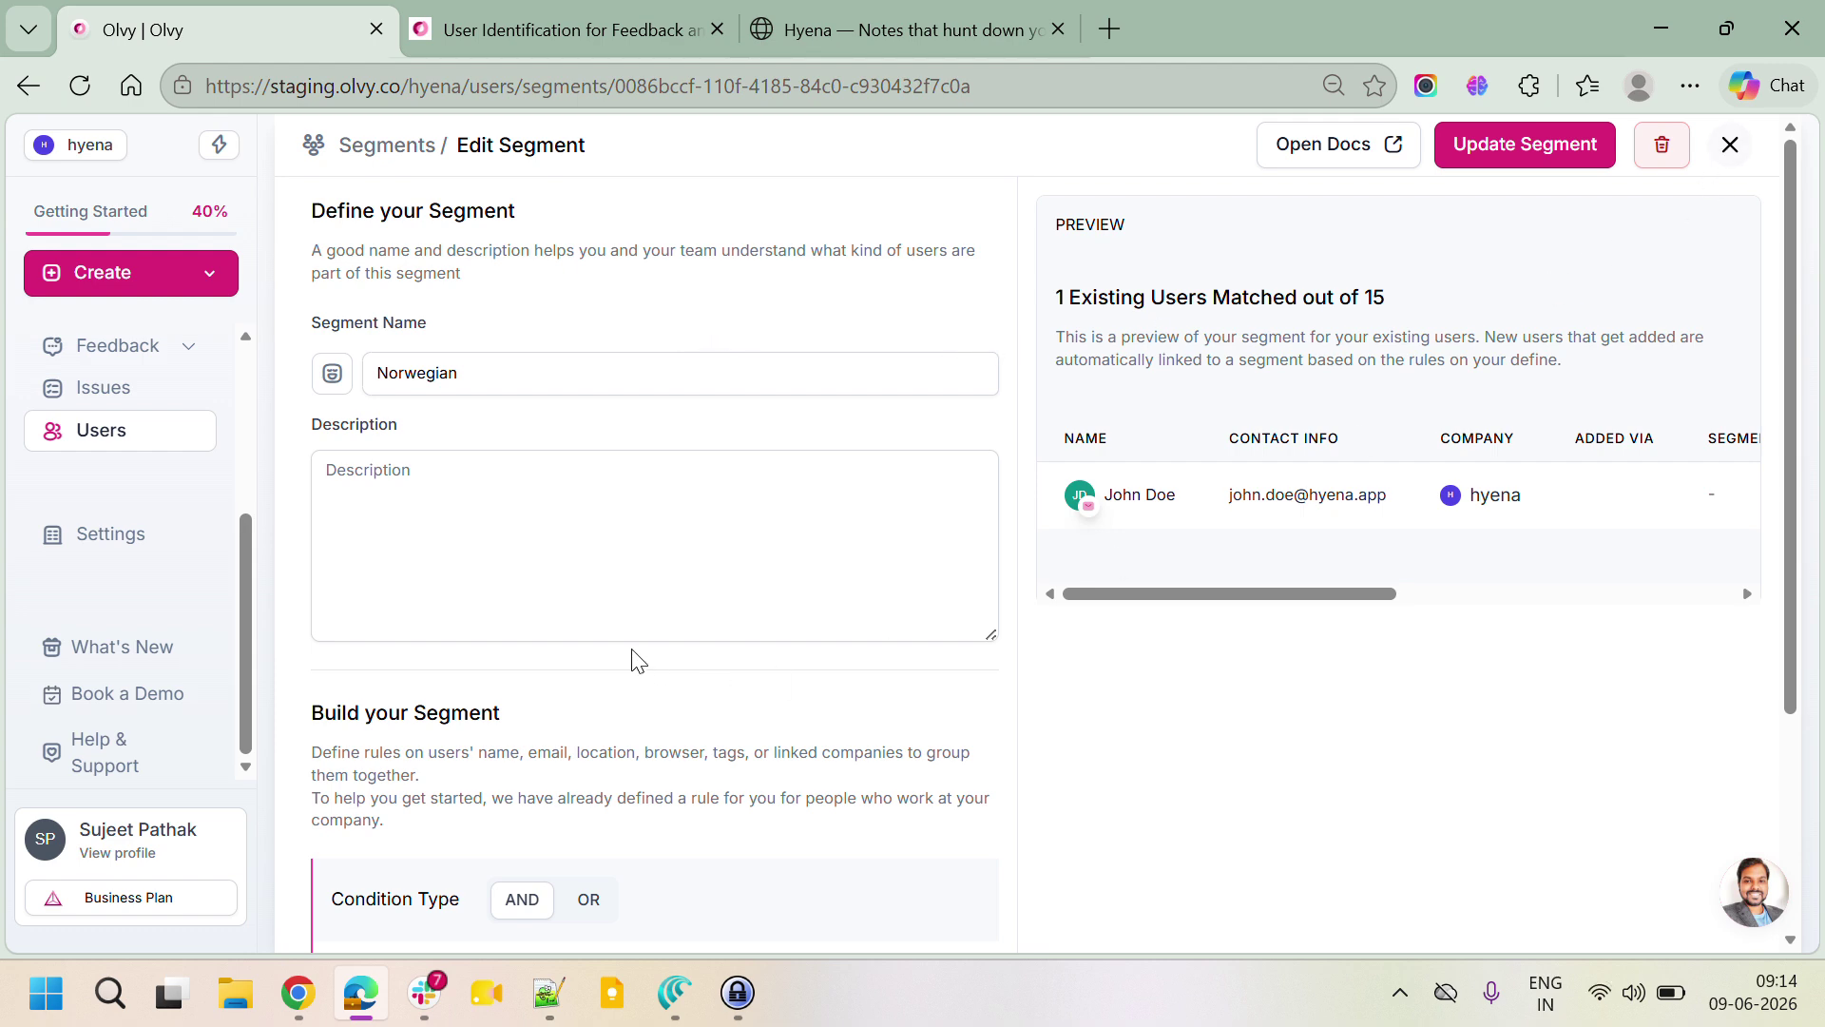
pyautogui.scroll(-3, 636, 664)
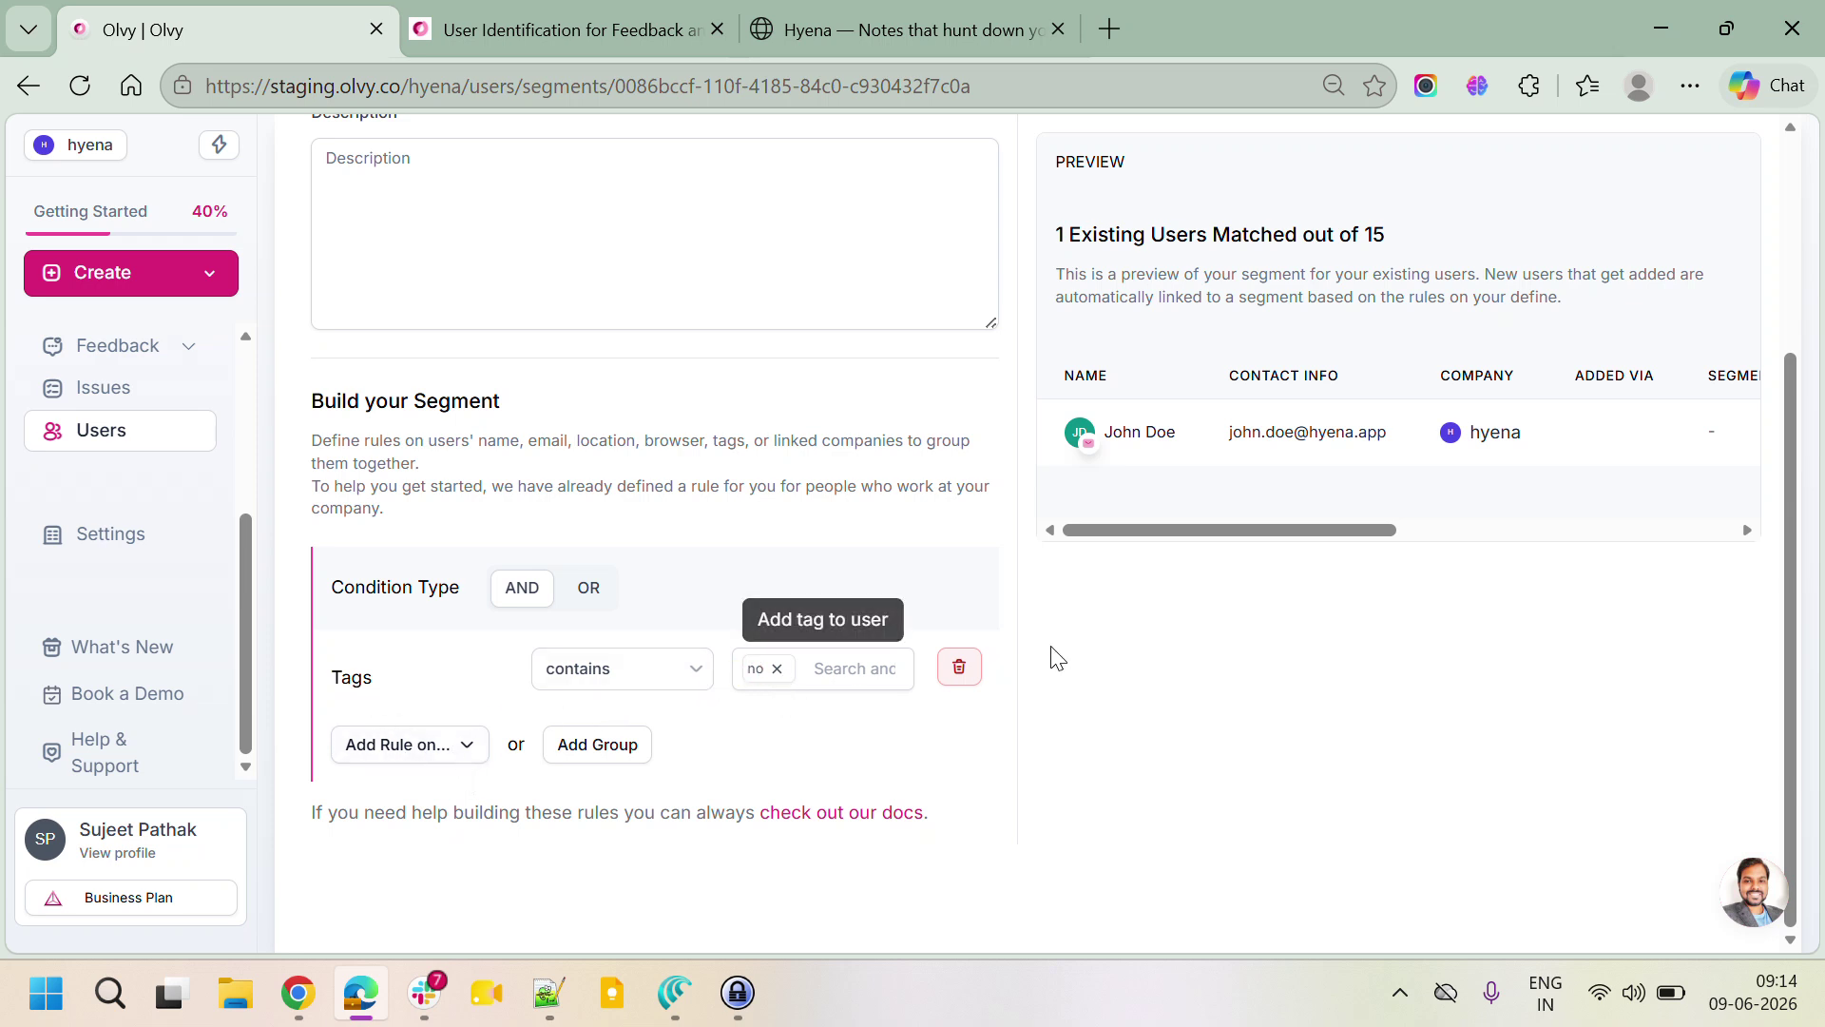
pyautogui.scroll(3, 1336, 615)
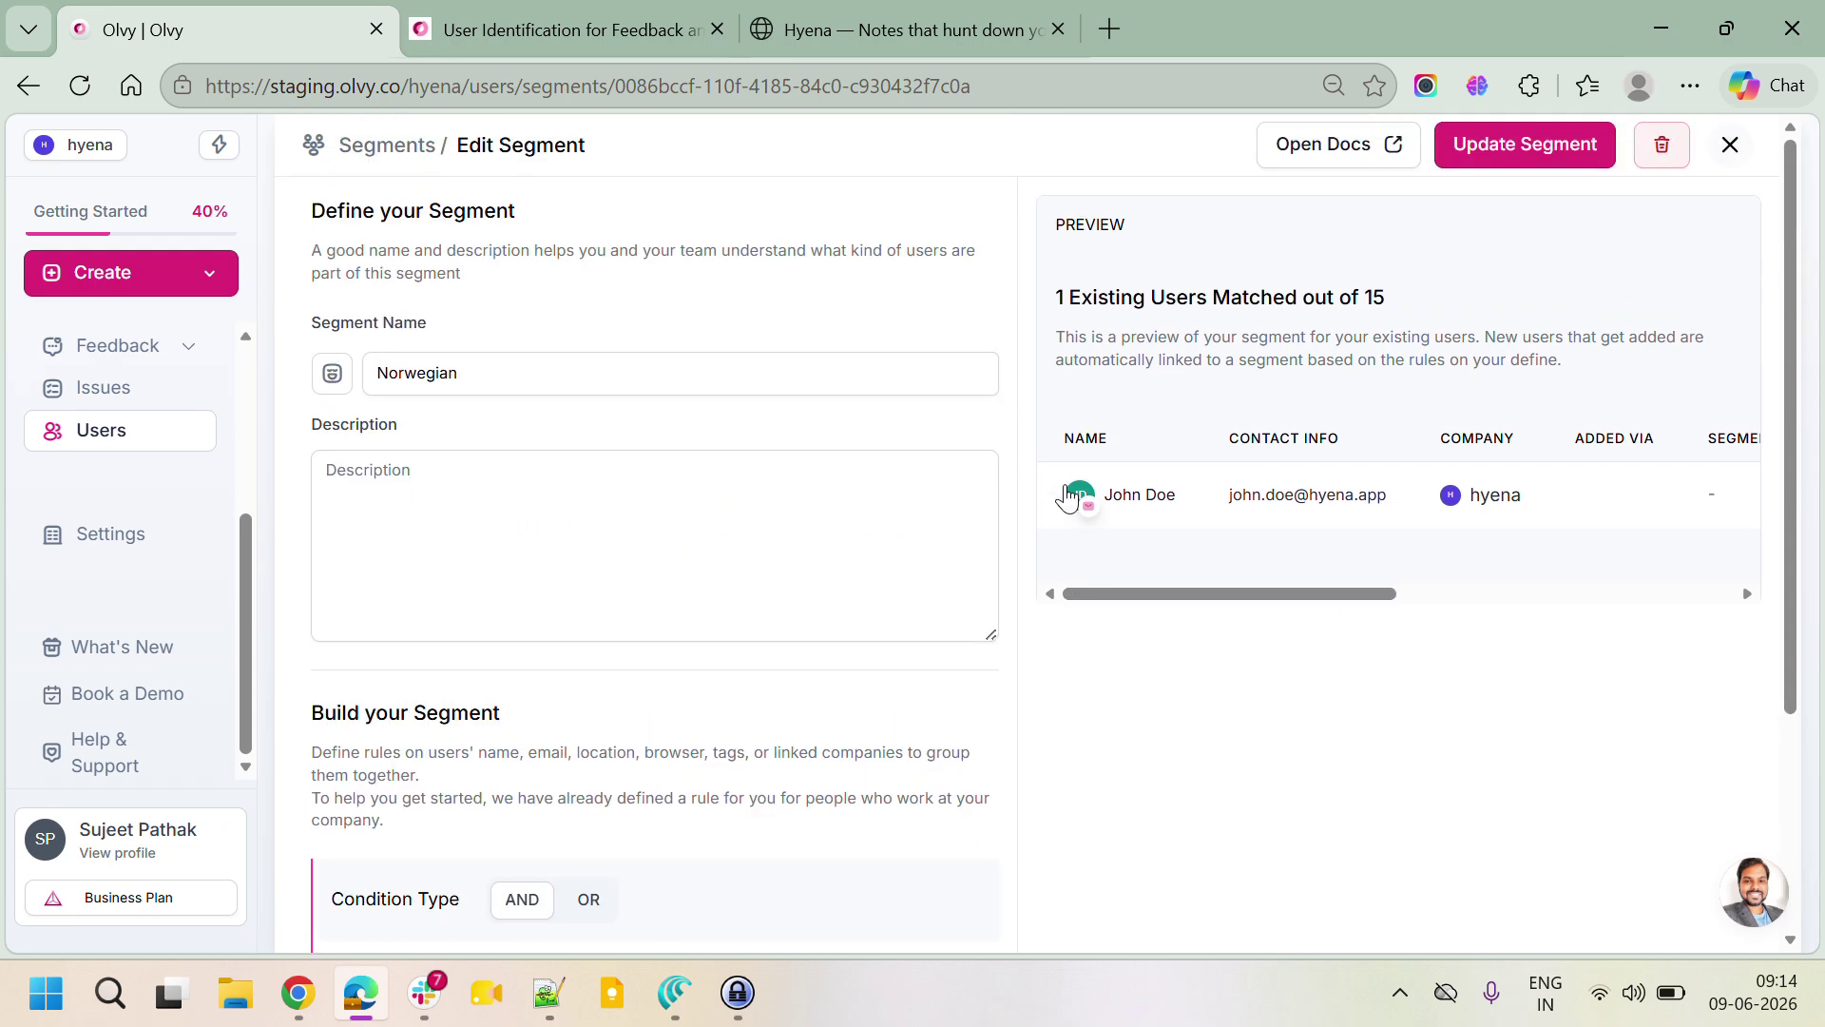
pyautogui.click(1732, 147)
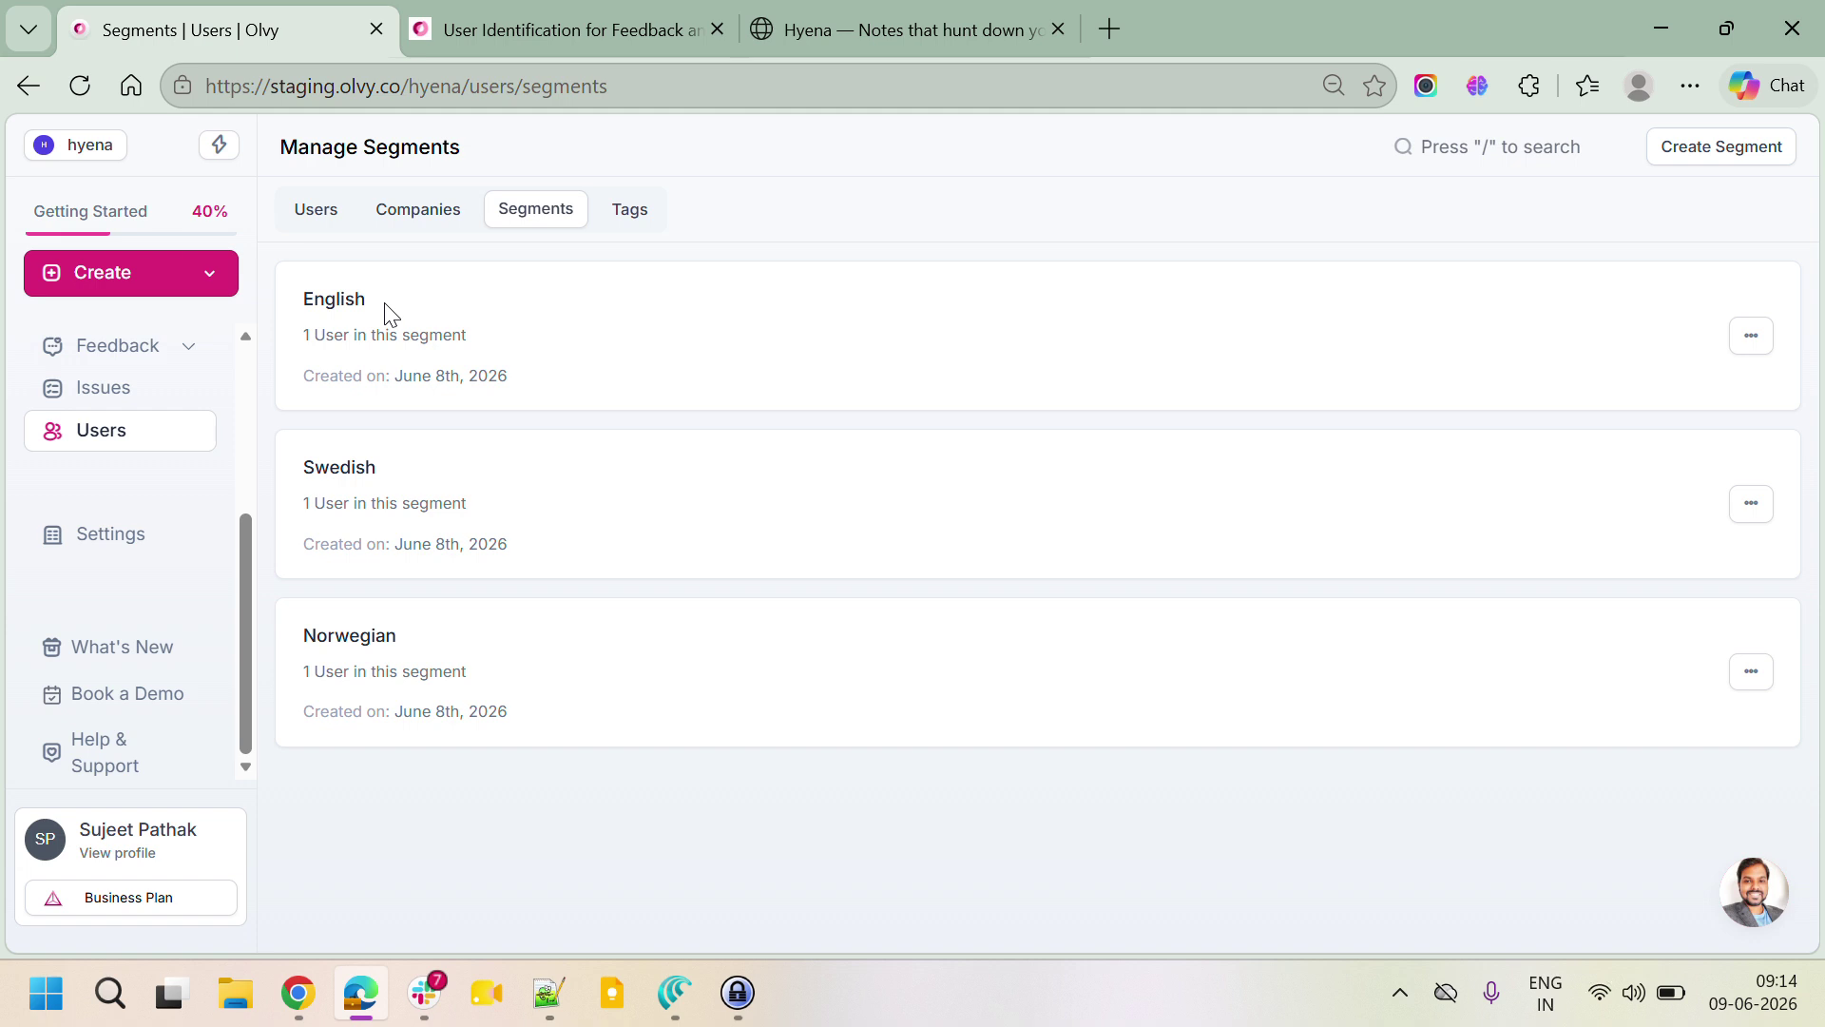
# Step: Open the "For Norwegian: Stealth Mode Release" draft from Releases and show the segments in its advanced settings
pyautogui.scroll(3, 134, 491)
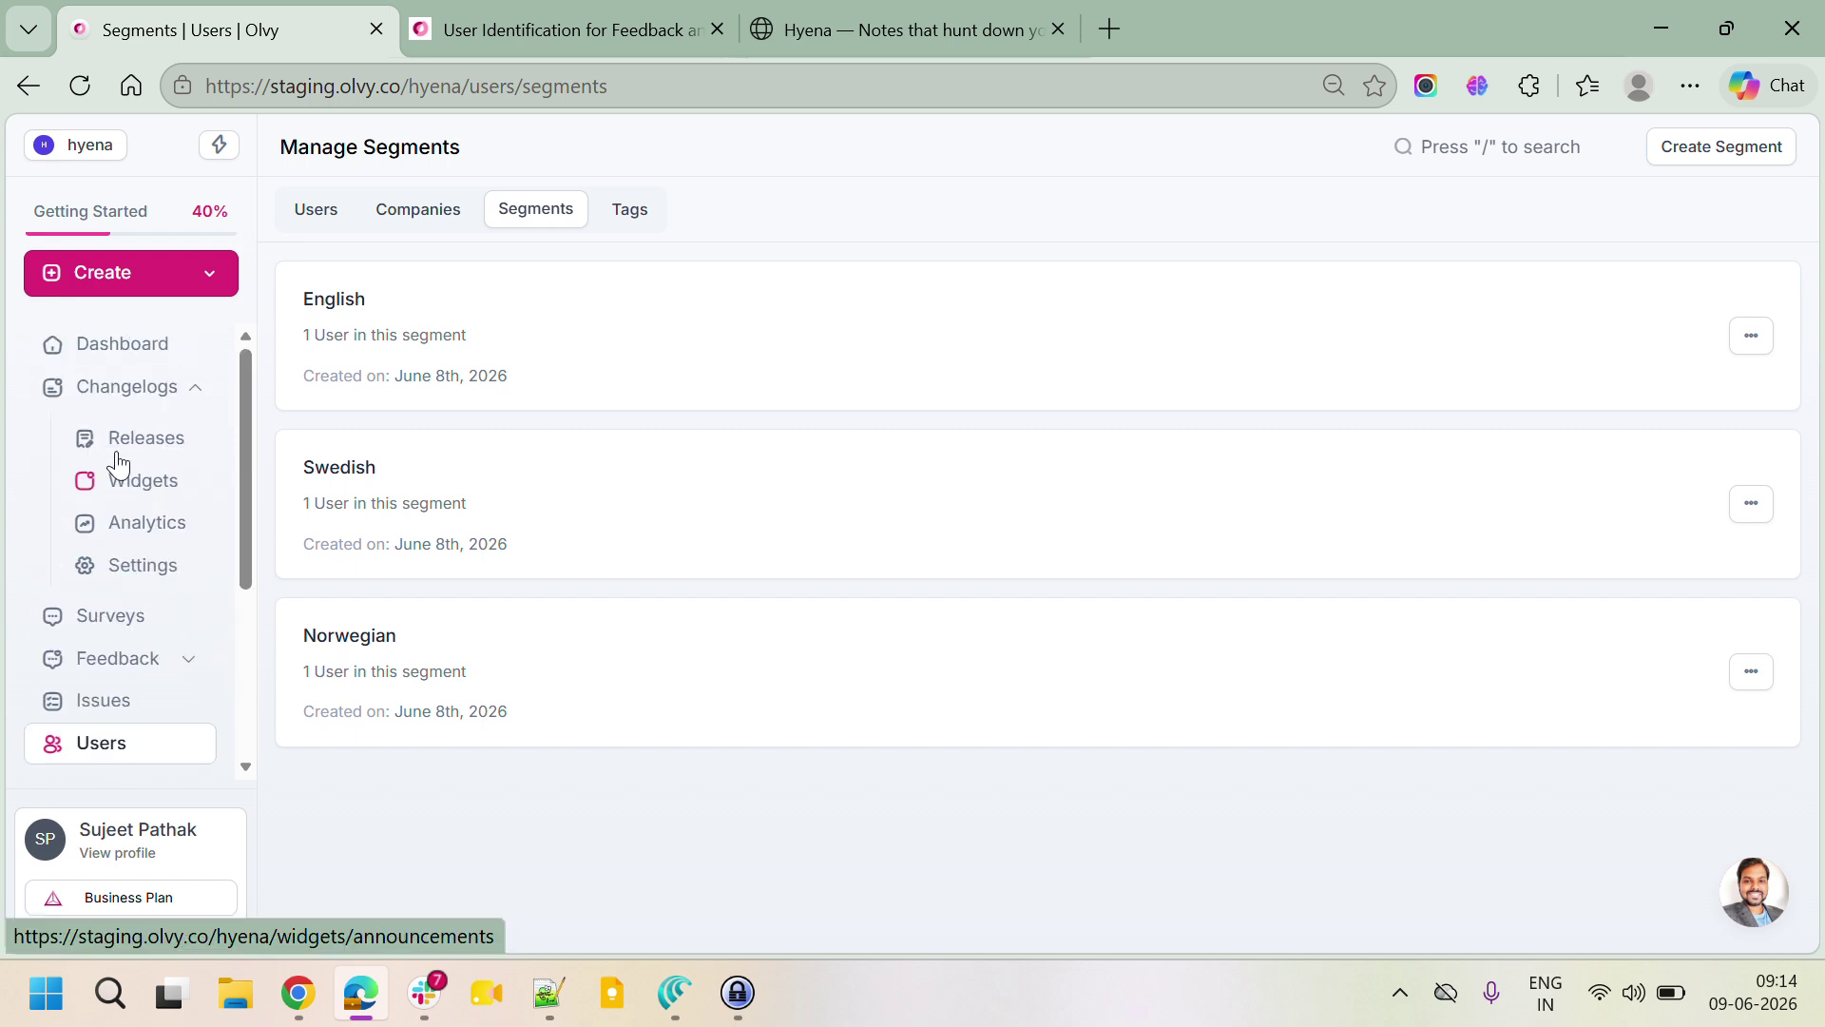
pyautogui.click(138, 442)
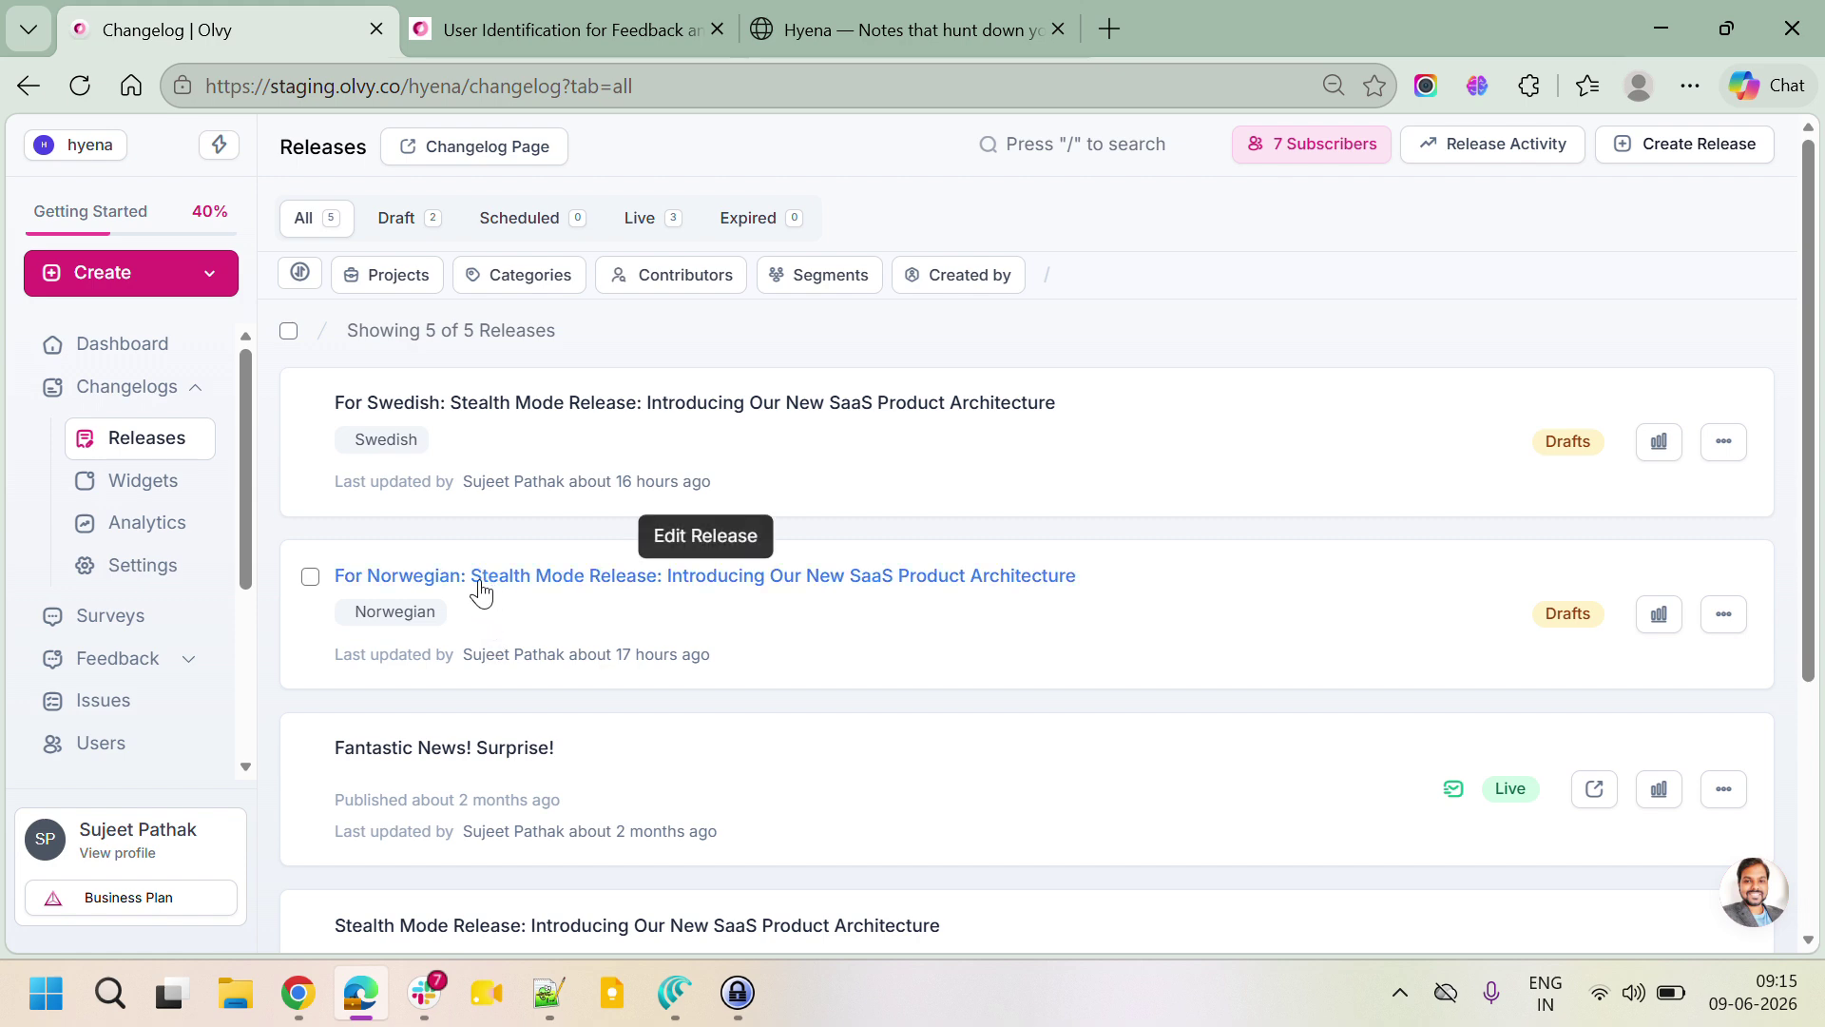
pyautogui.click(507, 588)
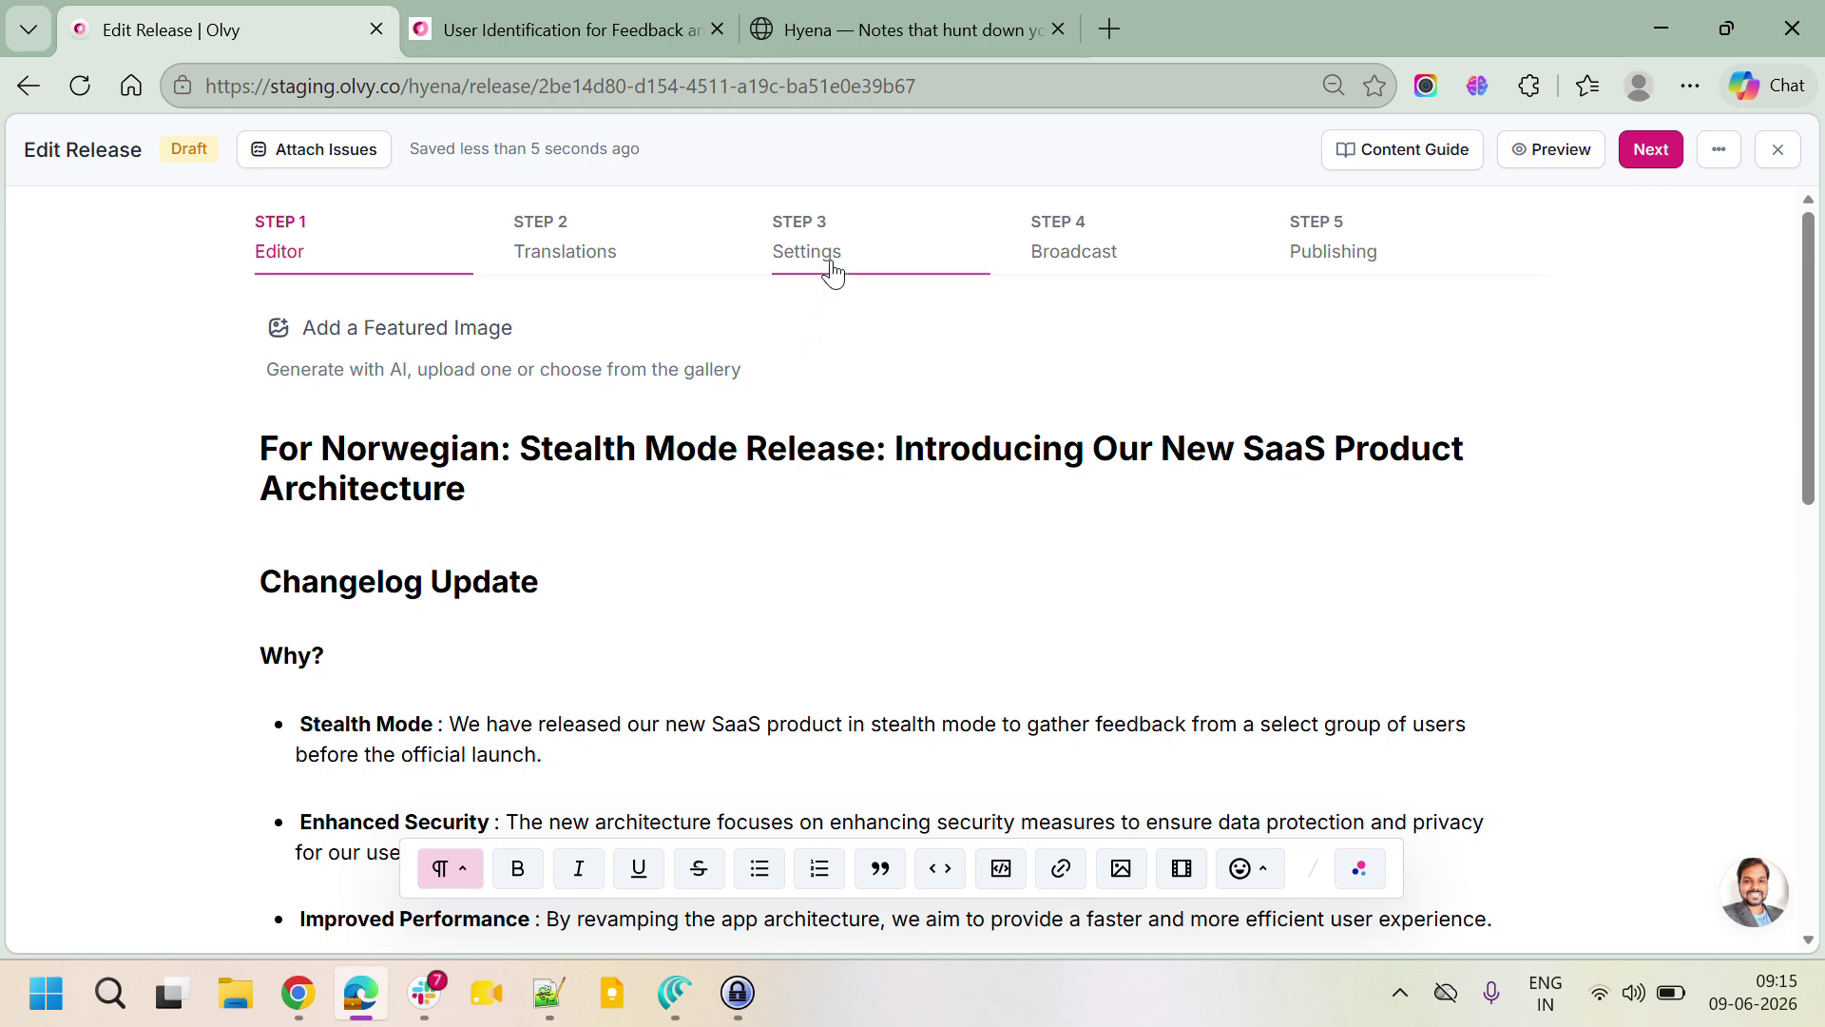
pyautogui.click(826, 256)
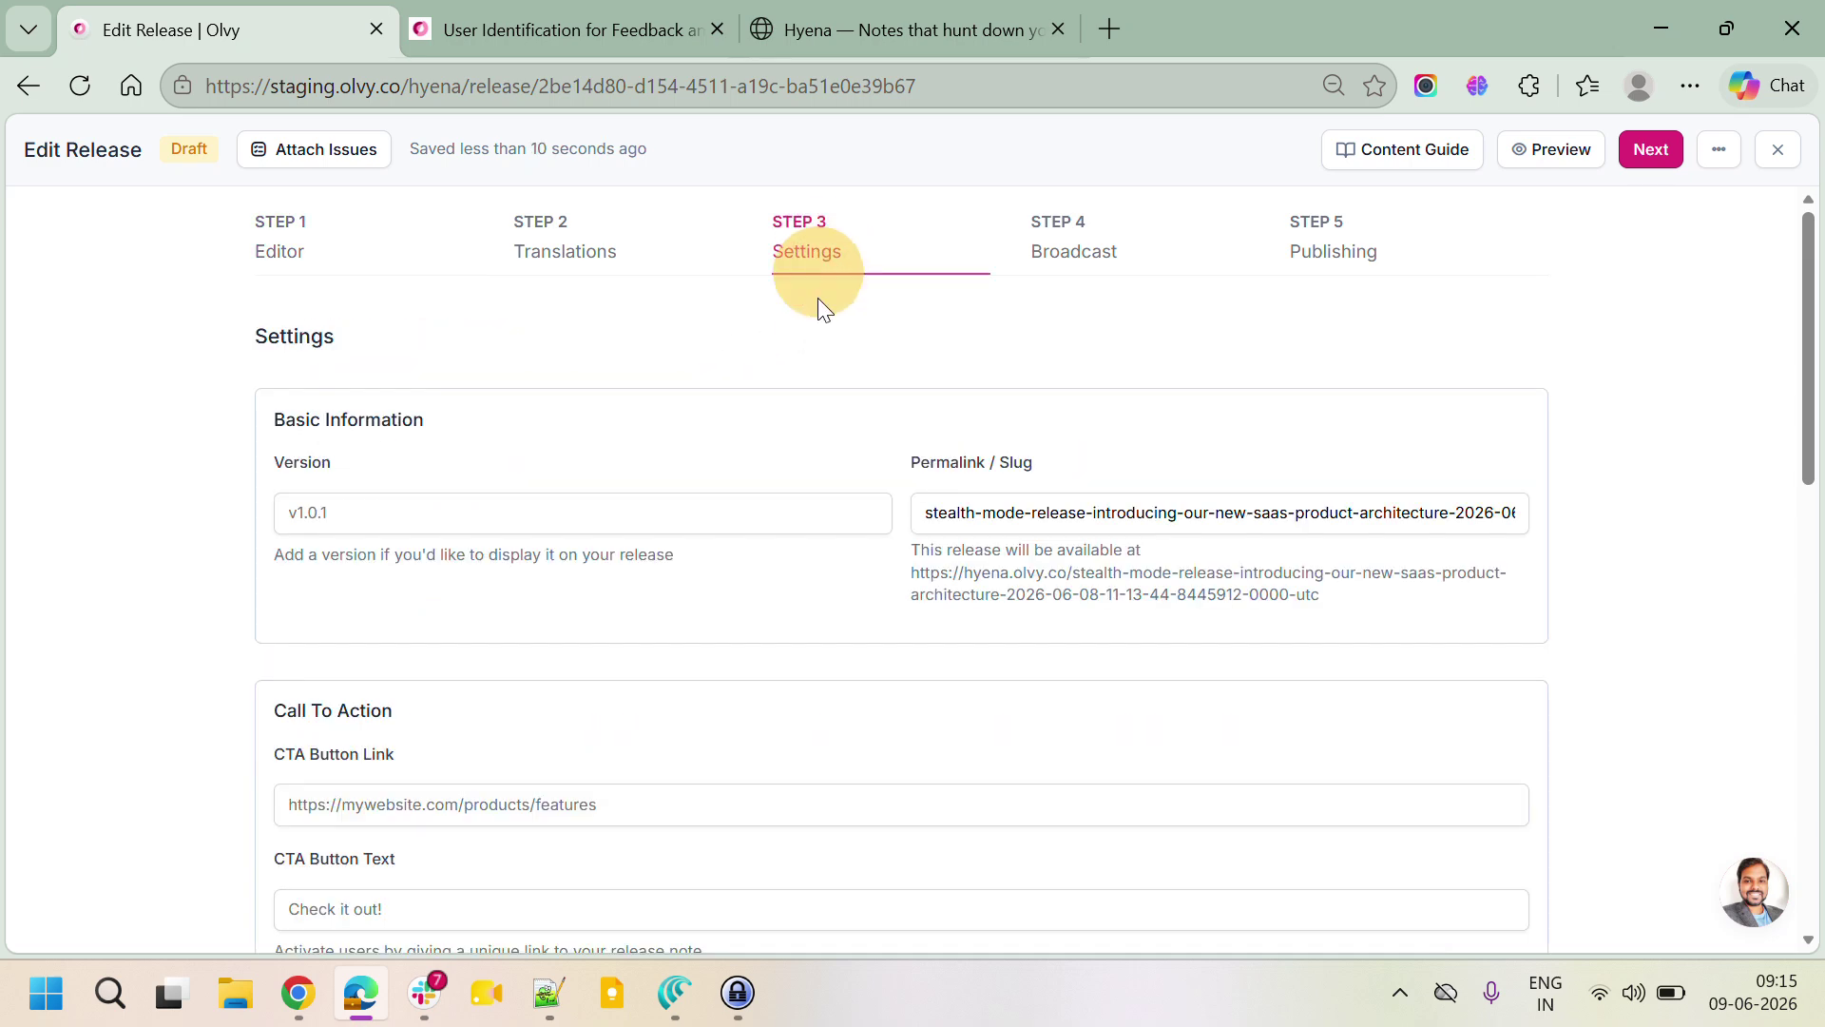
pyautogui.scroll(-10, 861, 575)
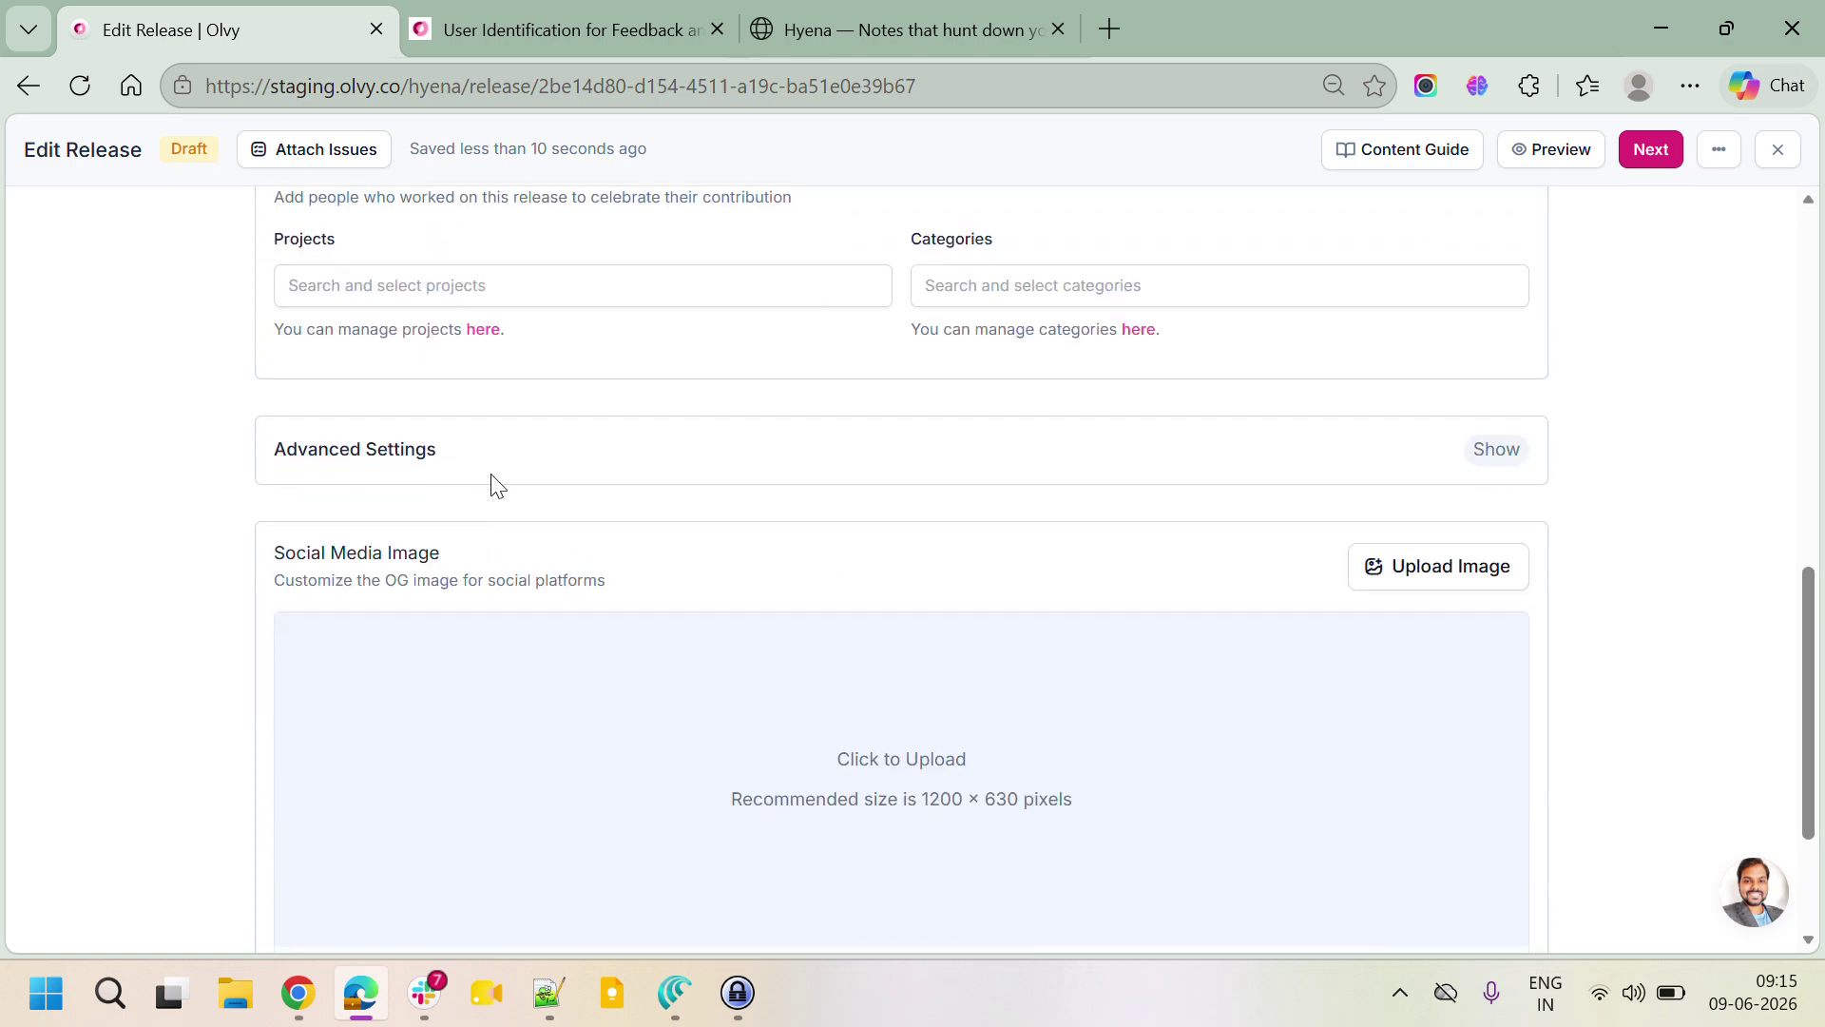
pyautogui.click(1498, 456)
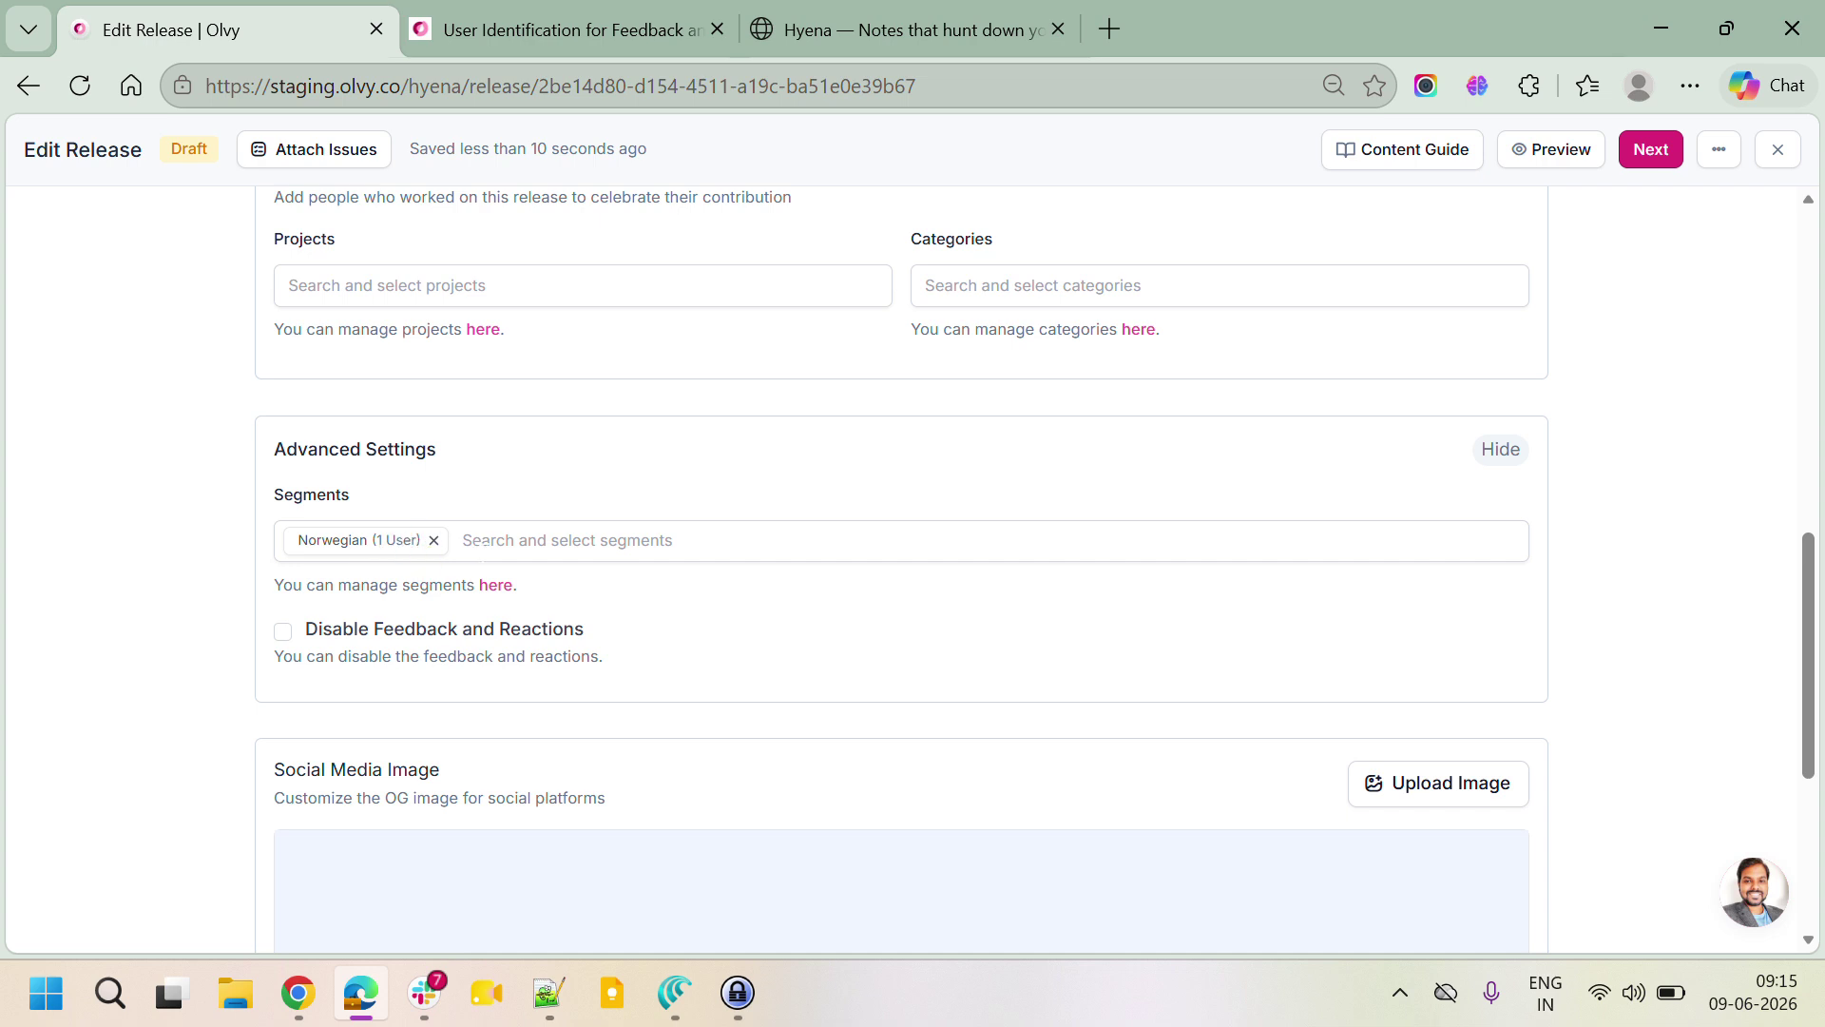
# Step: Look over the release's editor content and recheck the Norwegian segment in its advanced settings
pyautogui.scroll(10, 526, 591)
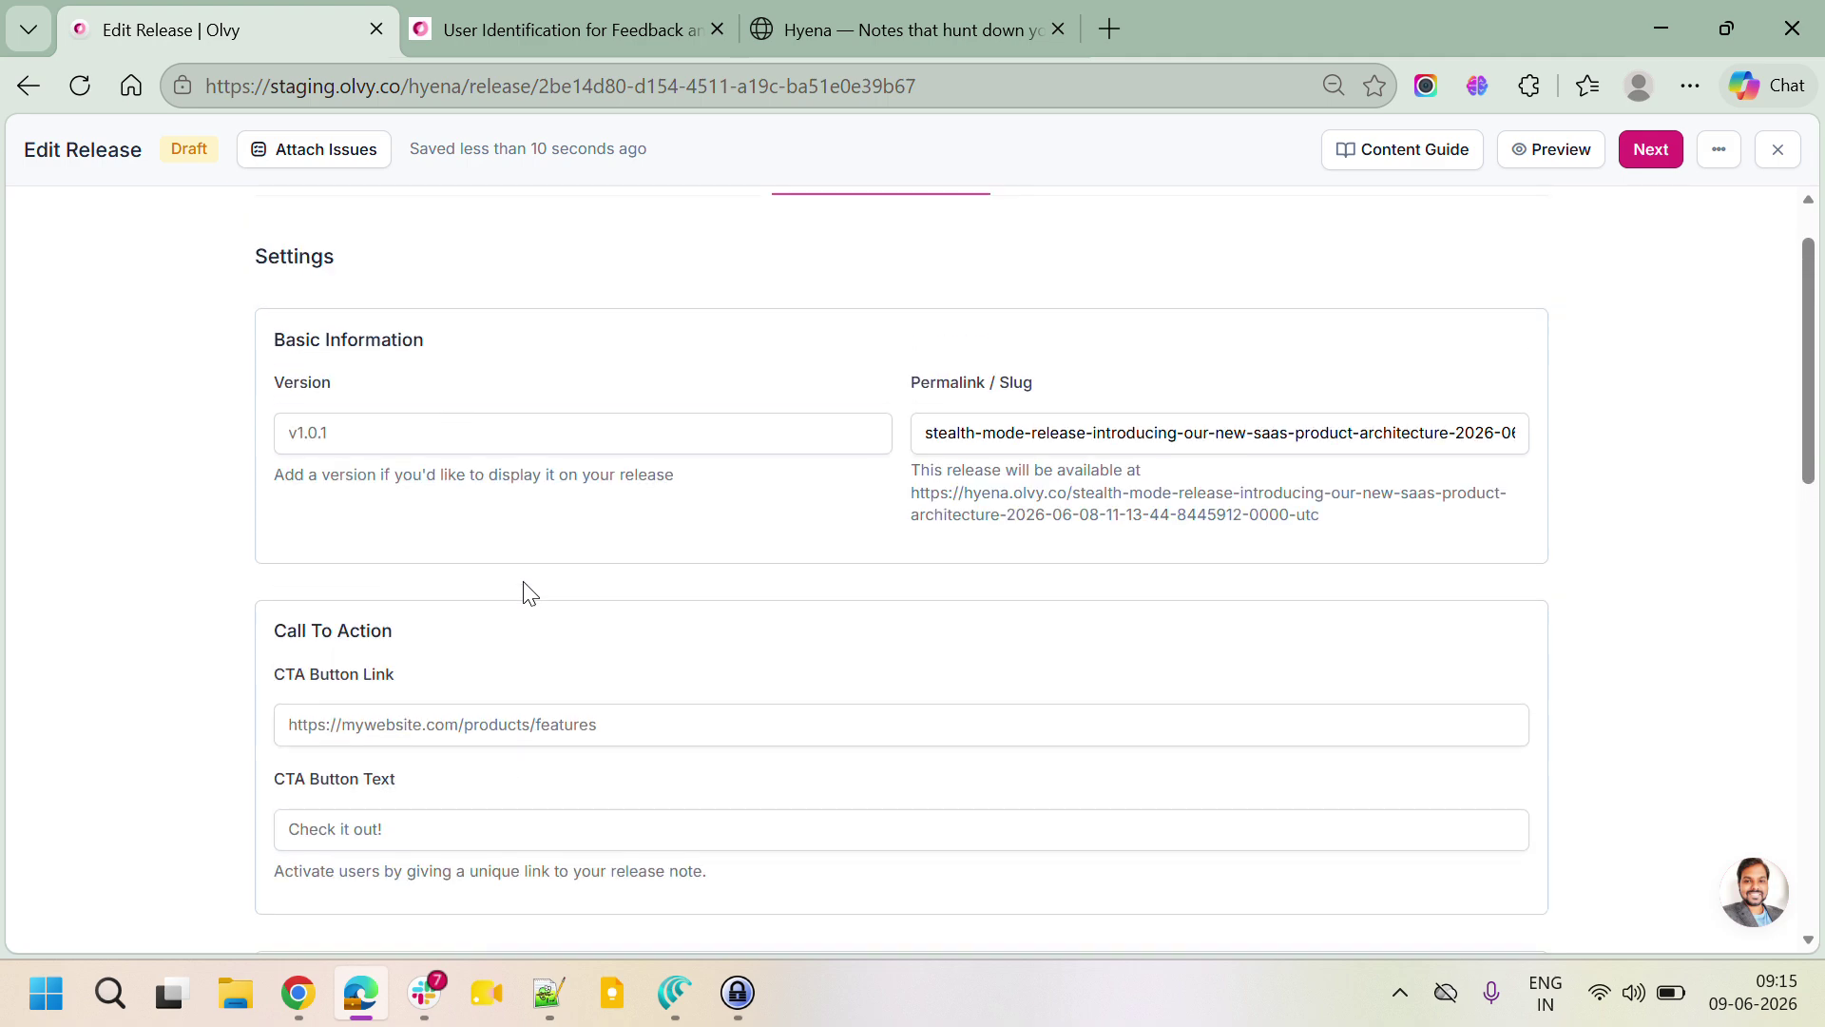
pyautogui.click(326, 266)
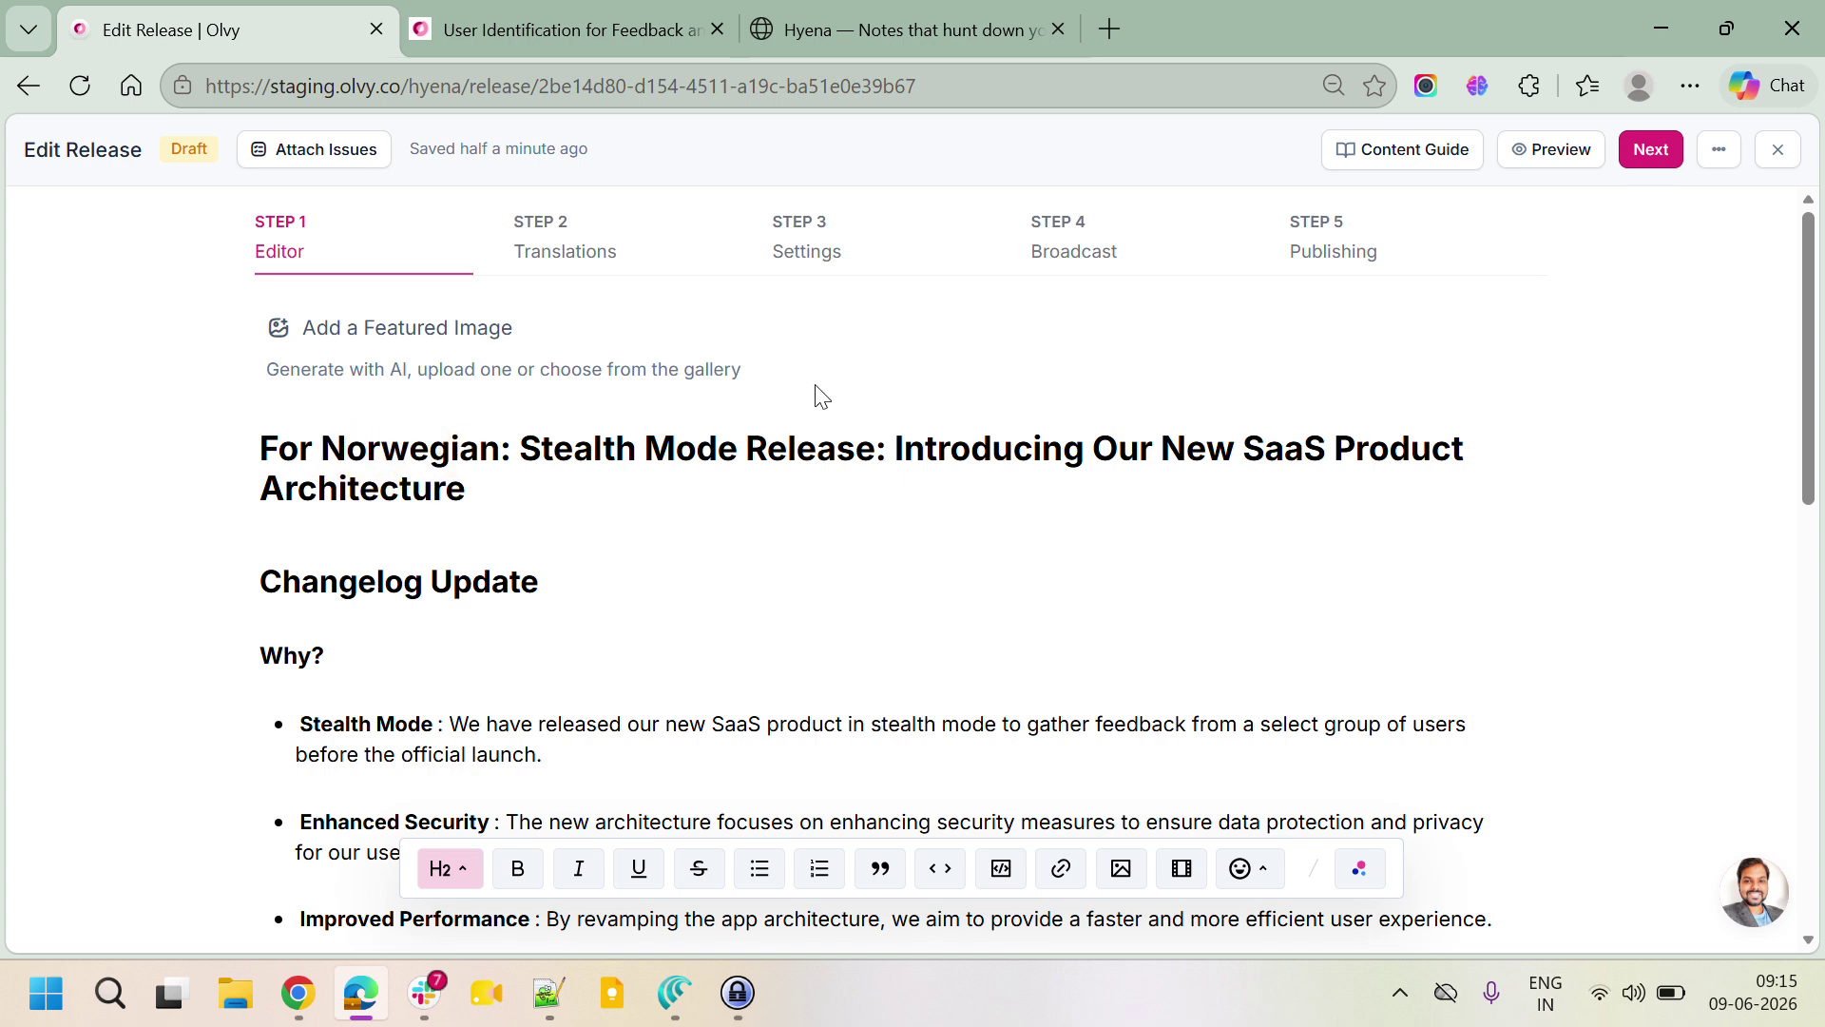
pyautogui.click(879, 242)
pyautogui.scroll(-7, 652, 611)
pyautogui.scroll(-4, 415, 685)
pyautogui.click(754, 326)
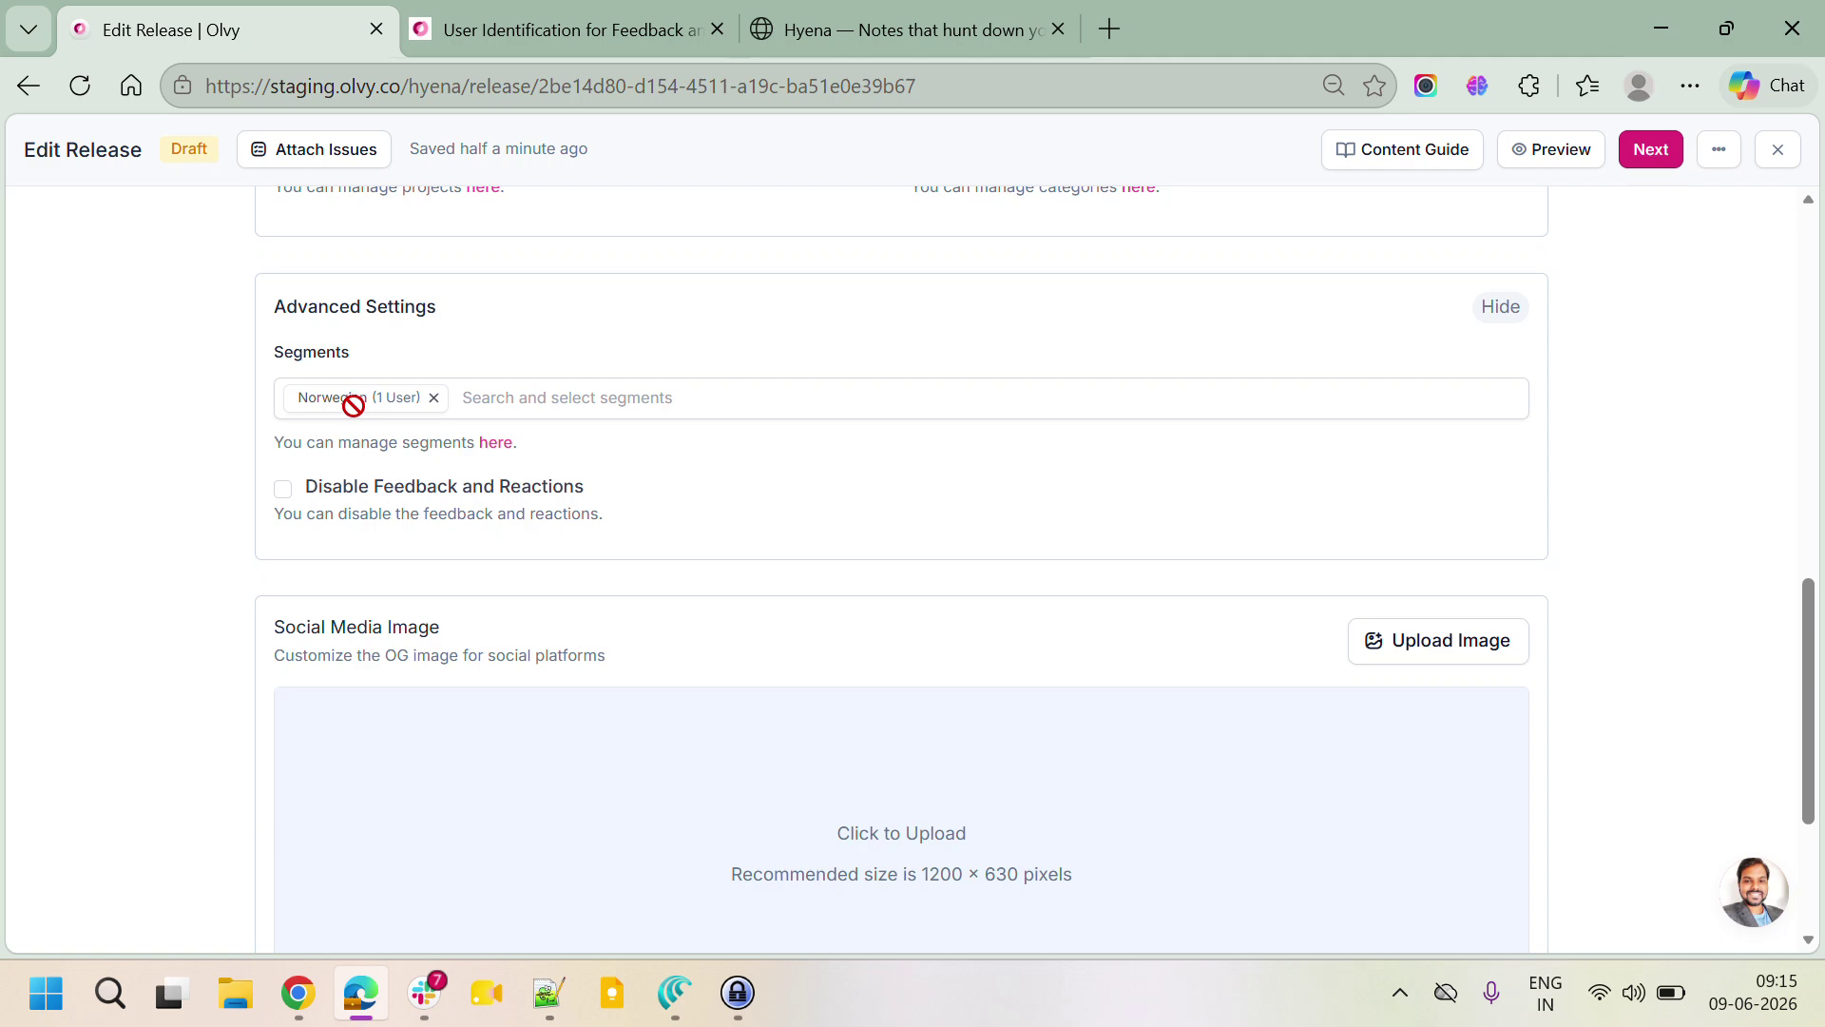
# Step: Advance the Norwegian release past the Broadcast stage to its publishing options
pyautogui.scroll(10, 888, 501)
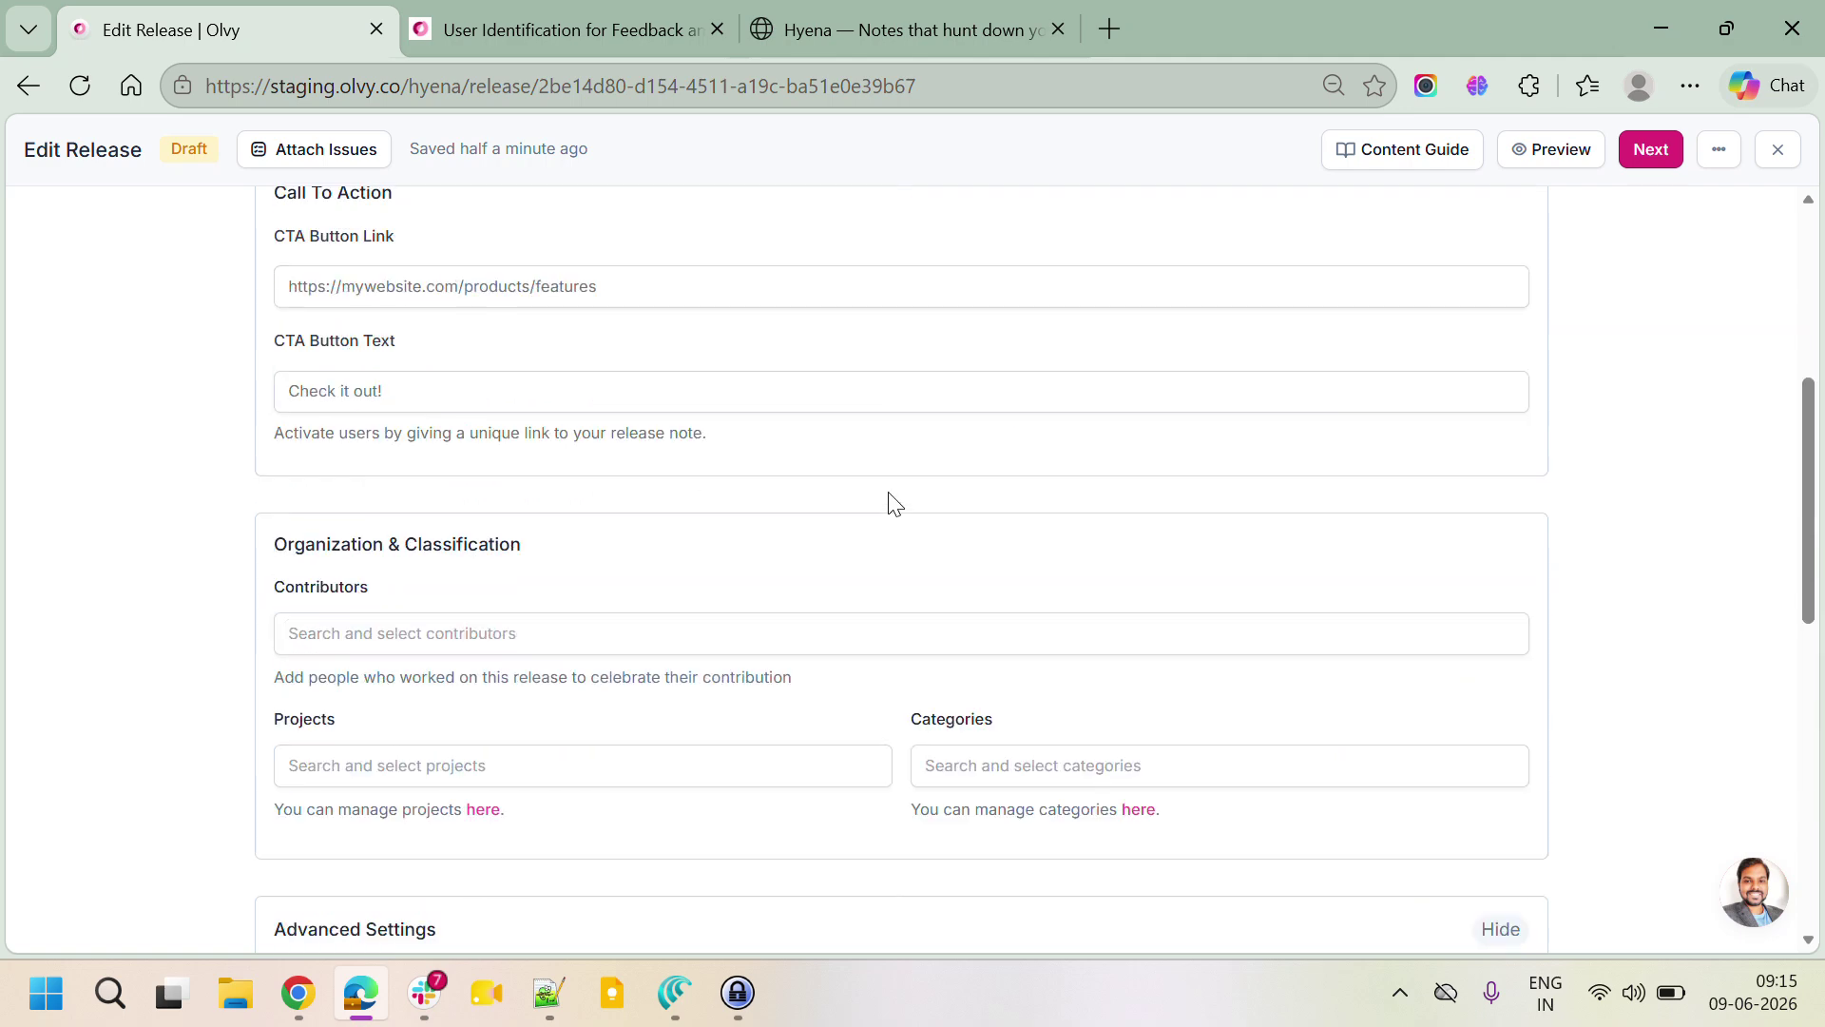
pyautogui.scroll(2, 895, 501)
pyautogui.click(1650, 148)
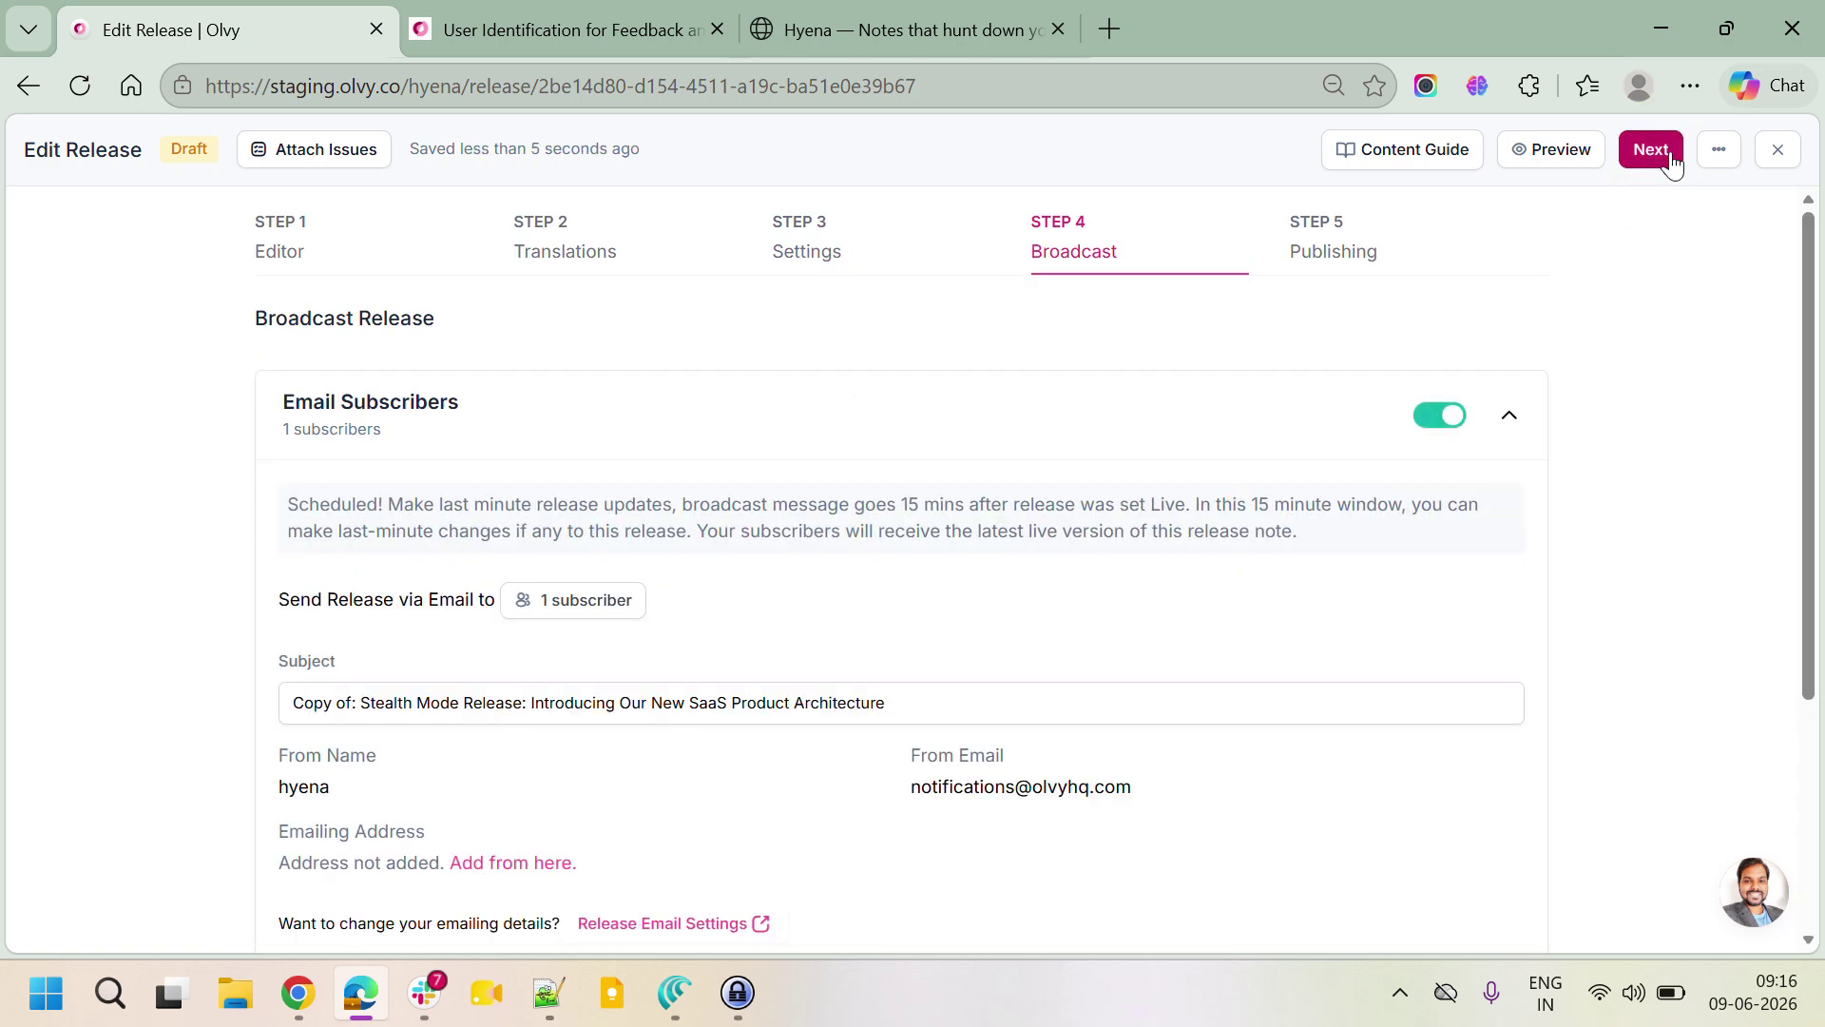
pyautogui.click(1651, 149)
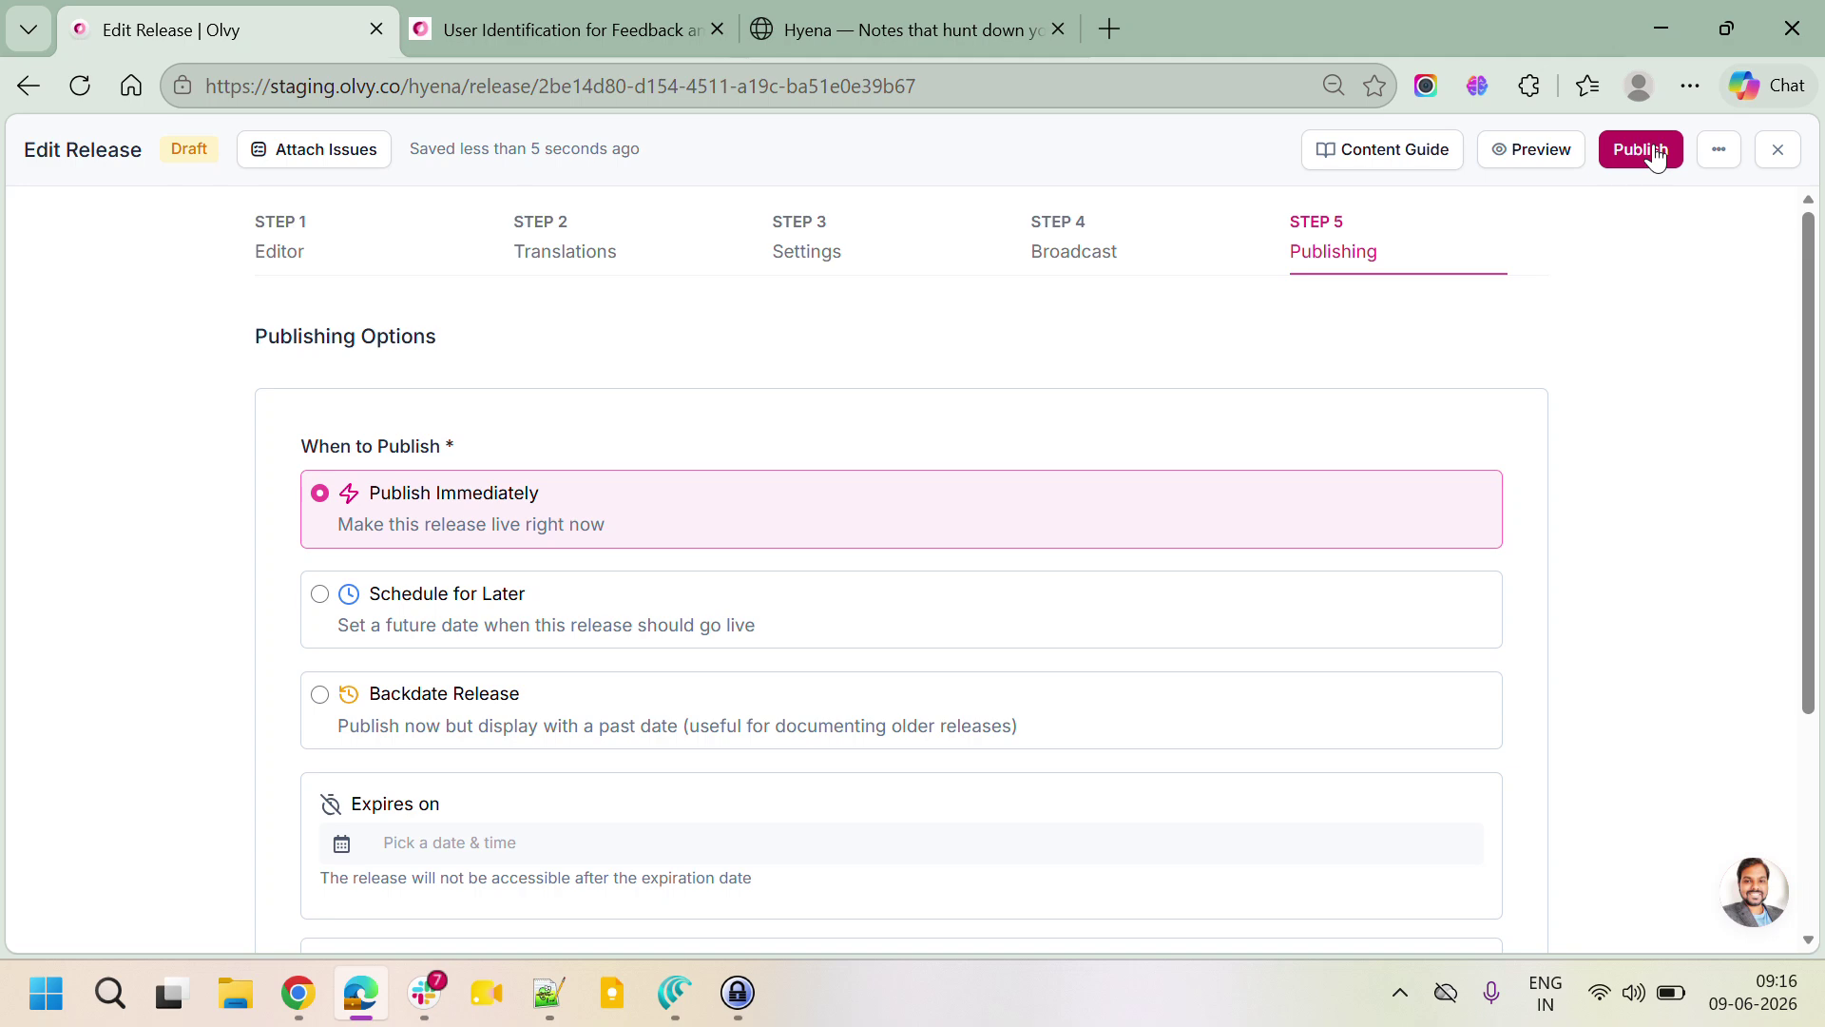
# Step: Publish the Norwegian release immediately and confirm notifying the selected channels
pyautogui.click(1653, 152)
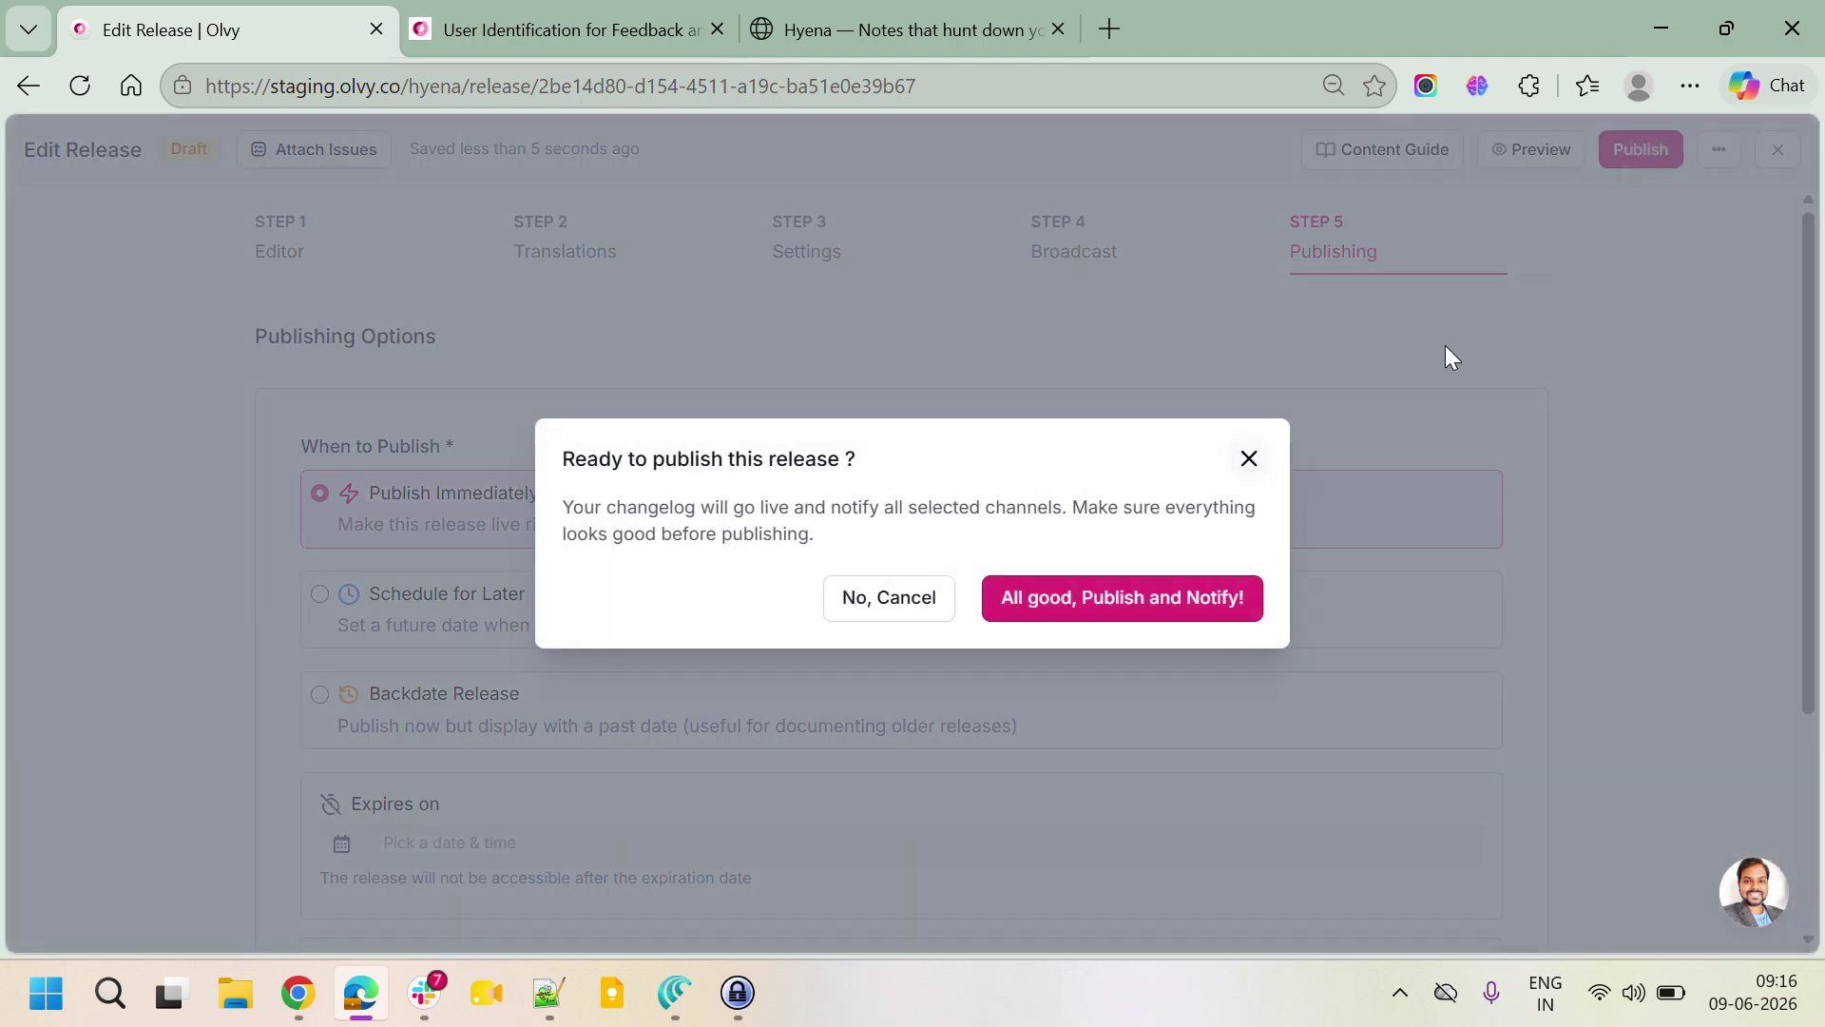
pyautogui.click(1072, 599)
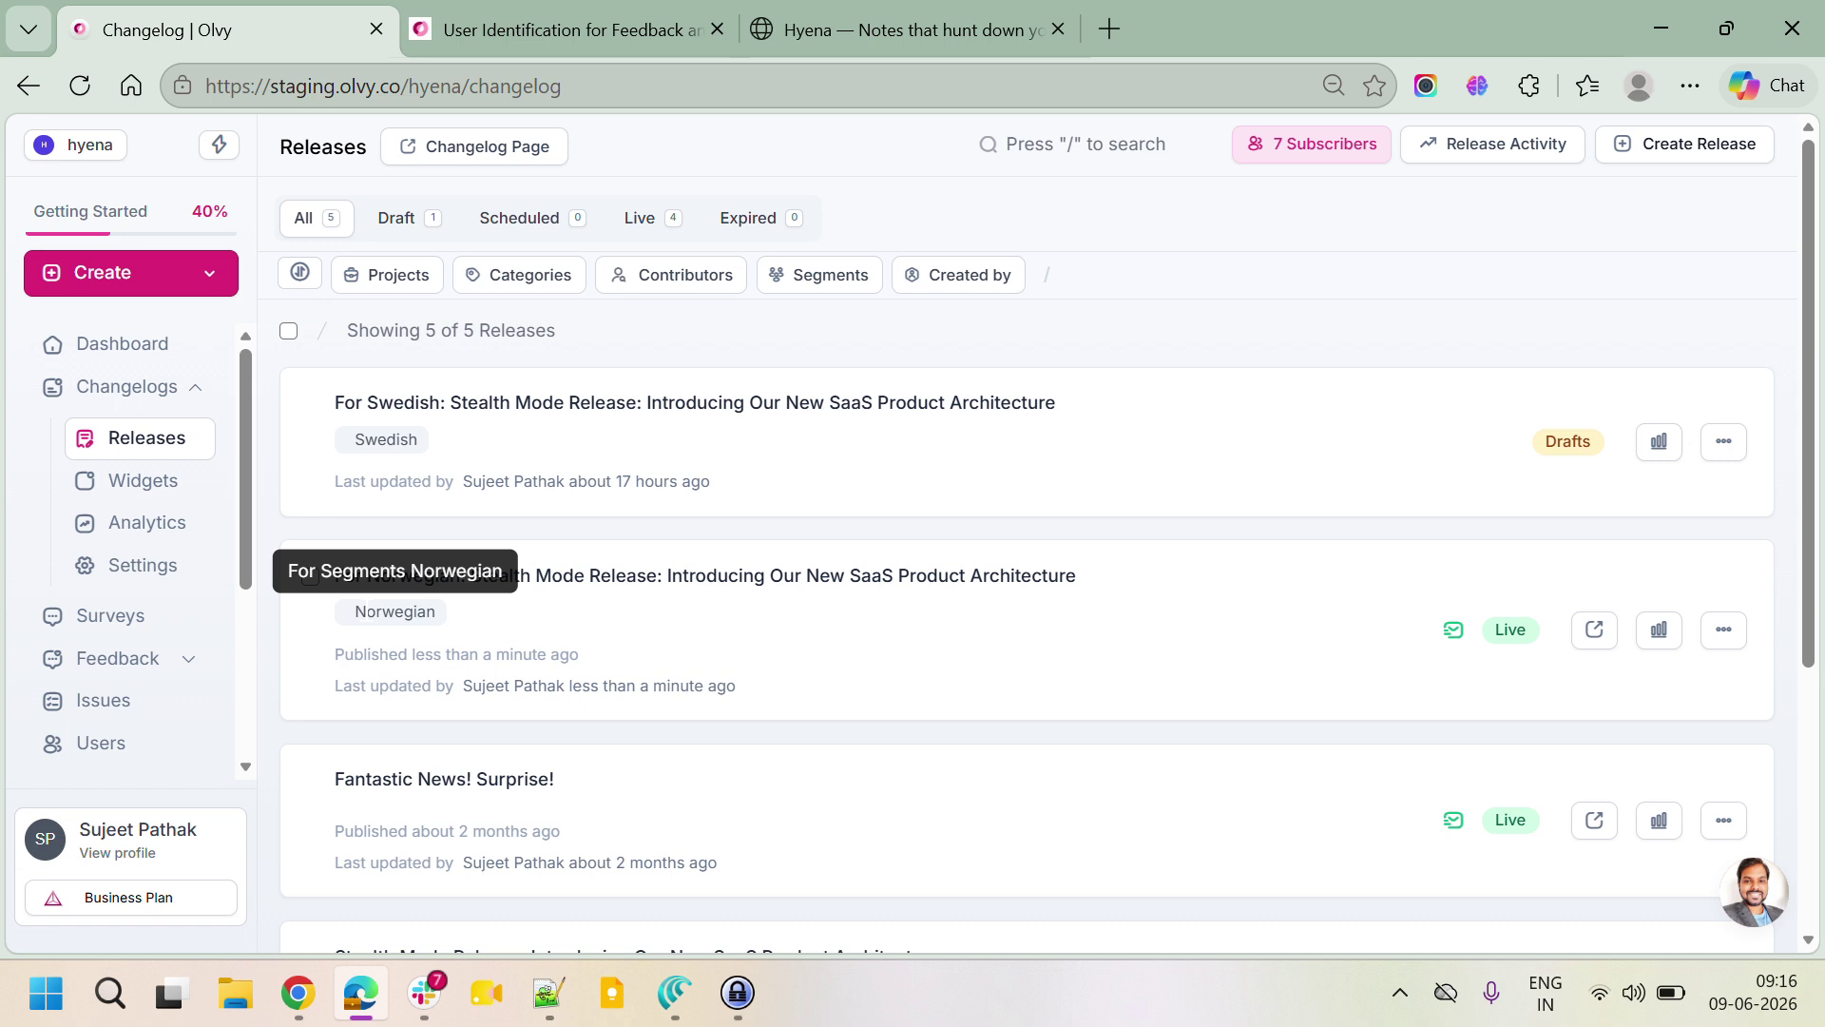
# Step: Switch to the Swedish user's Hyena session, reload the app, and open the What's New changelog
pyautogui.click(885, 23)
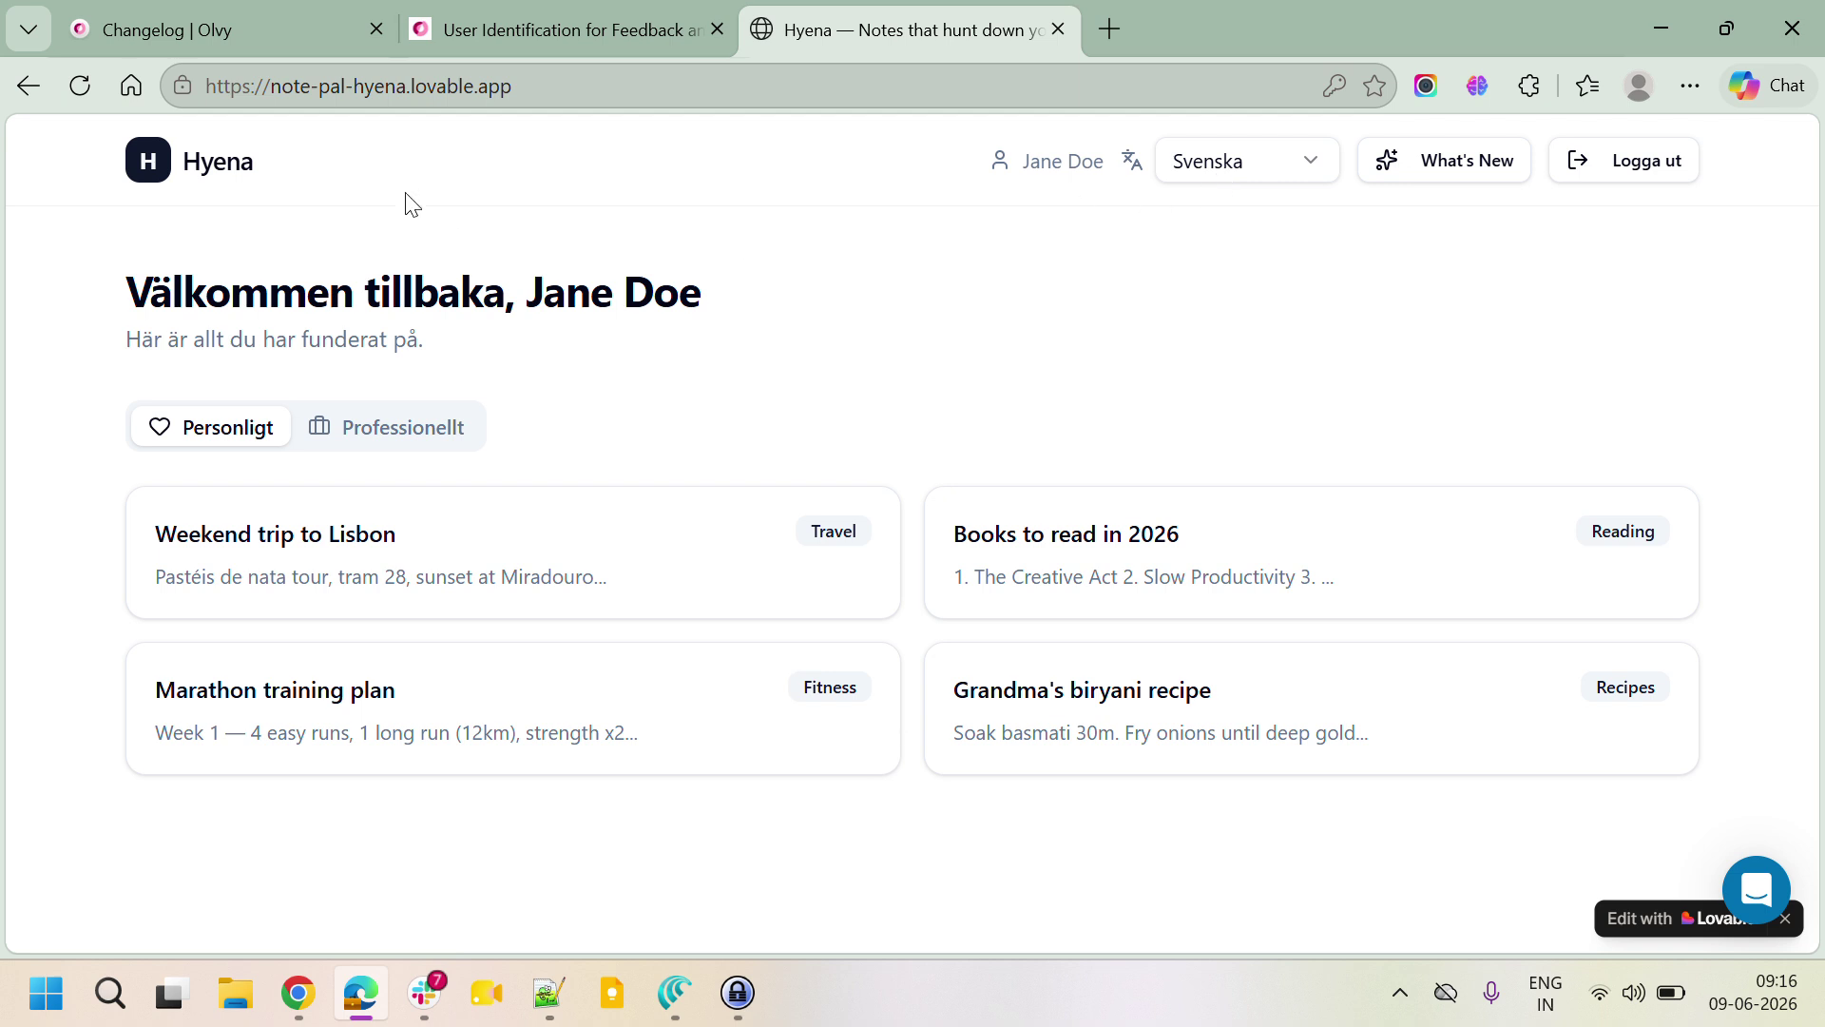
pyautogui.click(84, 88)
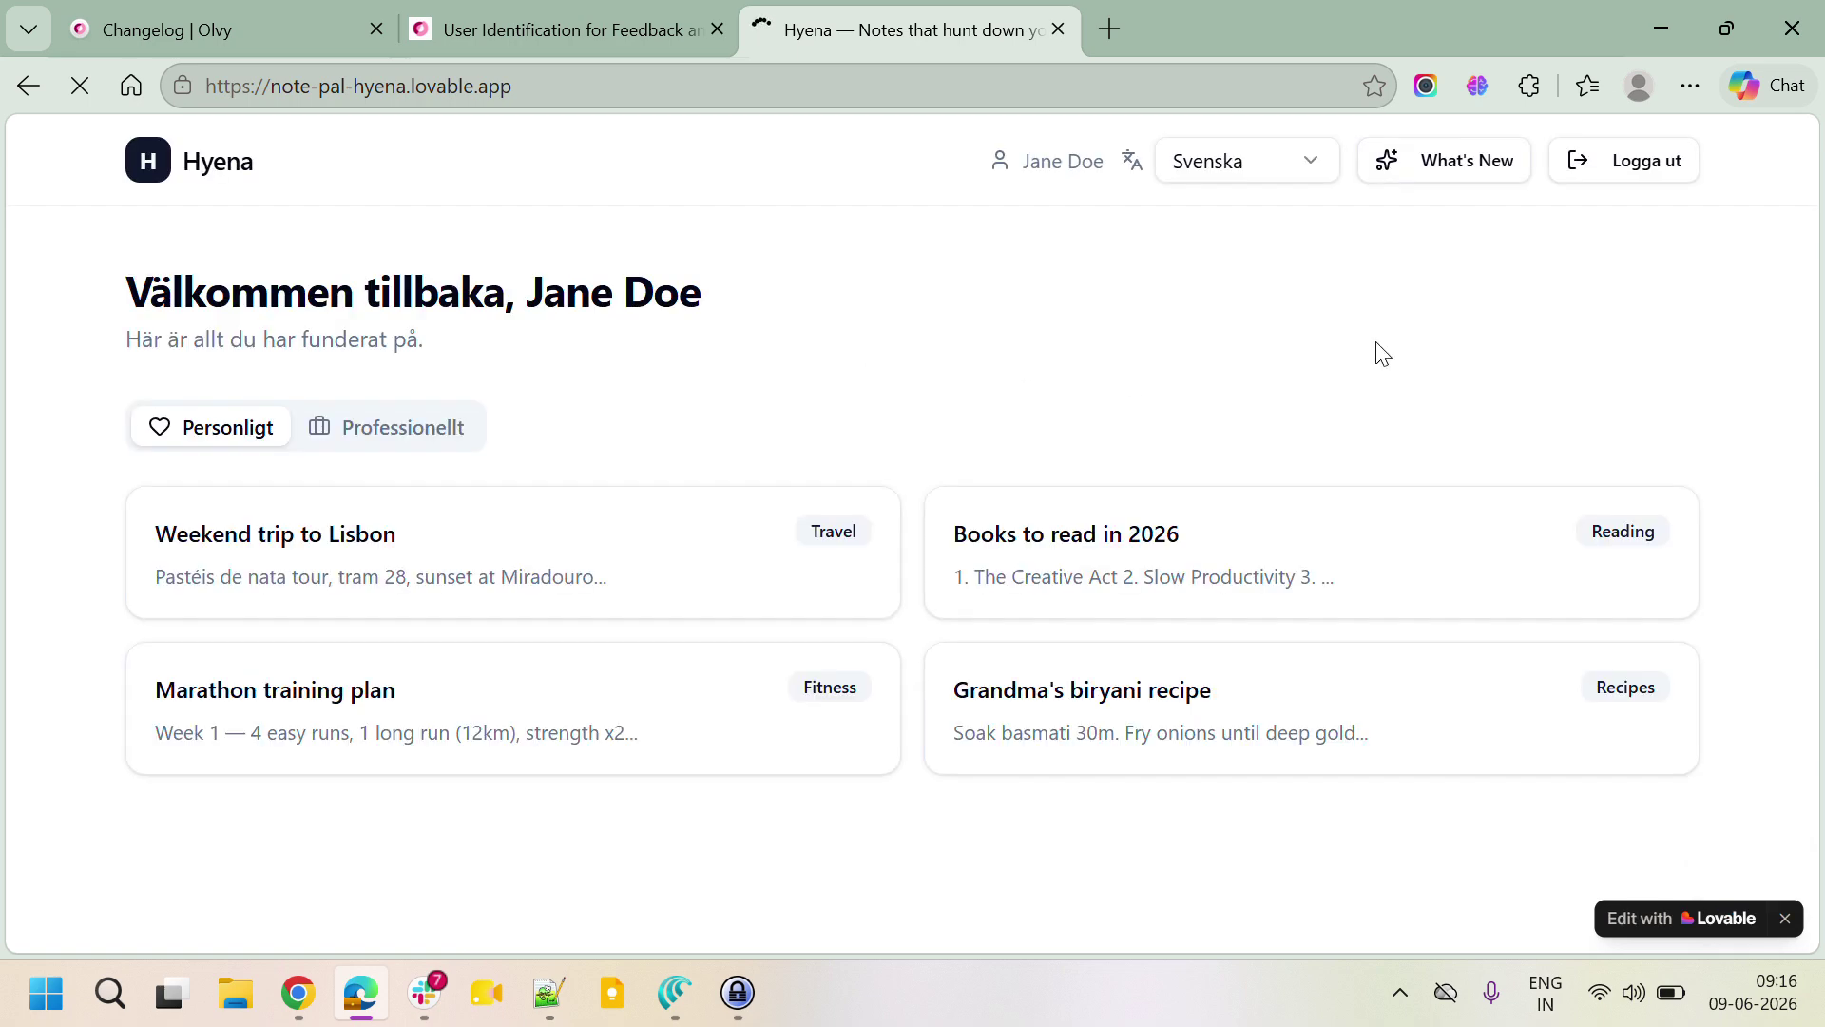
pyautogui.click(1464, 171)
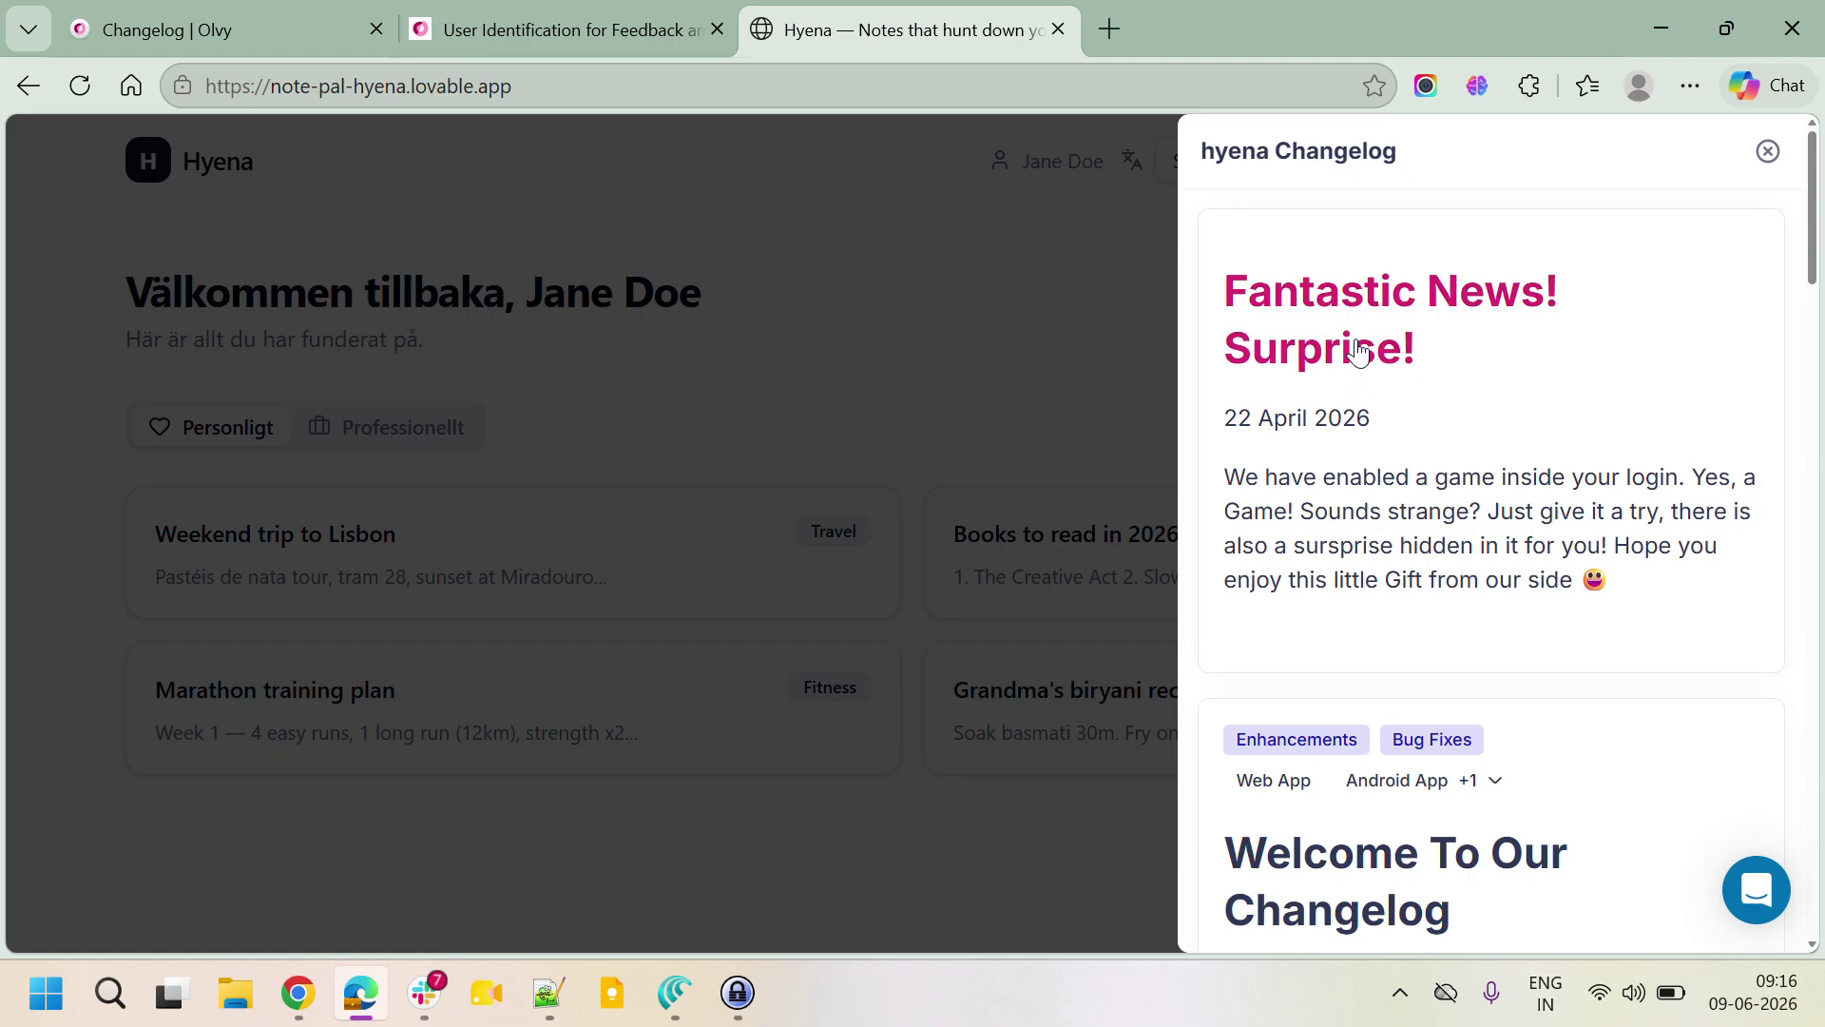
pyautogui.scroll(-10, 1386, 605)
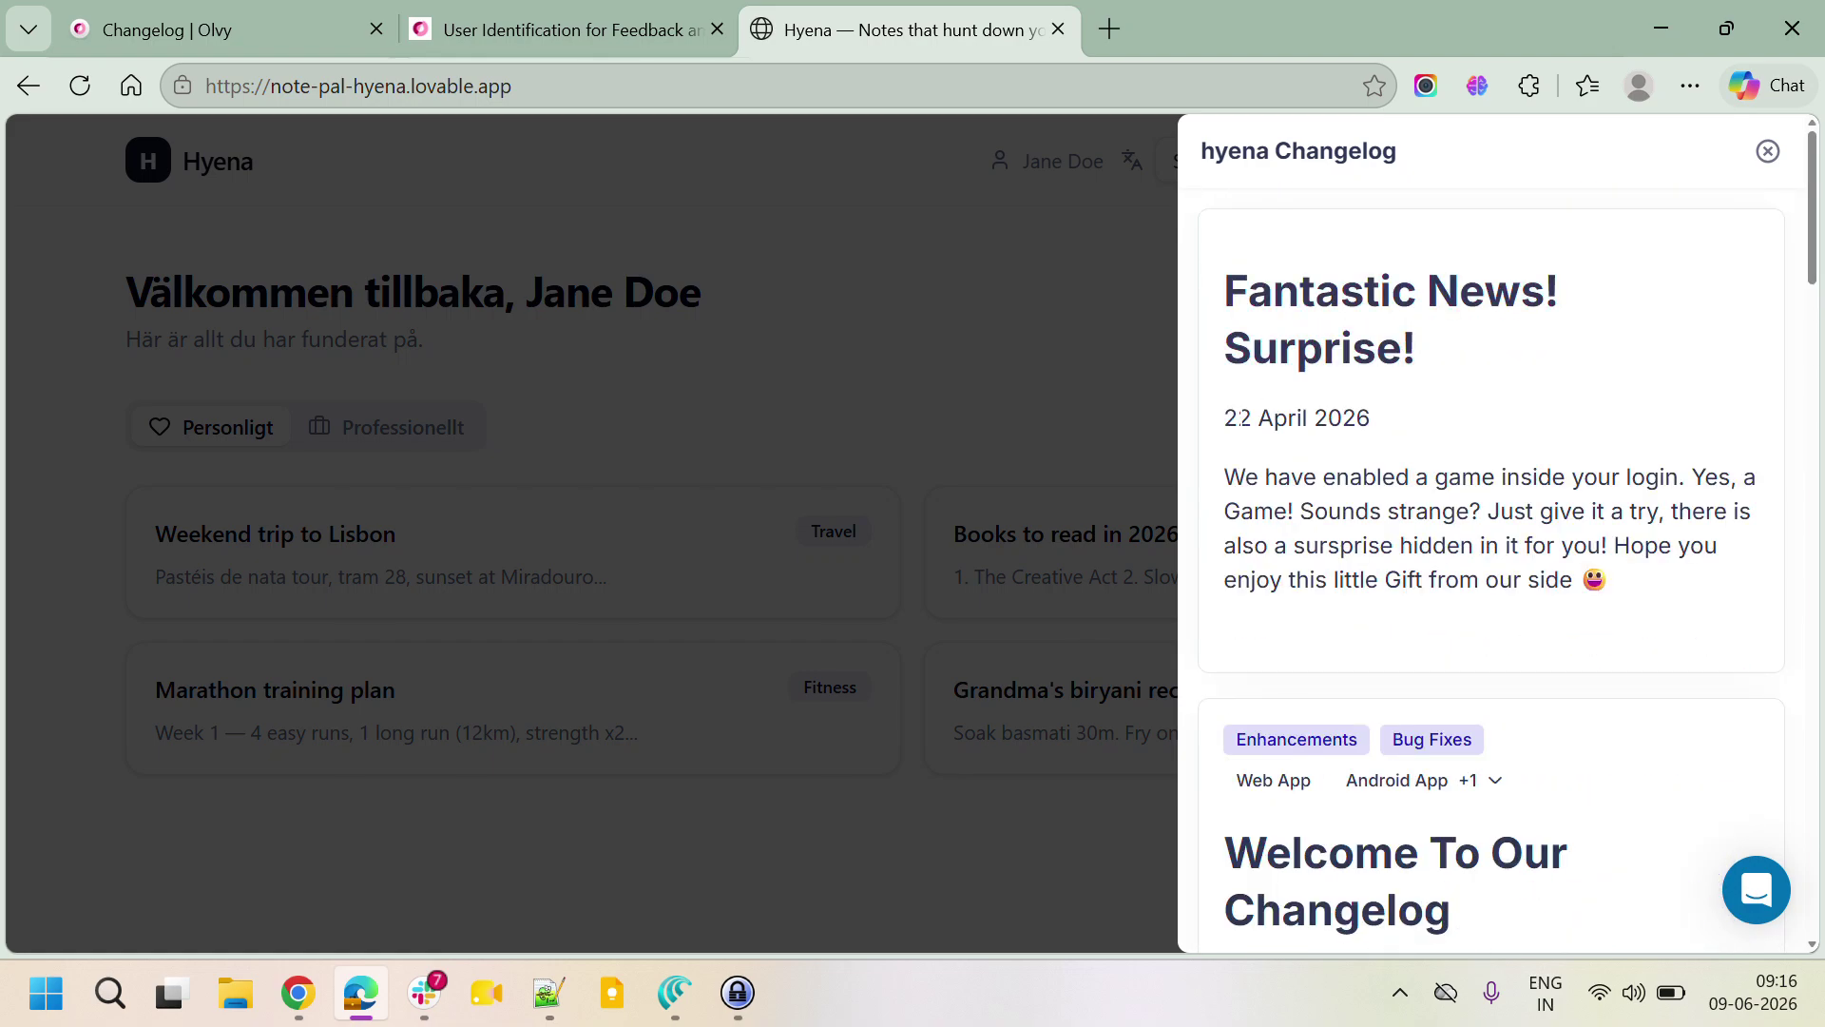
# Step: Compare the Norwegian release's segment label in Olvy with the Swedish user's changelog entries, and close the changelog widget
pyautogui.click(294, 24)
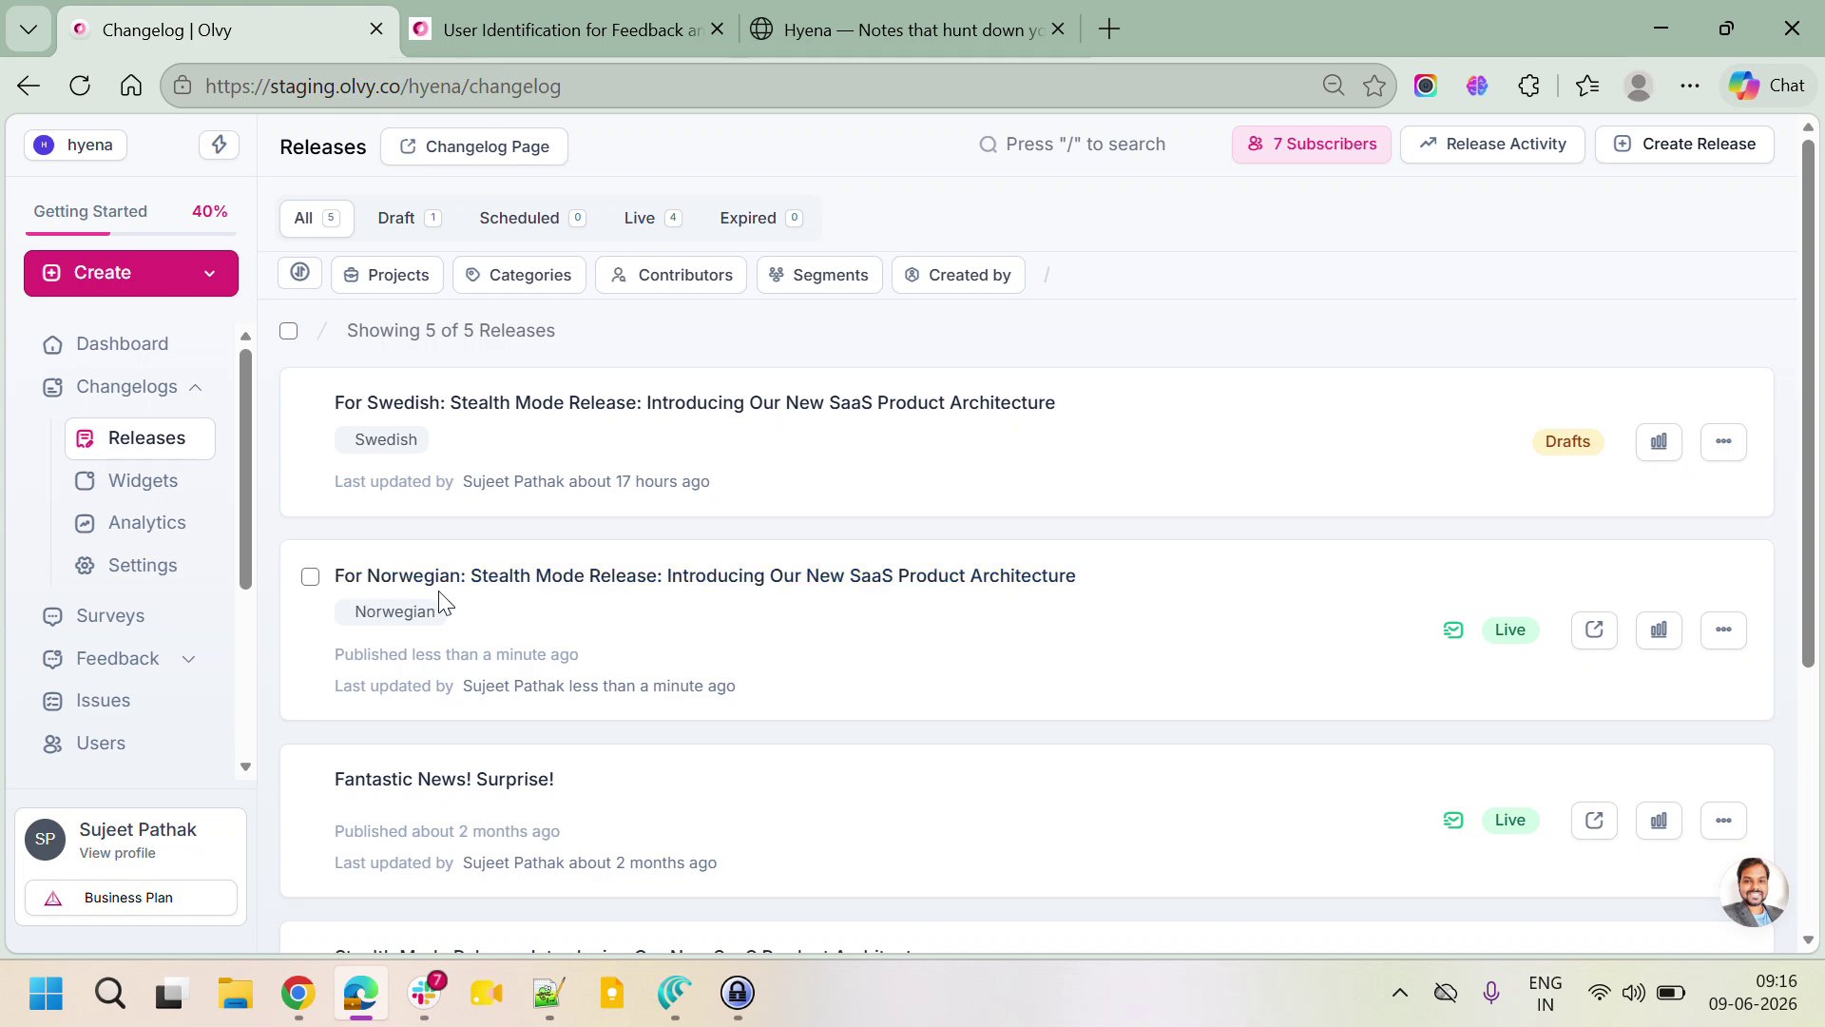
pyautogui.click(827, 29)
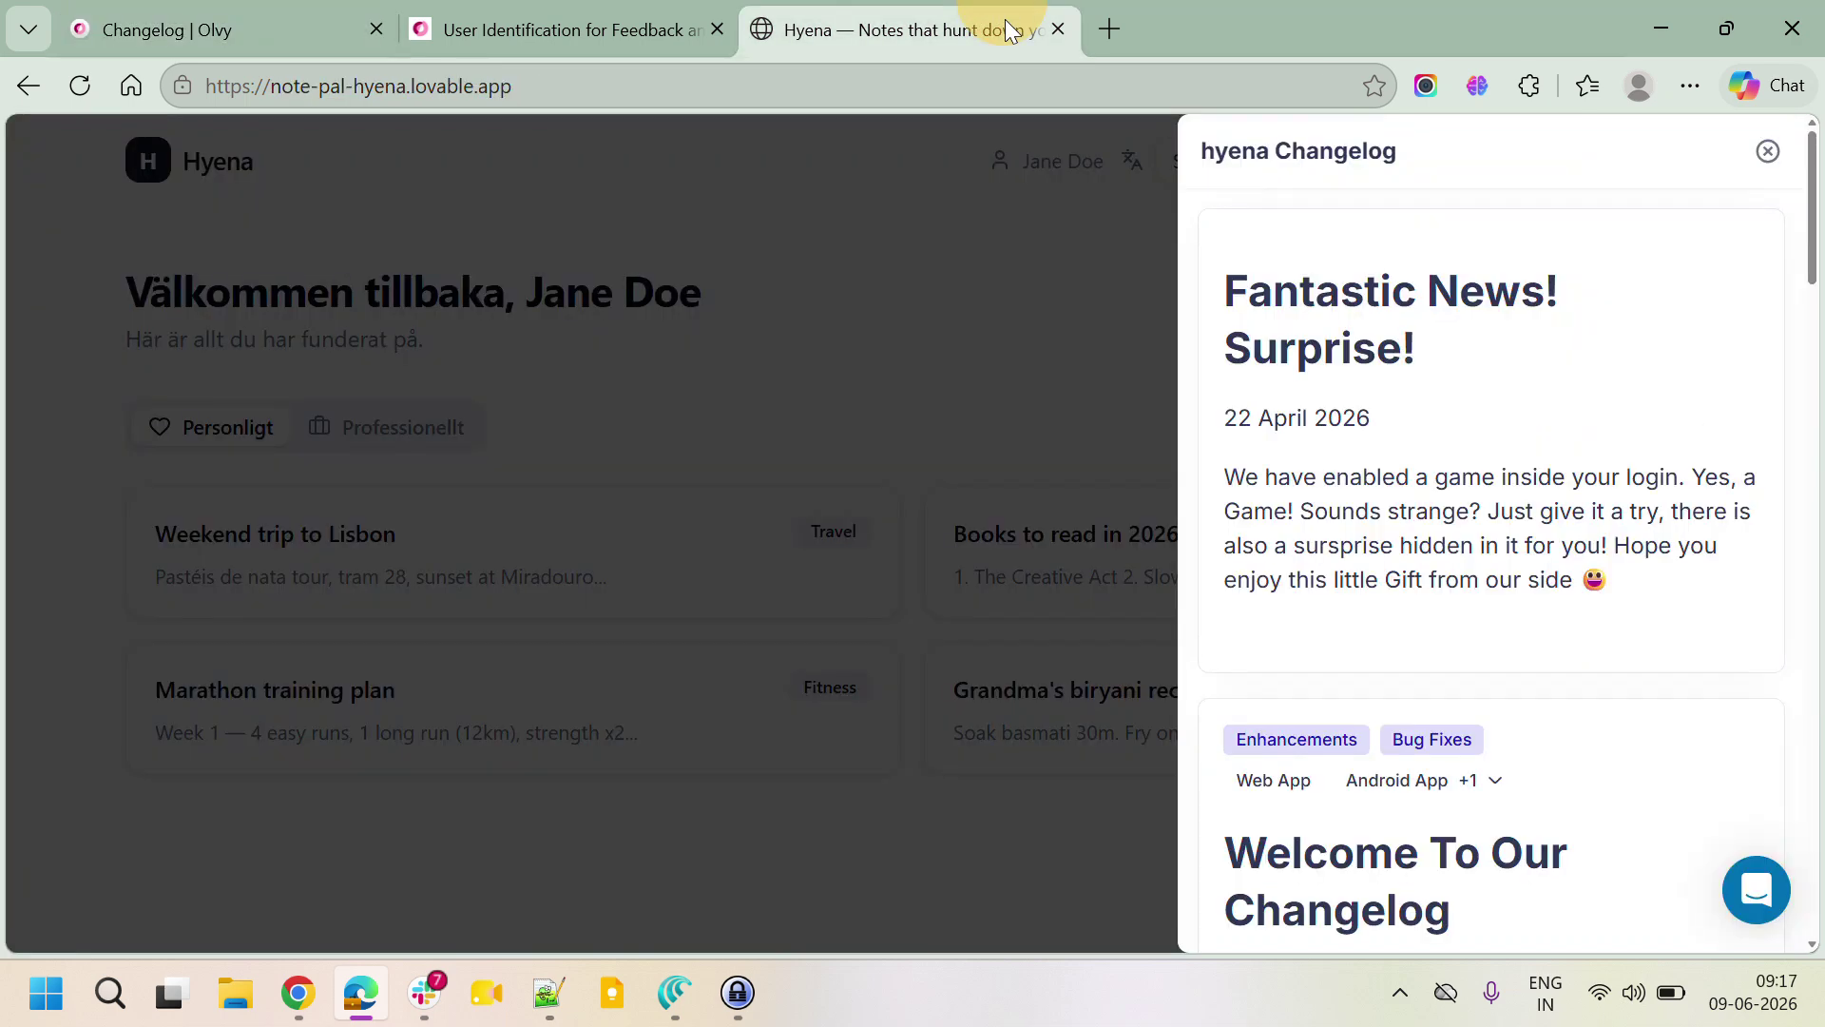
pyautogui.scroll(-1, 1606, 409)
pyautogui.scroll(-5, 1601, 415)
pyautogui.scroll(8, 1601, 415)
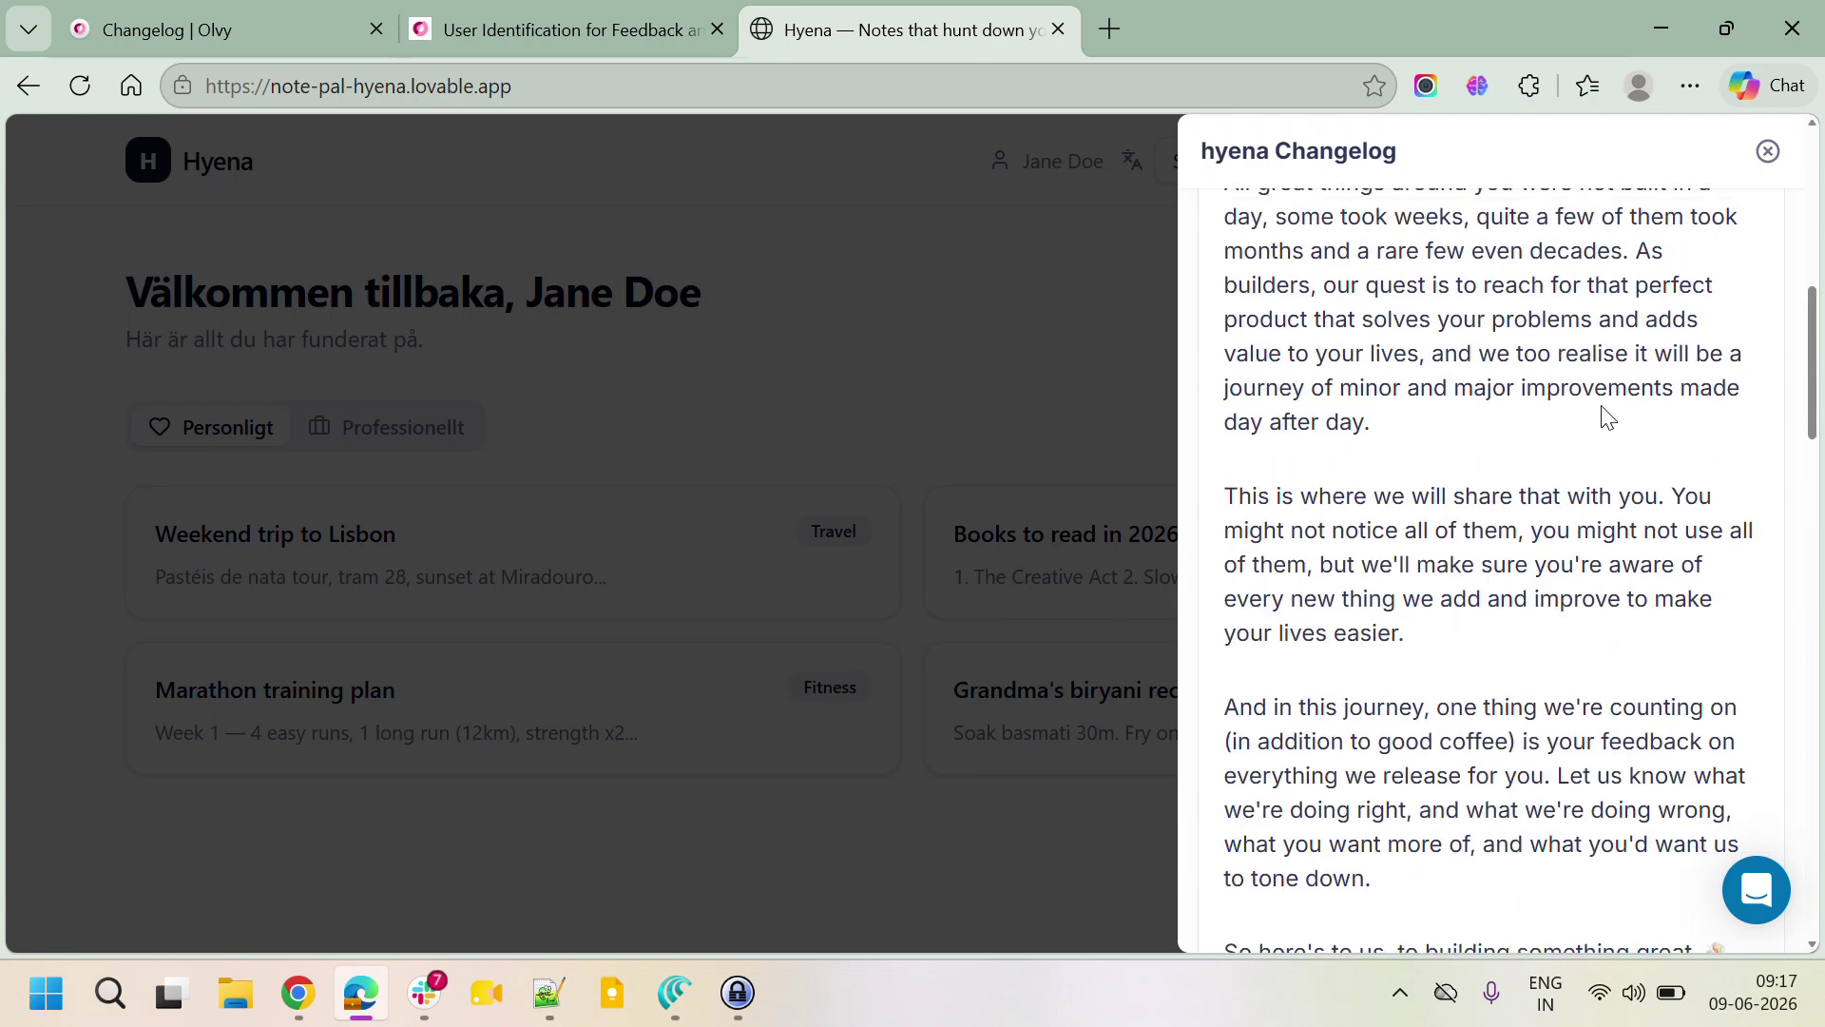
pyautogui.click(1006, 316)
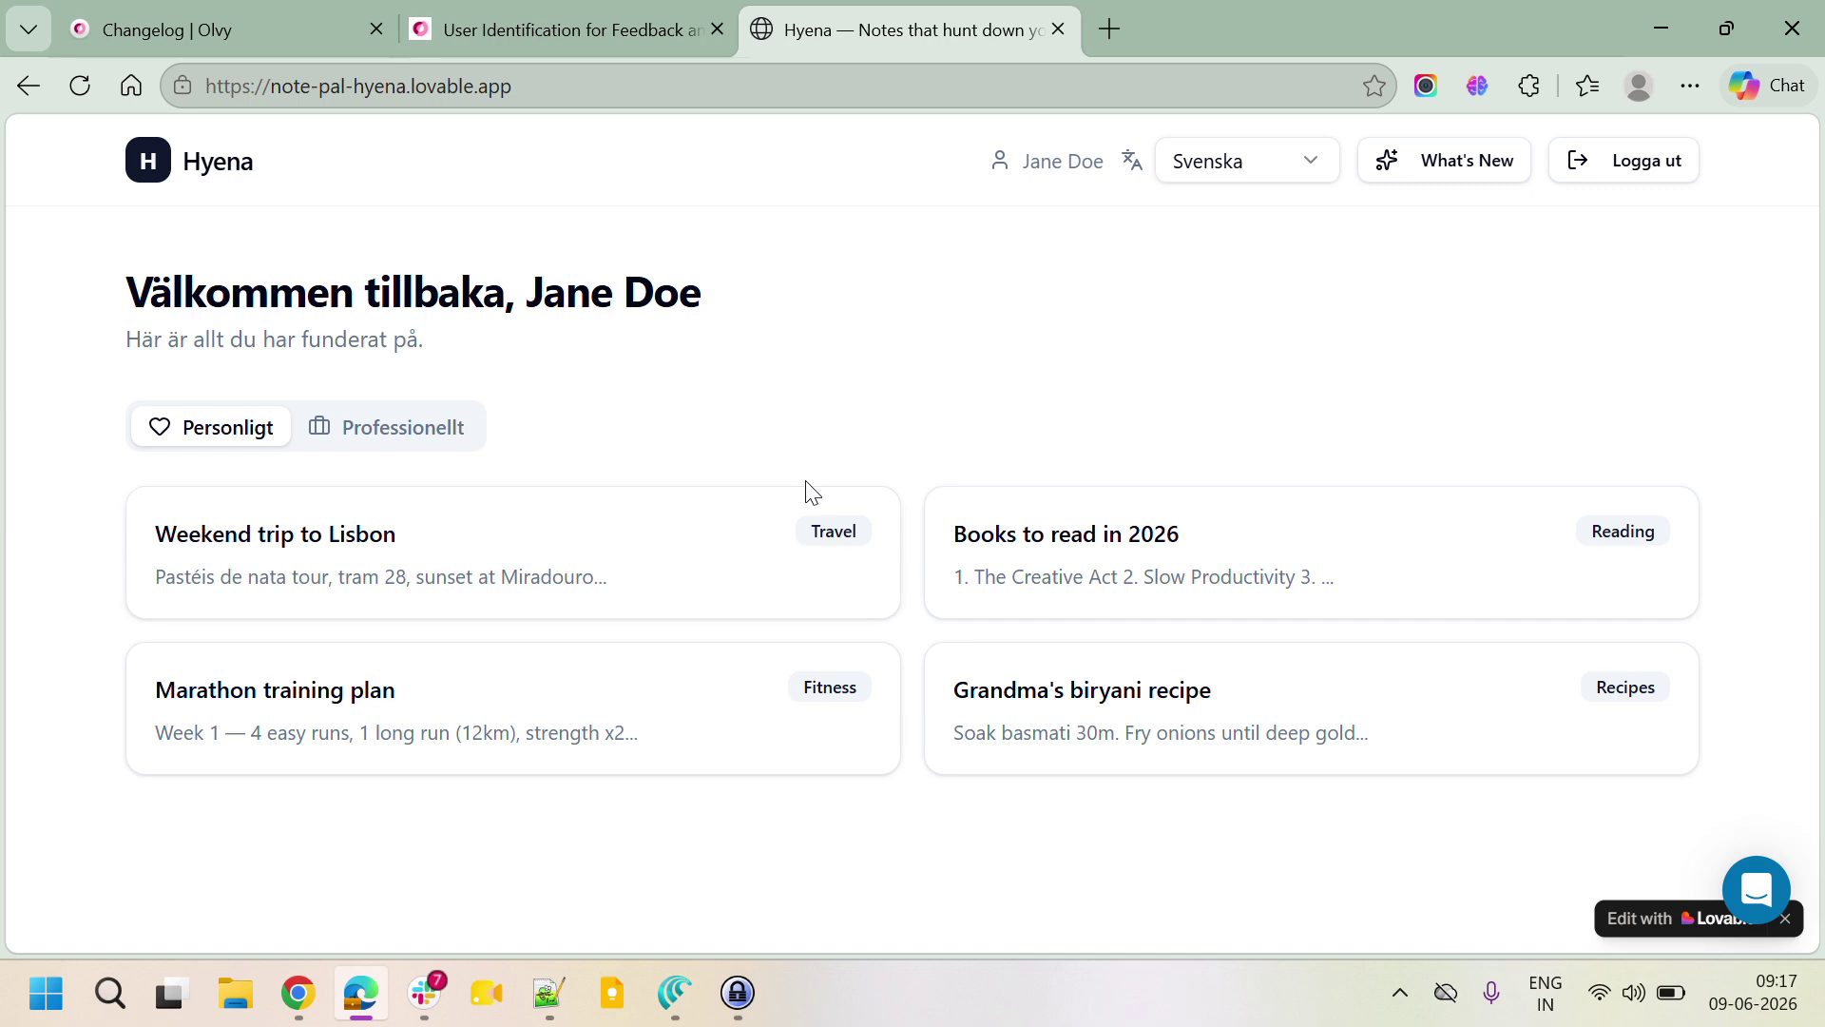
pyautogui.click(188, 23)
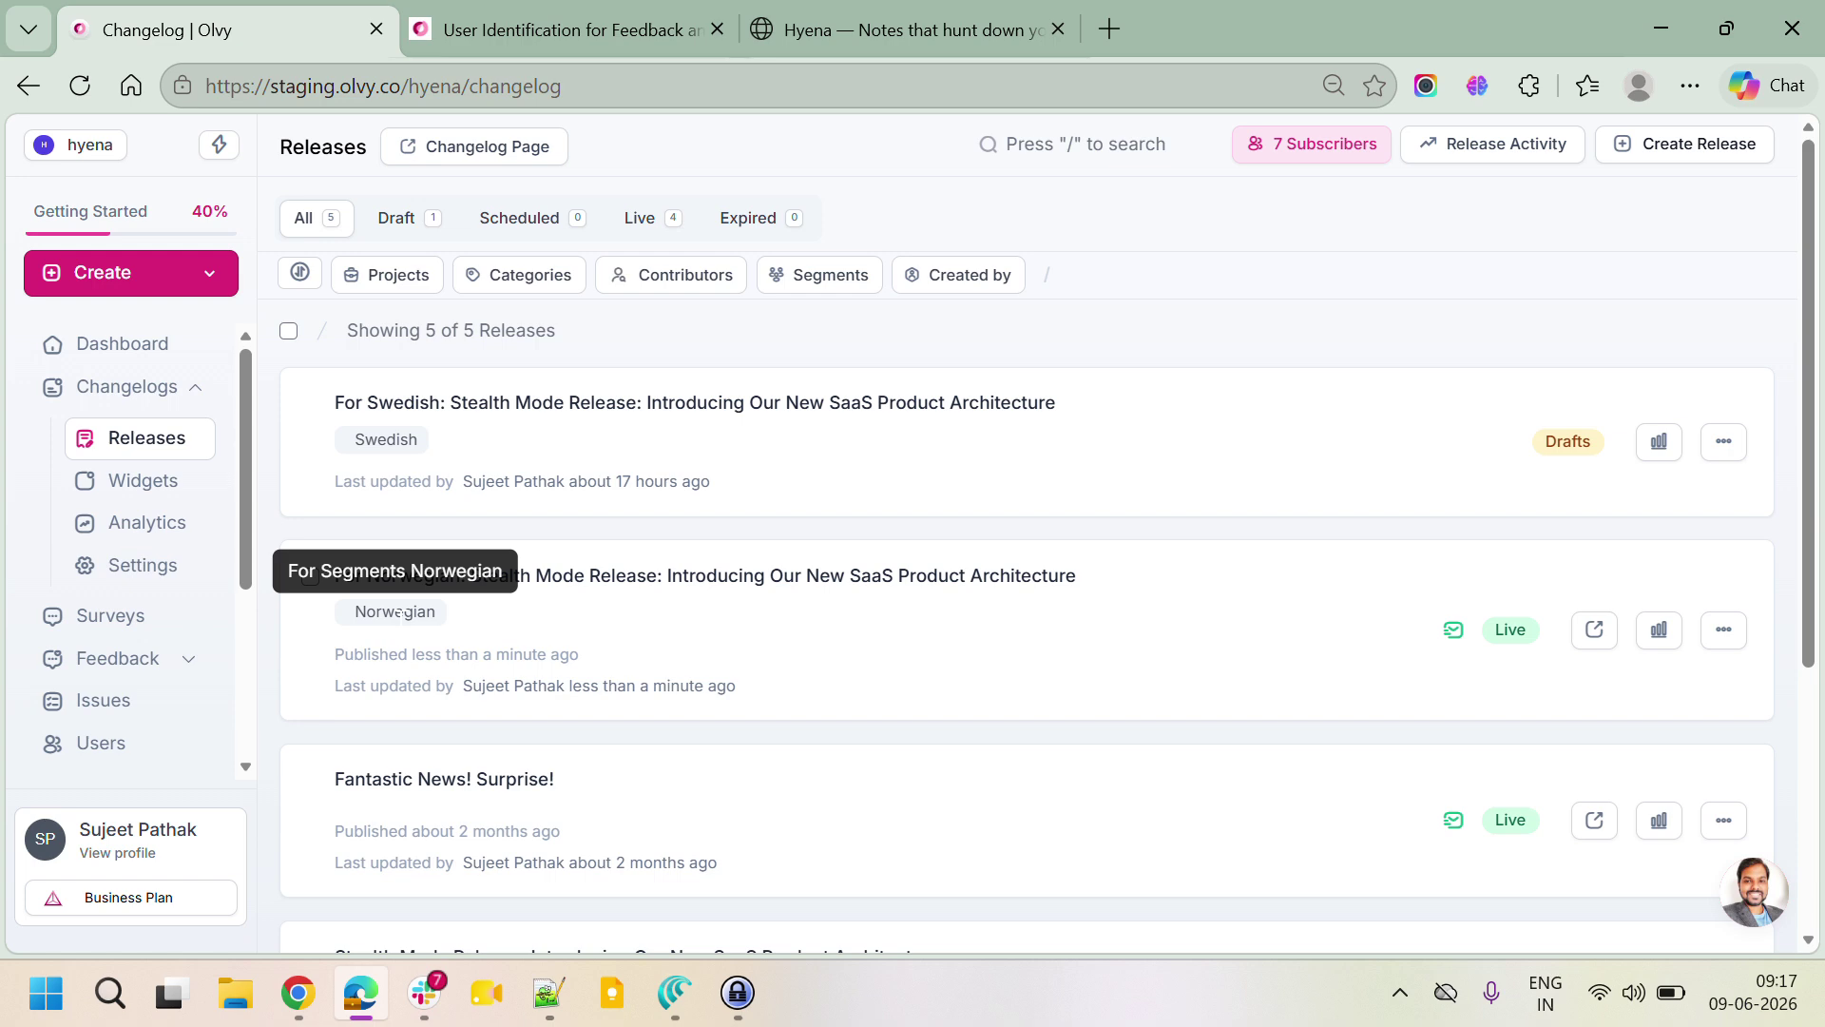
pyautogui.click(817, 28)
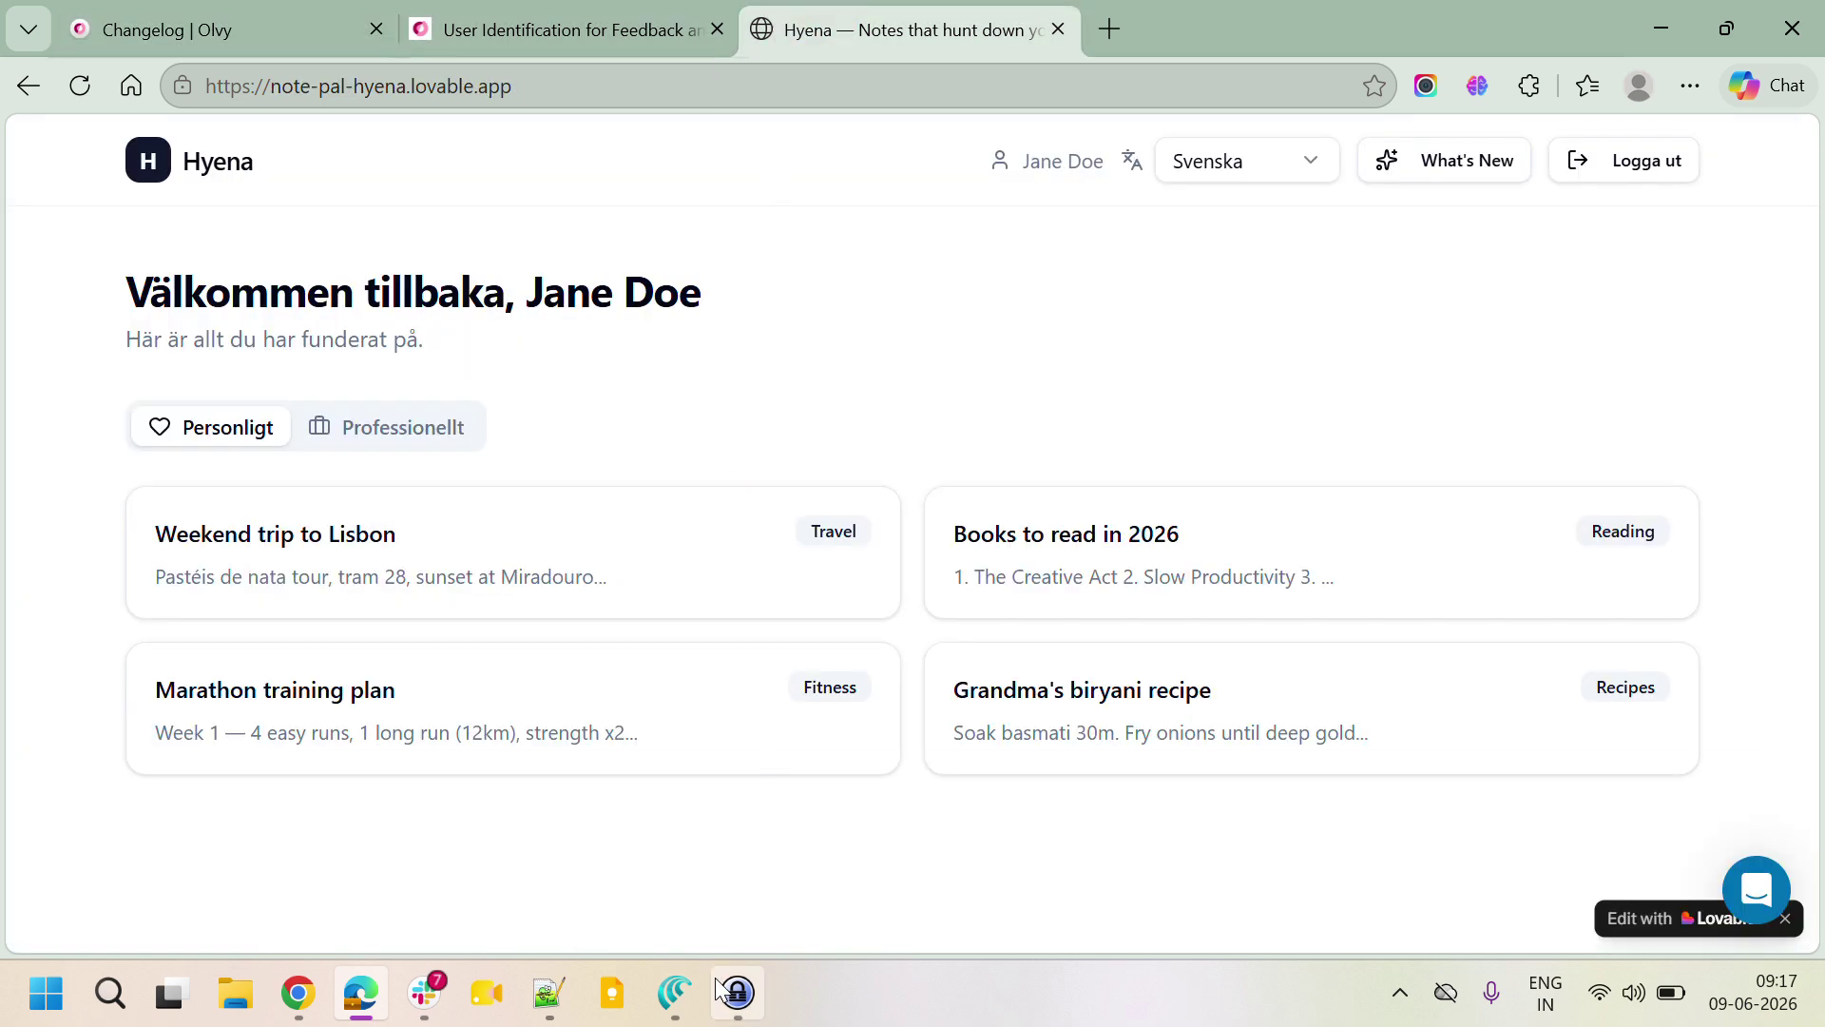
# Step: Switch to the other browser with the Norwegian user's Hyena session, reload the app, and reopen the What's New changelog
pyautogui.click(658, 927)
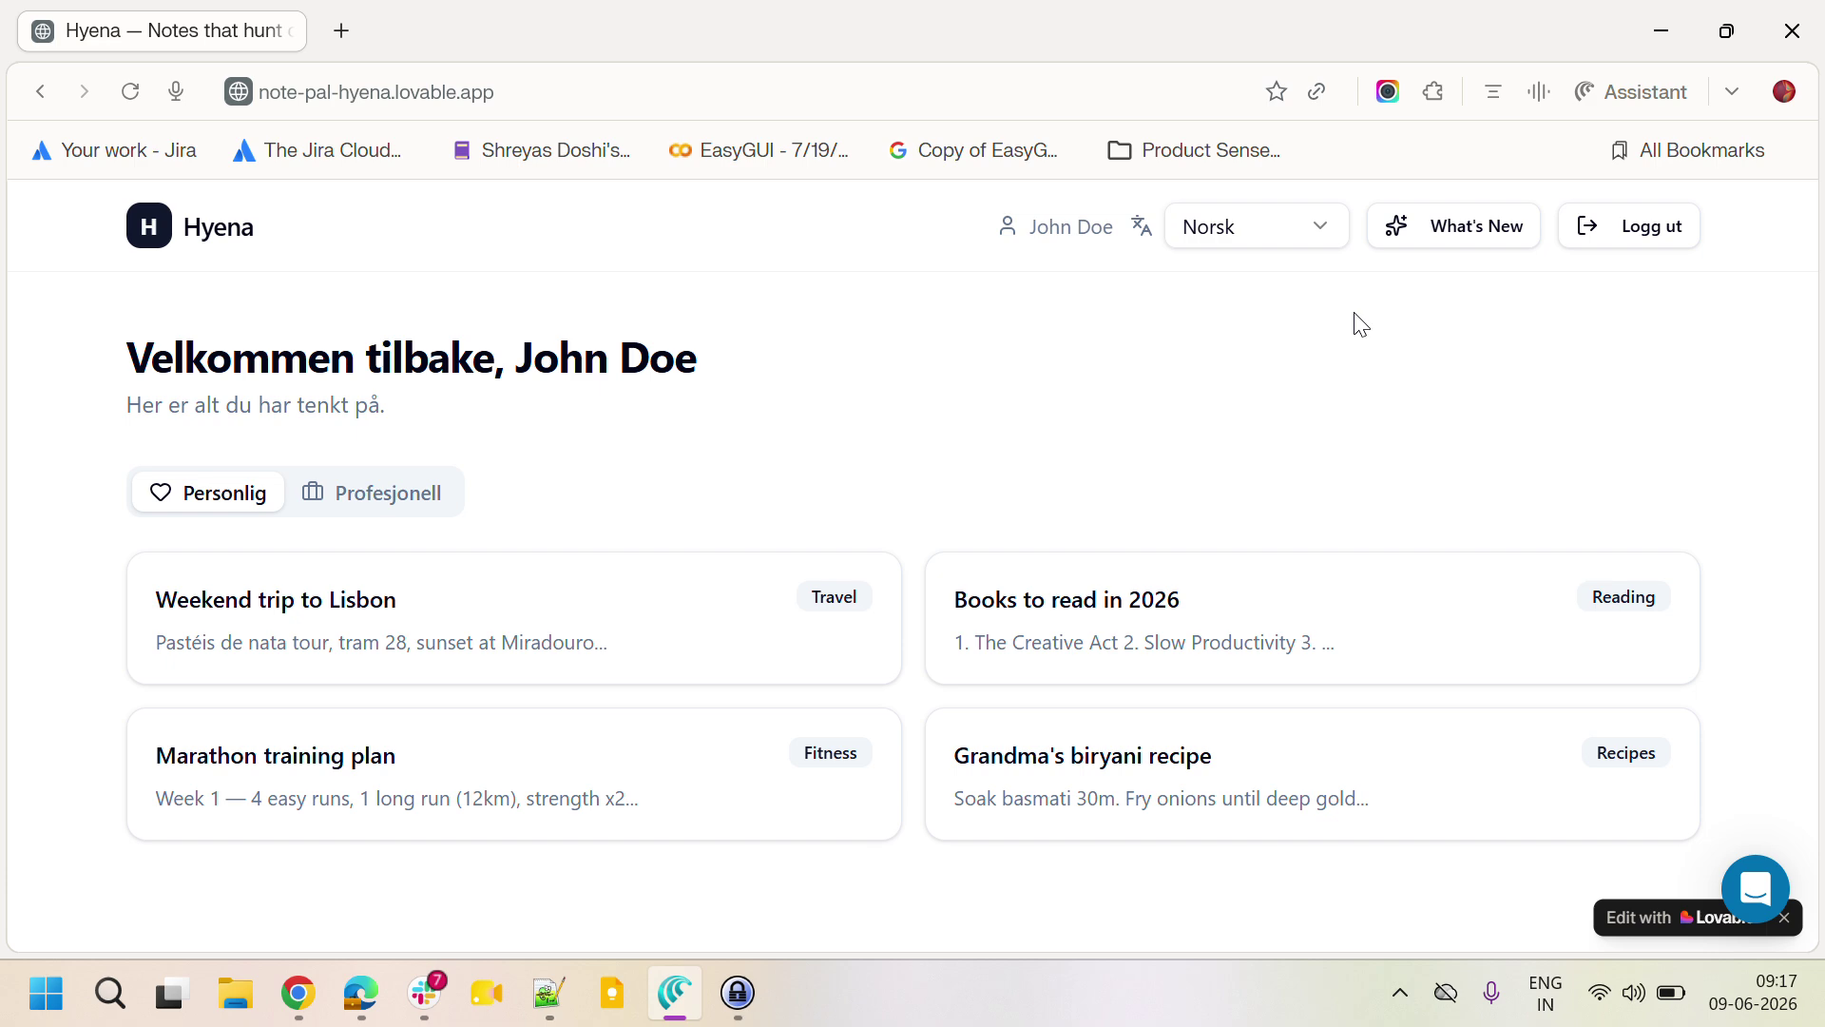
pyautogui.click(1461, 235)
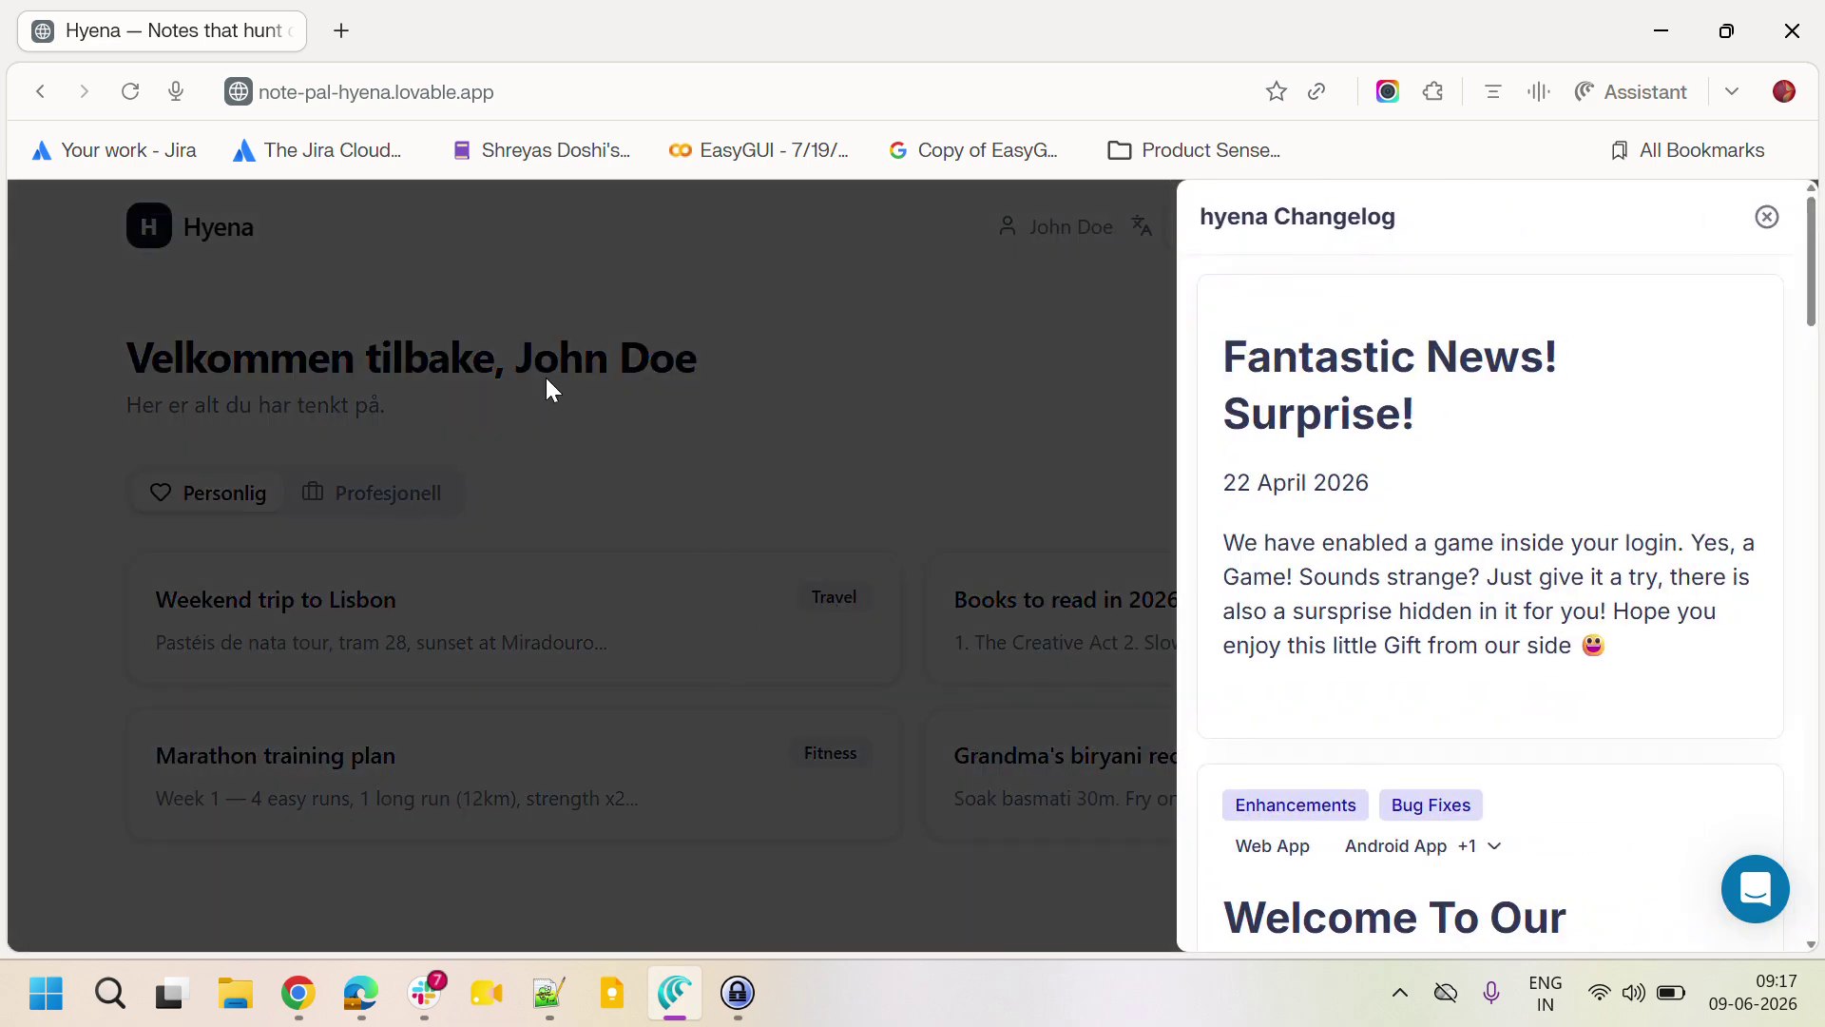
pyautogui.click(130, 91)
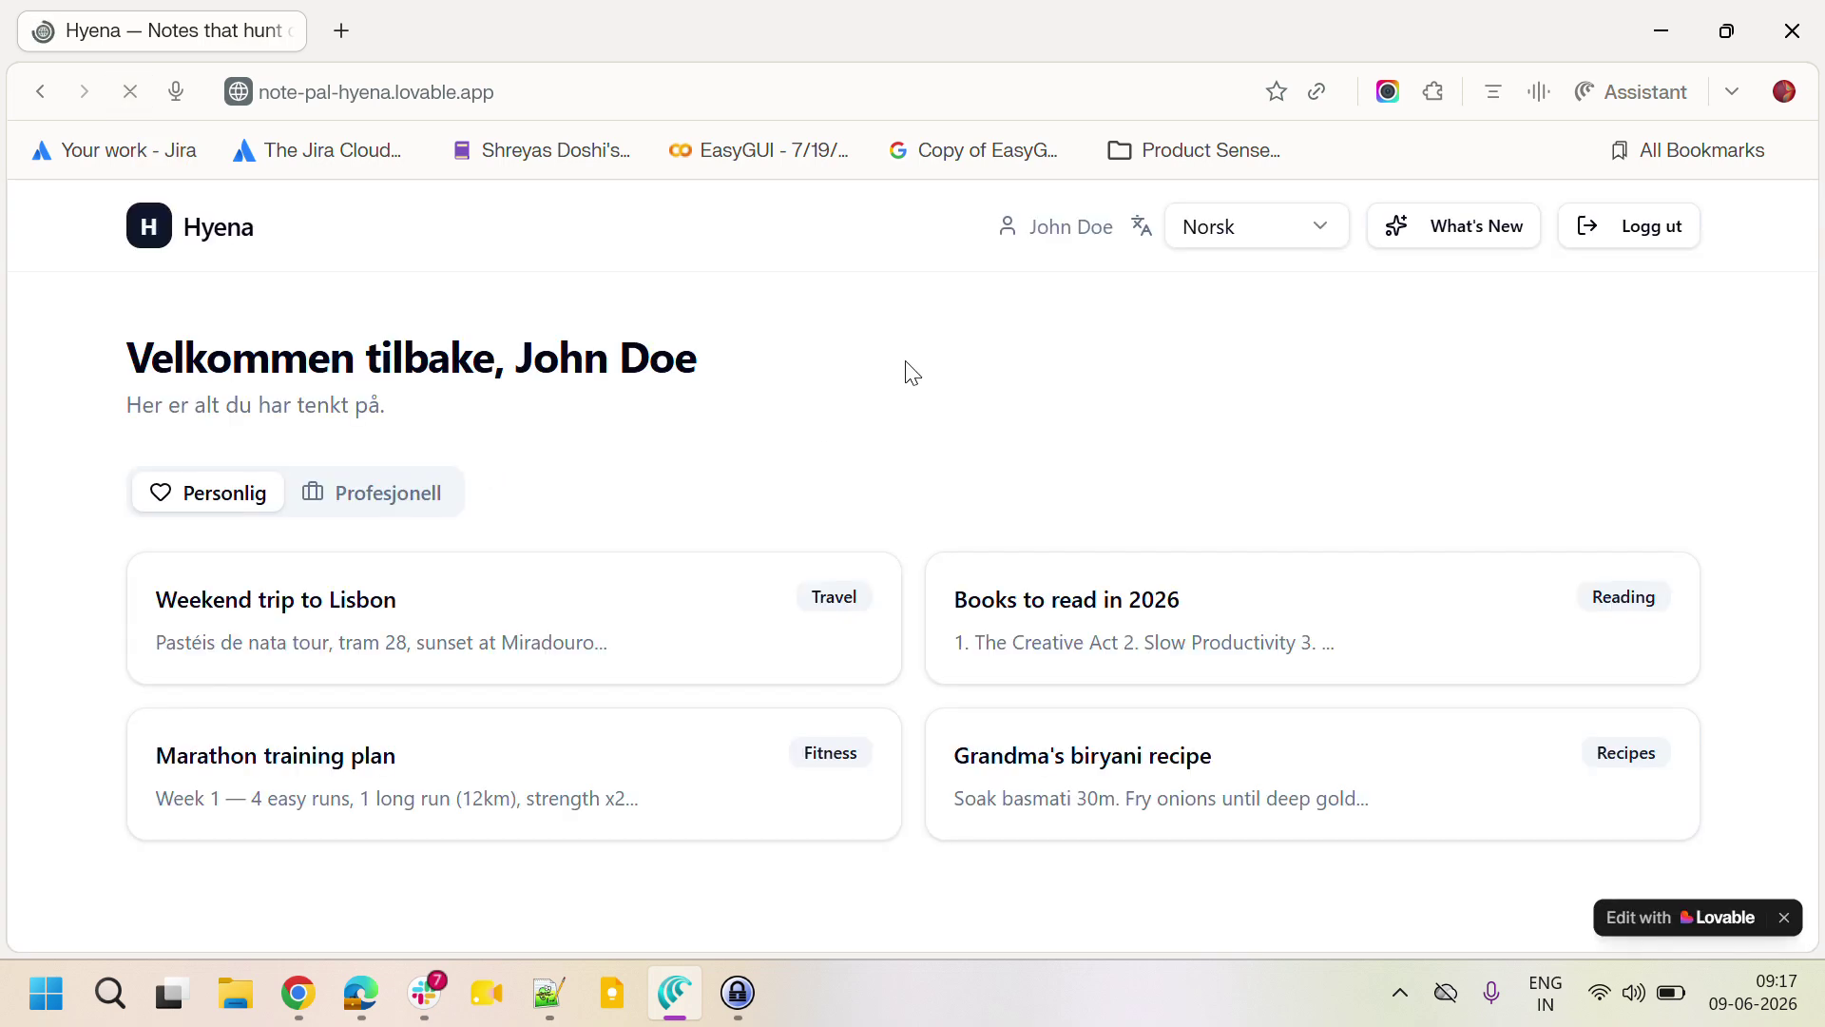
pyautogui.click(1461, 244)
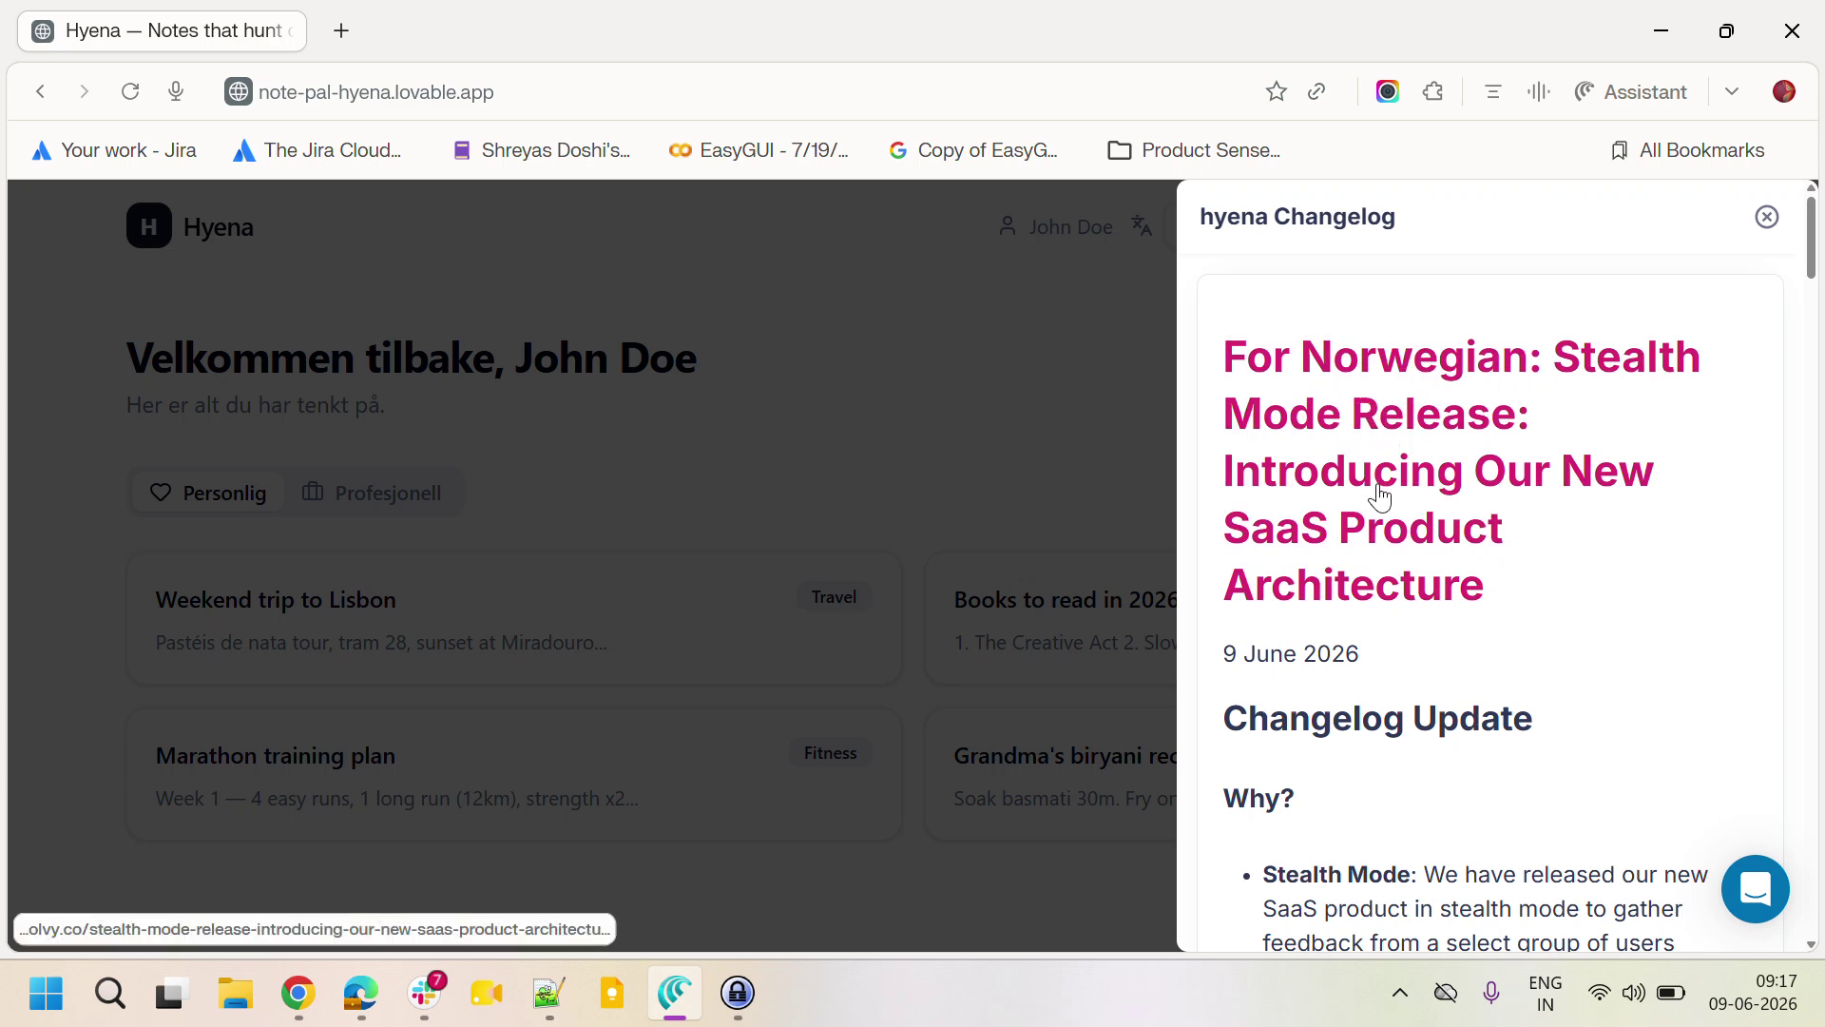
# Step: Read through the "For Norwegian: Stealth Mode Release" entry in the Norwegian user's changelog widget and close the widget
pyautogui.scroll(-12, 1380, 495)
pyautogui.scroll(13, 1383, 501)
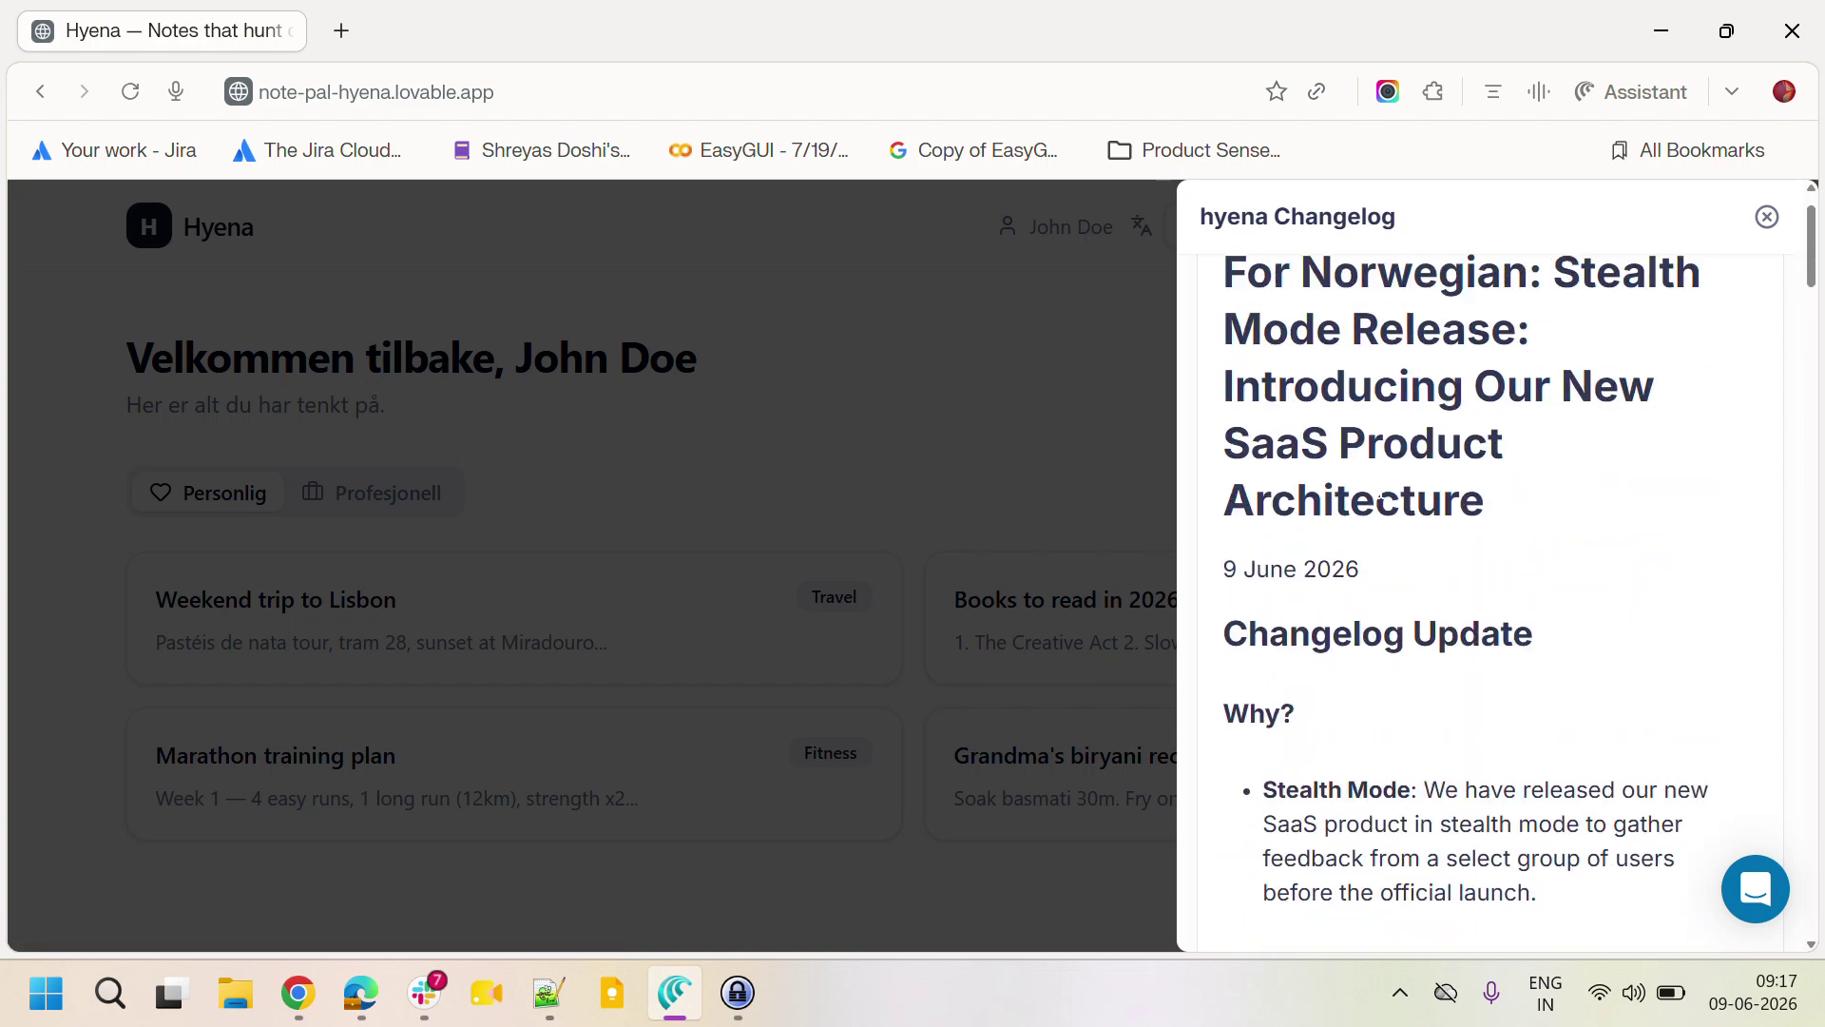
pyautogui.scroll(1, 1381, 501)
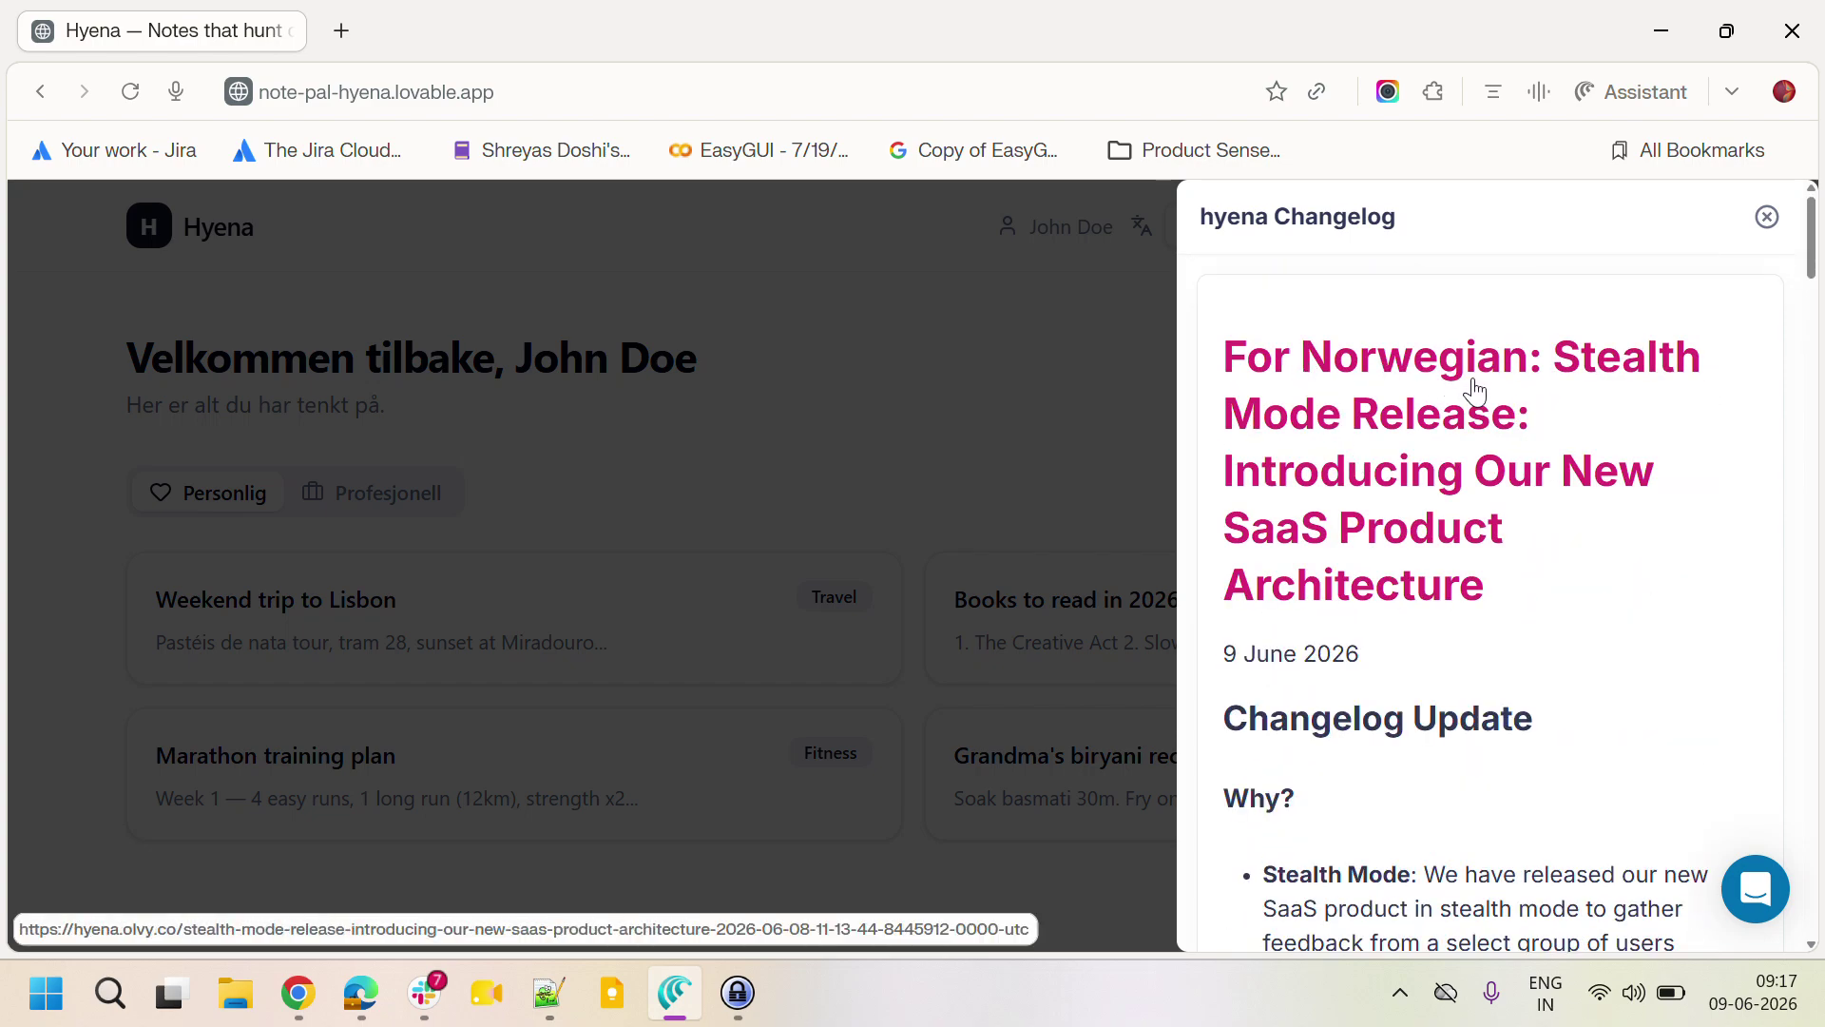
pyautogui.scroll(-10, 1450, 573)
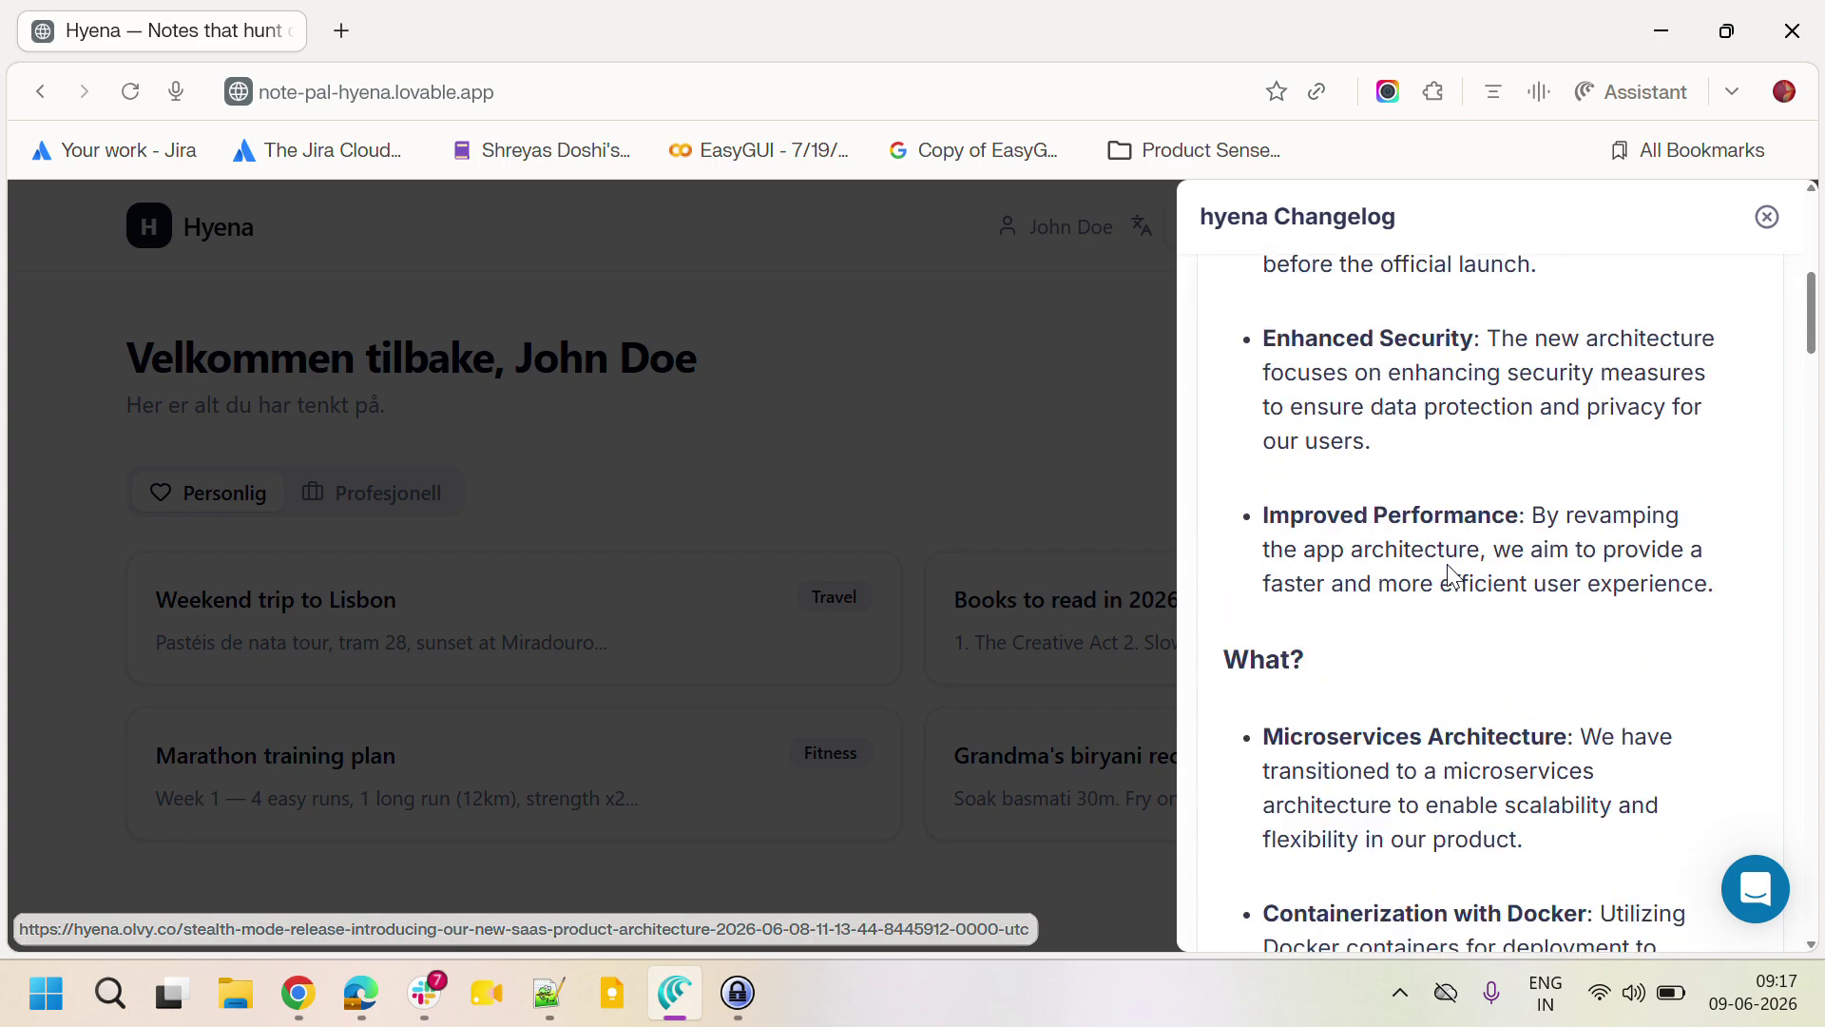
pyautogui.scroll(-5, 1449, 574)
pyautogui.scroll(15, 1450, 575)
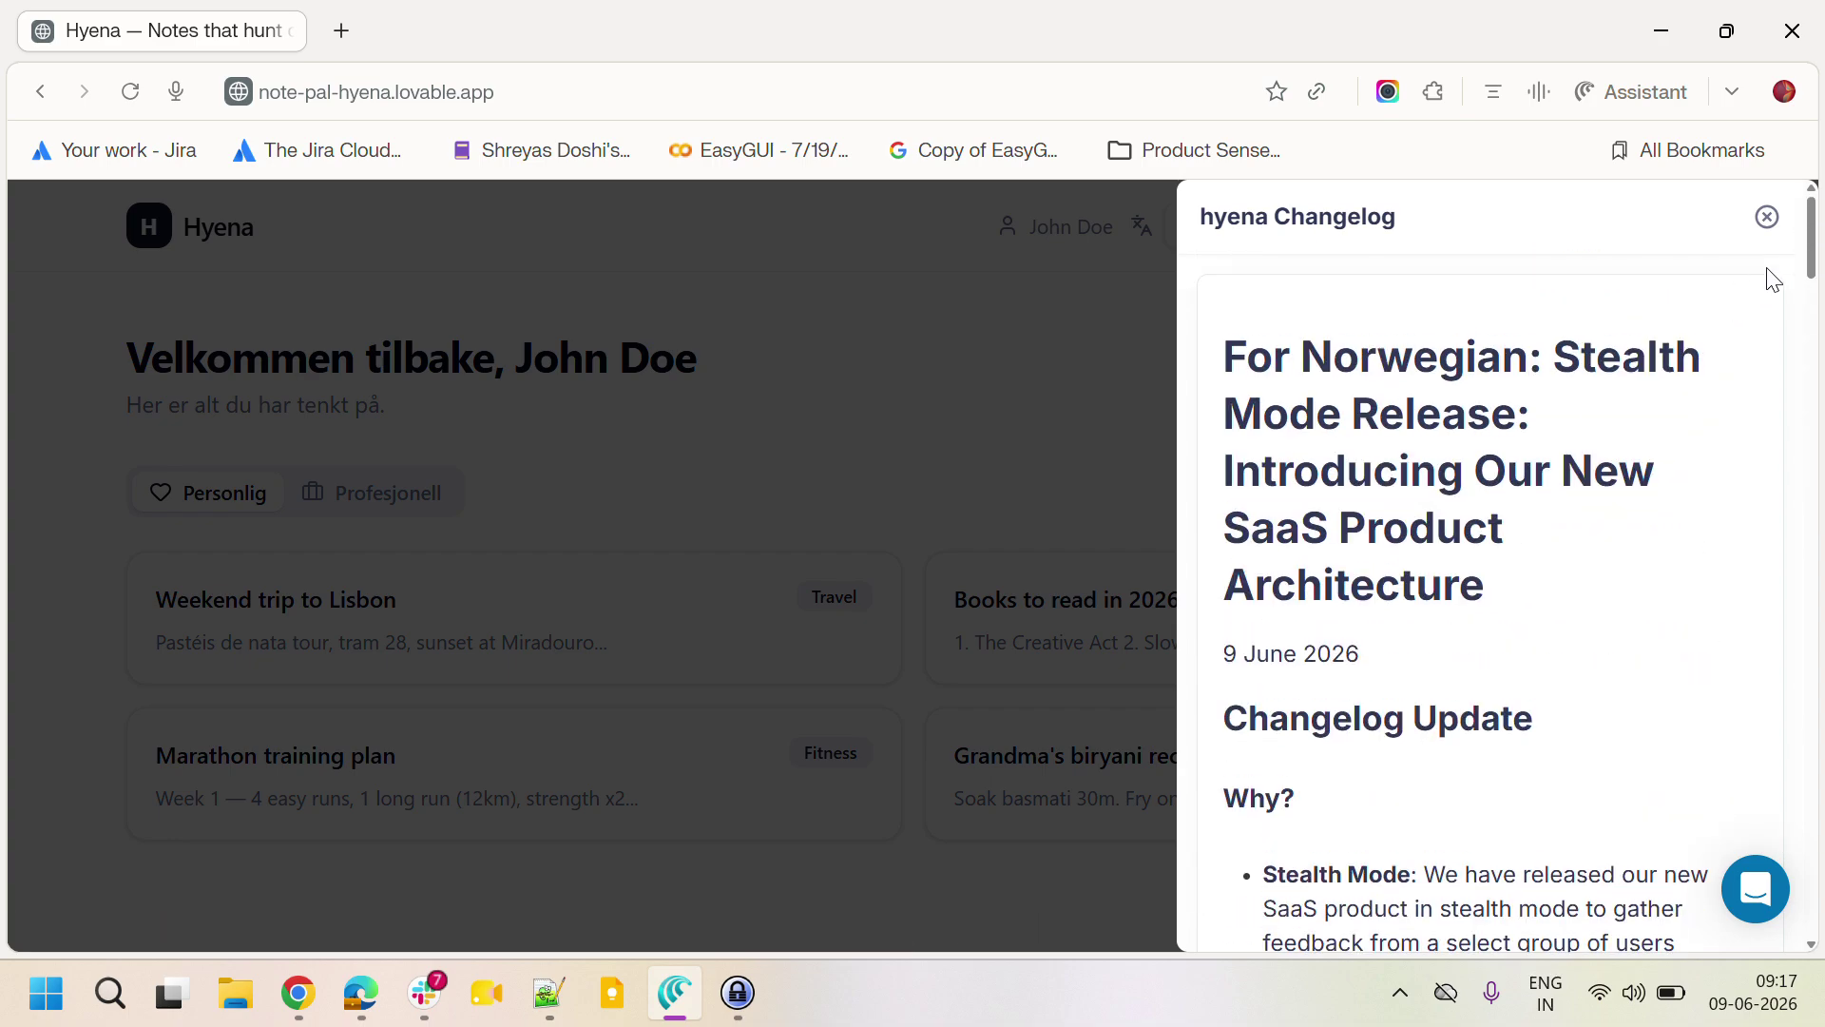
pyautogui.click(1767, 218)
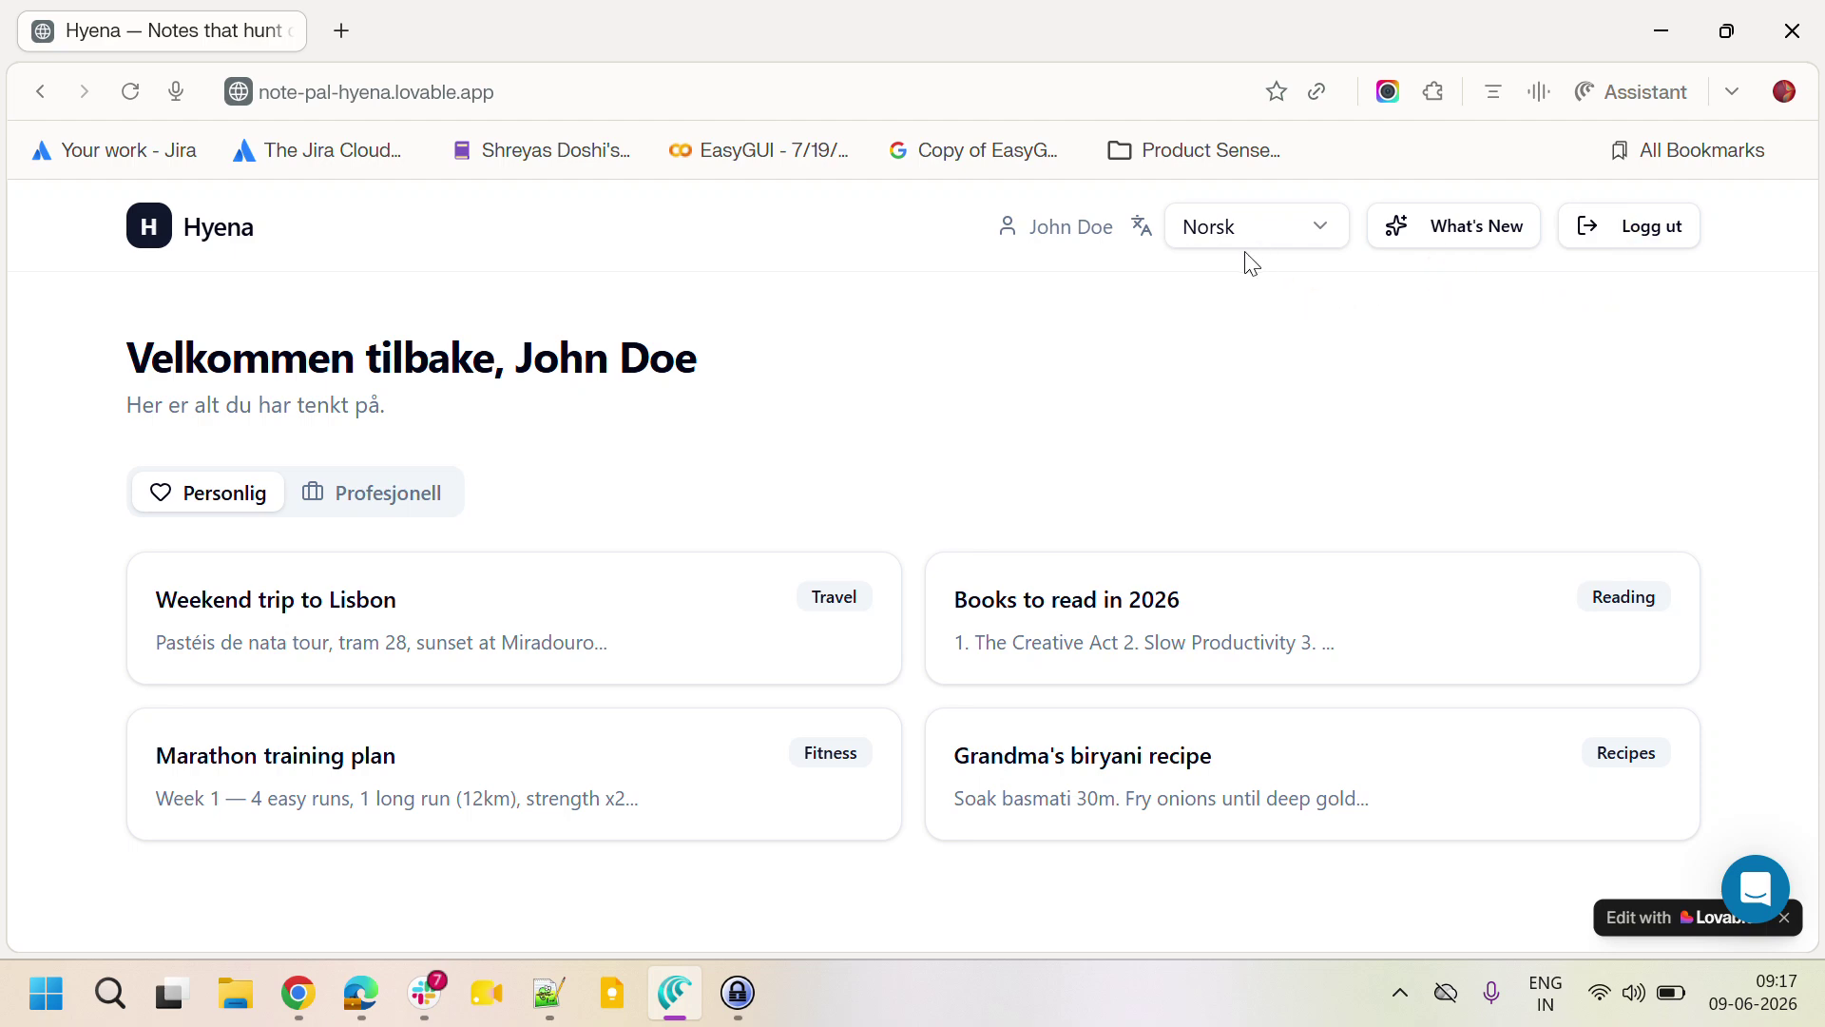
# Step: Return to the Swedish user's Hyena session, reload the app, and recheck the What's New changelog
pyautogui.click(1661, 31)
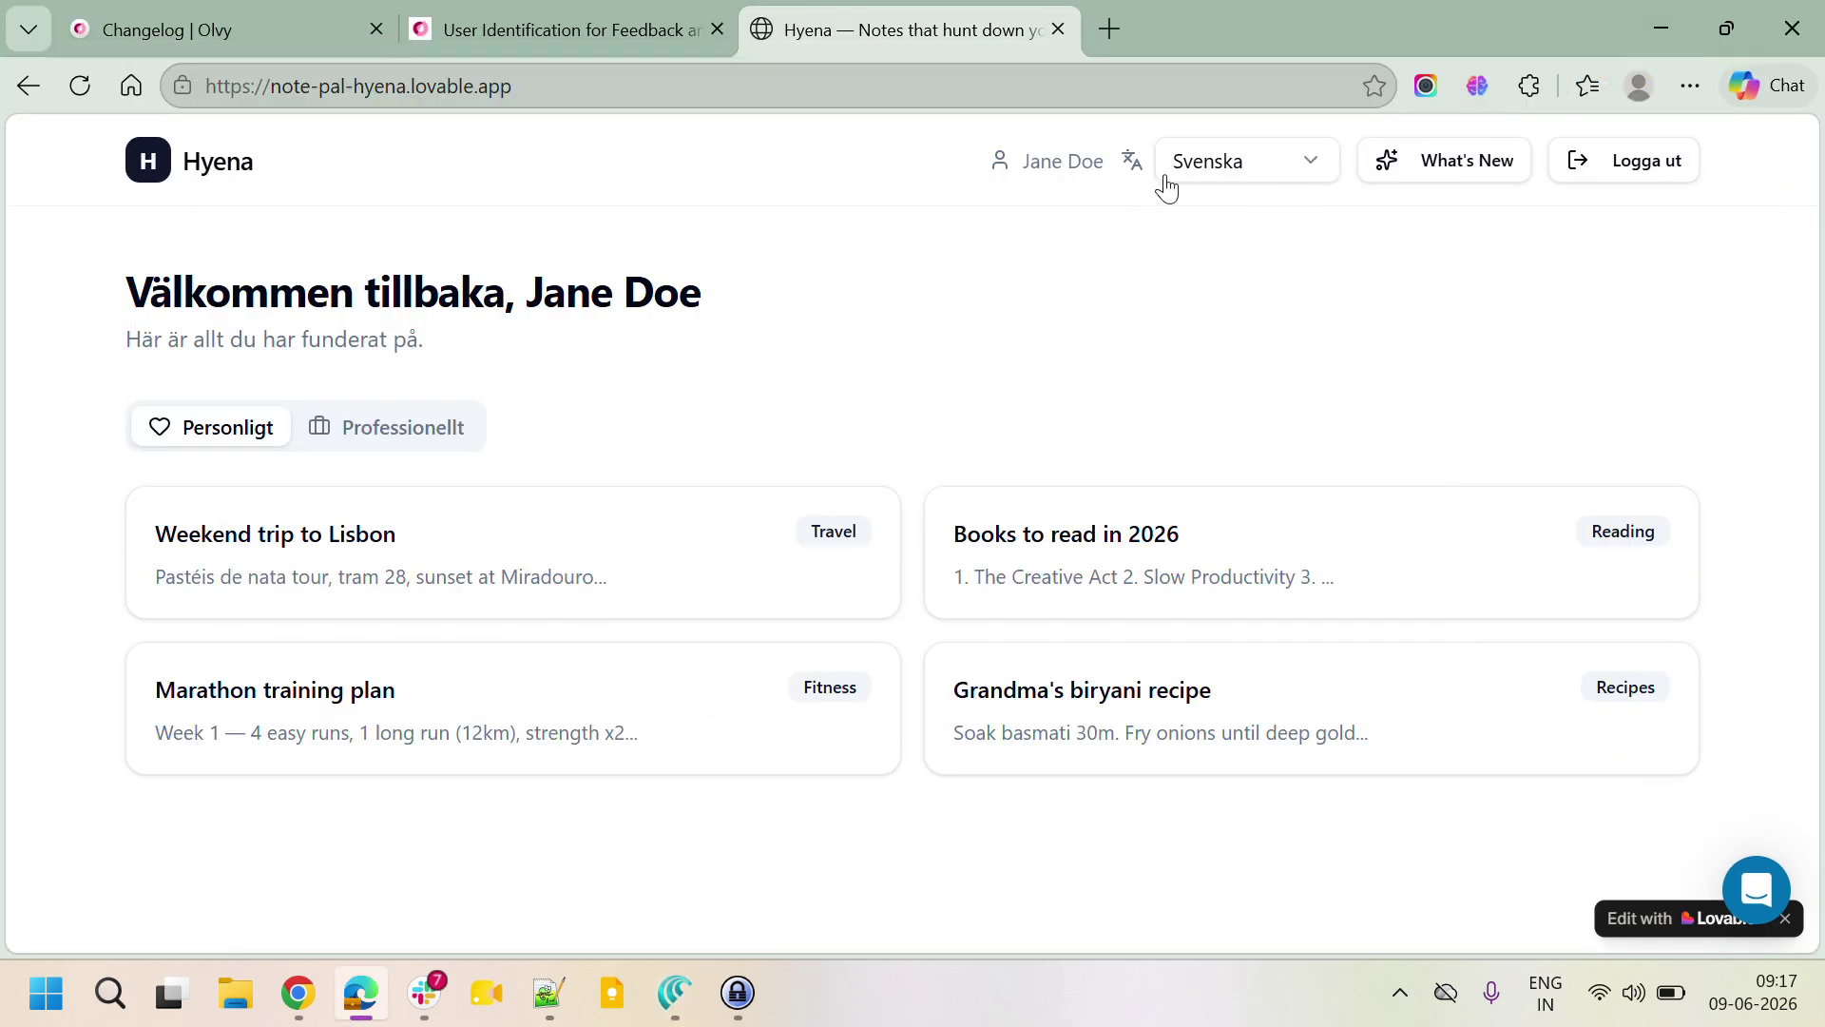
pyautogui.click(79, 90)
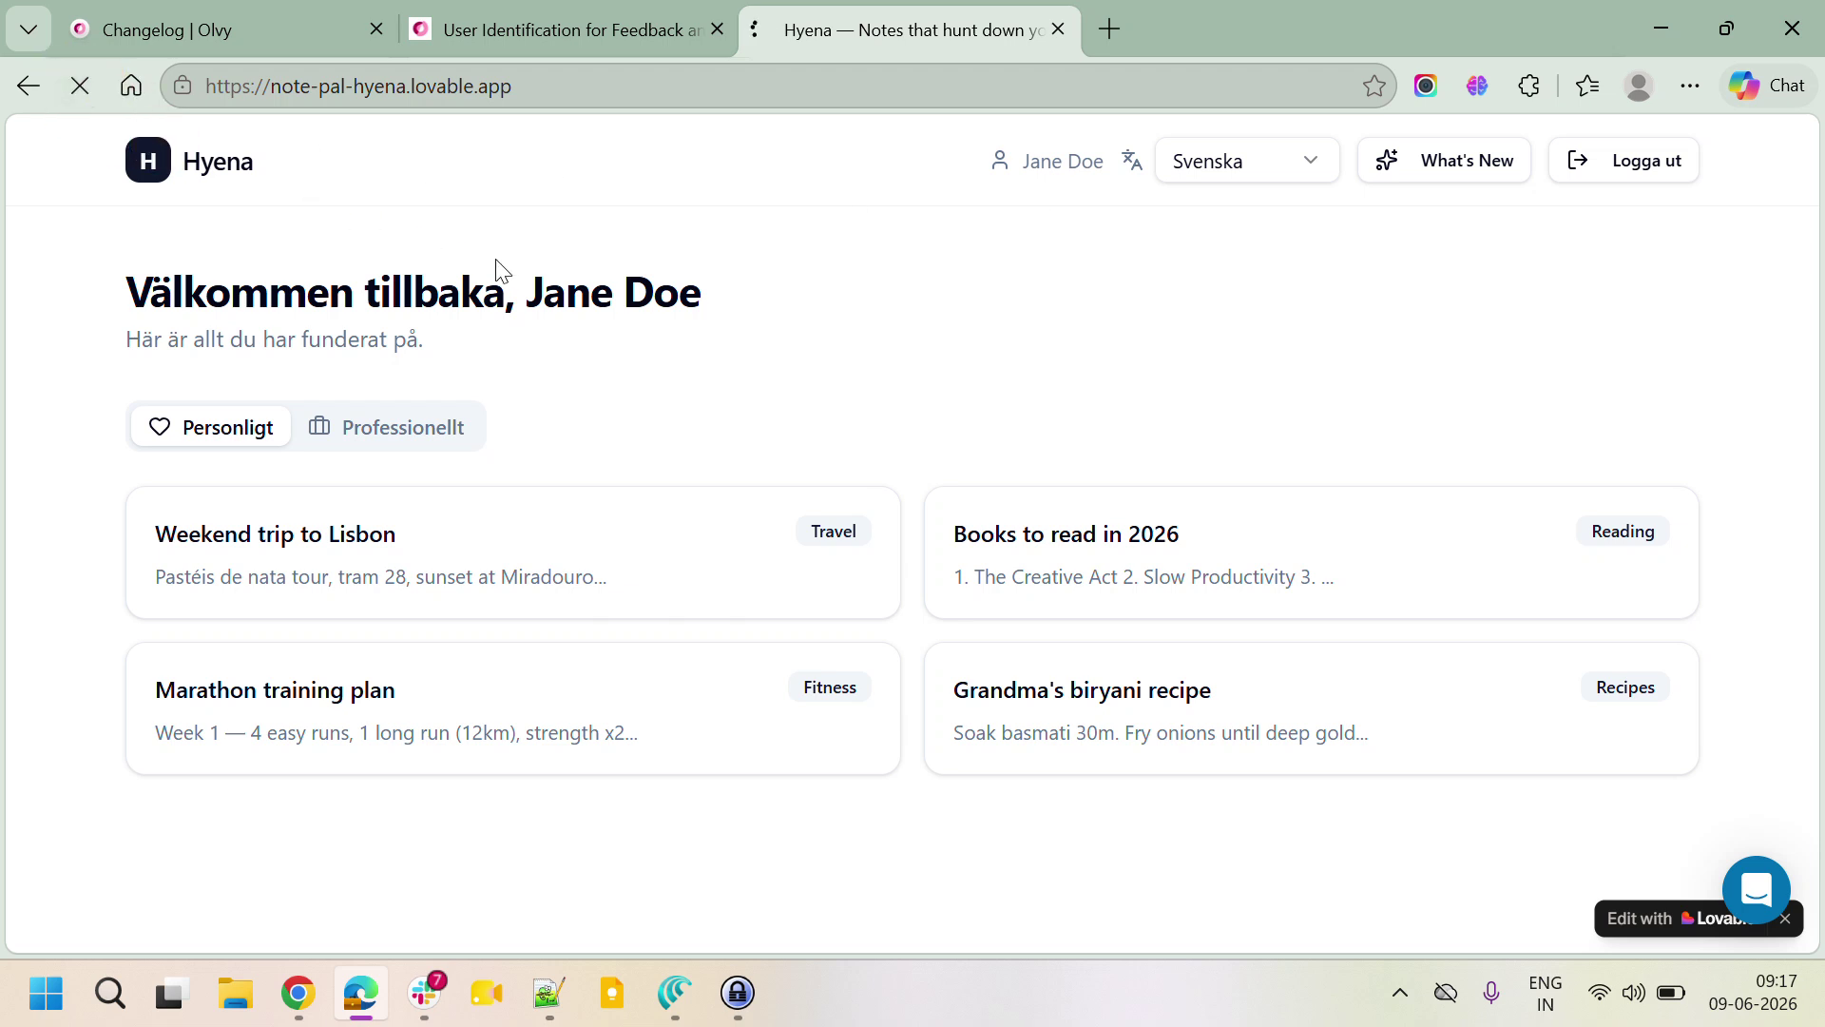
pyautogui.click(1475, 163)
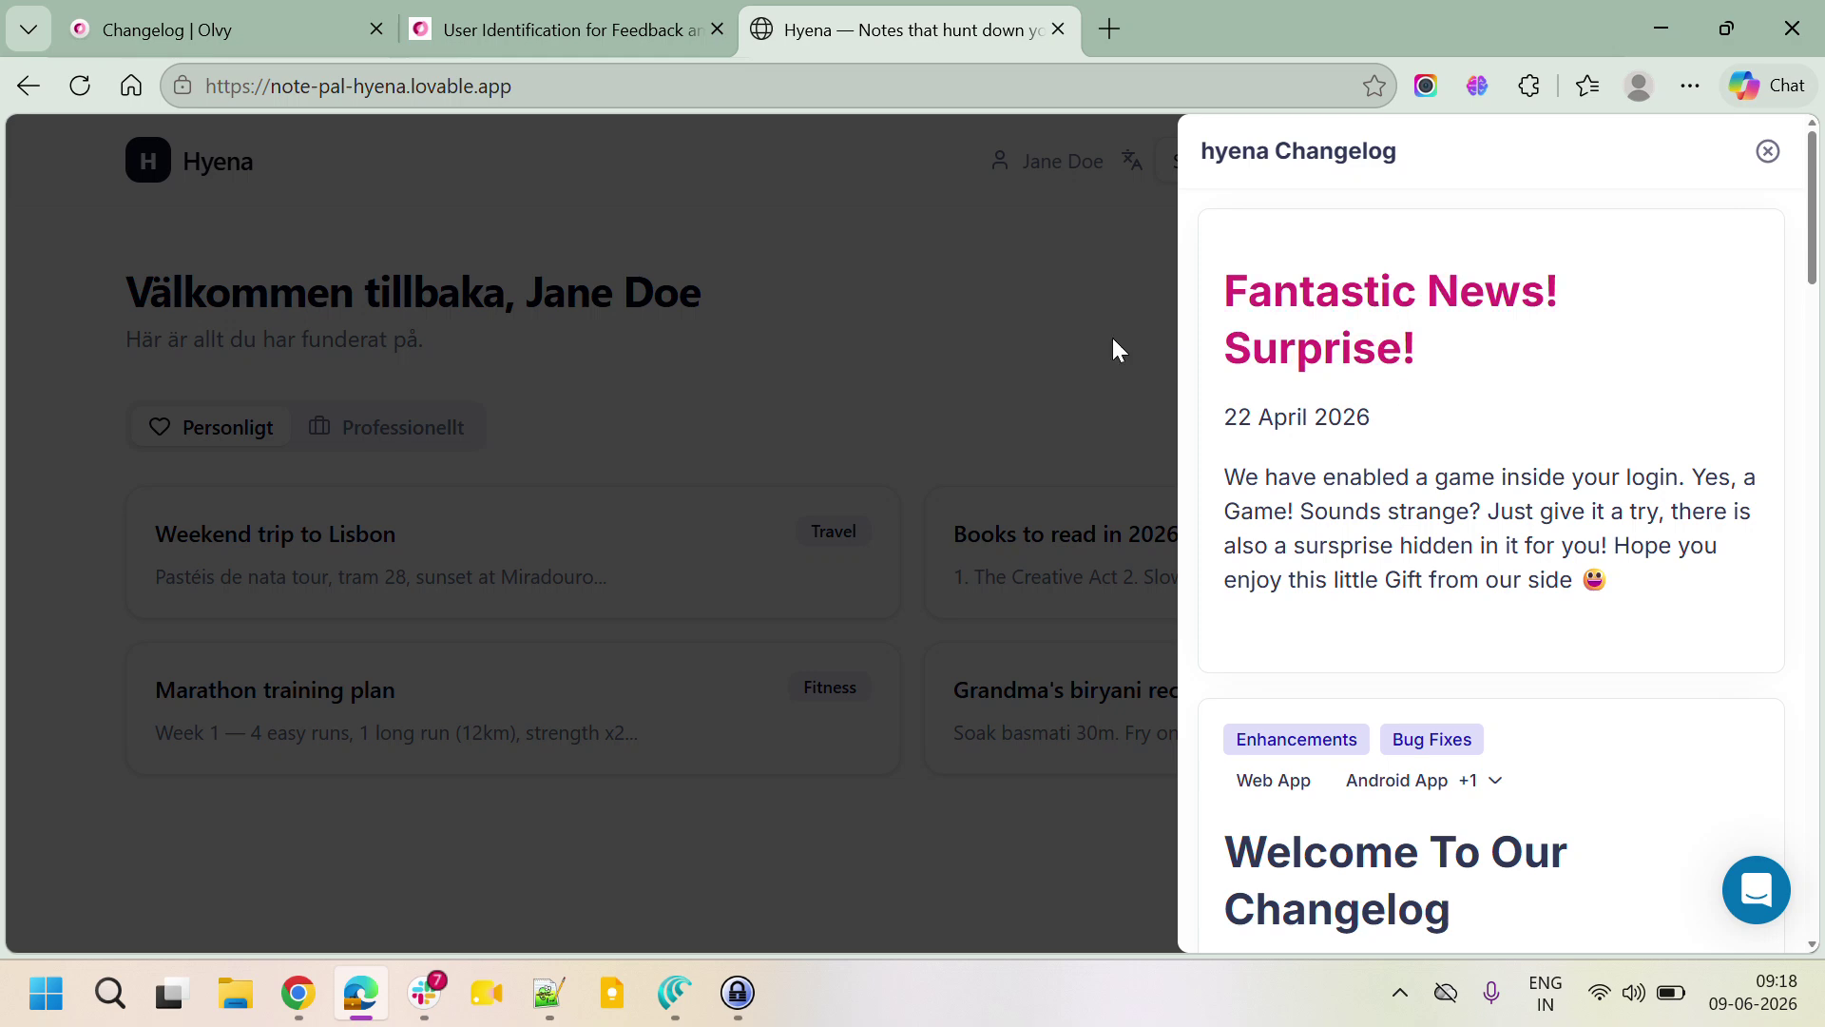
# Step: Open the "For Swedish: Stealth Mode Release" draft in Olvy and show the segments in its advanced settings
pyautogui.click(305, 17)
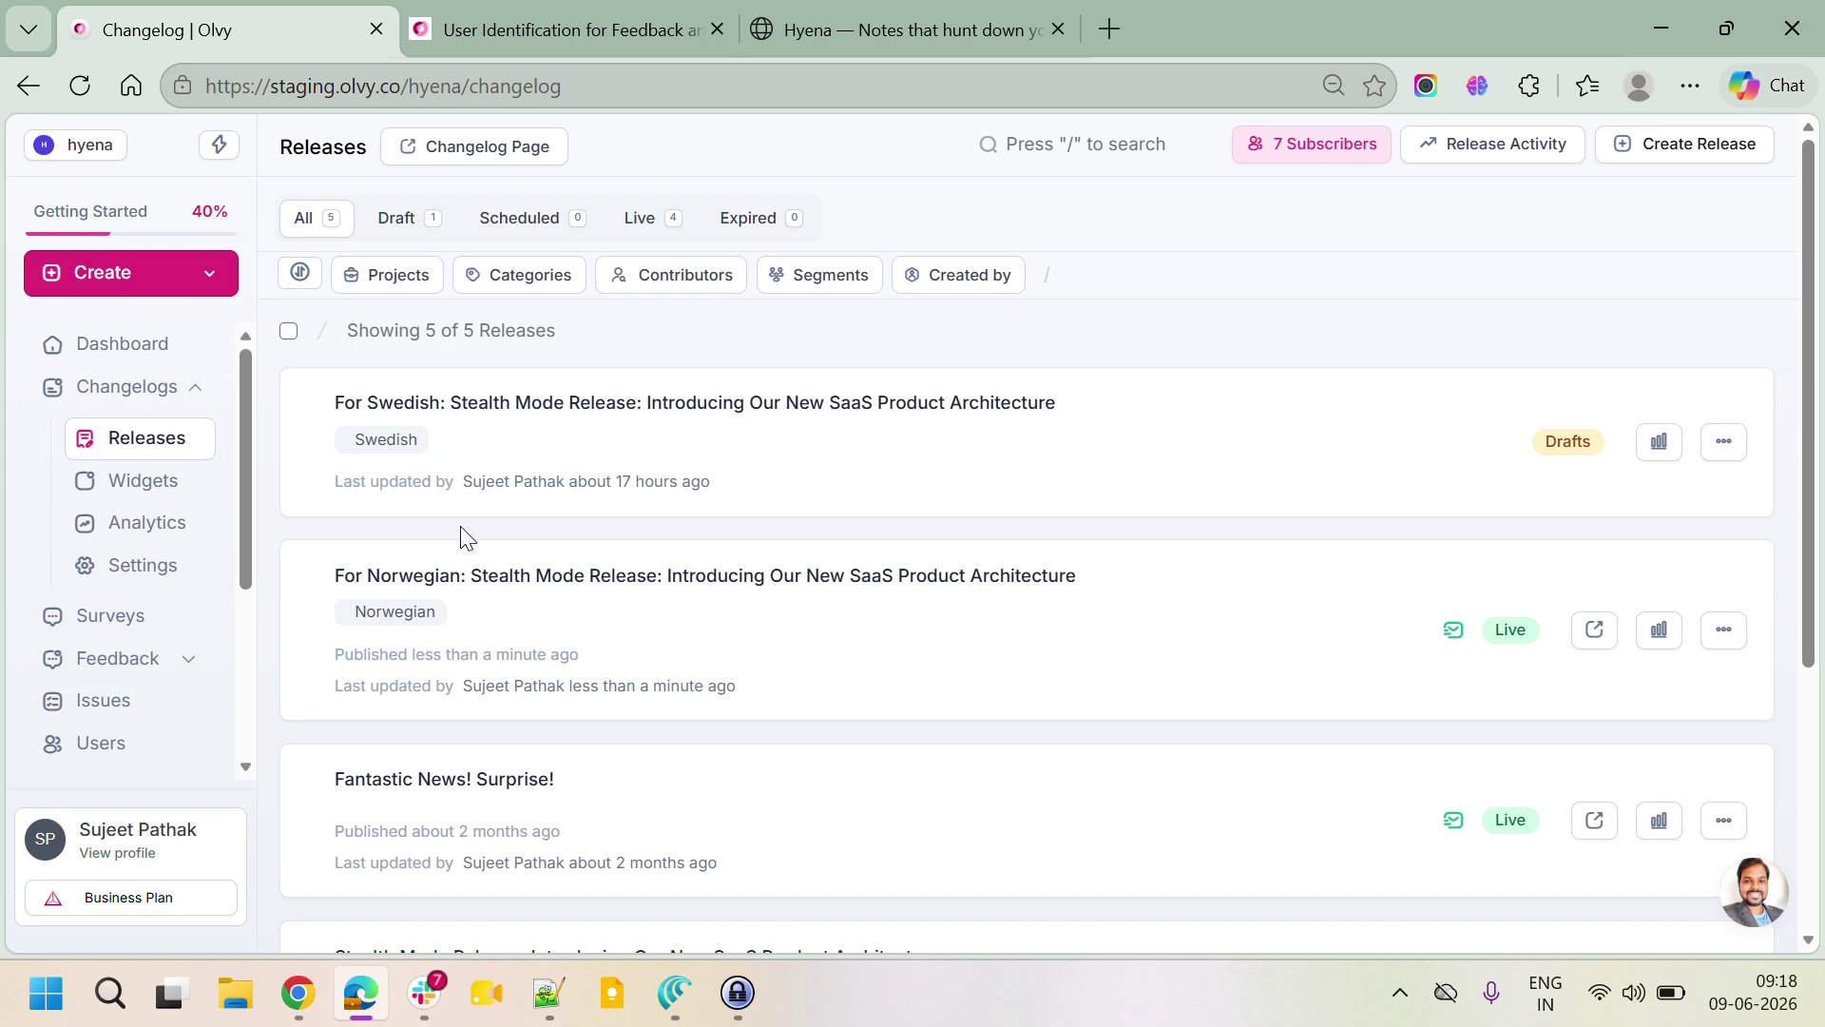
pyautogui.click(519, 415)
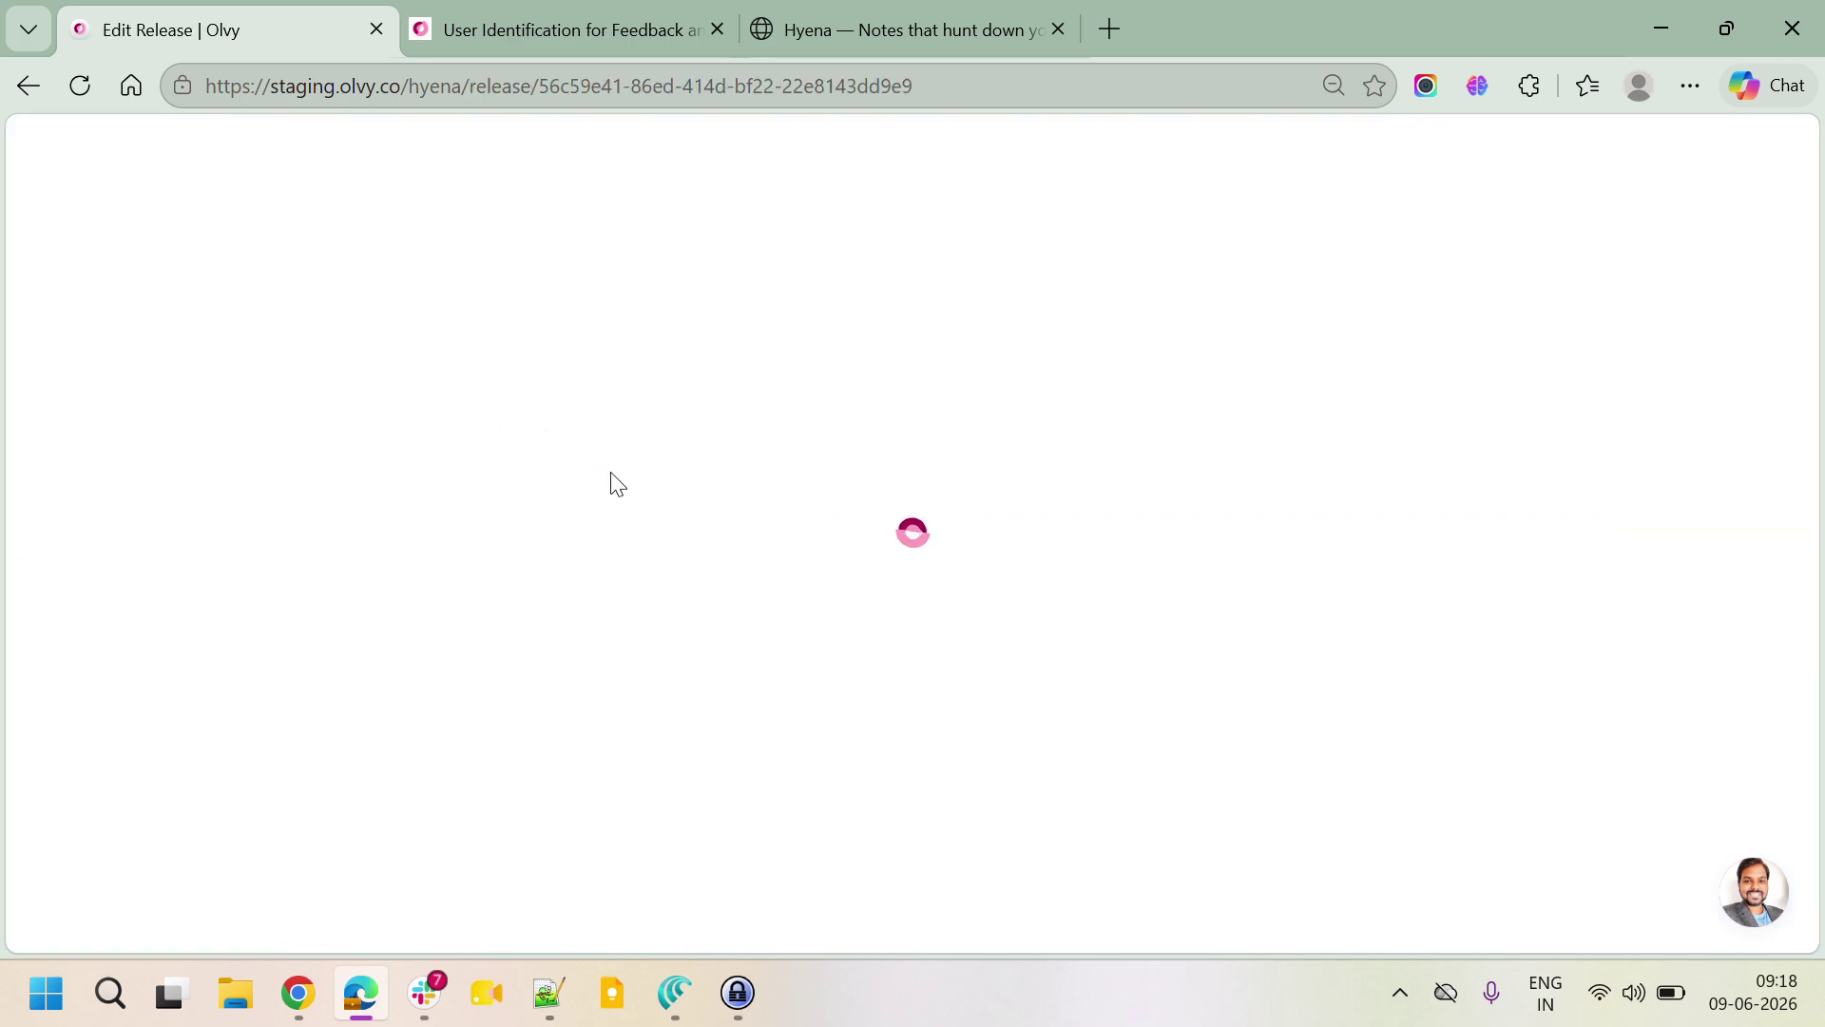
pyautogui.click(859, 265)
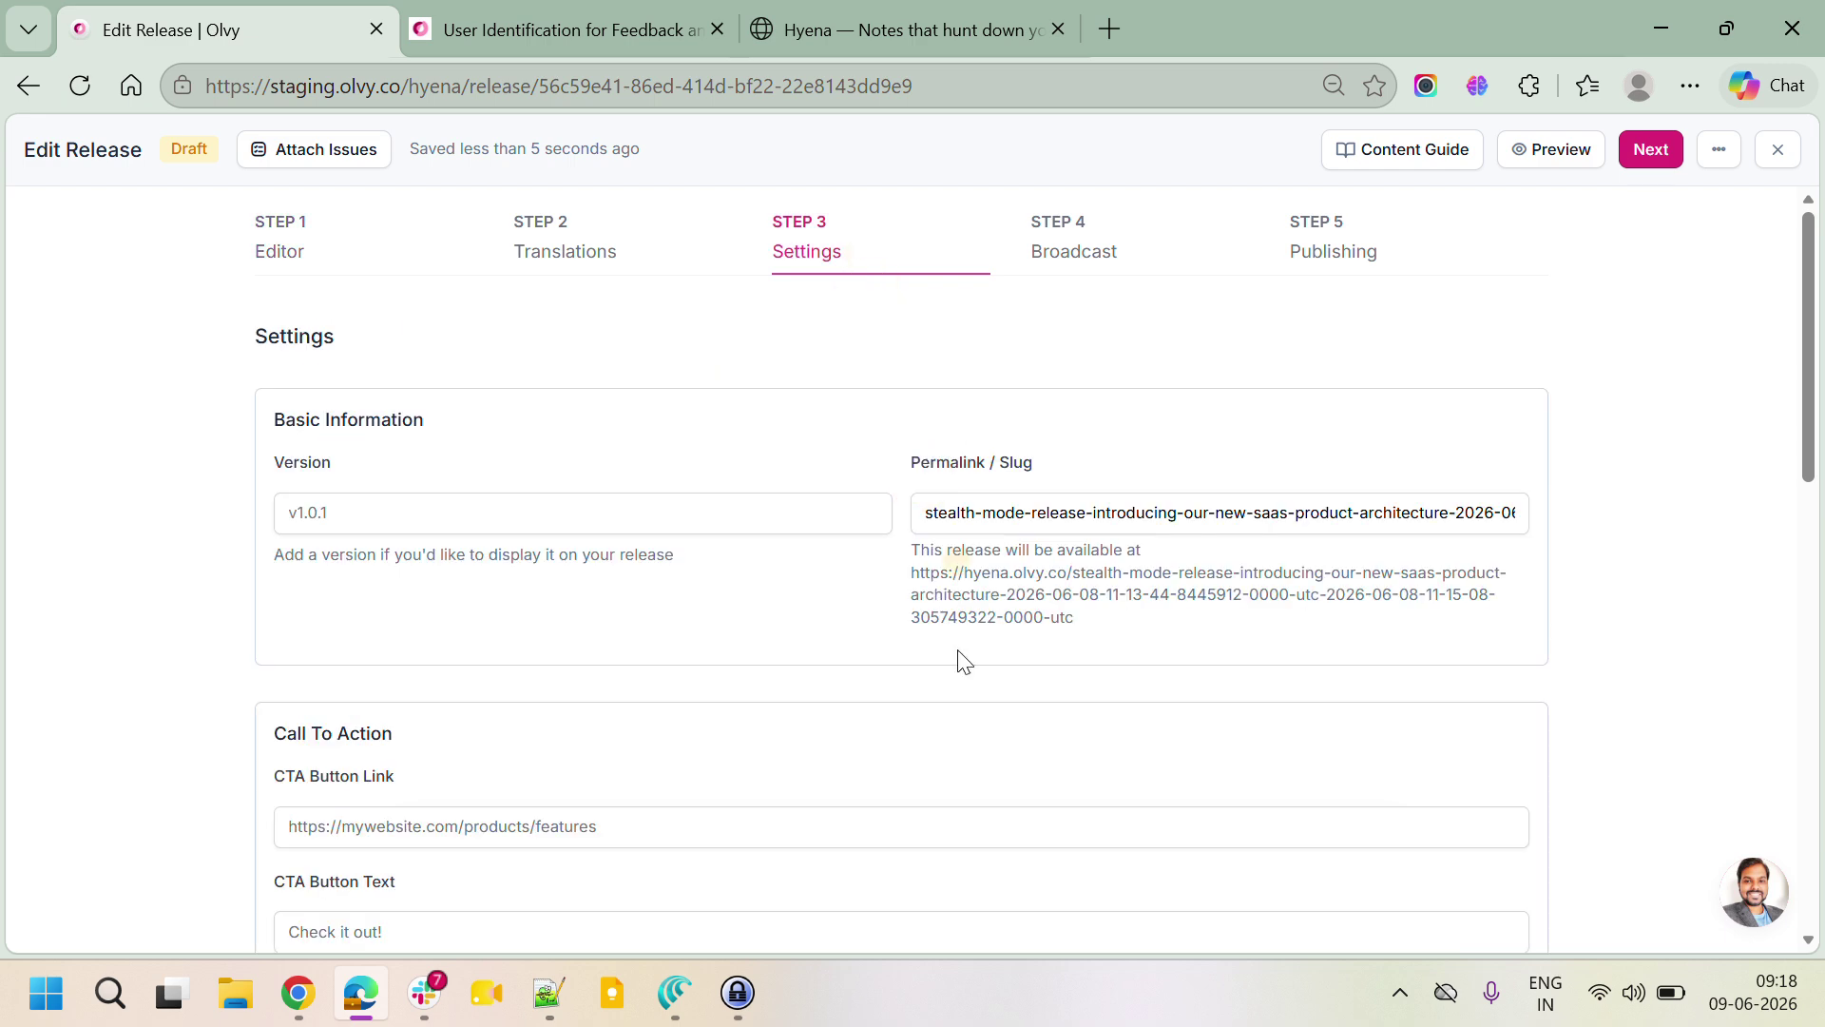
pyautogui.scroll(-5, 847, 704)
pyautogui.scroll(-3, 481, 665)
pyautogui.click(476, 622)
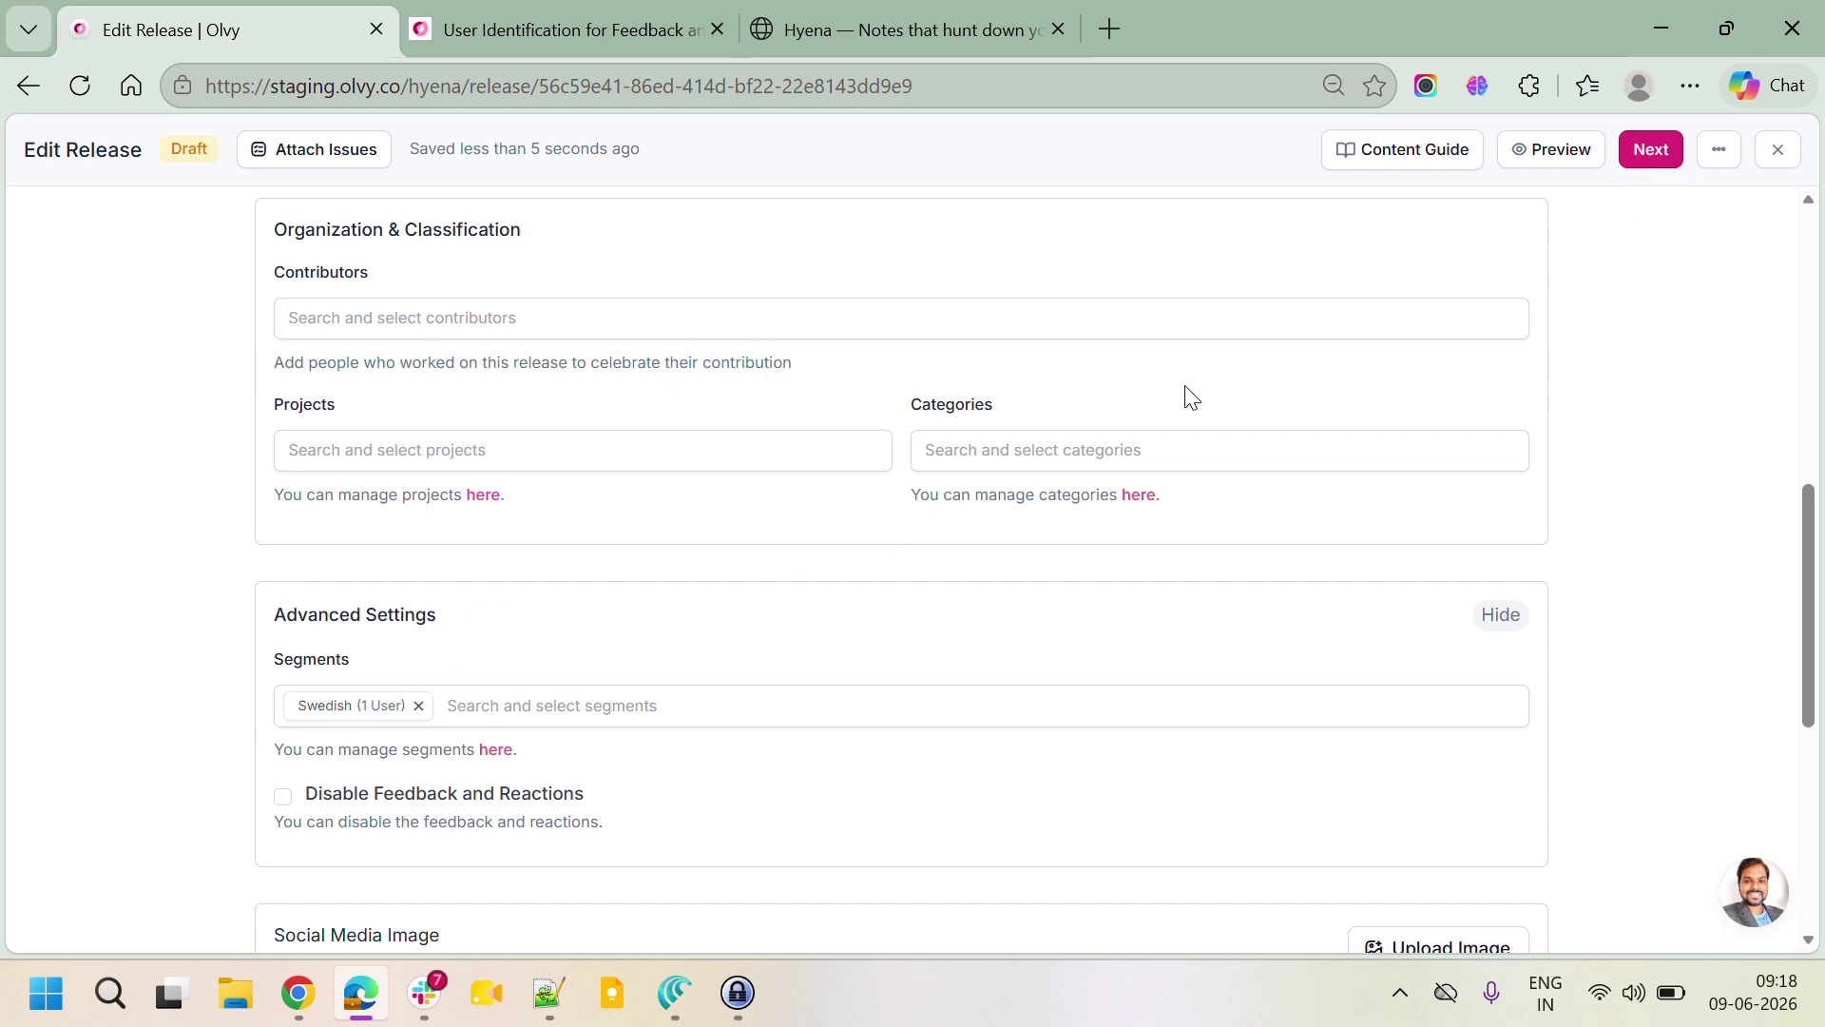
# Step: Advance the Swedish release past the Broadcast stage and publish it immediately, confirming the notification of selected channels
pyautogui.click(1642, 157)
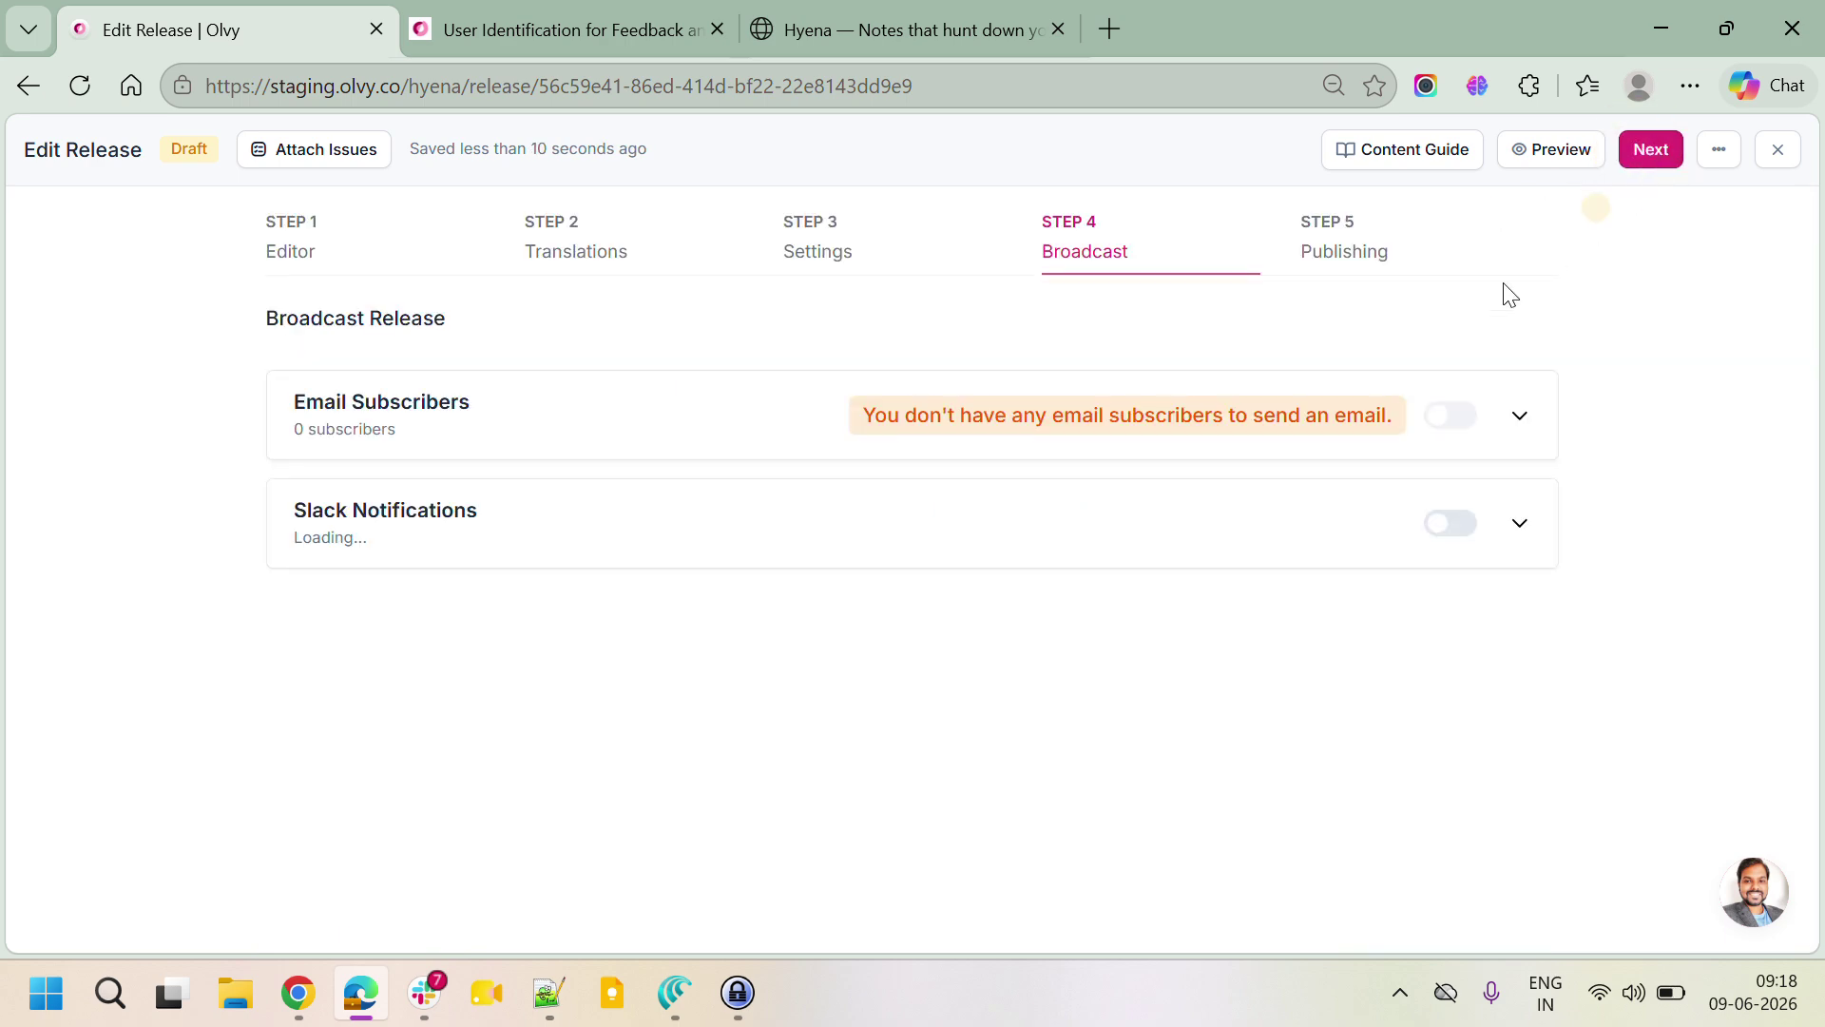
pyautogui.click(1649, 157)
pyautogui.click(1643, 152)
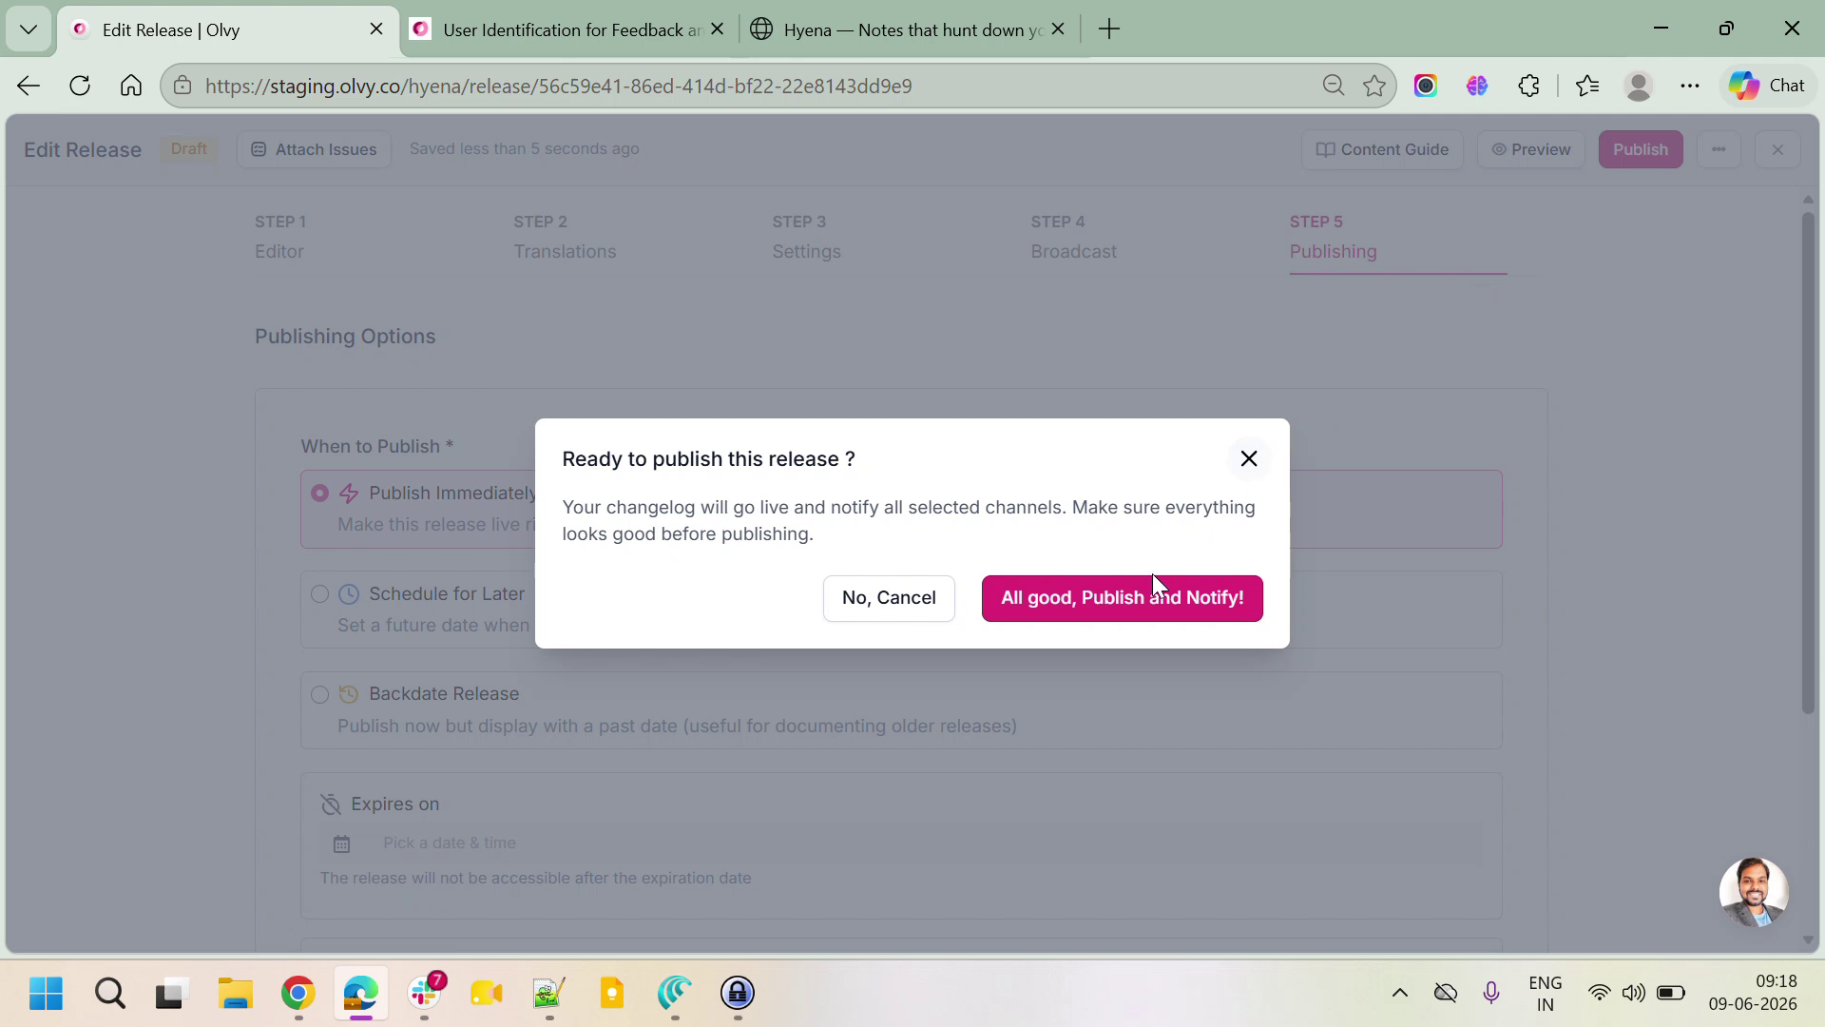
pyautogui.click(1132, 597)
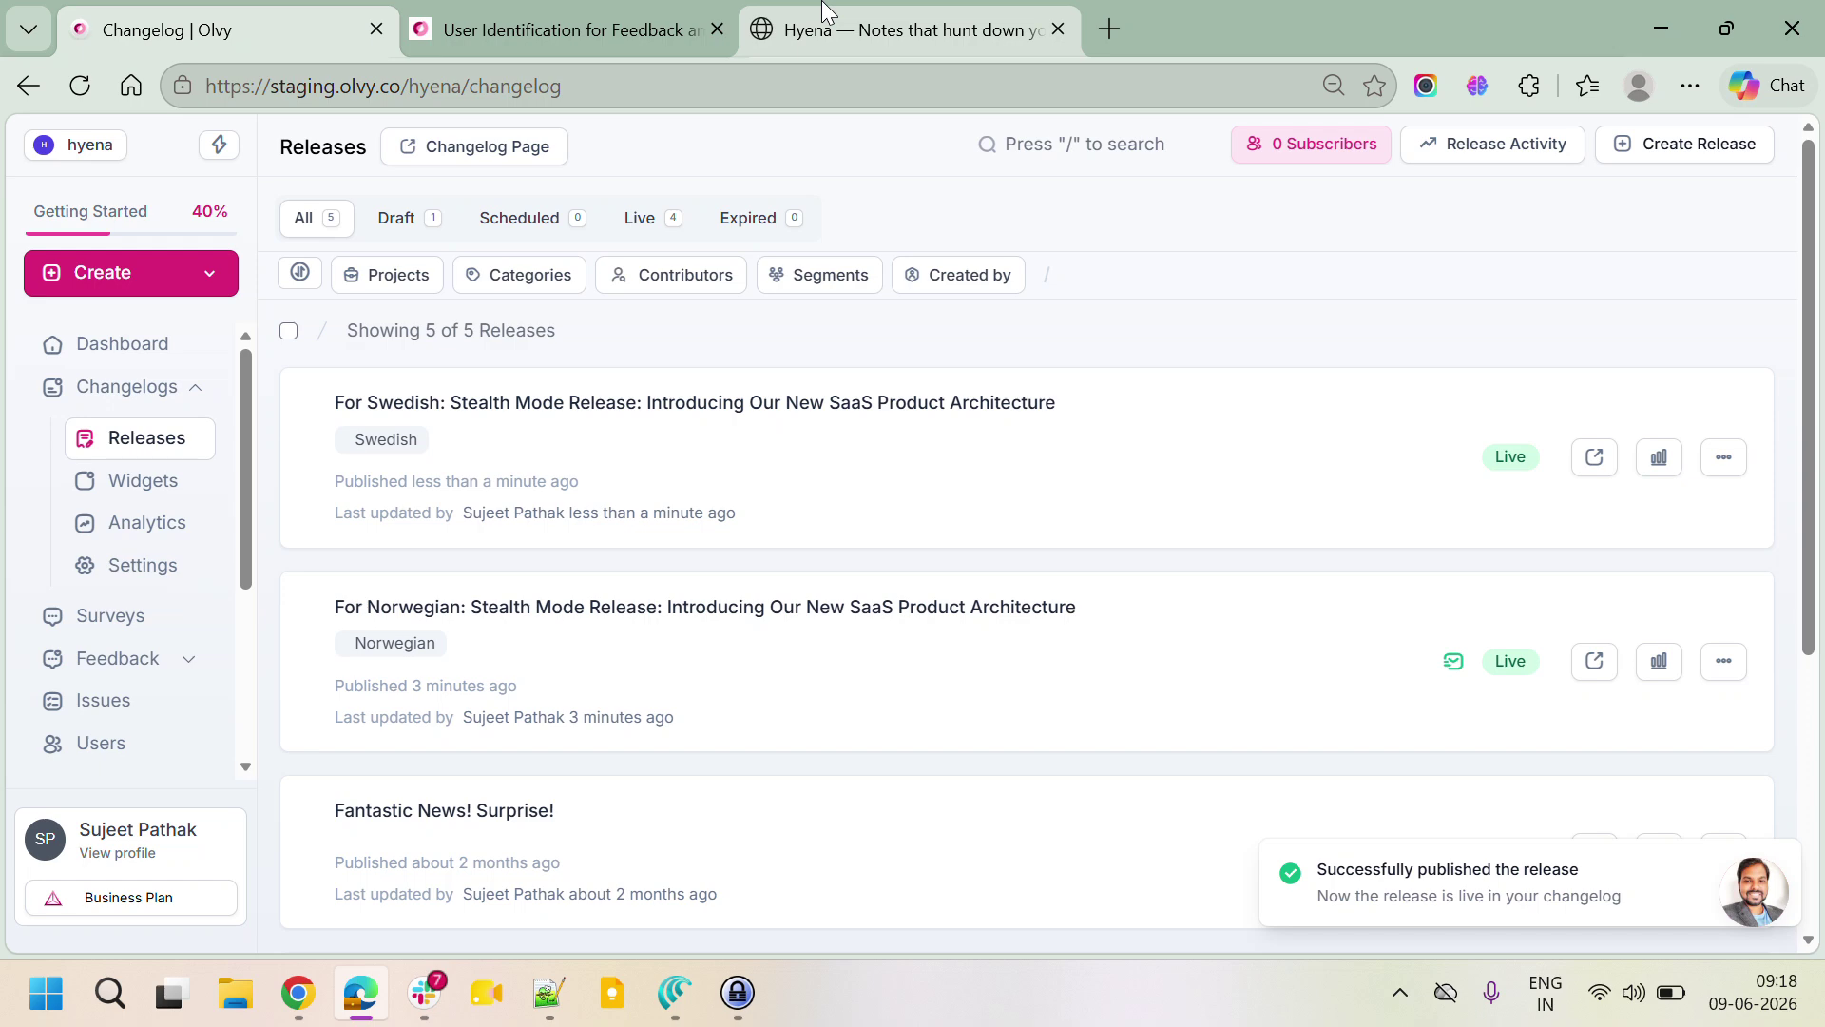
# Step: Reload the Swedish user's Hyena session and look through the What's New changelog for the Swedish release
pyautogui.click(926, 55)
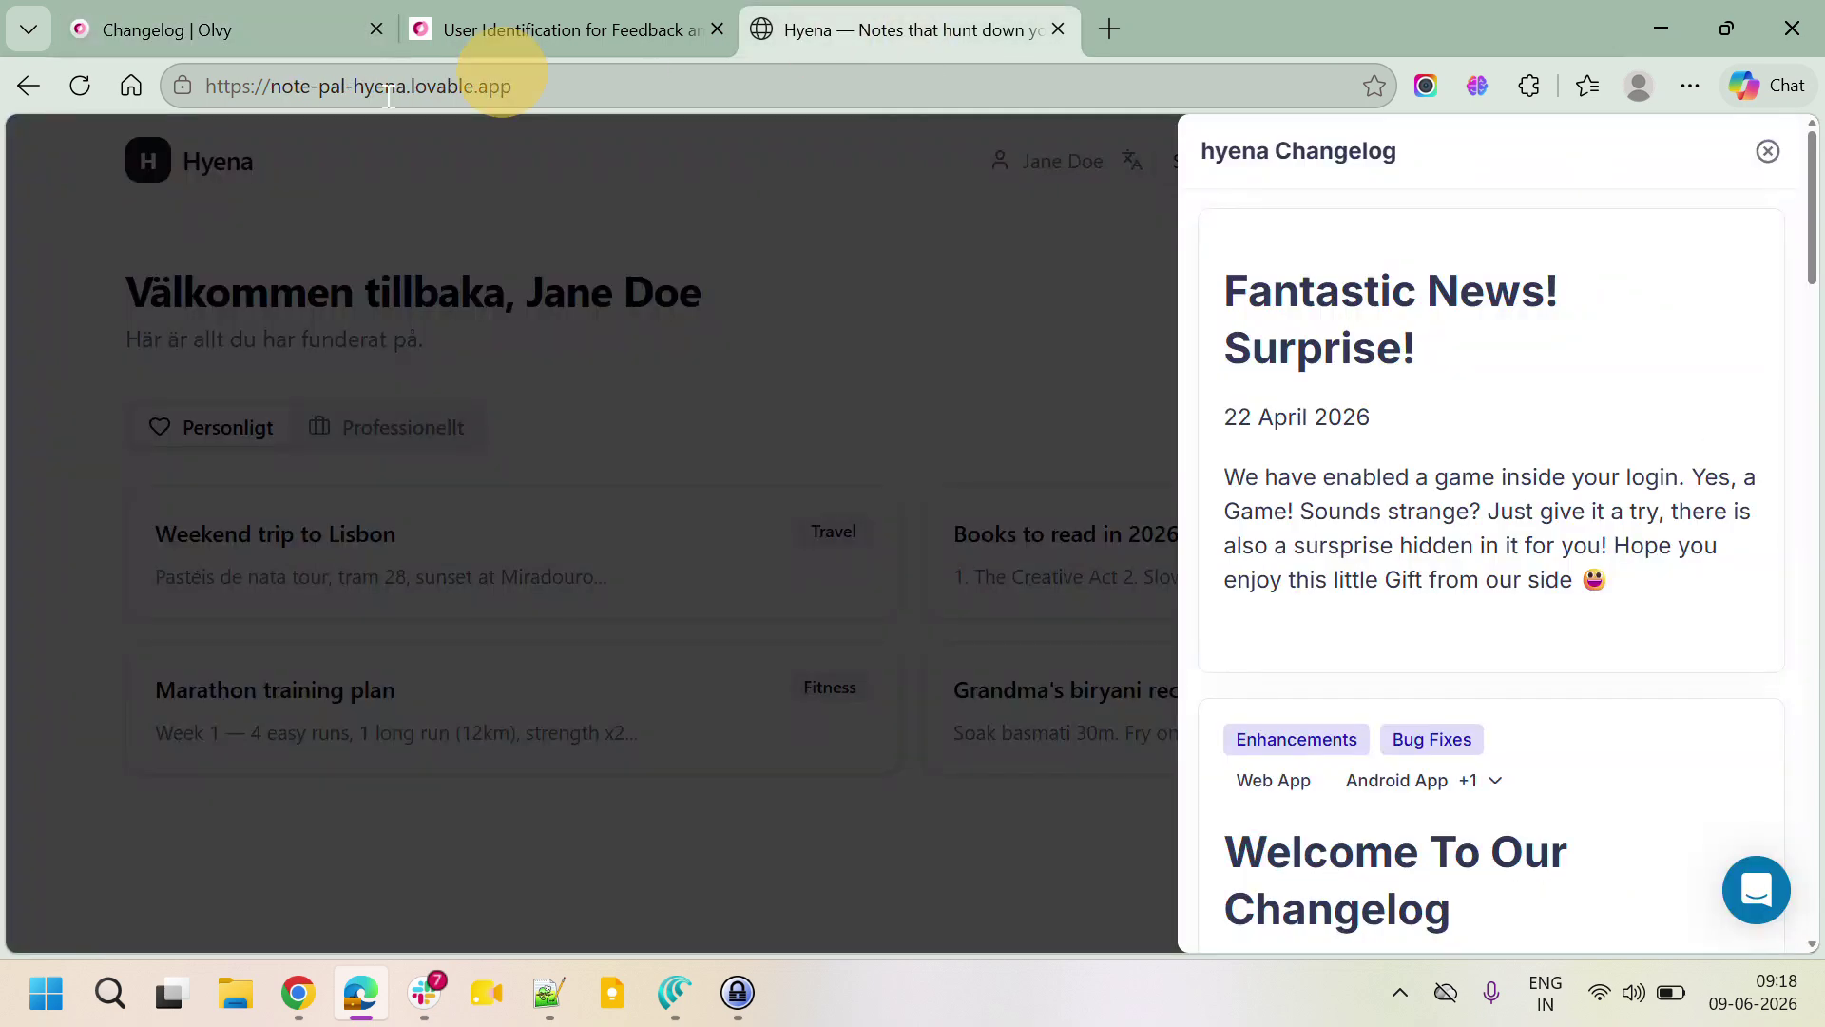
pyautogui.click(606, 329)
pyautogui.click(81, 87)
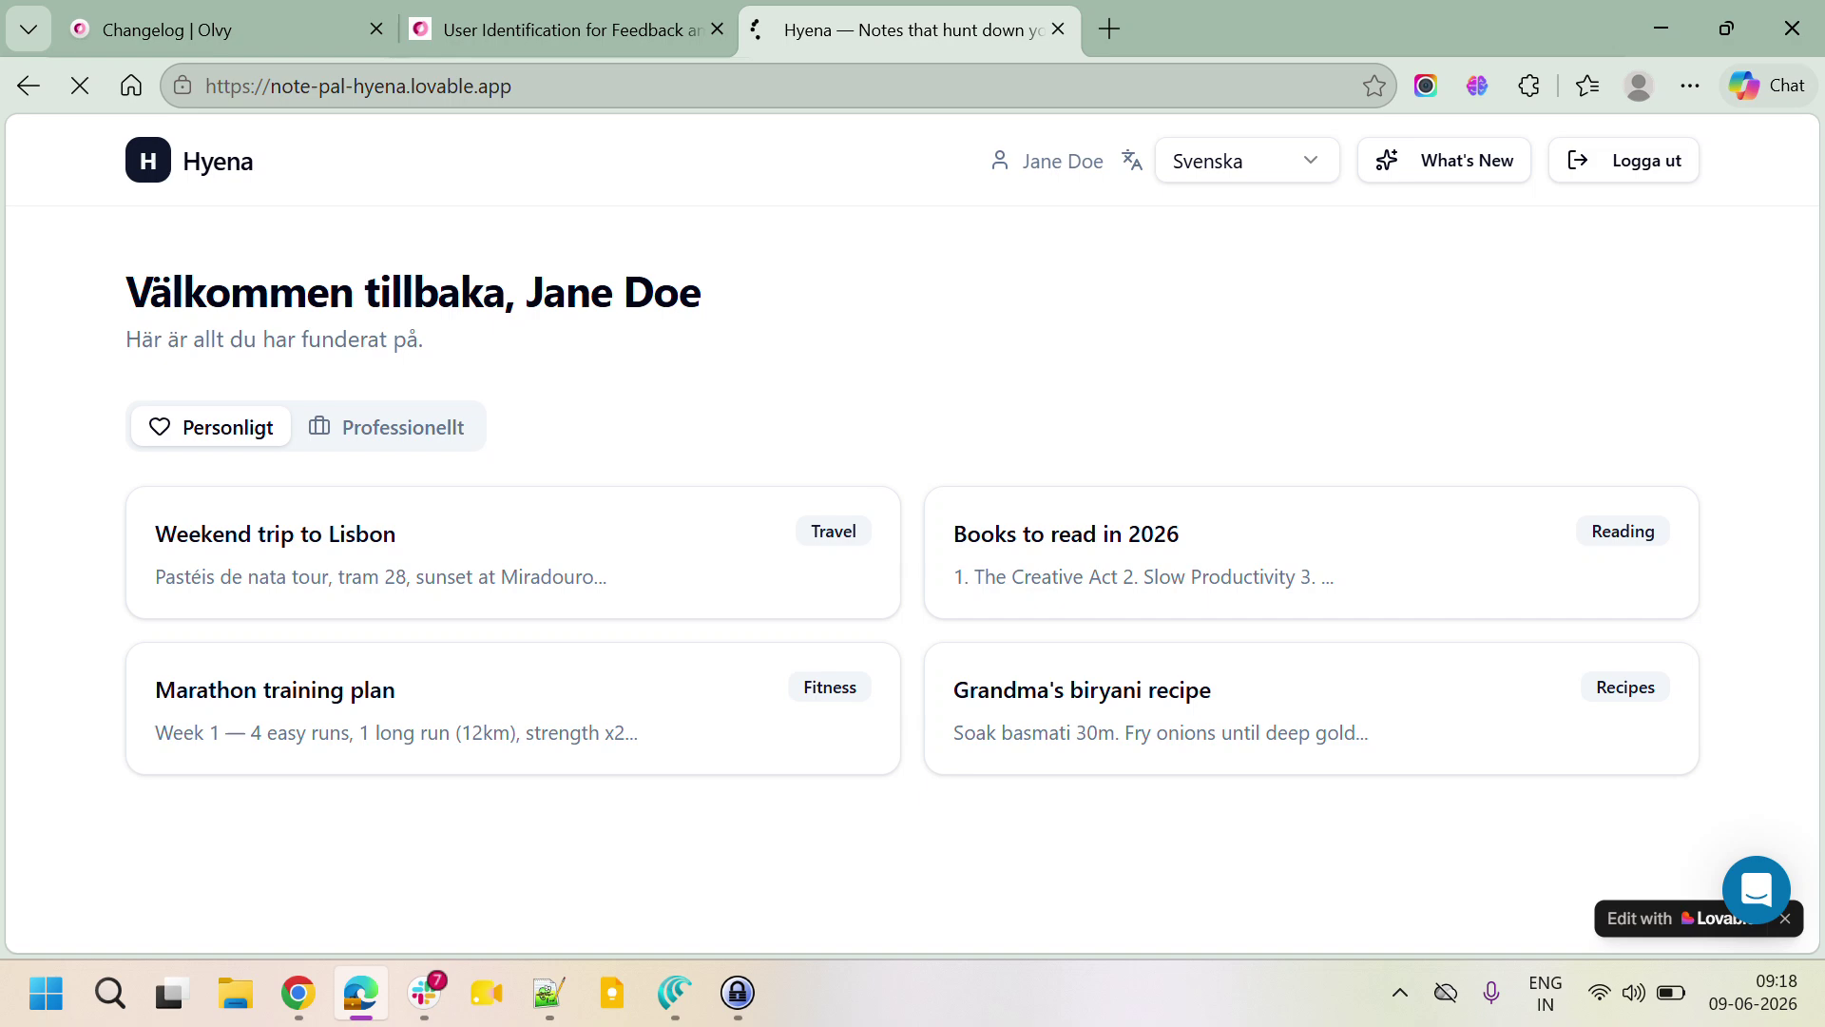
pyautogui.click(1483, 157)
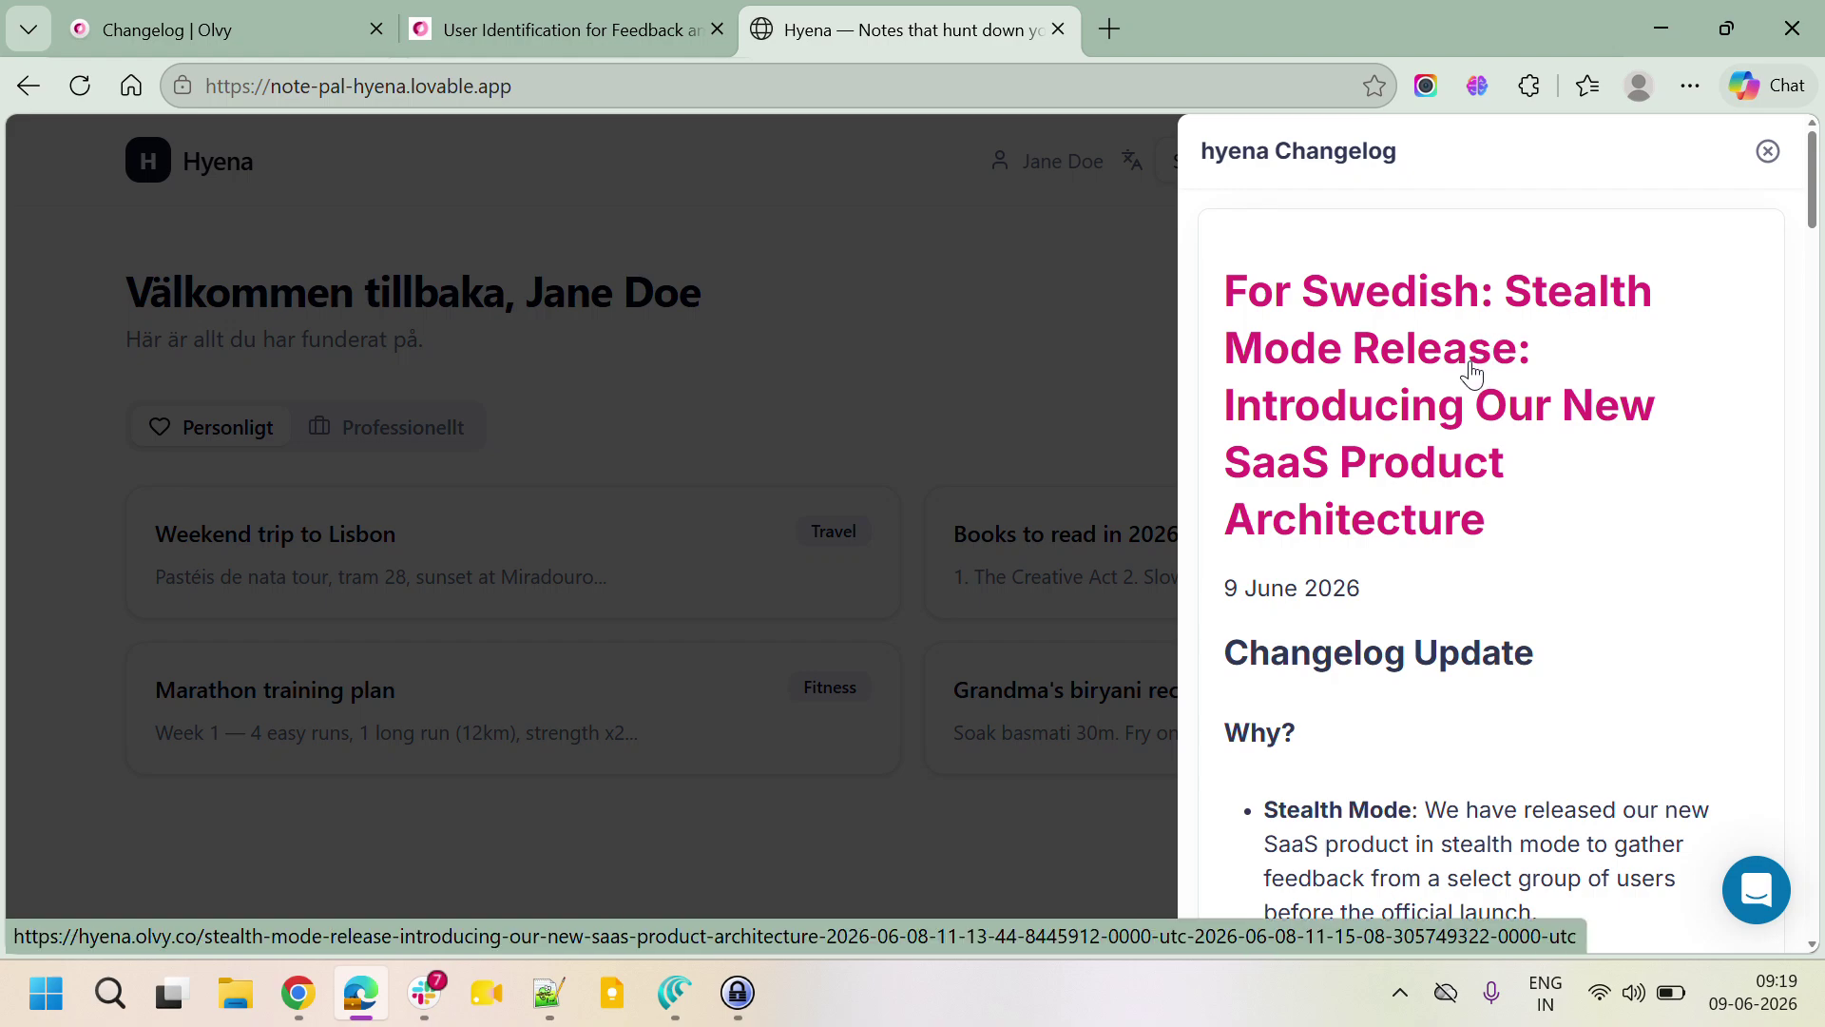
pyautogui.scroll(-15, 1472, 373)
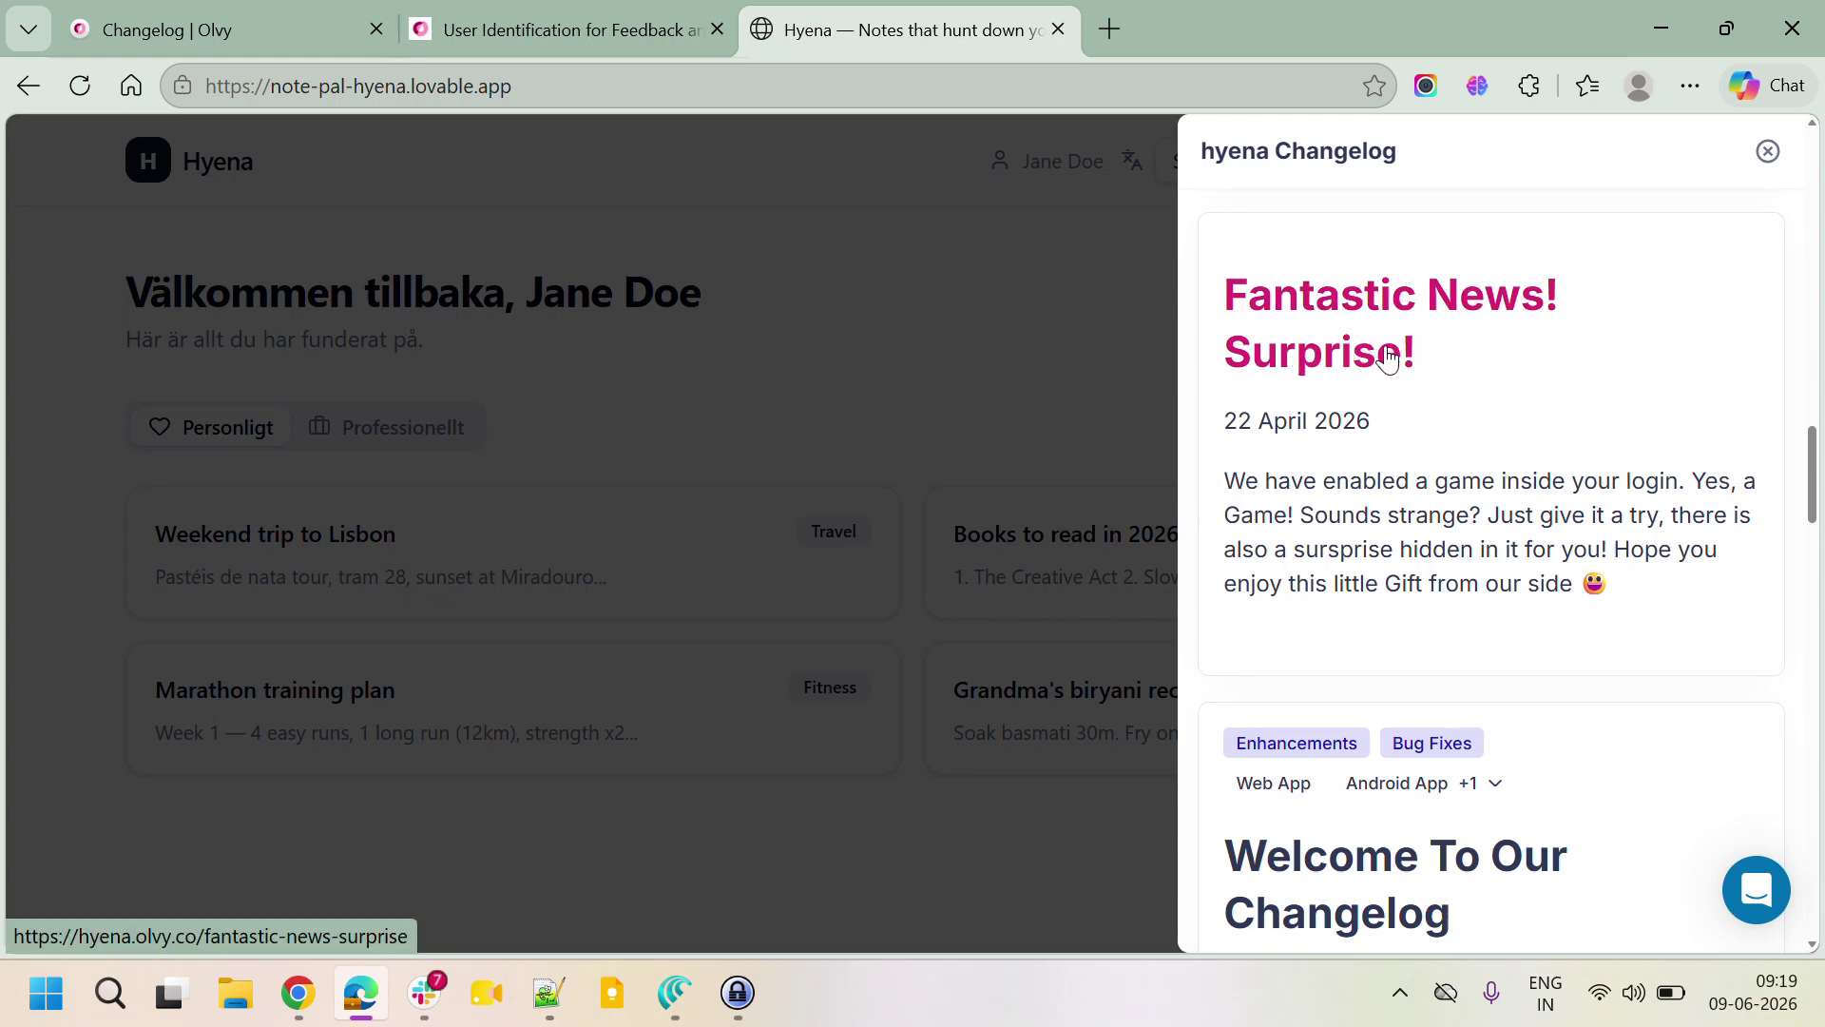
# Step: Recheck the newest release in the Swedish user's changelog, and reload the Norwegian user's Hyena session to compare its changelog
pyautogui.scroll(8, 1396, 359)
pyautogui.scroll(6, 1398, 356)
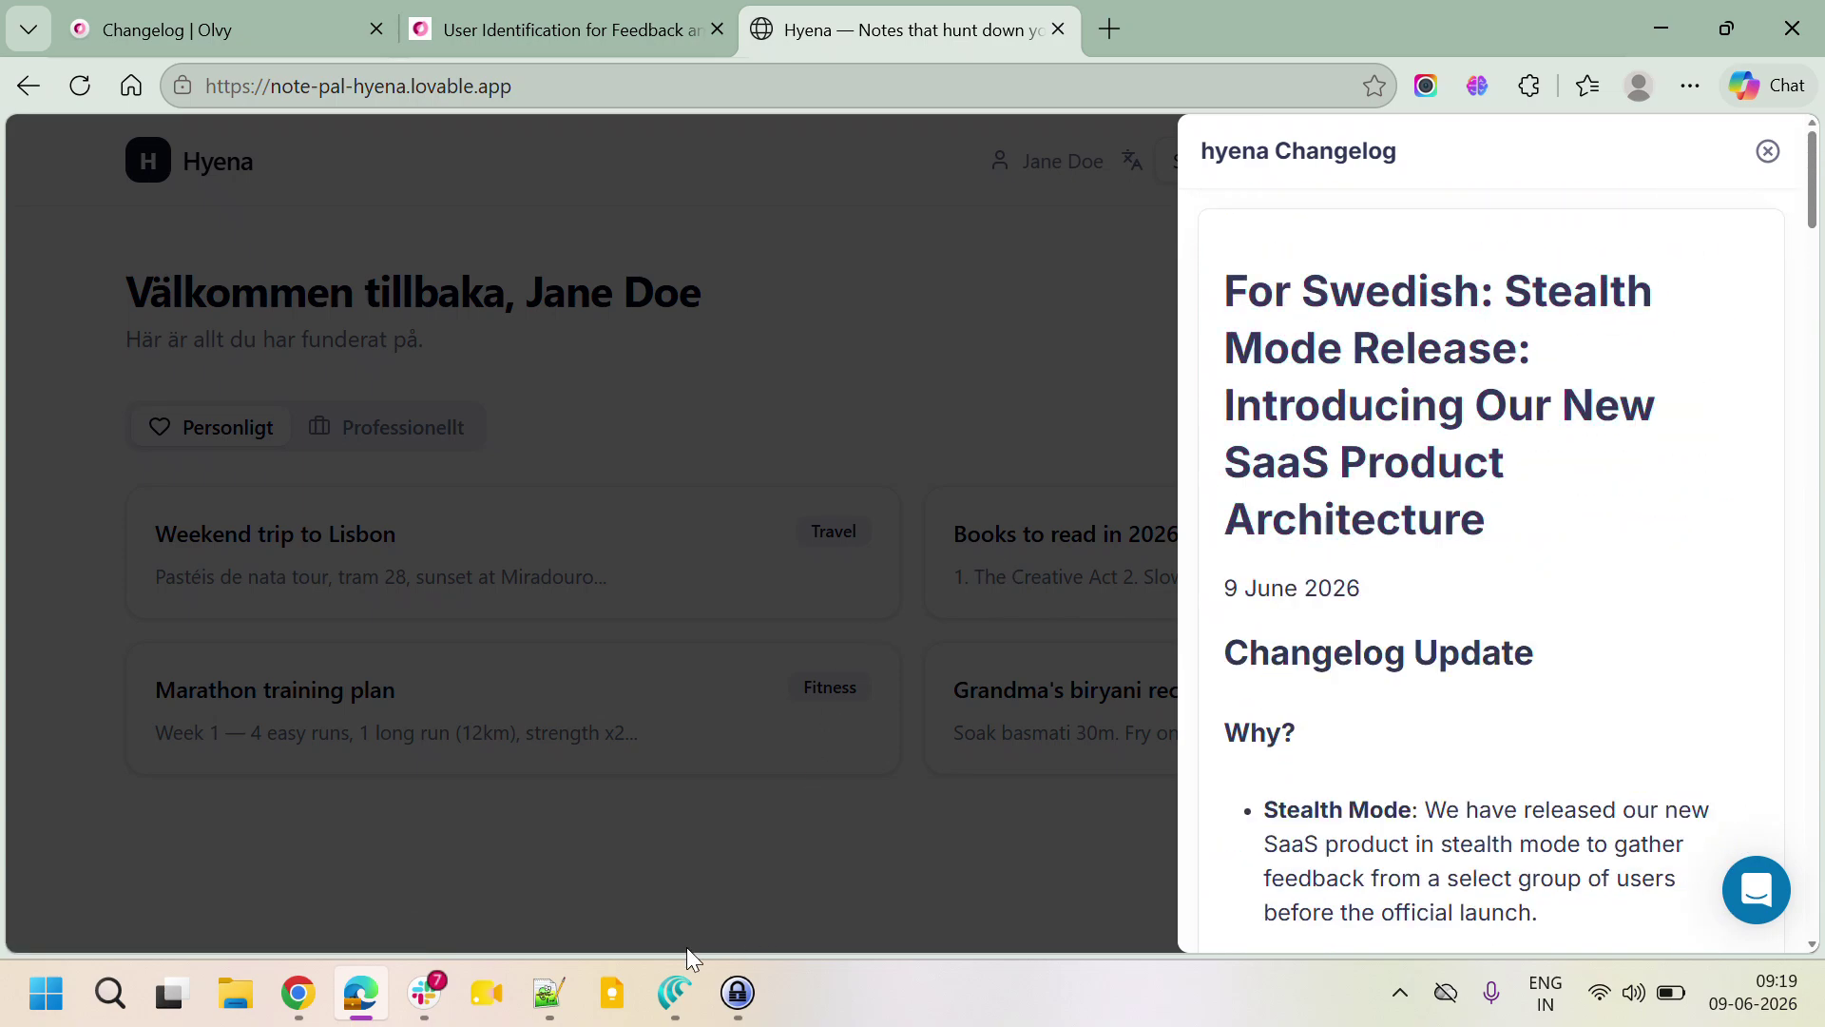
pyautogui.click(677, 995)
pyautogui.click(132, 92)
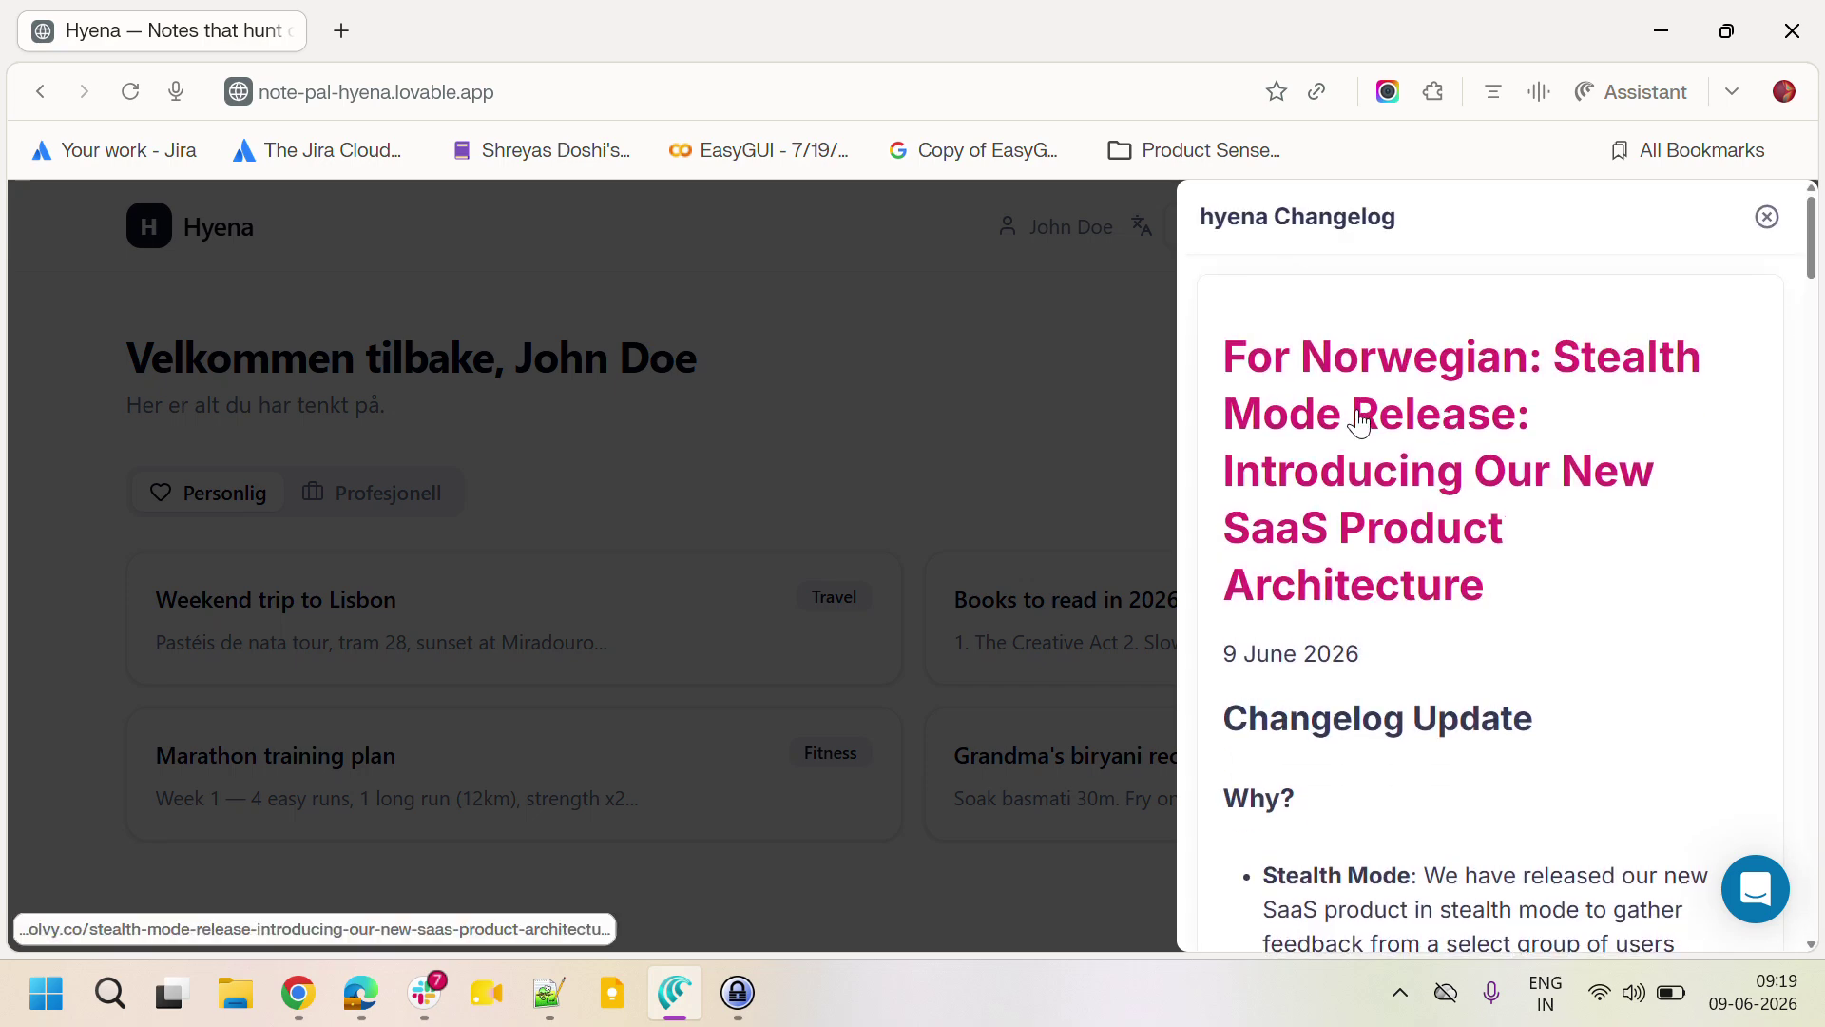
pyautogui.scroll(-1, 1369, 447)
pyautogui.scroll(2, 1369, 436)
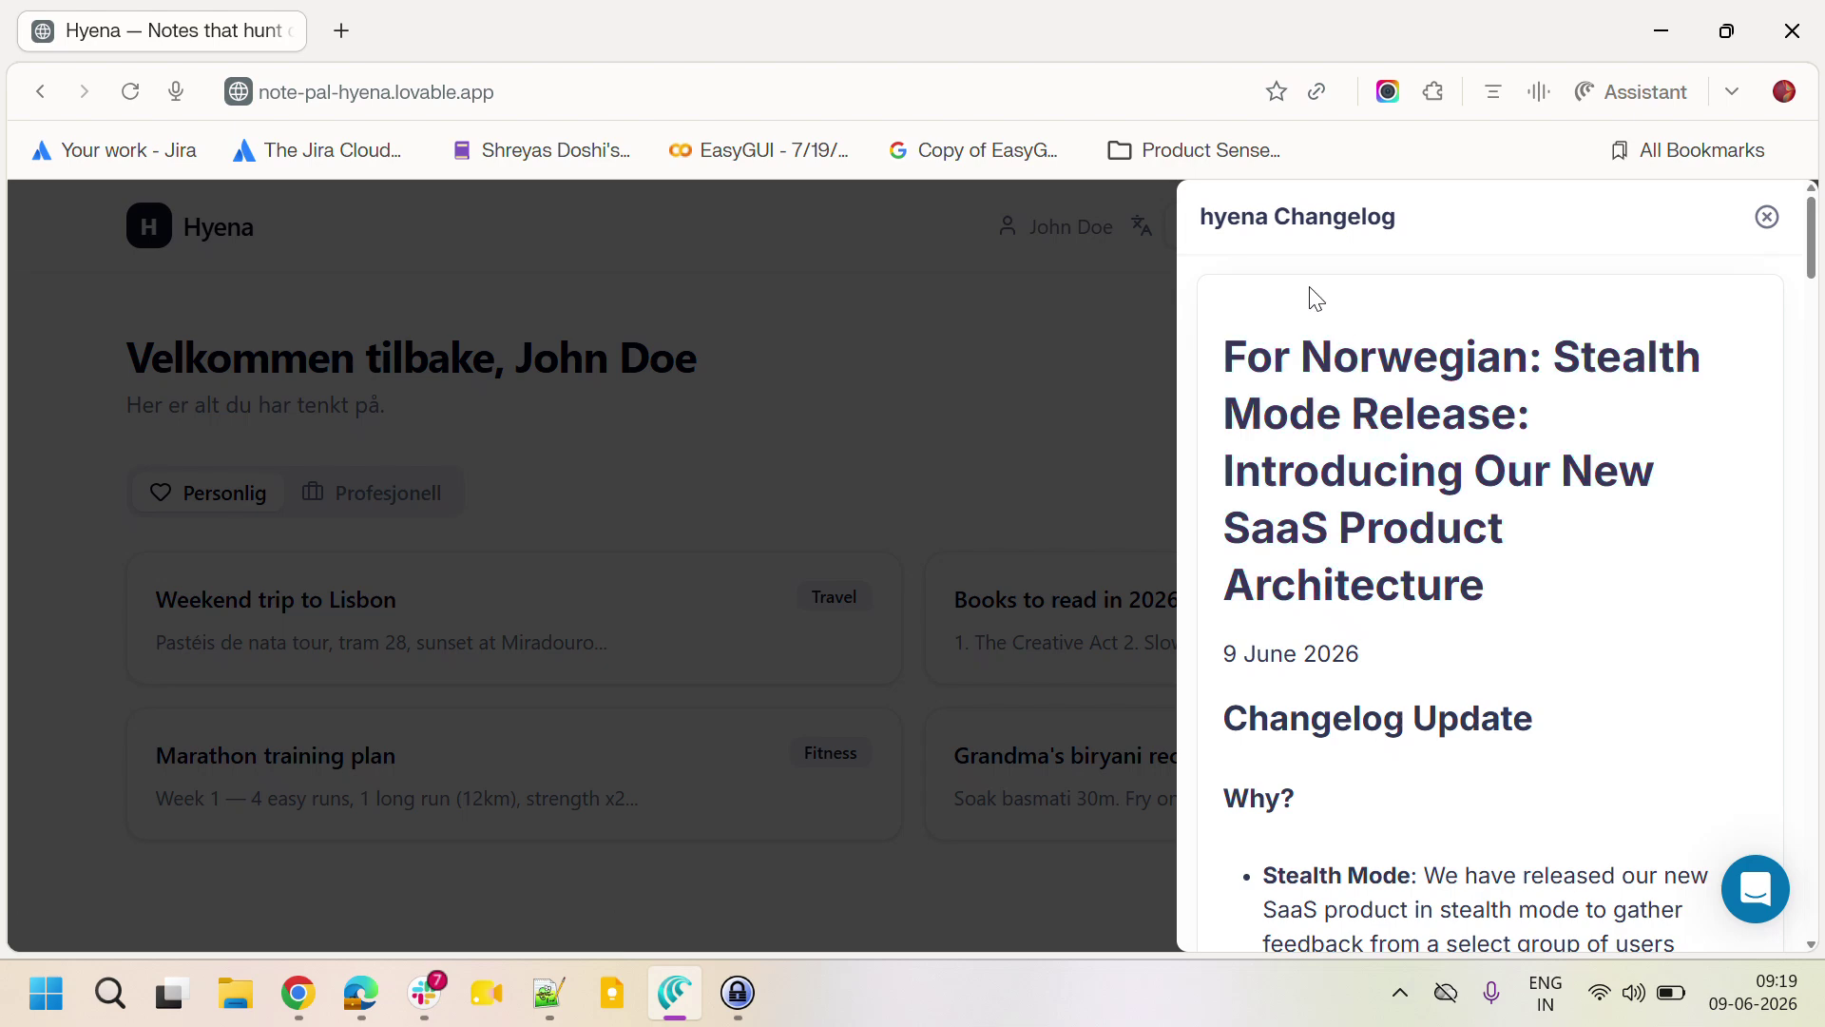
pyautogui.click(1019, 359)
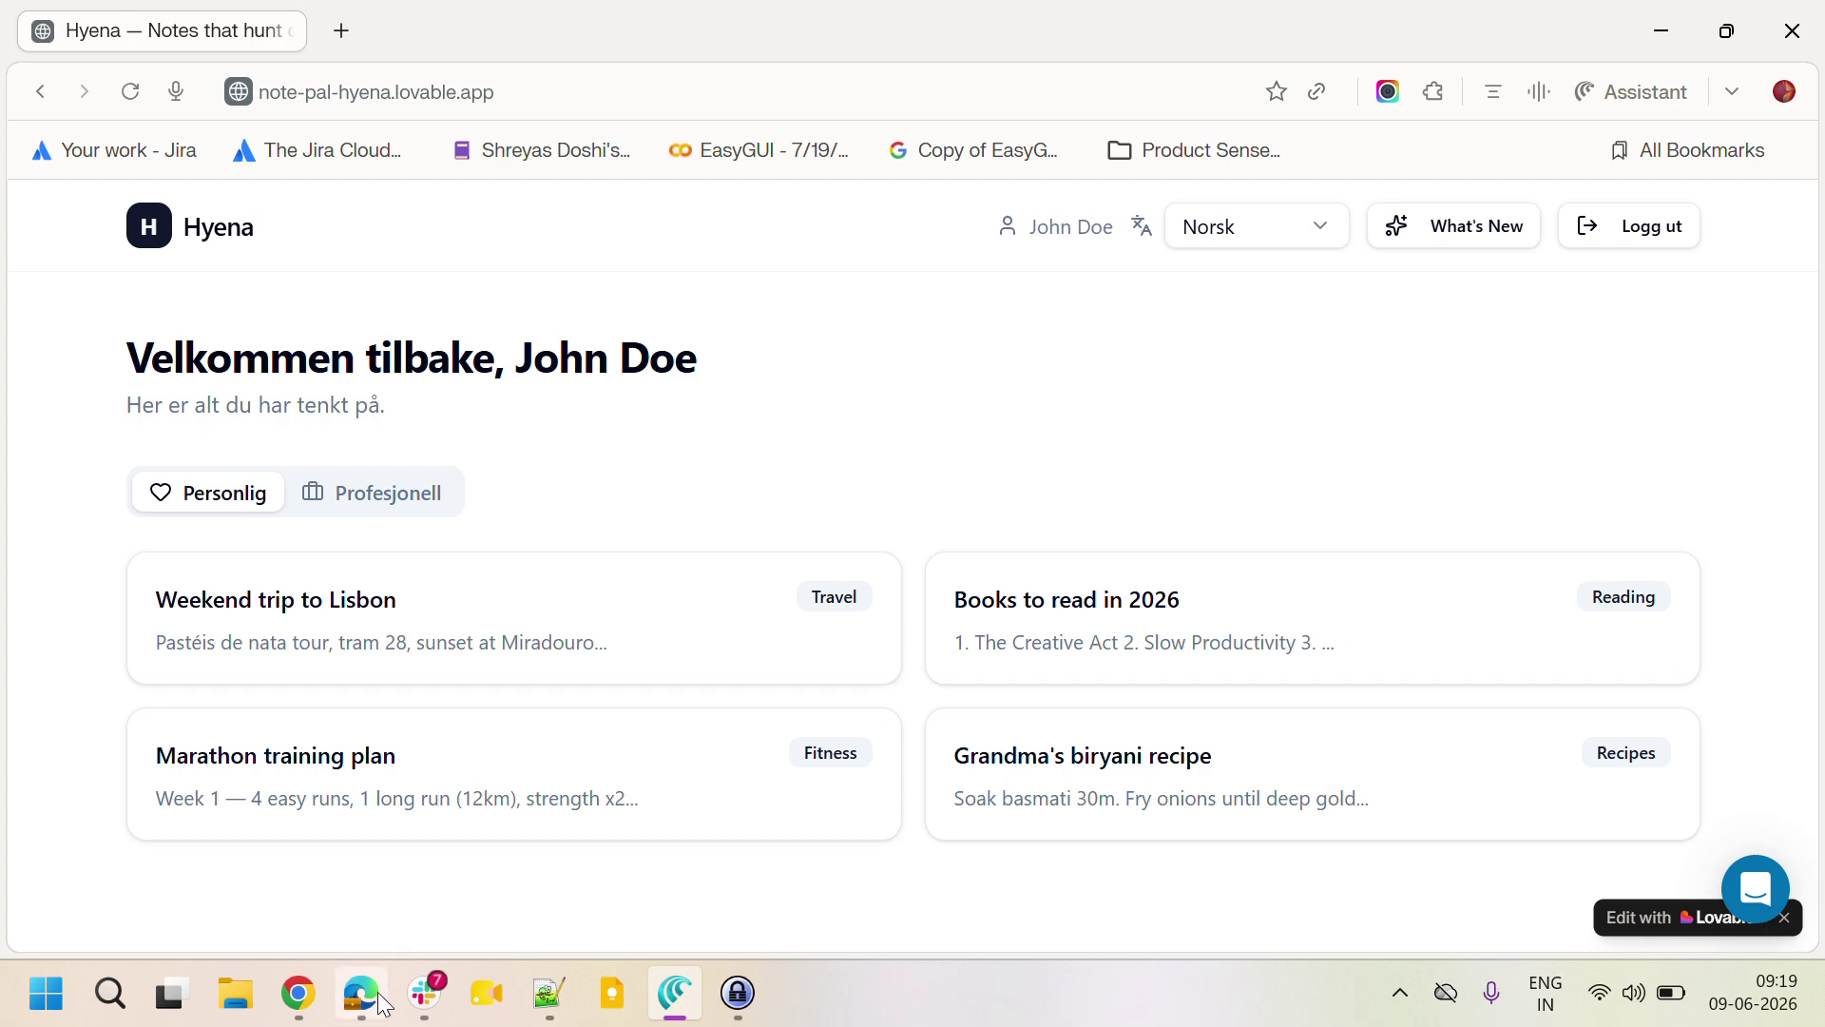
# Step: Highlight the setUser call in Olvy's user identification documentation and return to the Olvy releases list
pyautogui.moveTo(360, 994)
pyautogui.click(388, 889)
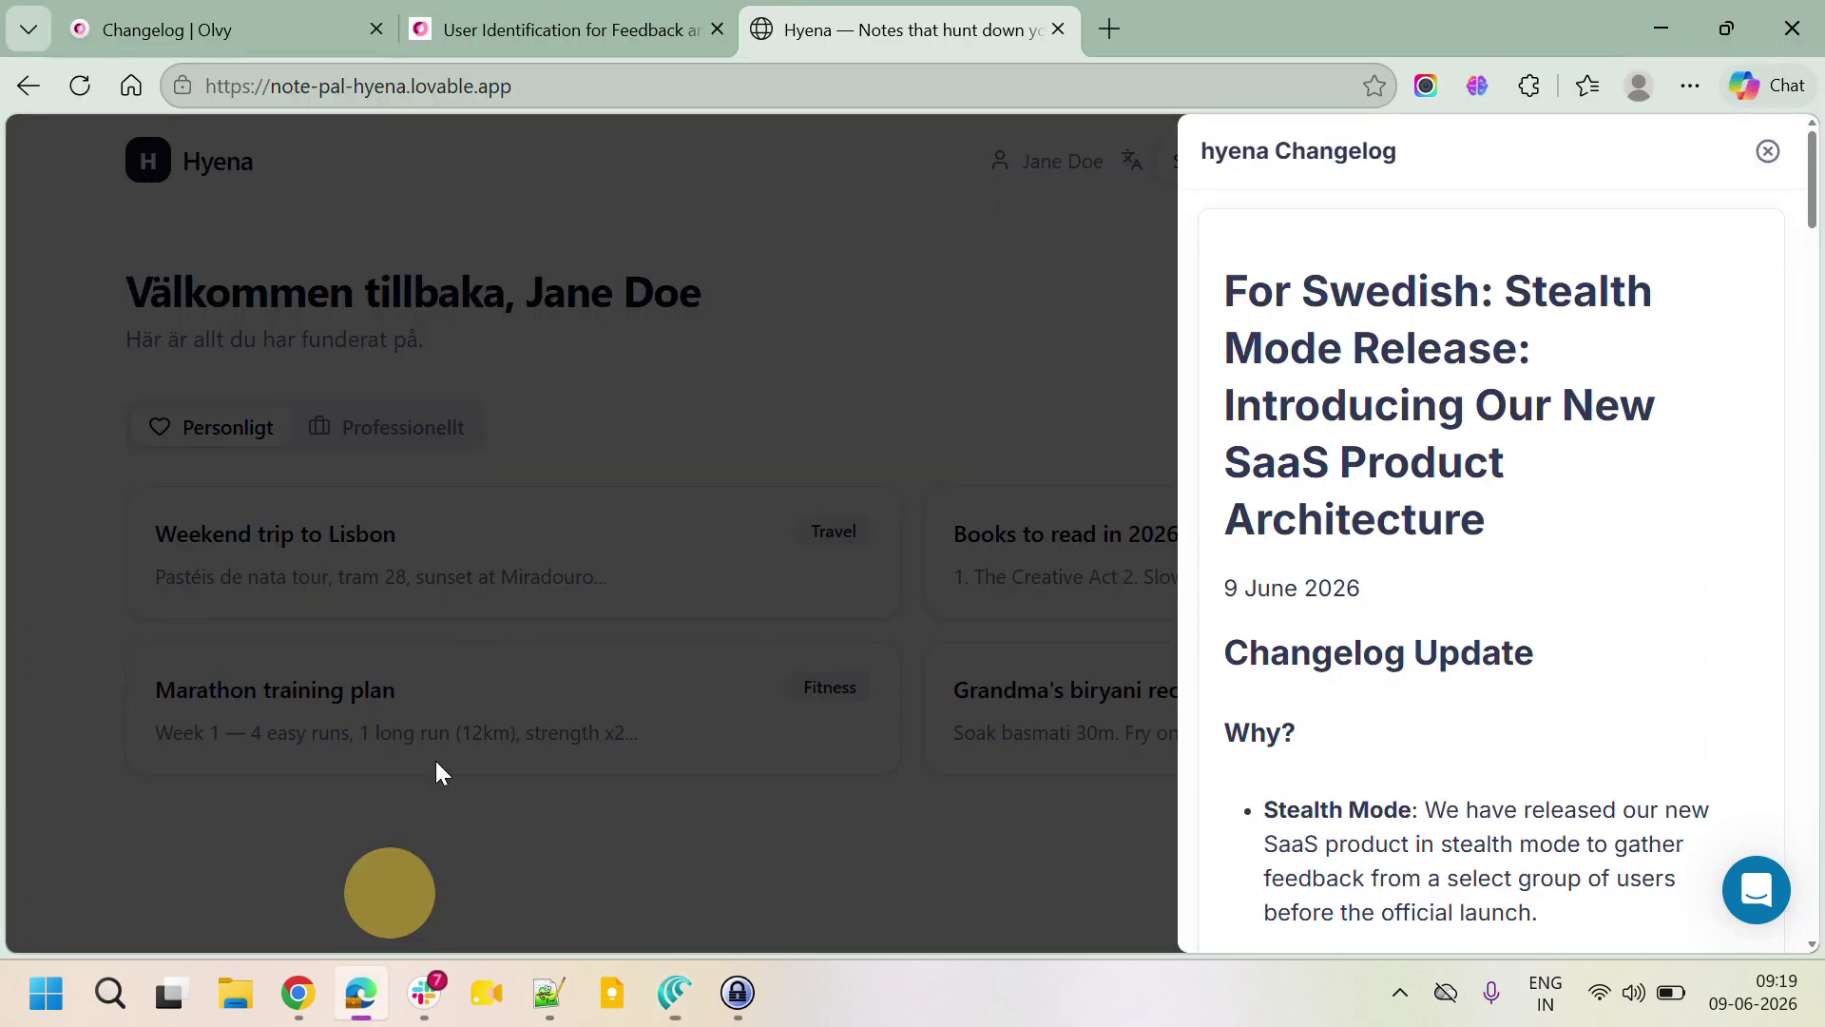
pyautogui.click(559, 37)
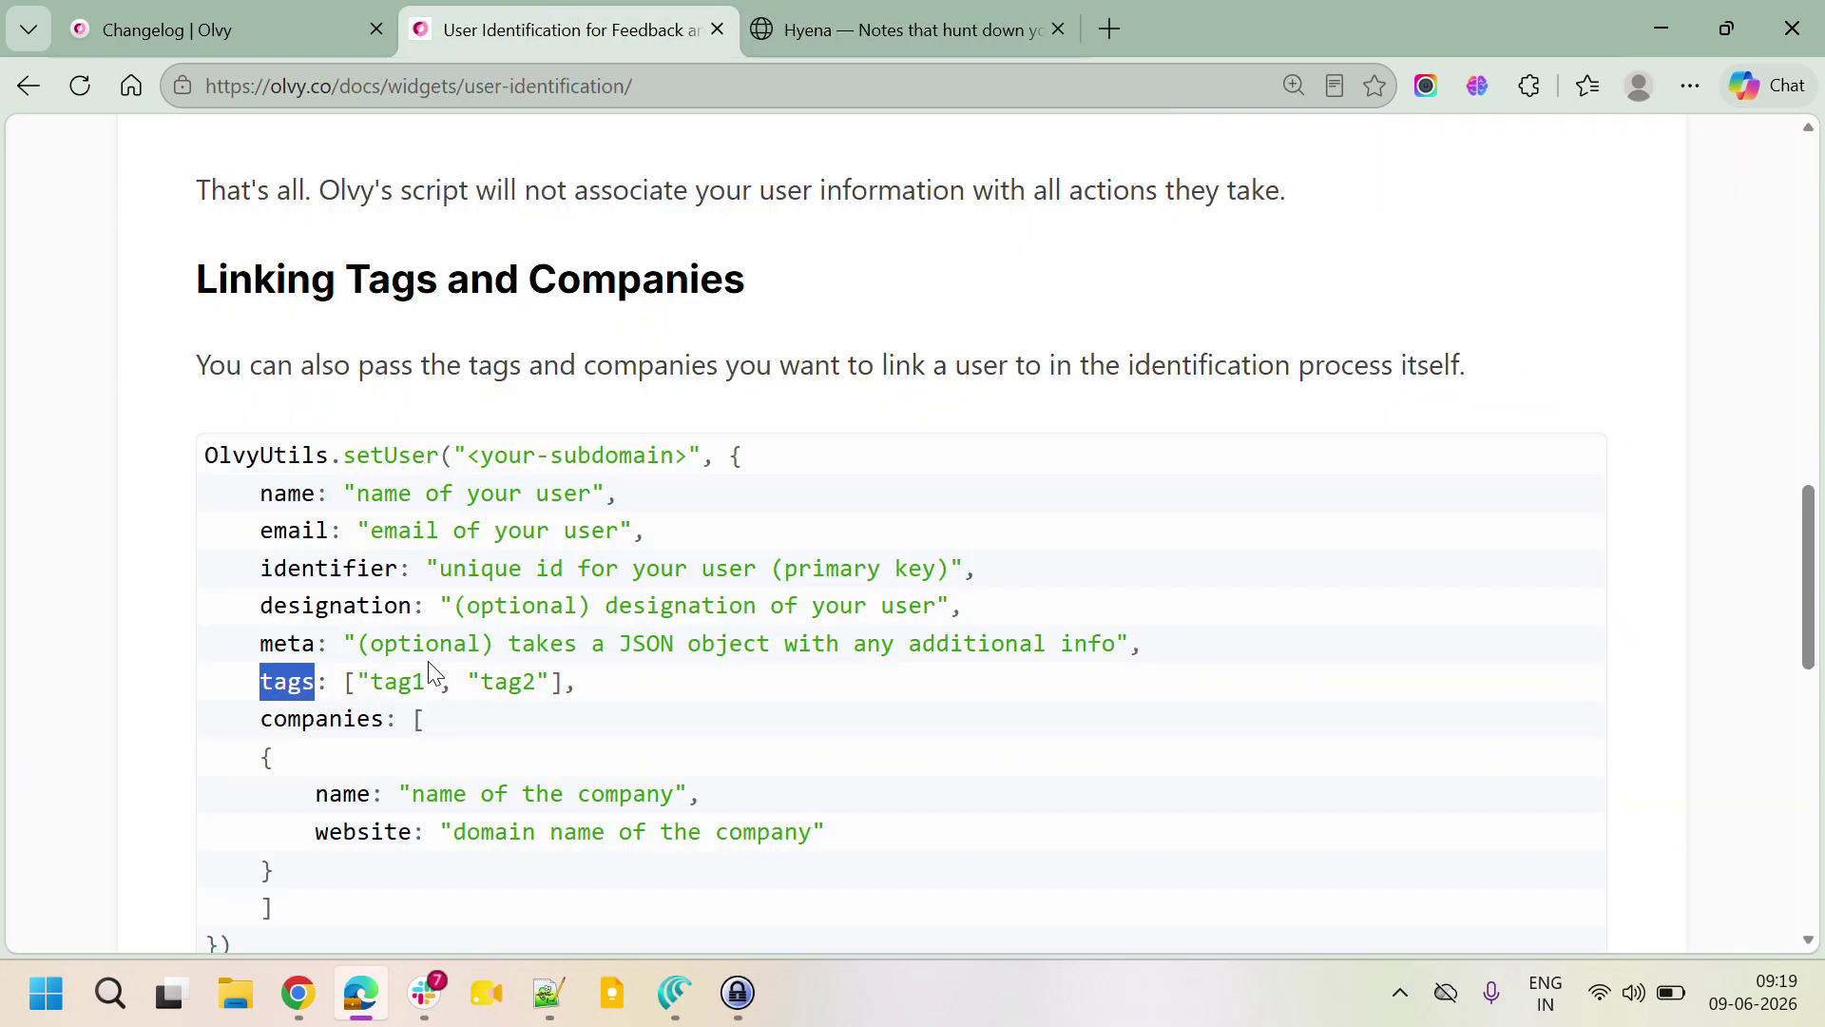
pyautogui.doubleClick(388, 456)
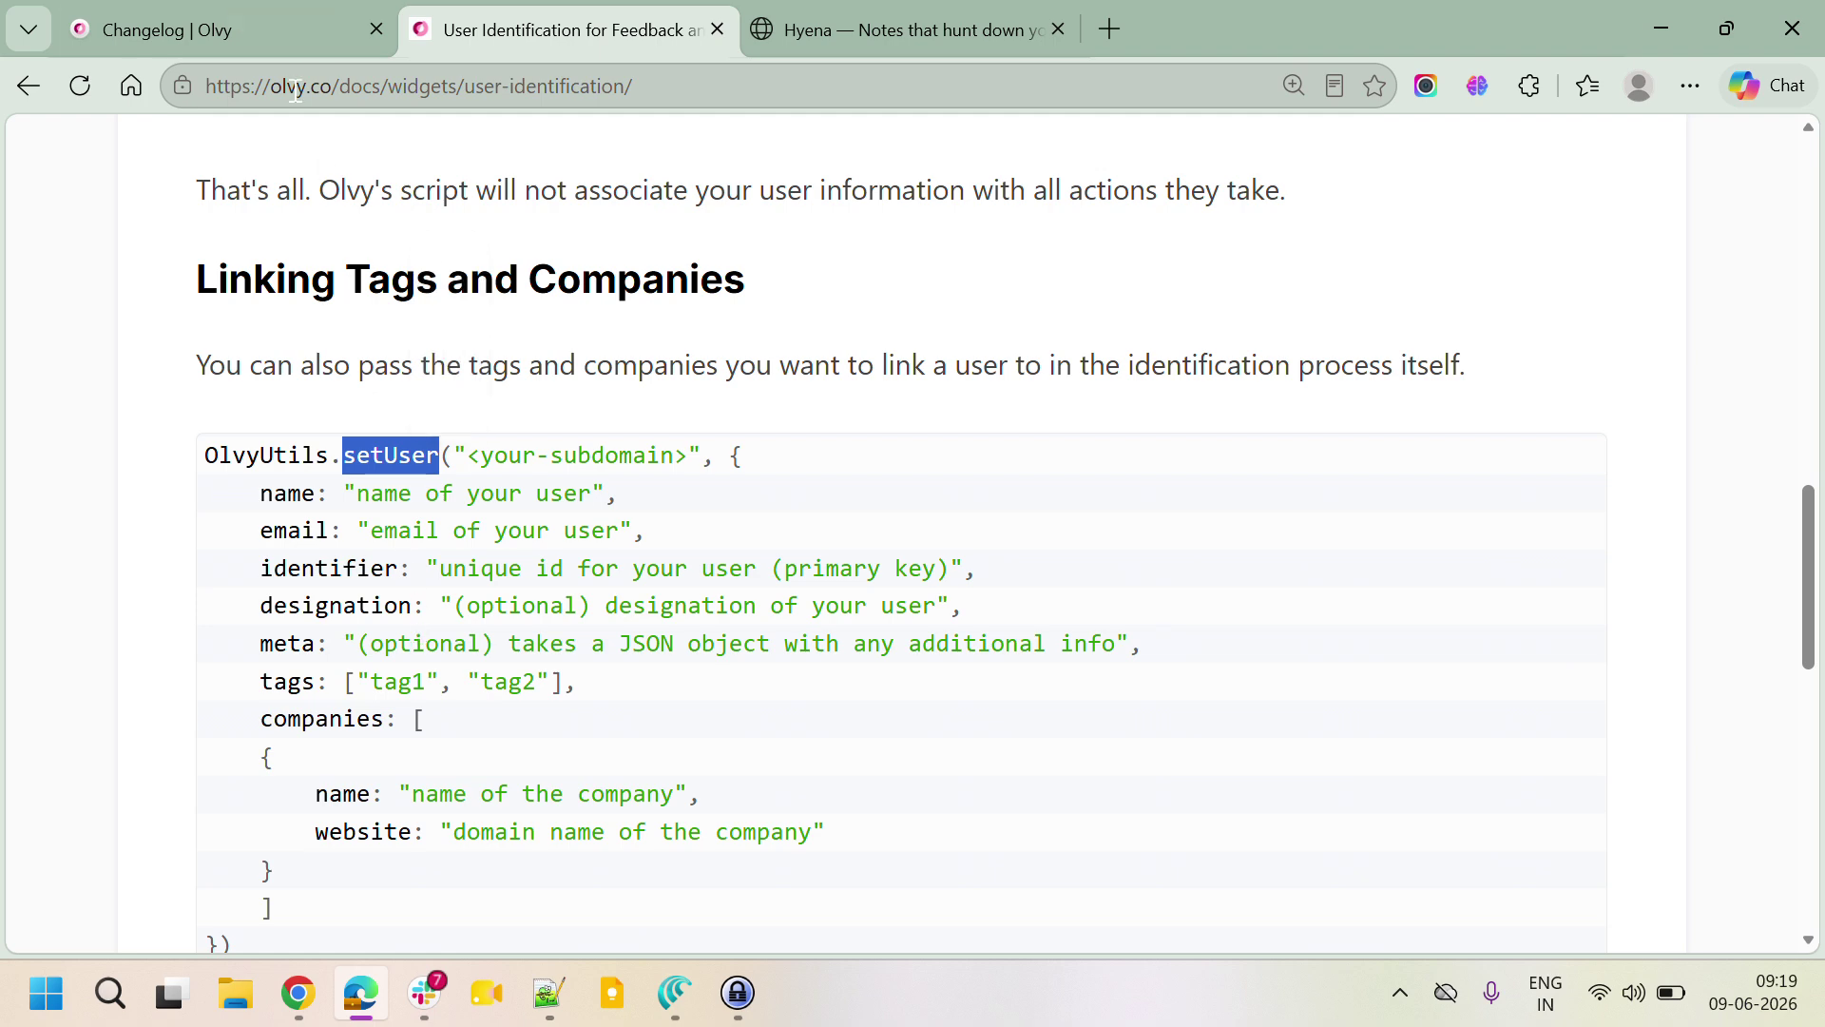
pyautogui.click(265, 26)
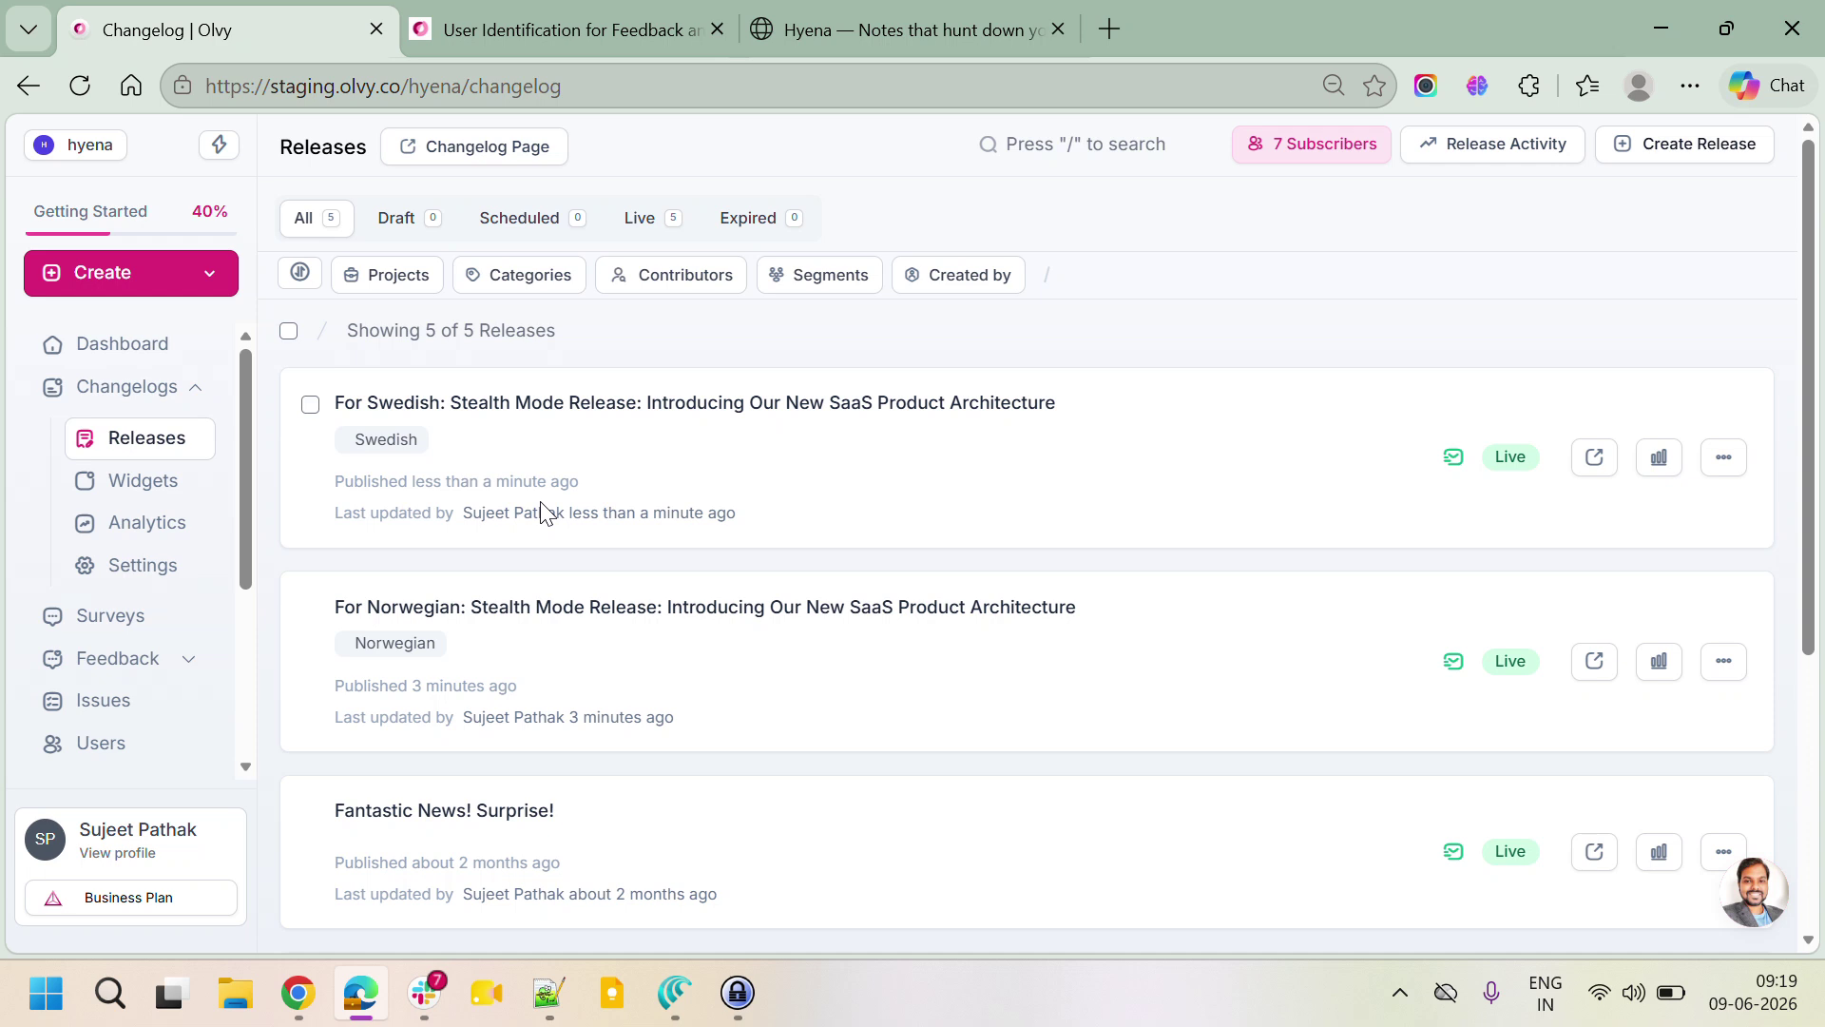